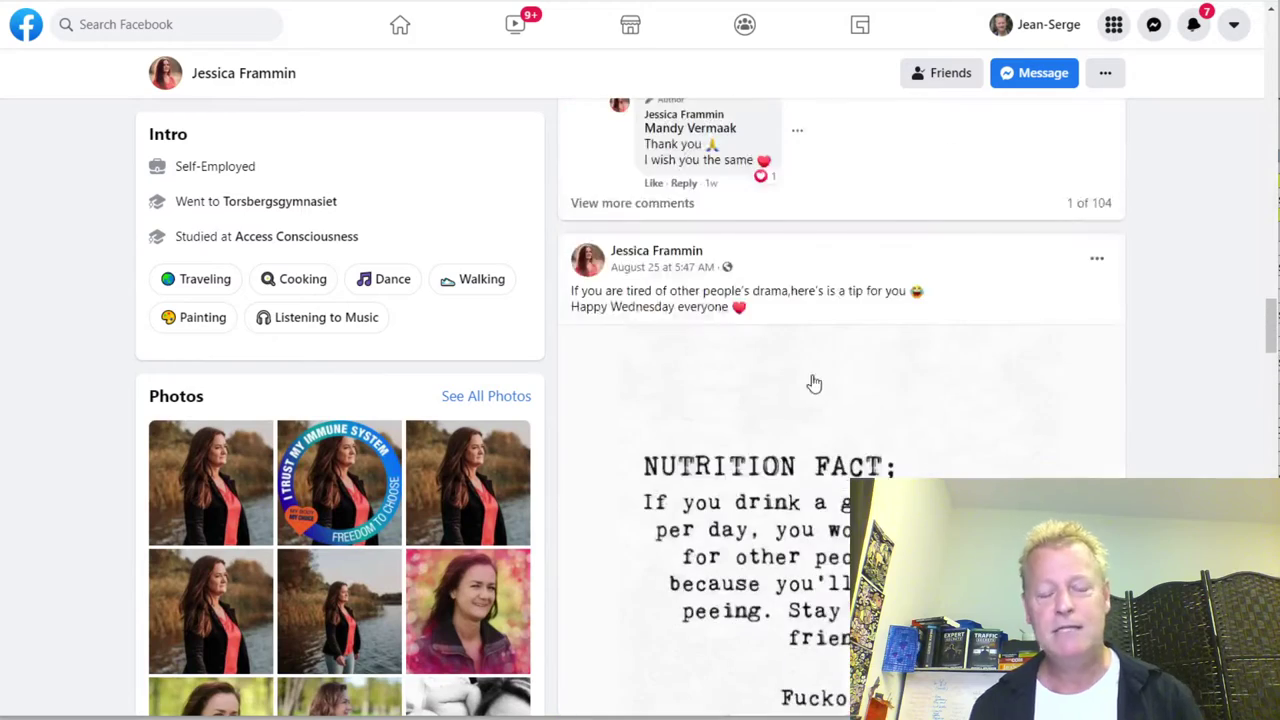
Step: Scroll through two group members' profile posts until a third member's profile appears
scroll(814, 376, "up", 5)
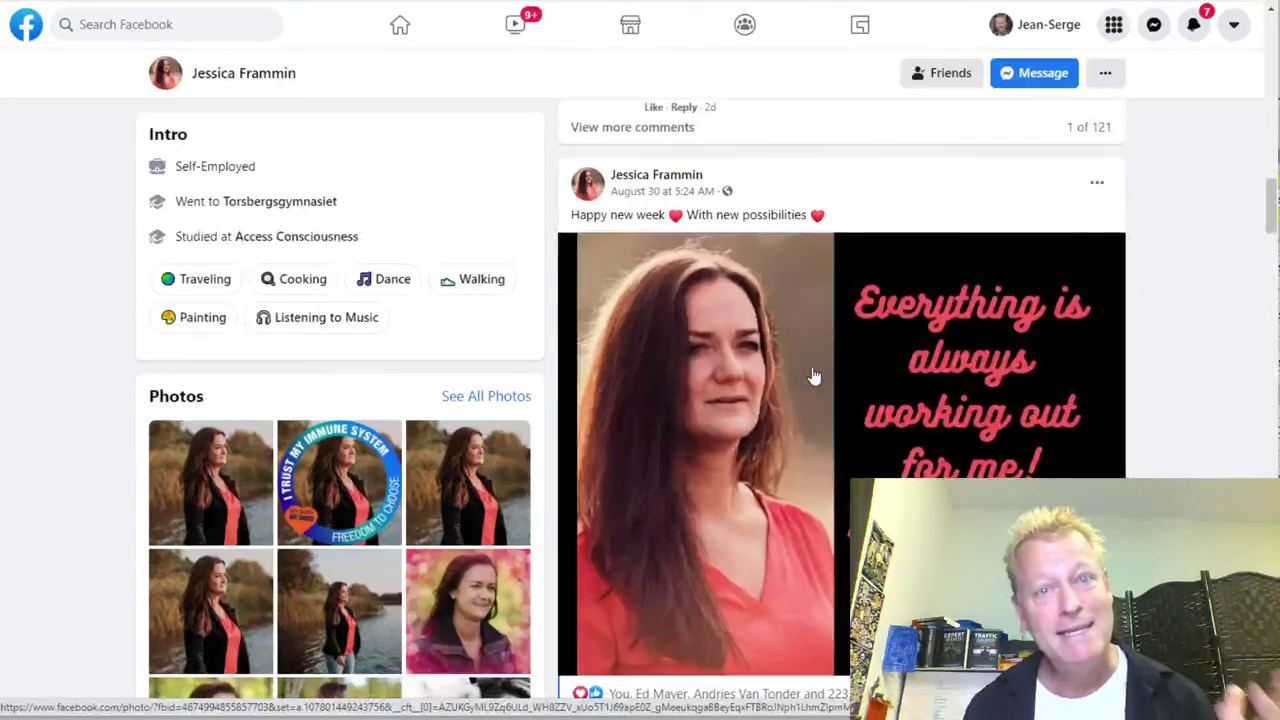
scroll(814, 376, "up", 3)
scroll(814, 376, "down", 3)
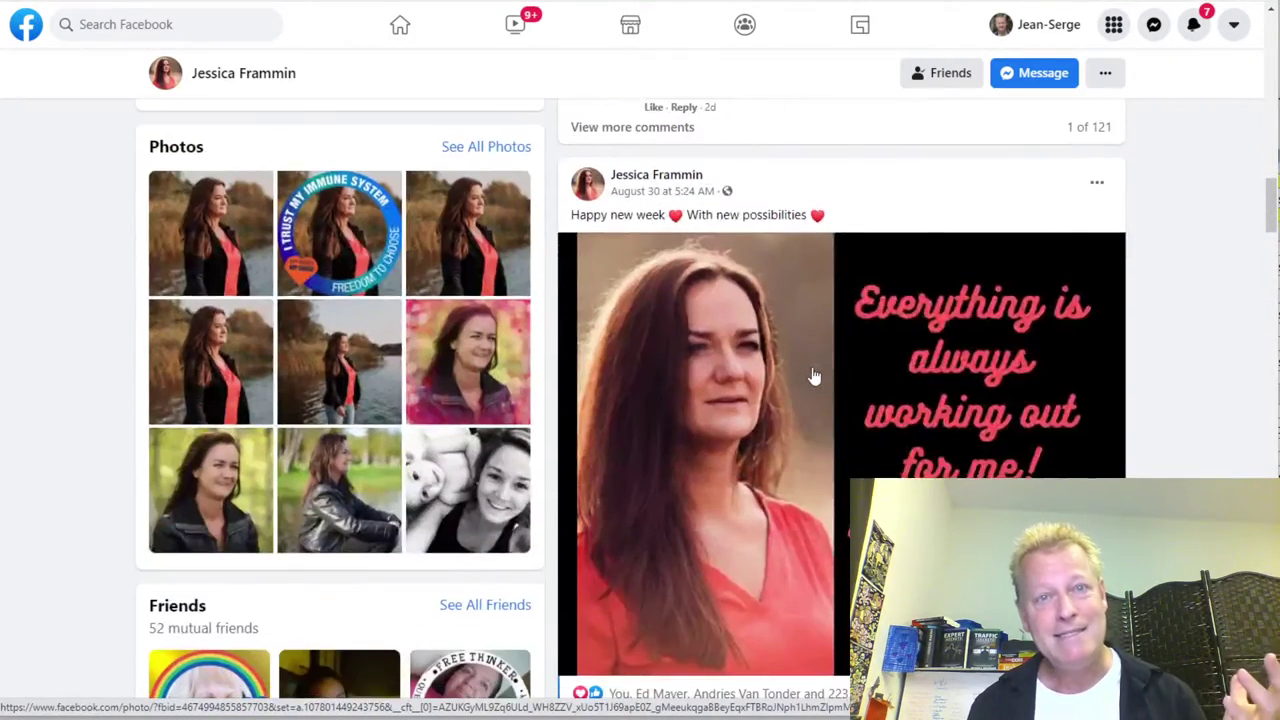
scroll(814, 376, "down", 5)
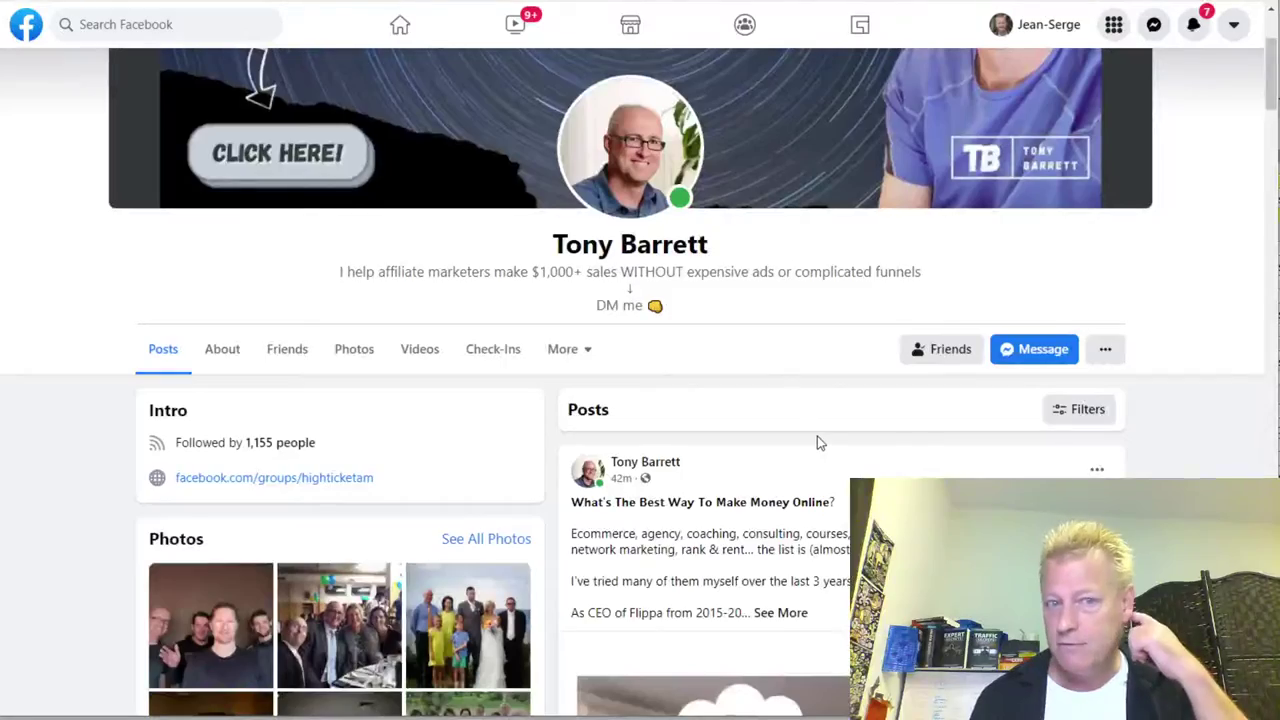
scroll(816, 437, "down", 5)
scroll(1040, 458, "down", 8)
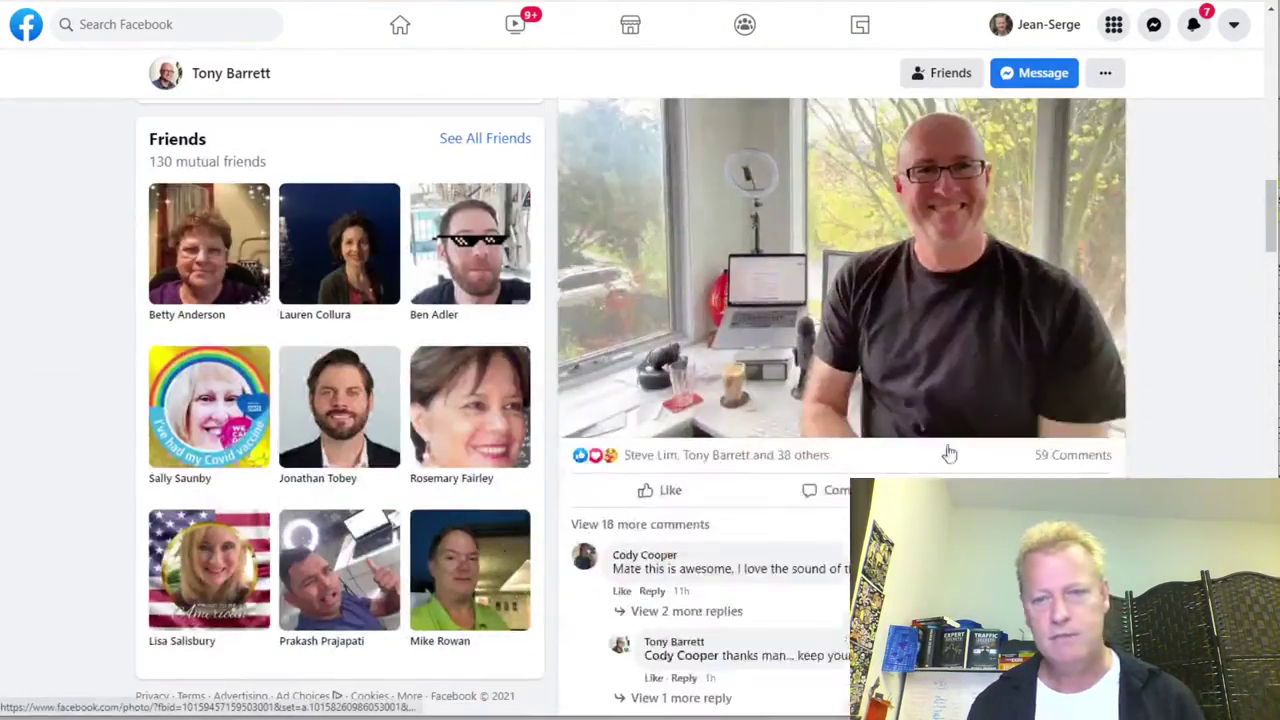
scroll(1040, 458, "down", 3)
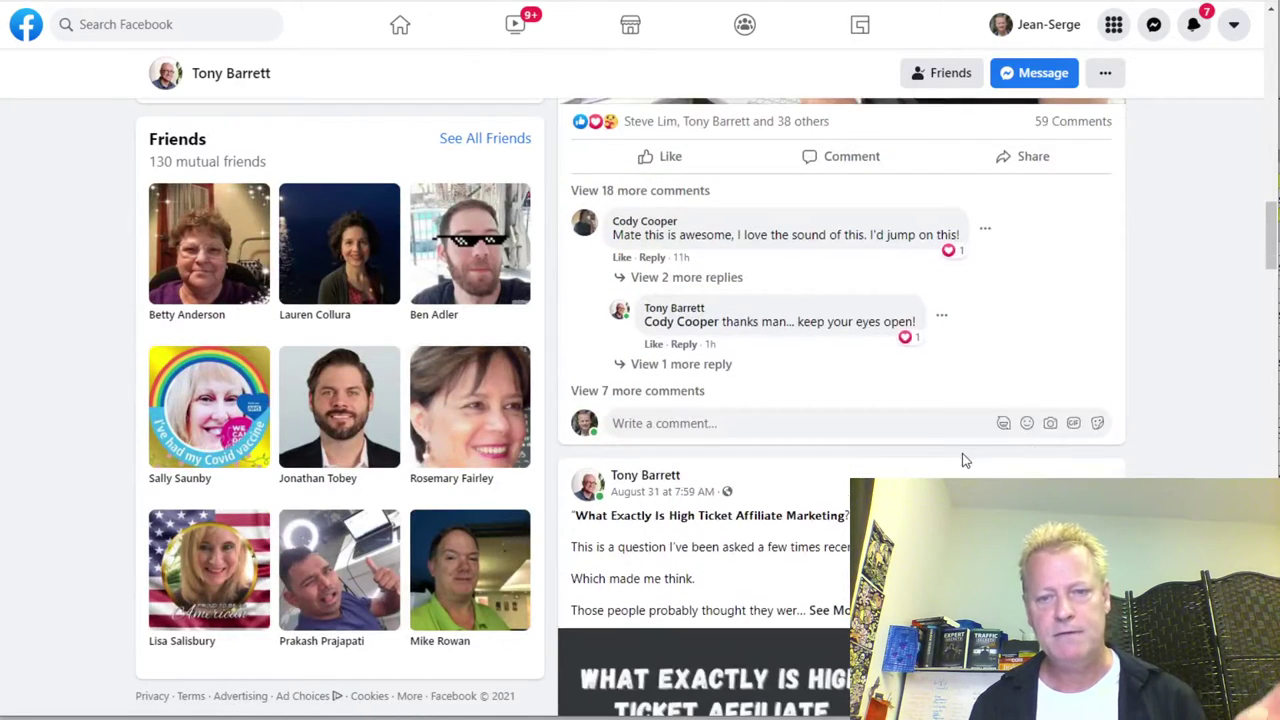
scroll(962, 453, "down", 4)
scroll(1017, 413, "down", 8)
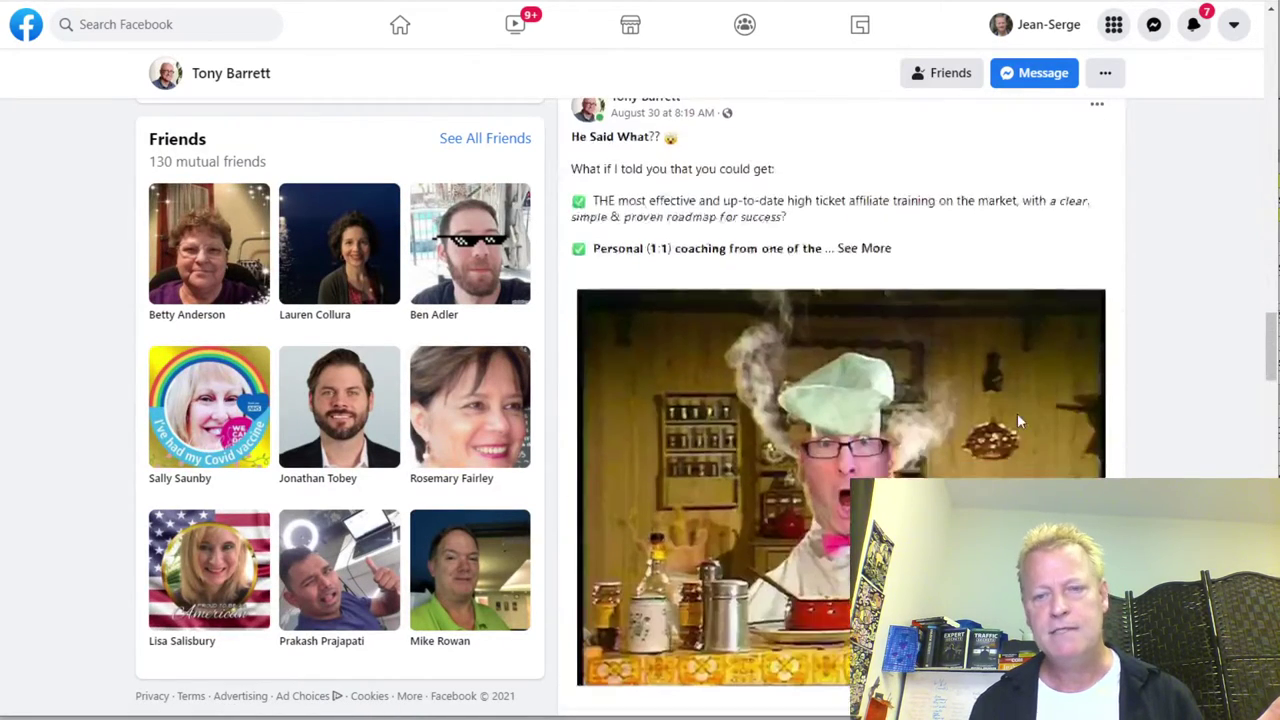
scroll(1094, 451, "down", 3)
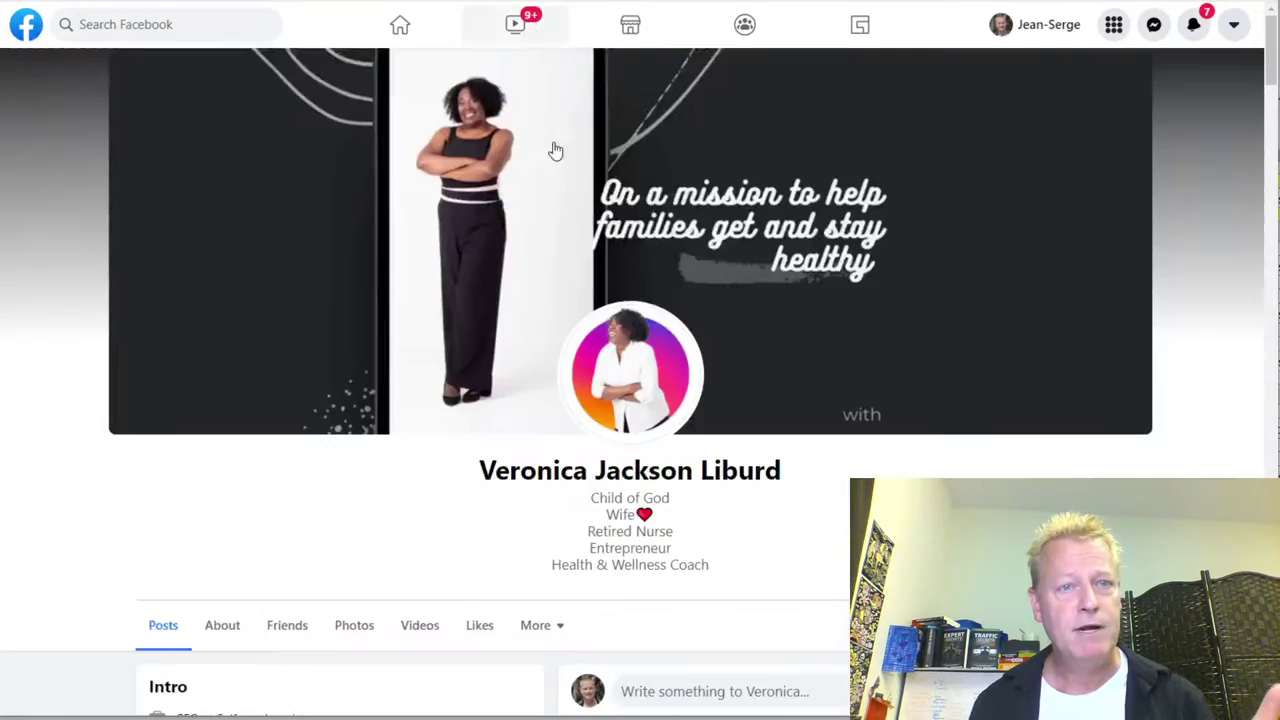
Step: Browse the third member's posts and 65 mutual friends, then return to the sales-funnel cover banner
scroll(700, 240, "down", 10)
scroll(942, 342, "down", 6)
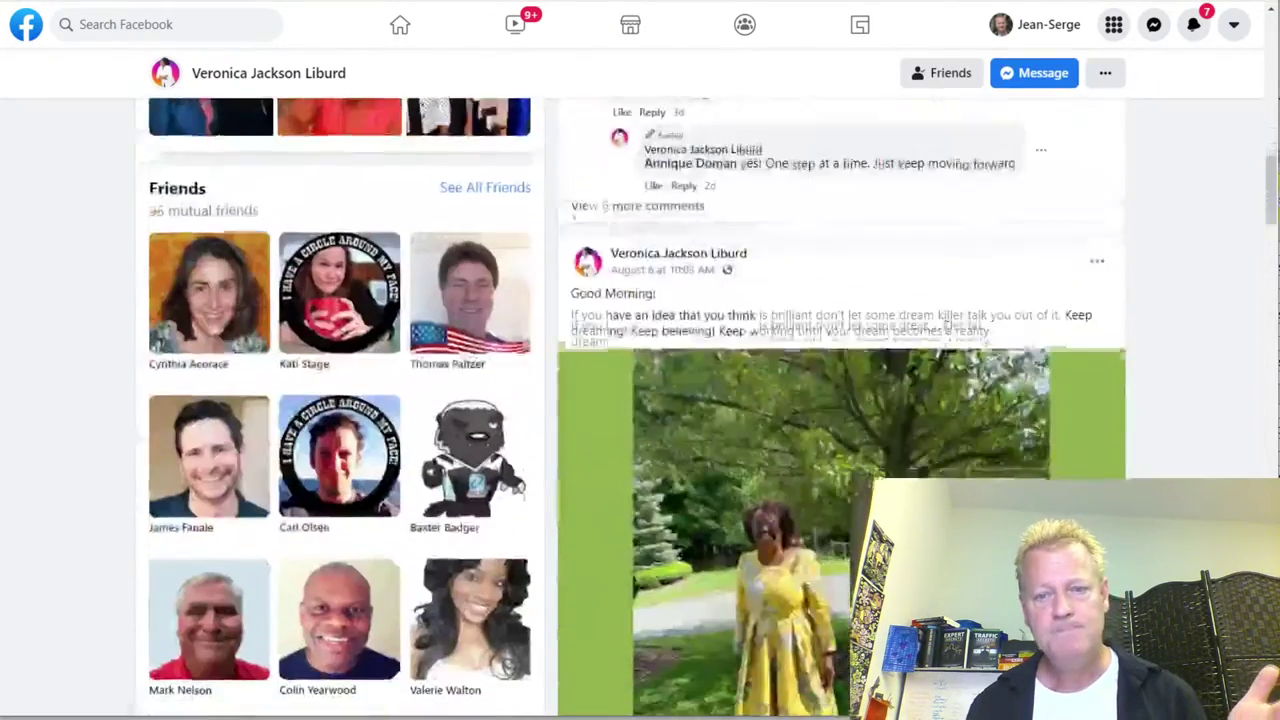
scroll(1020, 355, "down", 12)
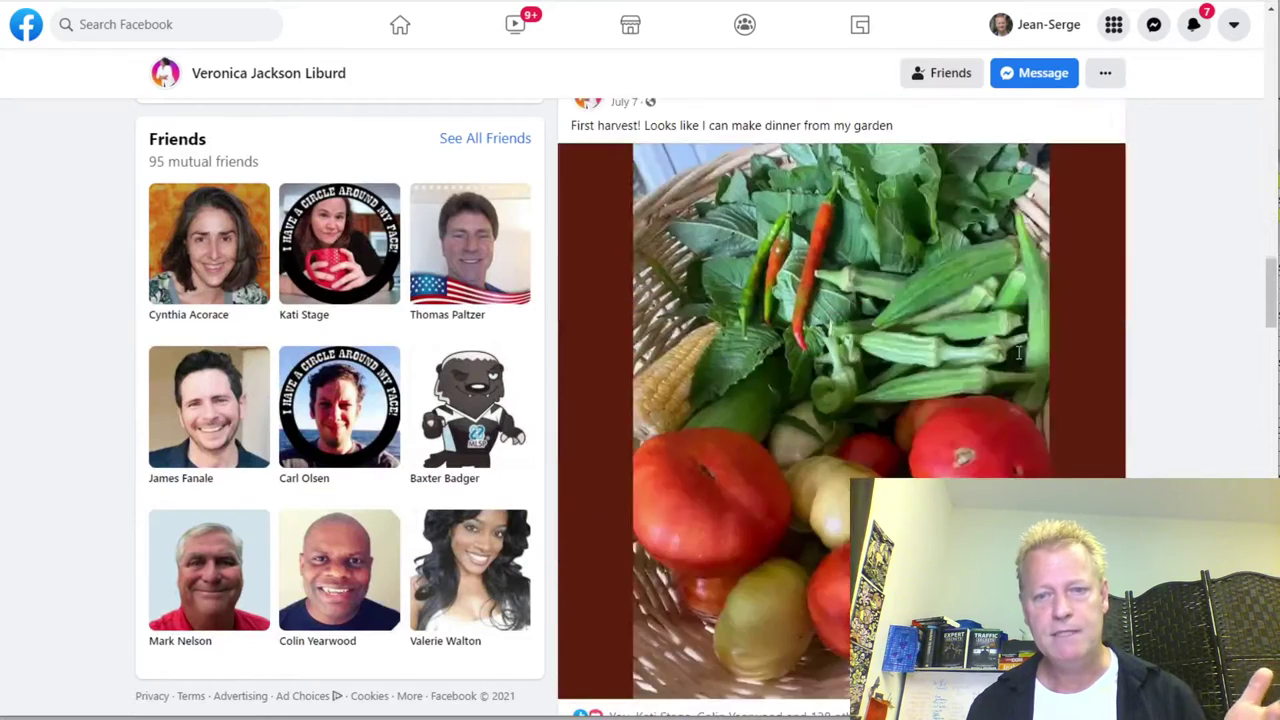
scroll(1050, 205, "down", 10)
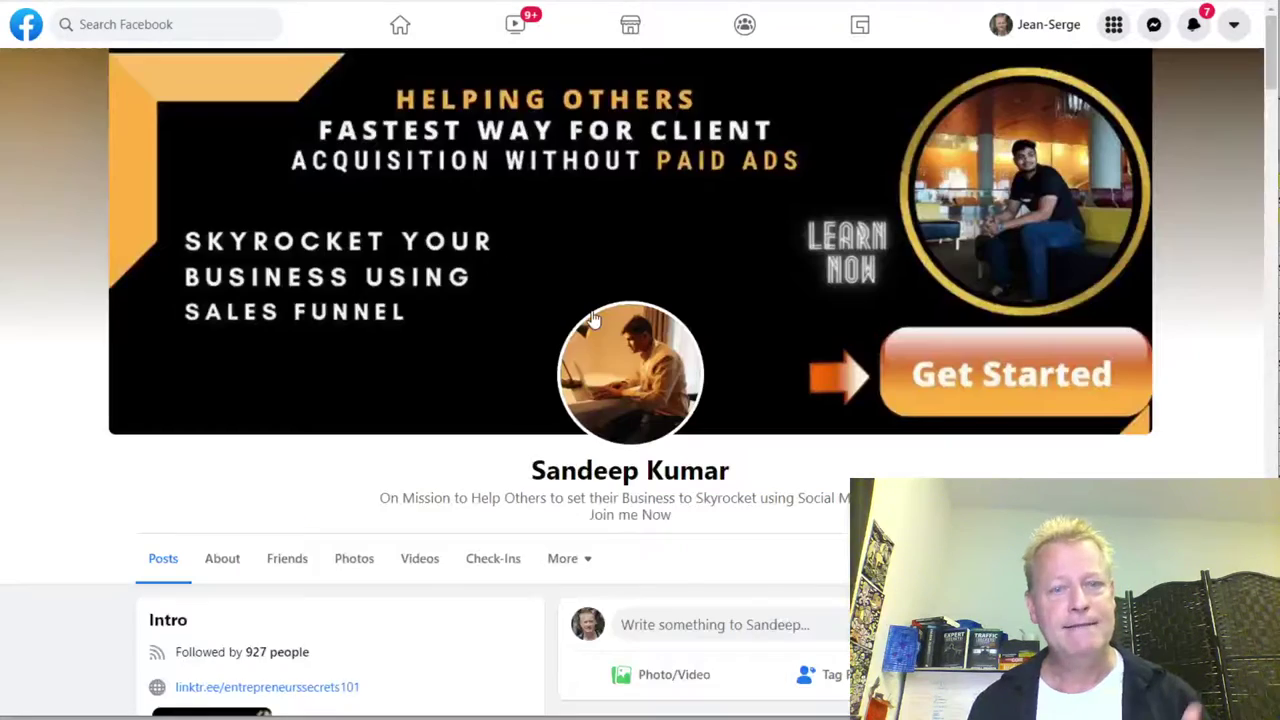
scroll(667, 318, "down", 9)
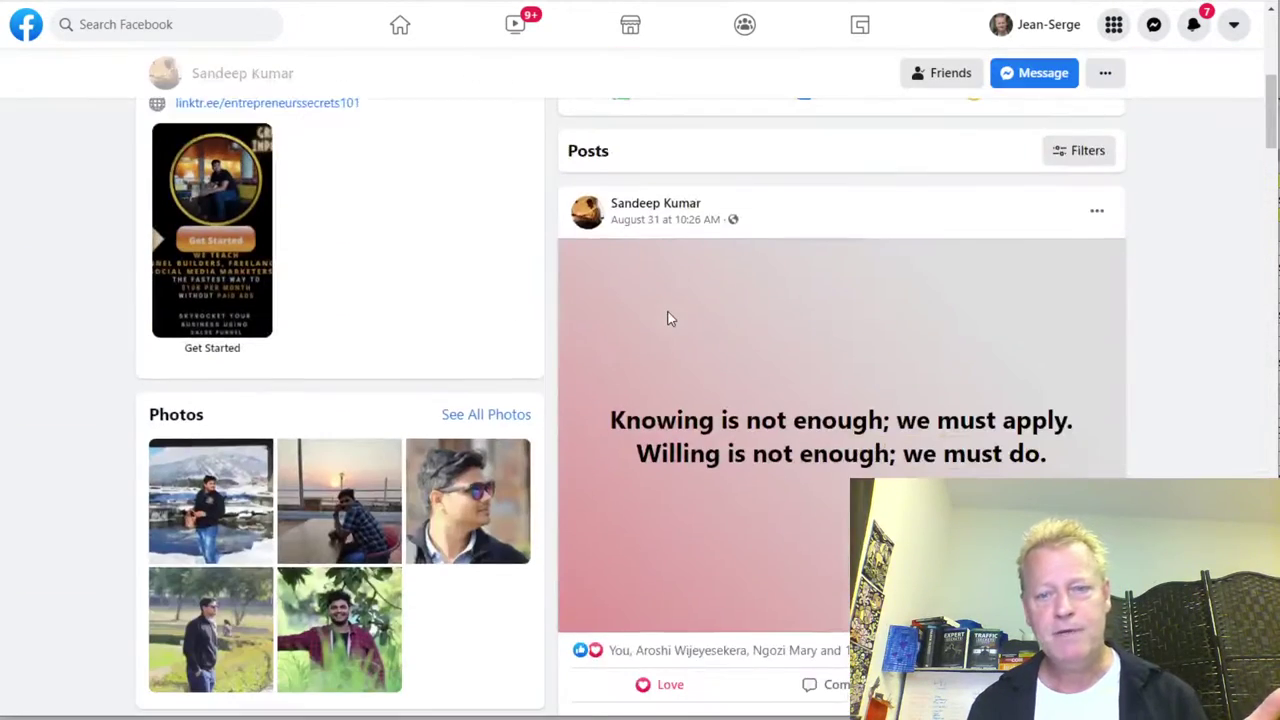
scroll(995, 398, "down", 10)
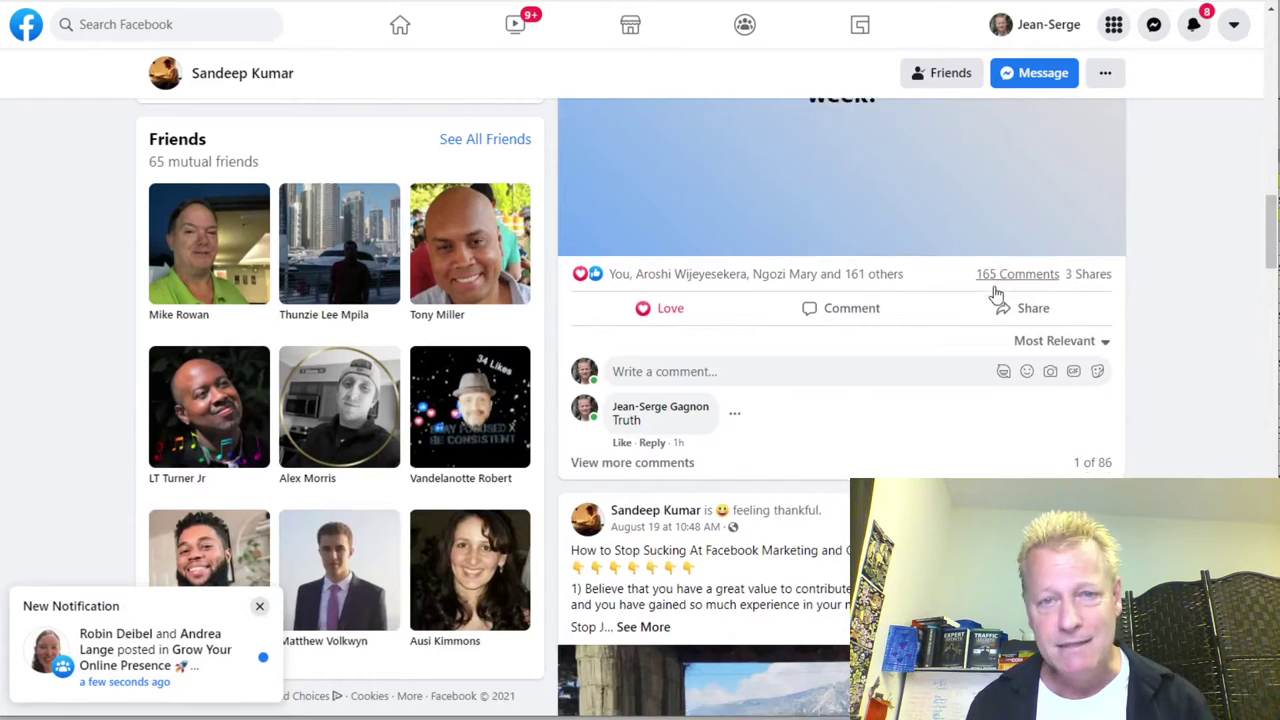
scroll(990, 285, "down", 9)
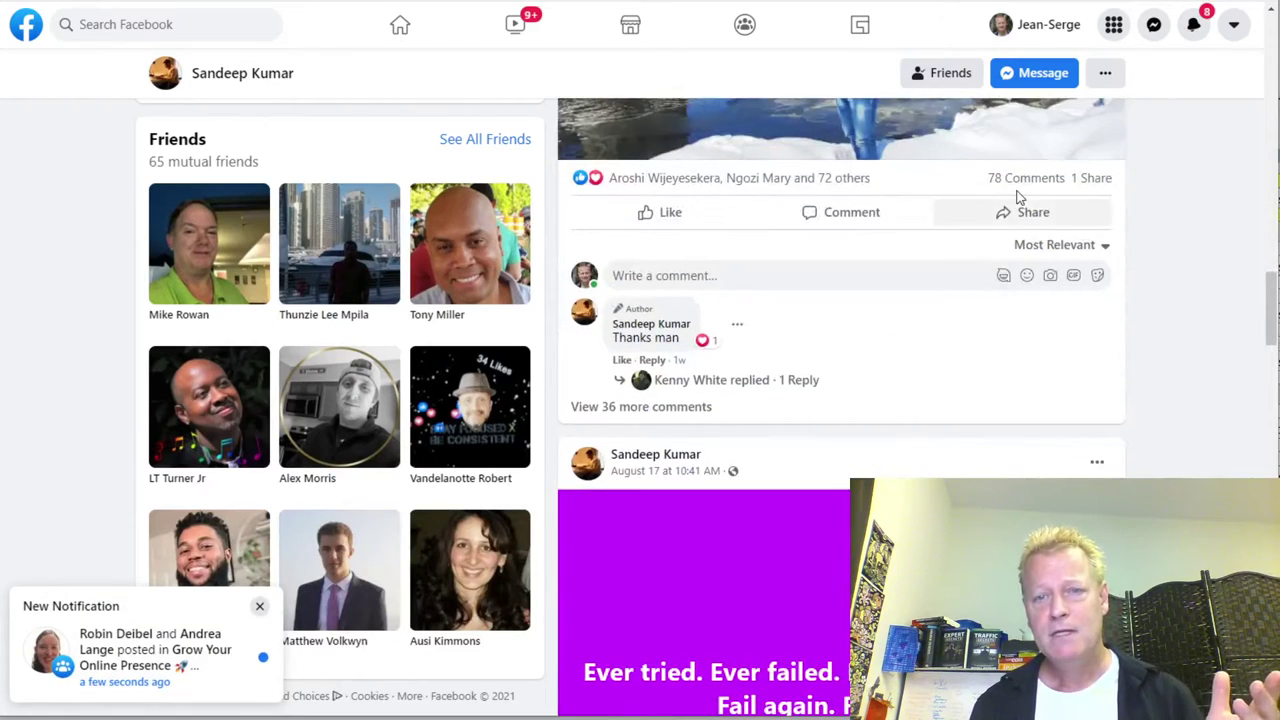
scroll(1020, 200, "down", 5)
scroll(869, 406, "up", 15)
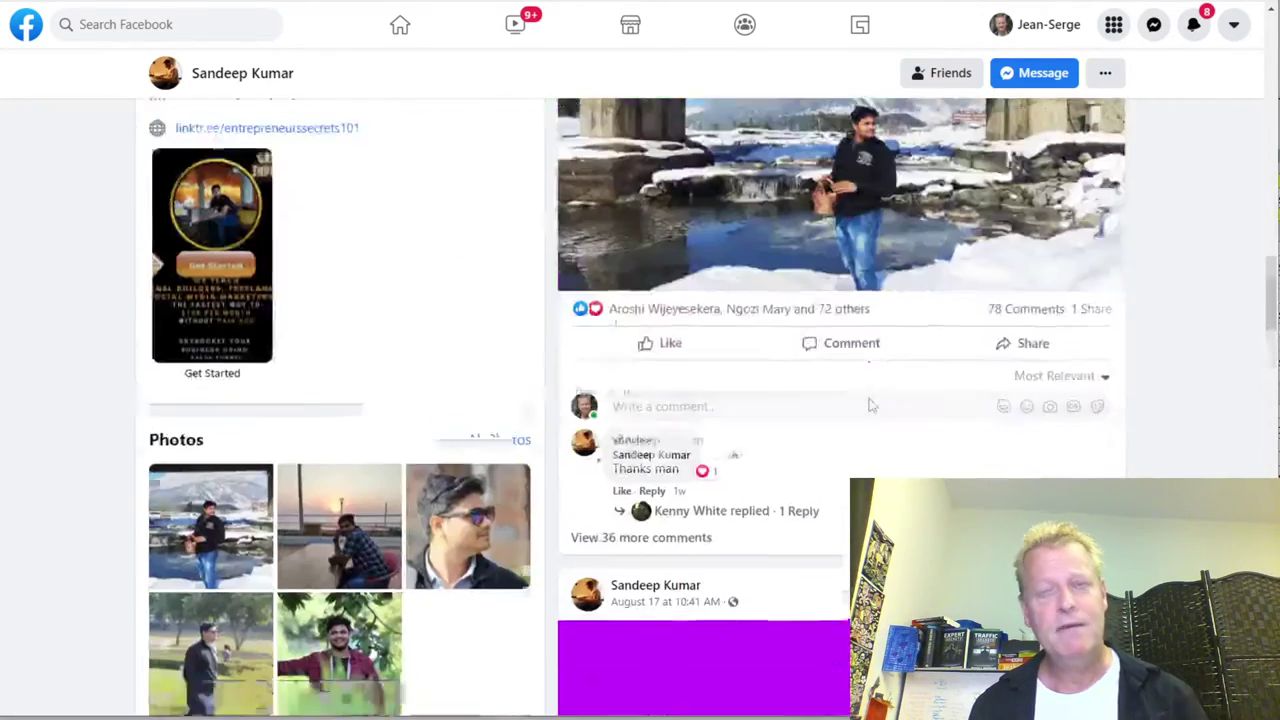
scroll(869, 406, "up", 4)
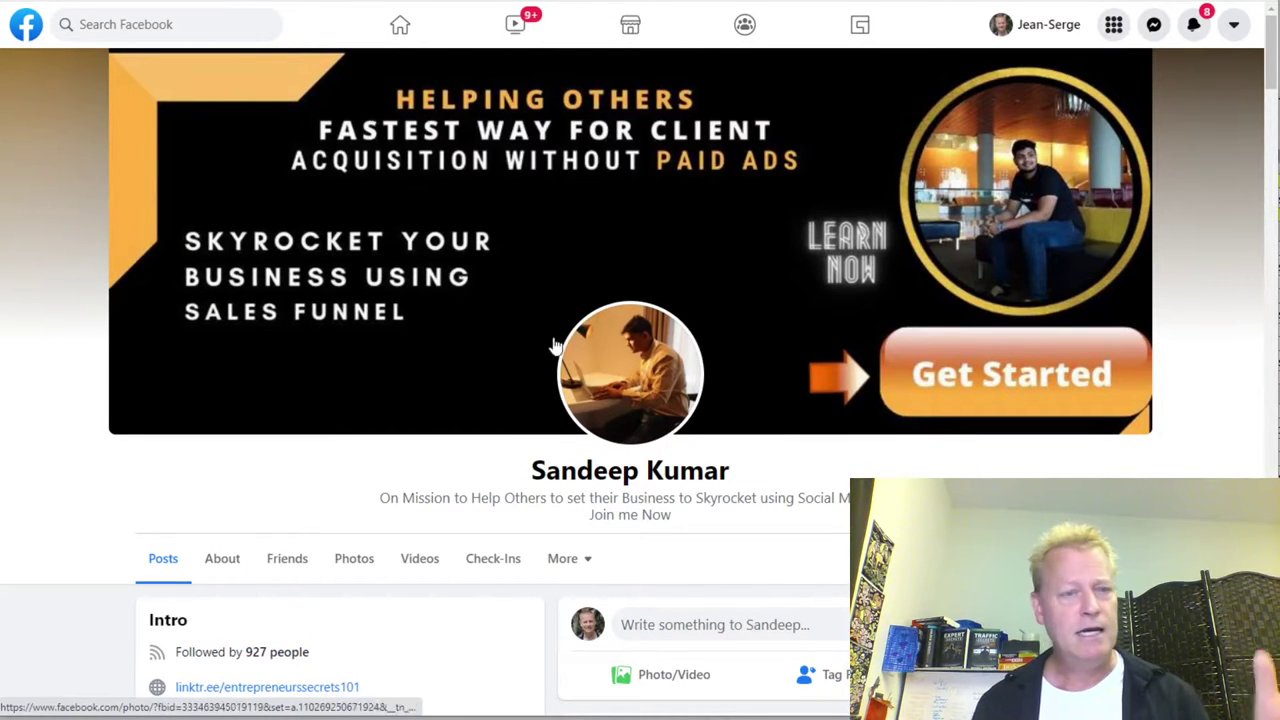
Step: Scroll back through the previously viewed member profiles in turn
scroll(709, 294, "down", 4)
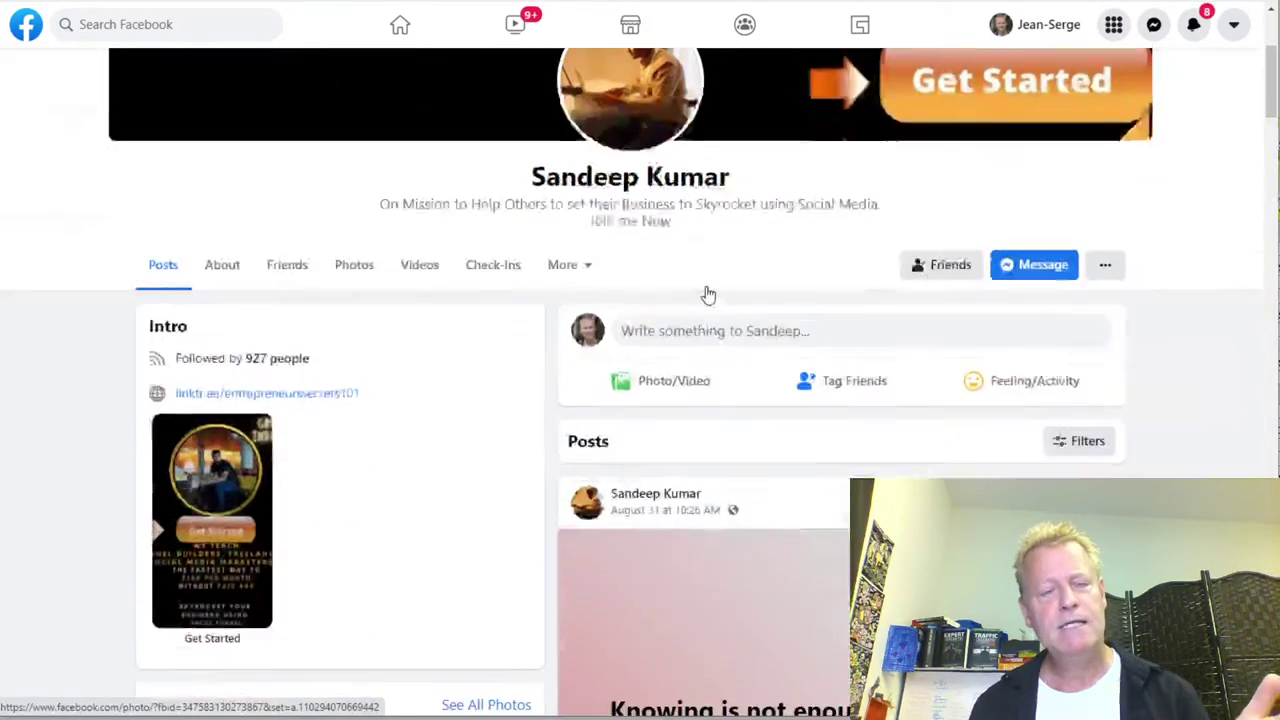
scroll(709, 294, "up", 4)
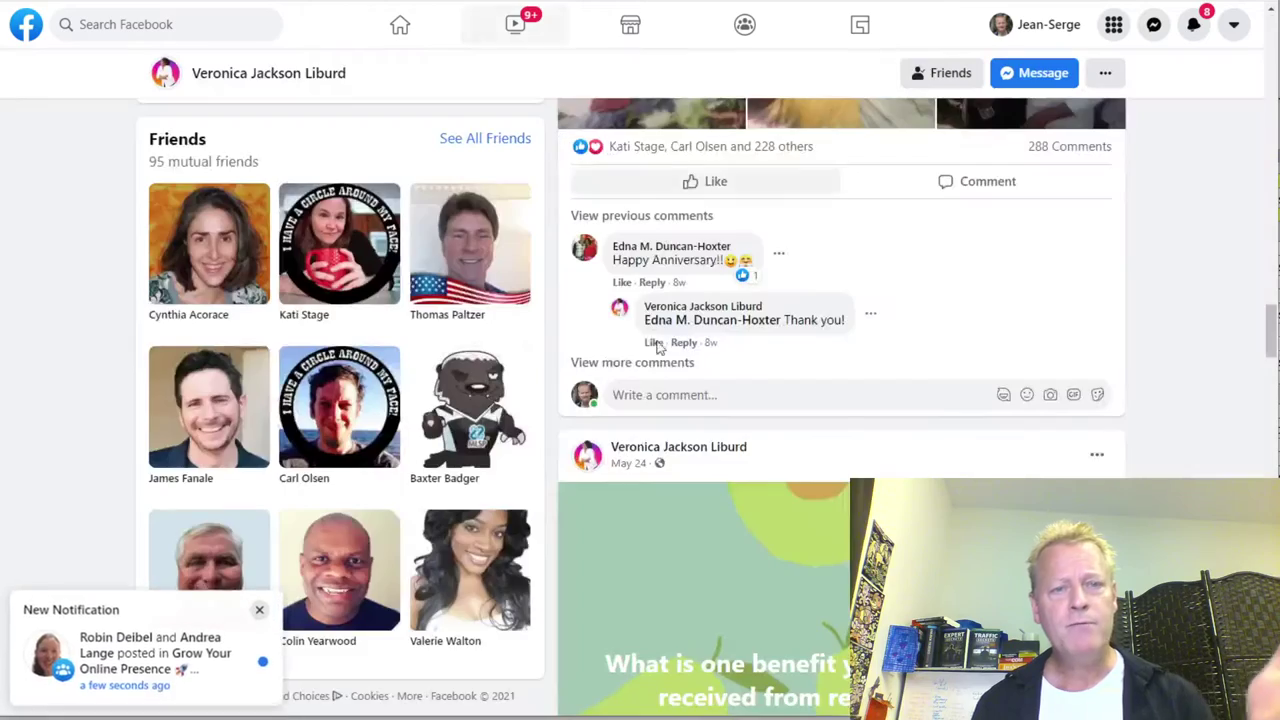
scroll(670, 355, "up", 8)
scroll(670, 355, "up", 10)
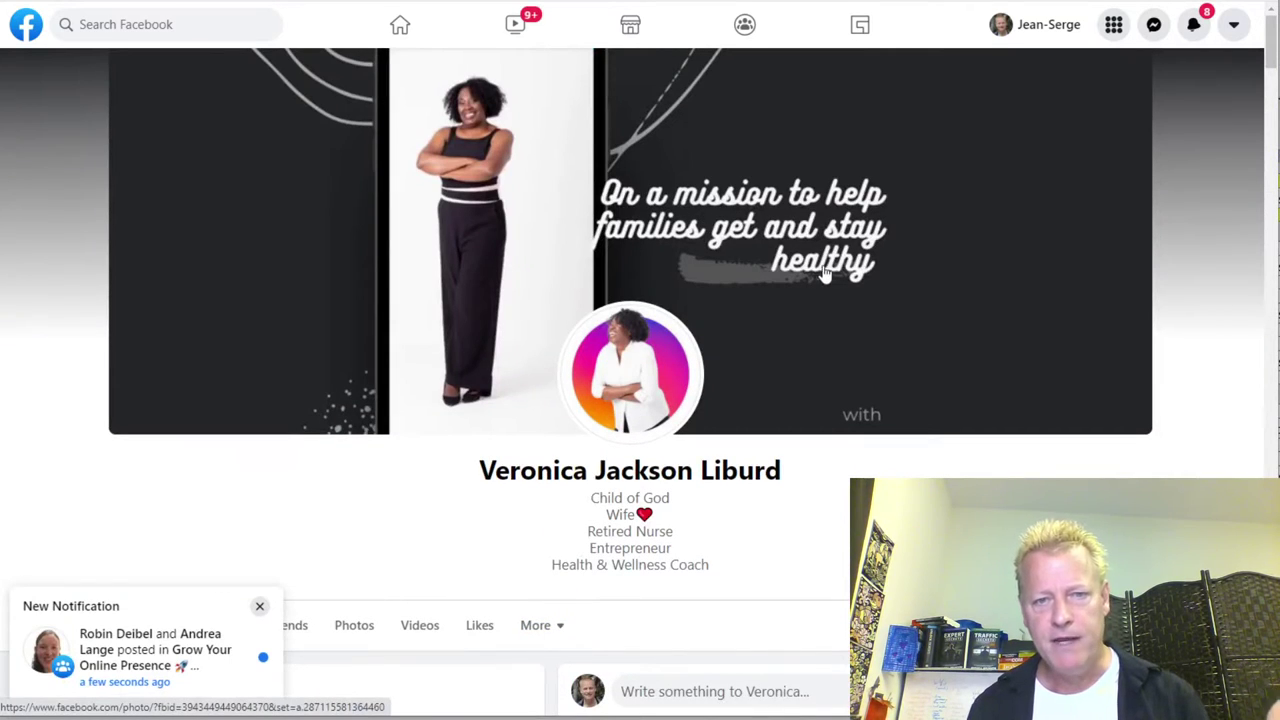
scroll(881, 342, "down", 4)
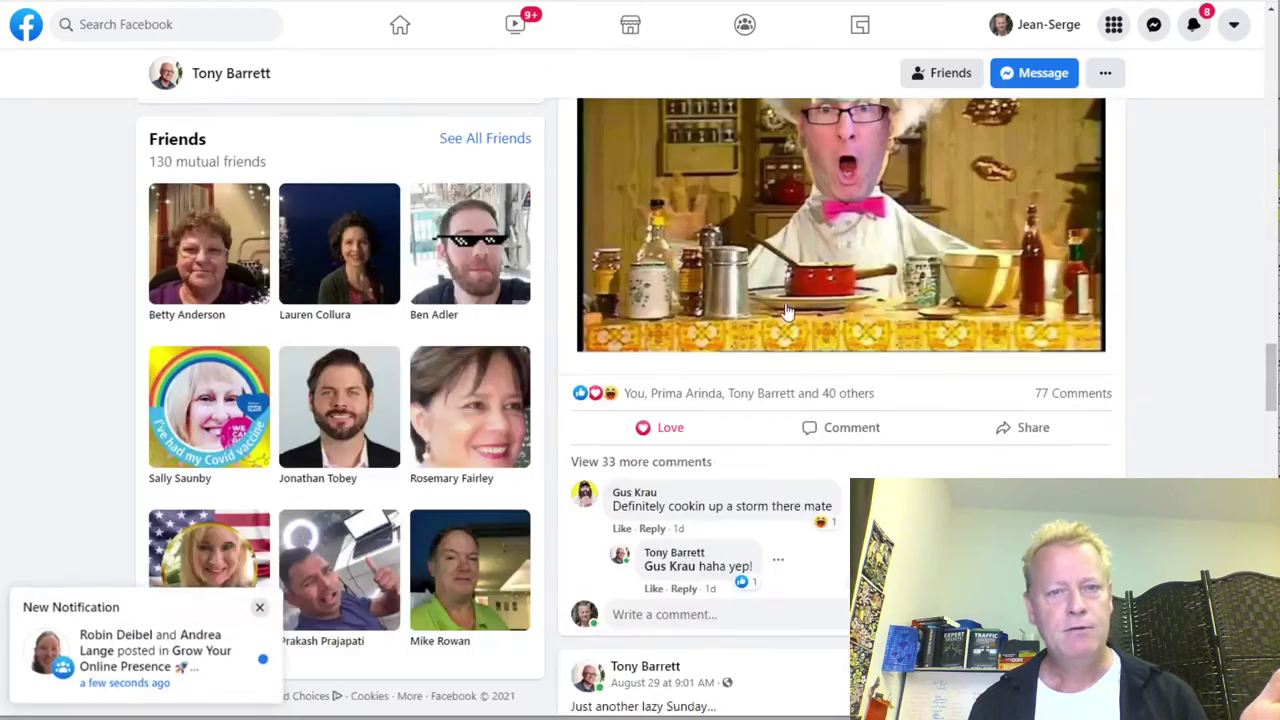
scroll(755, 344, "up", 10)
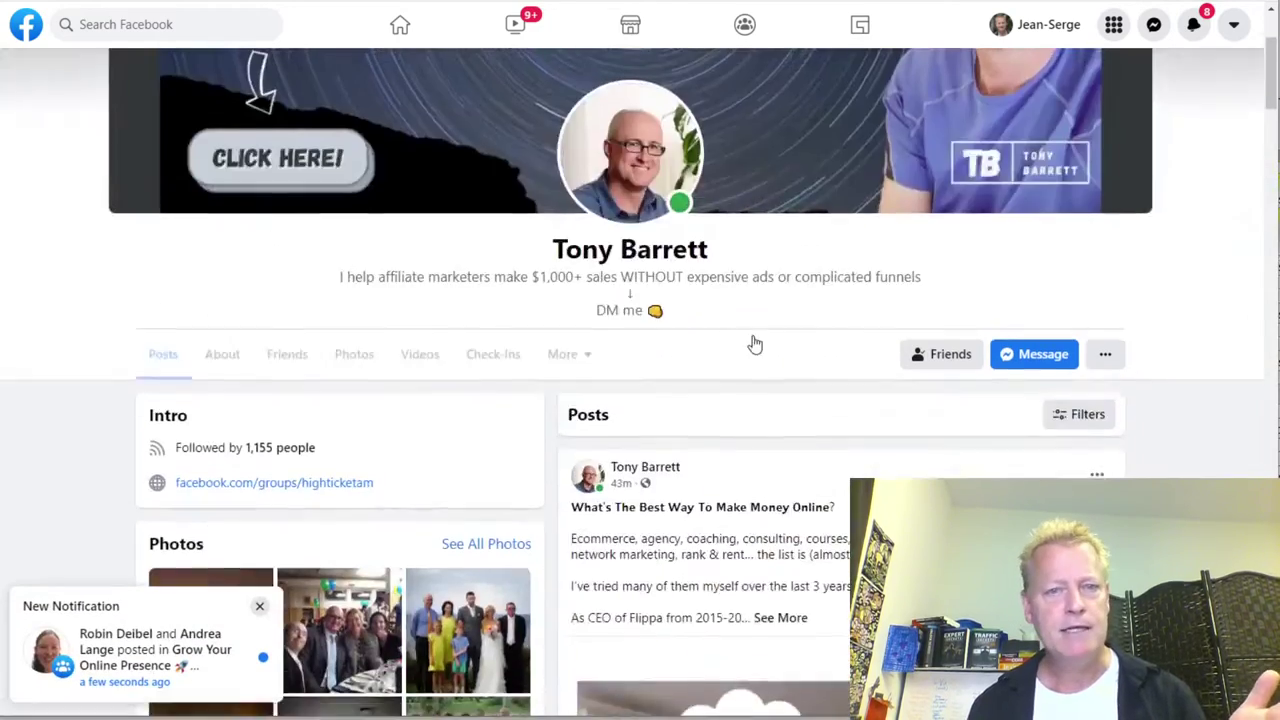
scroll(755, 344, "up", 2)
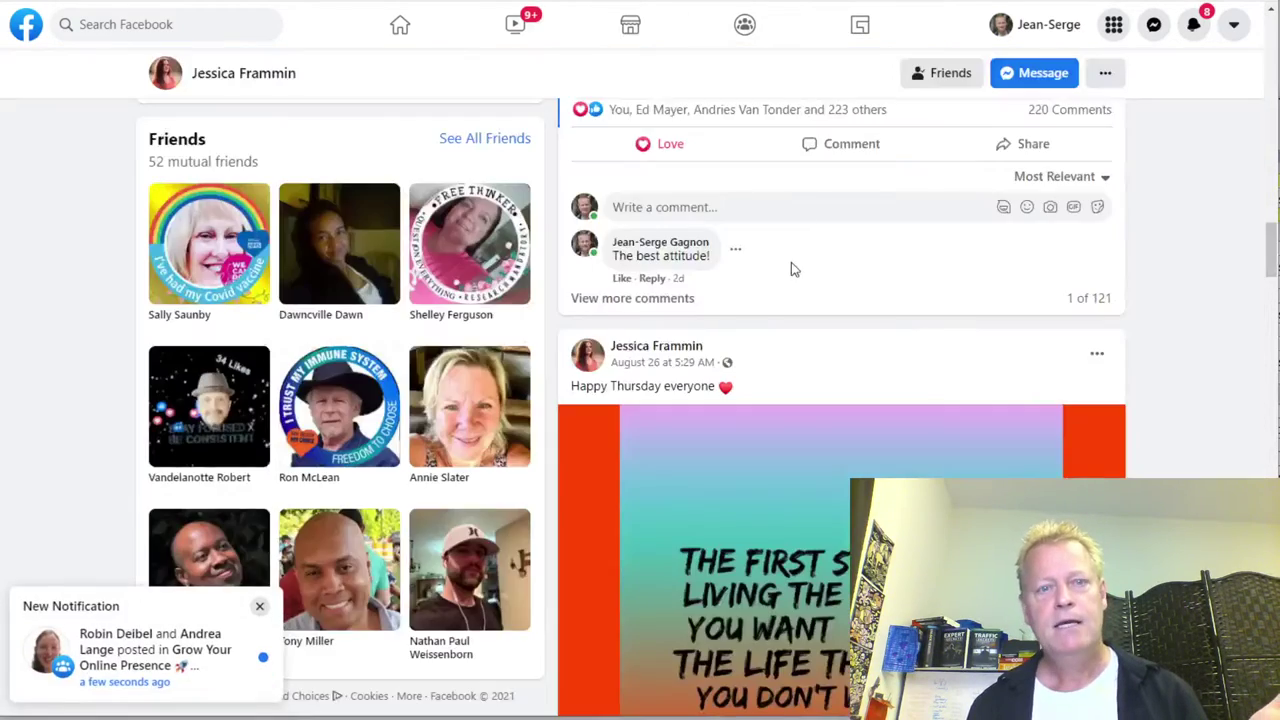
Step: Return to the first member's profile and scroll to the 'Ask yourself if what you are doing today' post
scroll(788, 263, "down", 2)
scroll(788, 263, "up", 10)
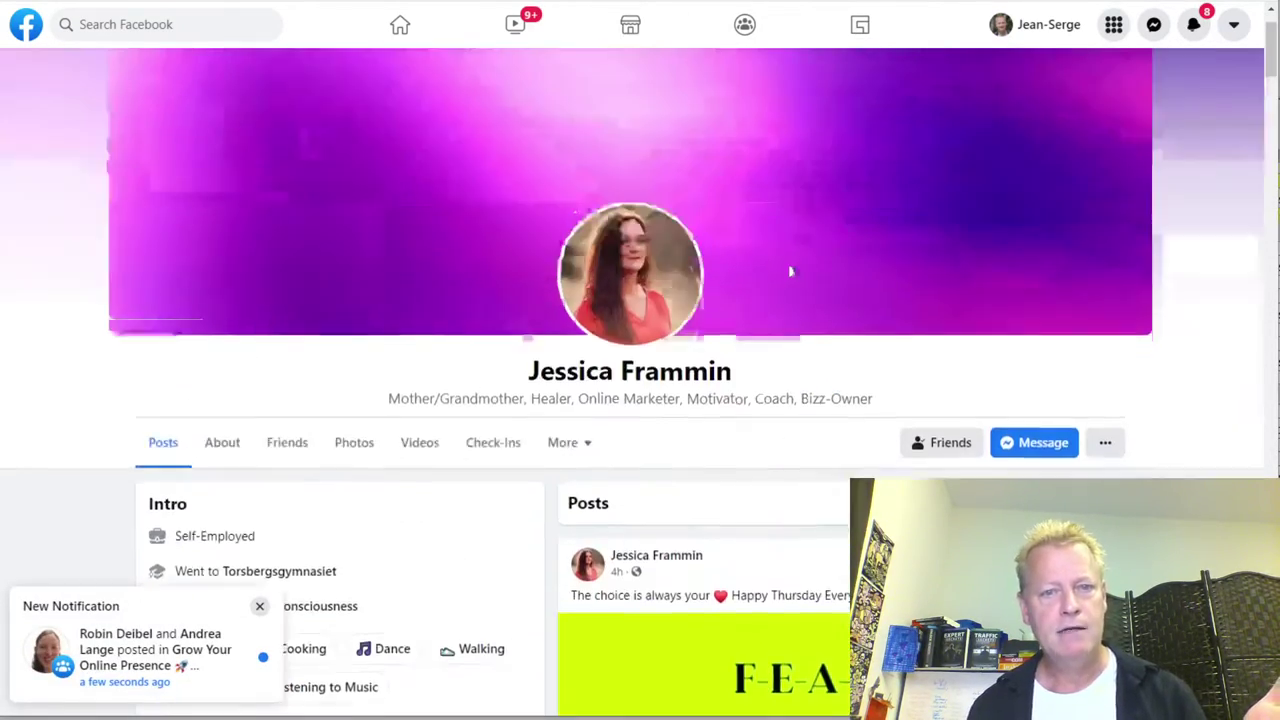
scroll(790, 270, "down", 3)
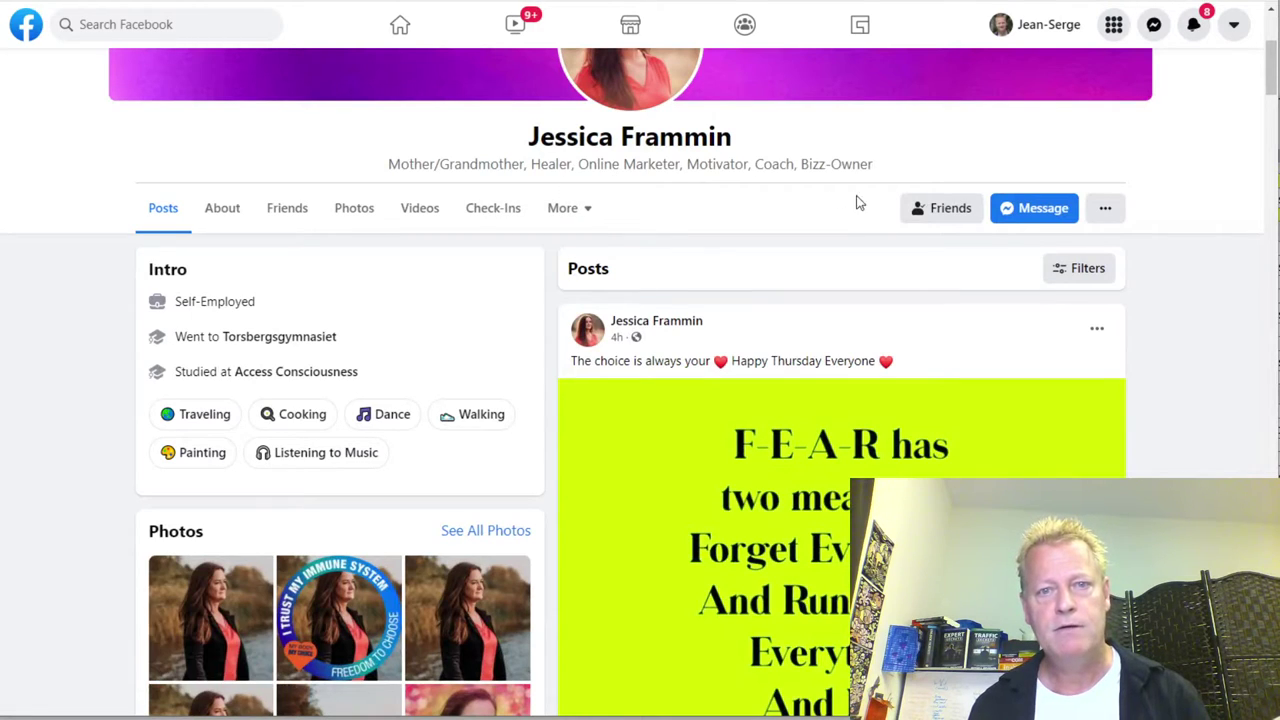
scroll(840, 254, "down", 10)
scroll(842, 258, "down", 4)
scroll(842, 258, "up", 8)
scroll(840, 256, "up", 10)
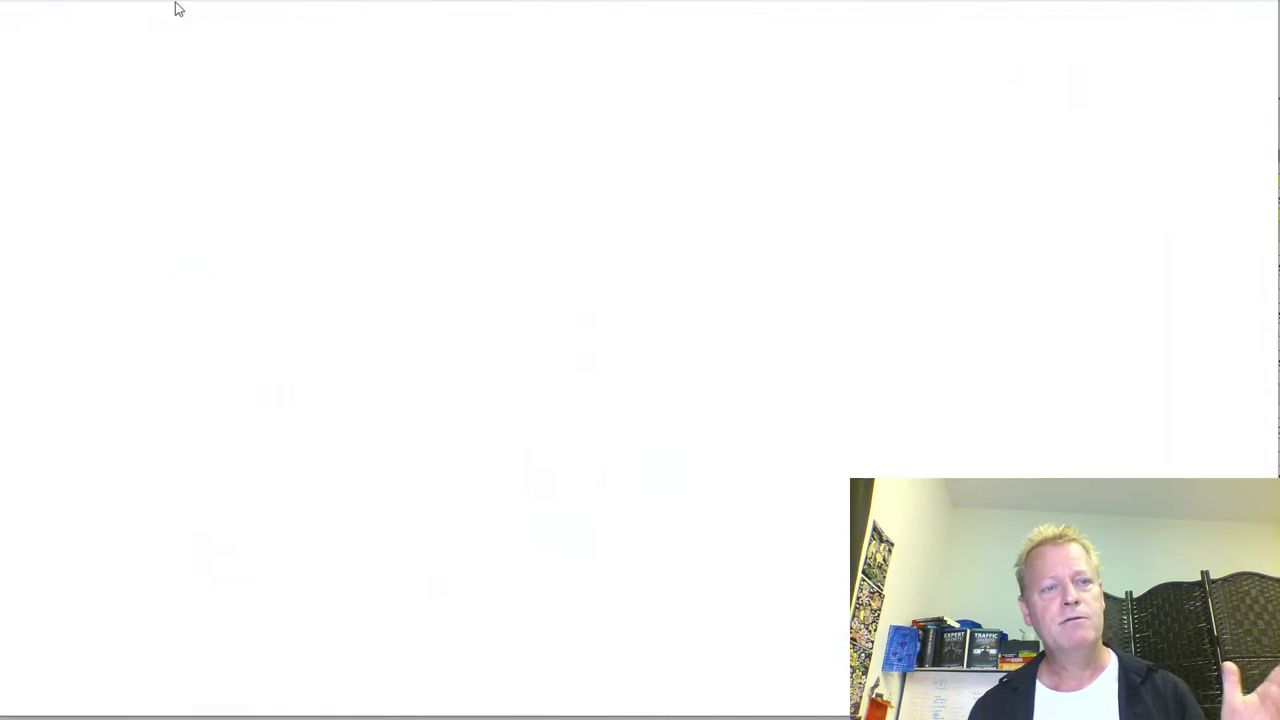
Step: Scroll your own profile to the Photos section and the 'Everything happens for a reason' post
scroll(1137, 400, "up", 5)
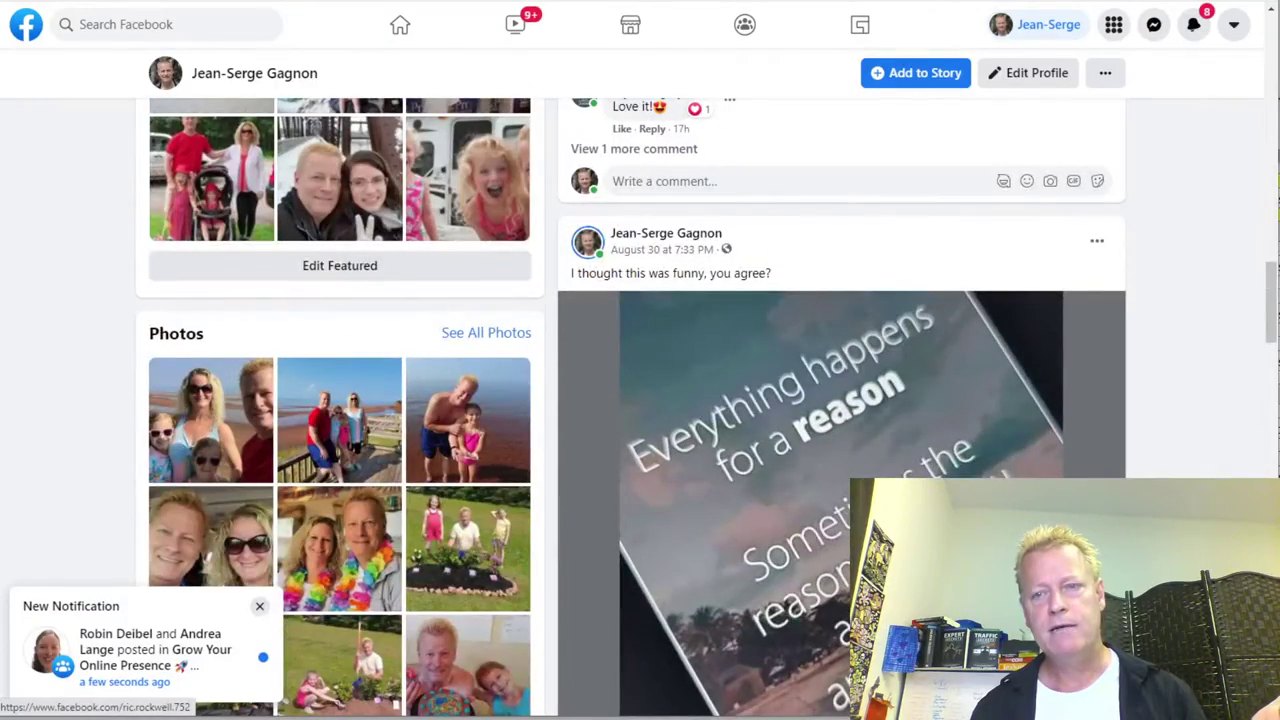
scroll(1175, 405, "up", 6)
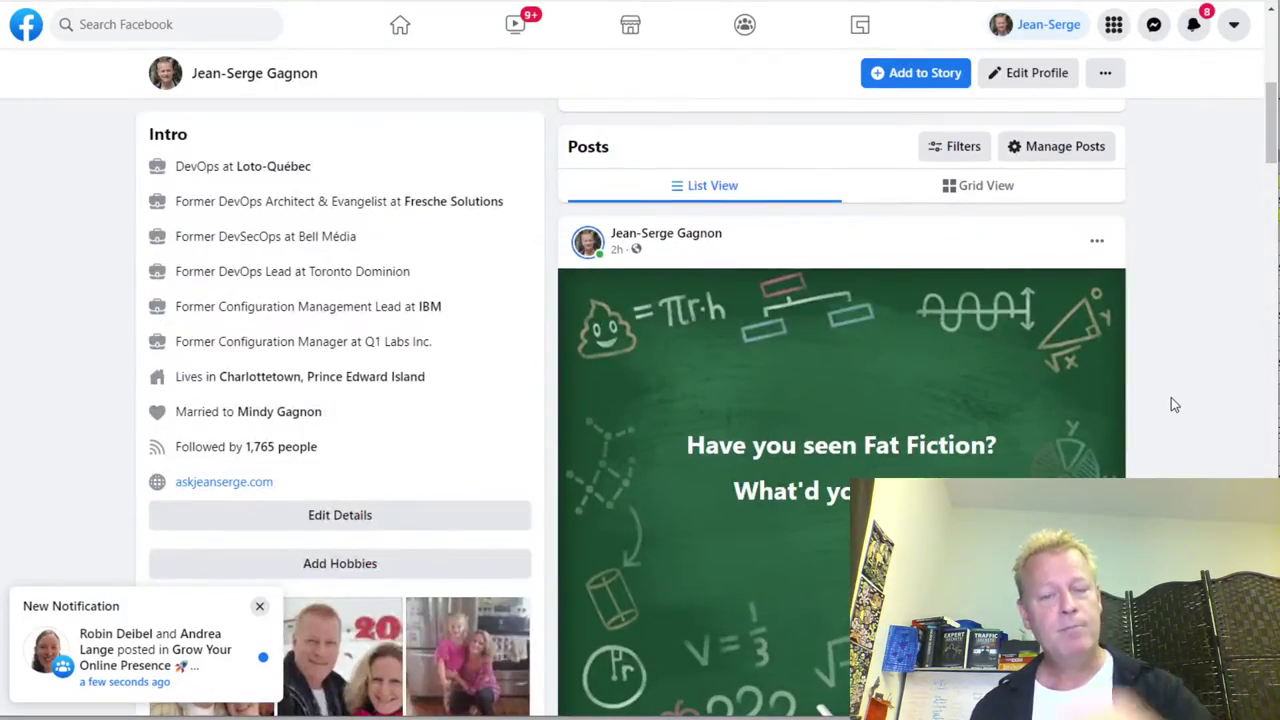
scroll(1171, 399, "down", 10)
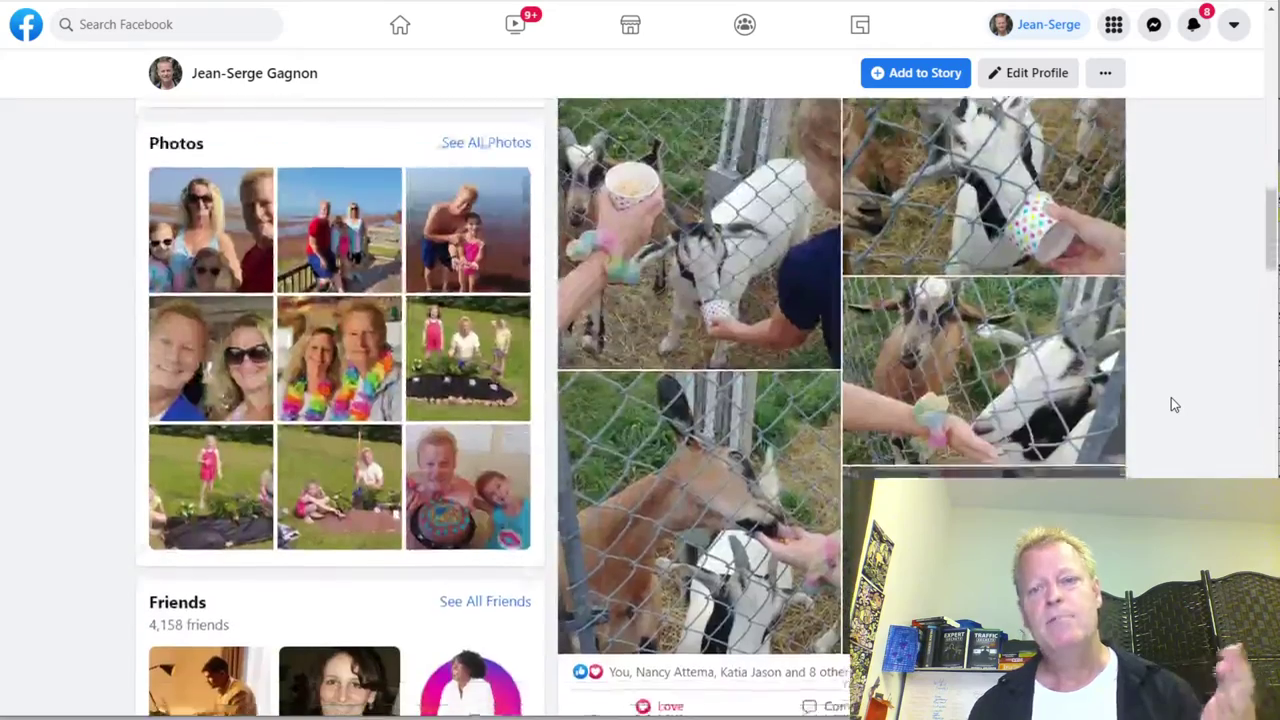
scroll(1171, 398, "down", 8)
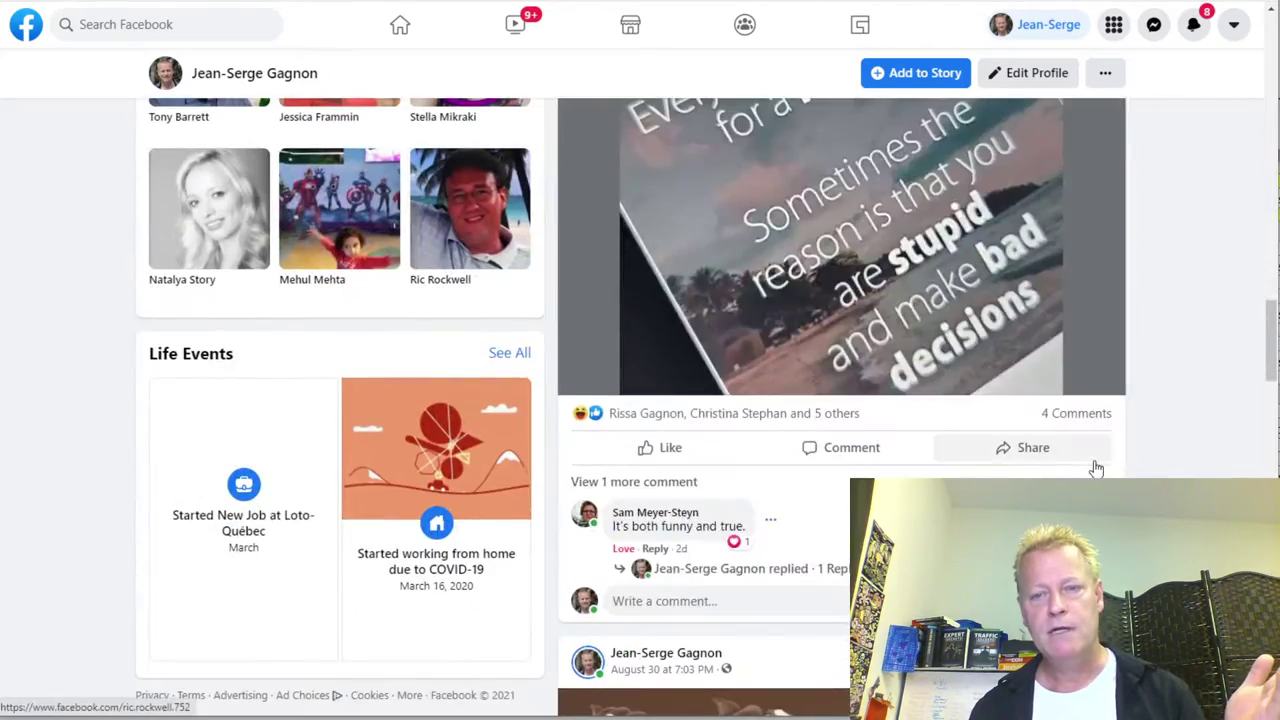
scroll(1116, 470, "down", 15)
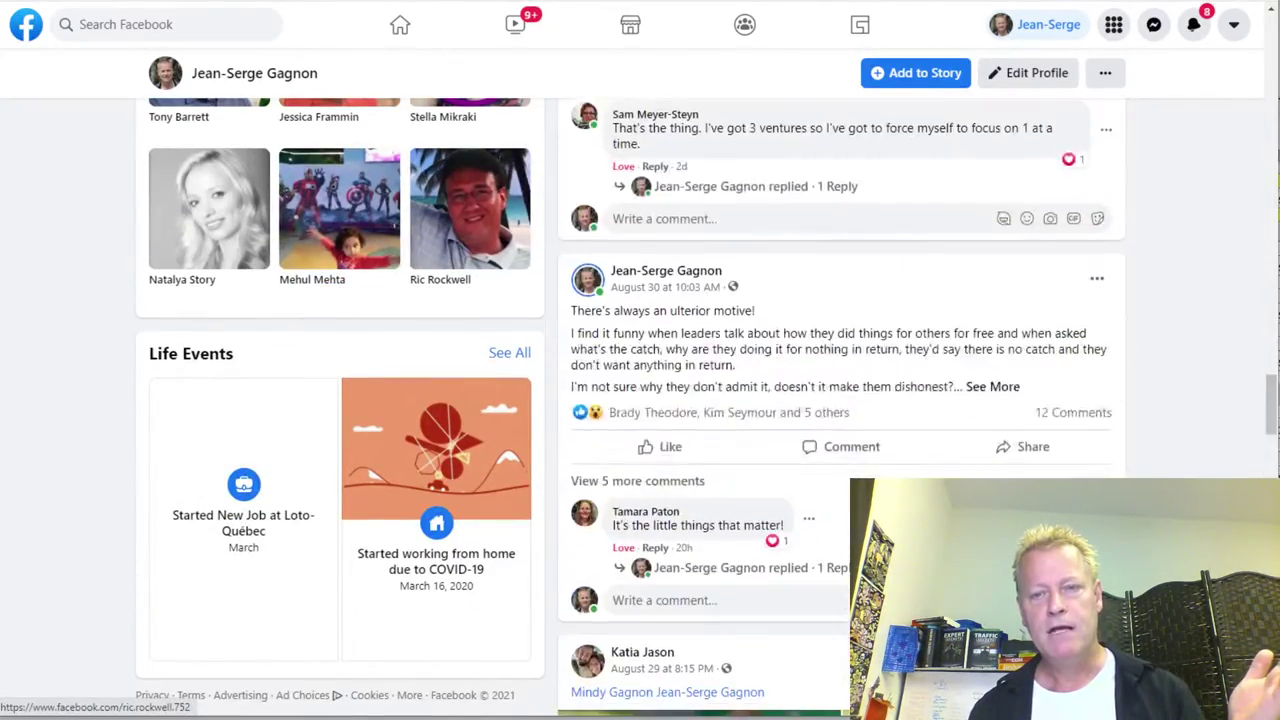
scroll(842, 400, "down", 8)
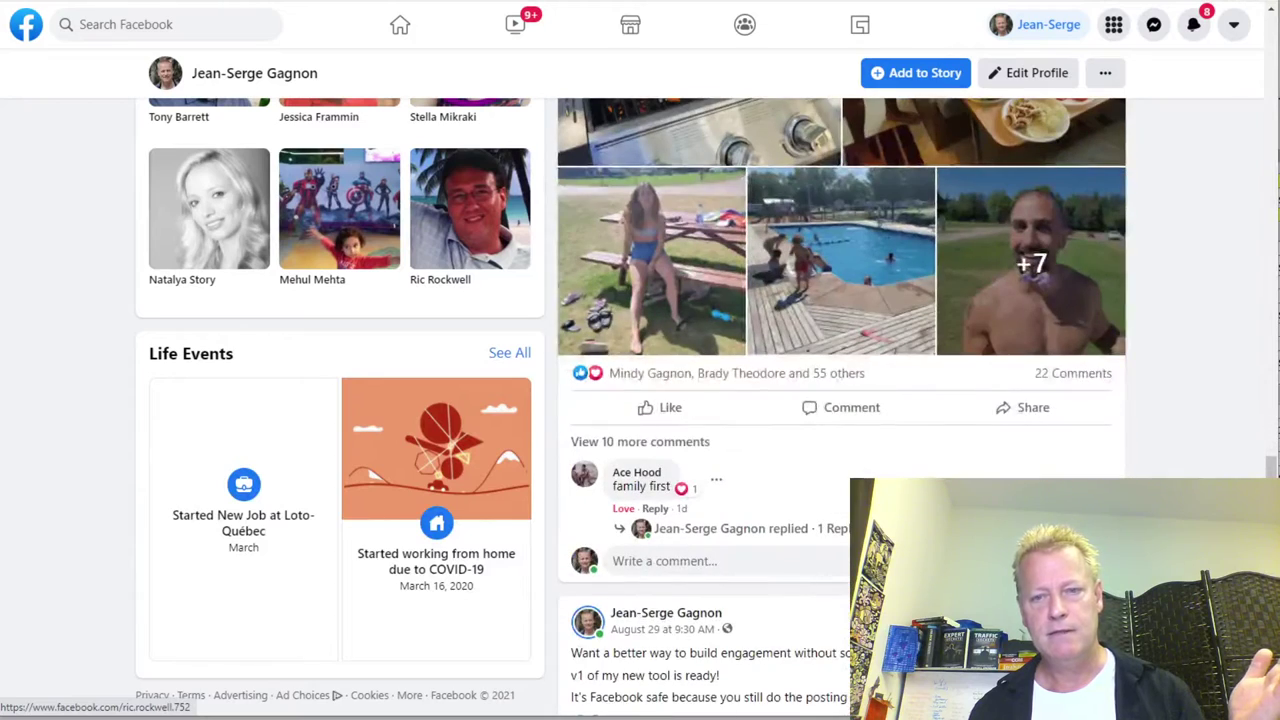
scroll(1083, 431, "down", 4)
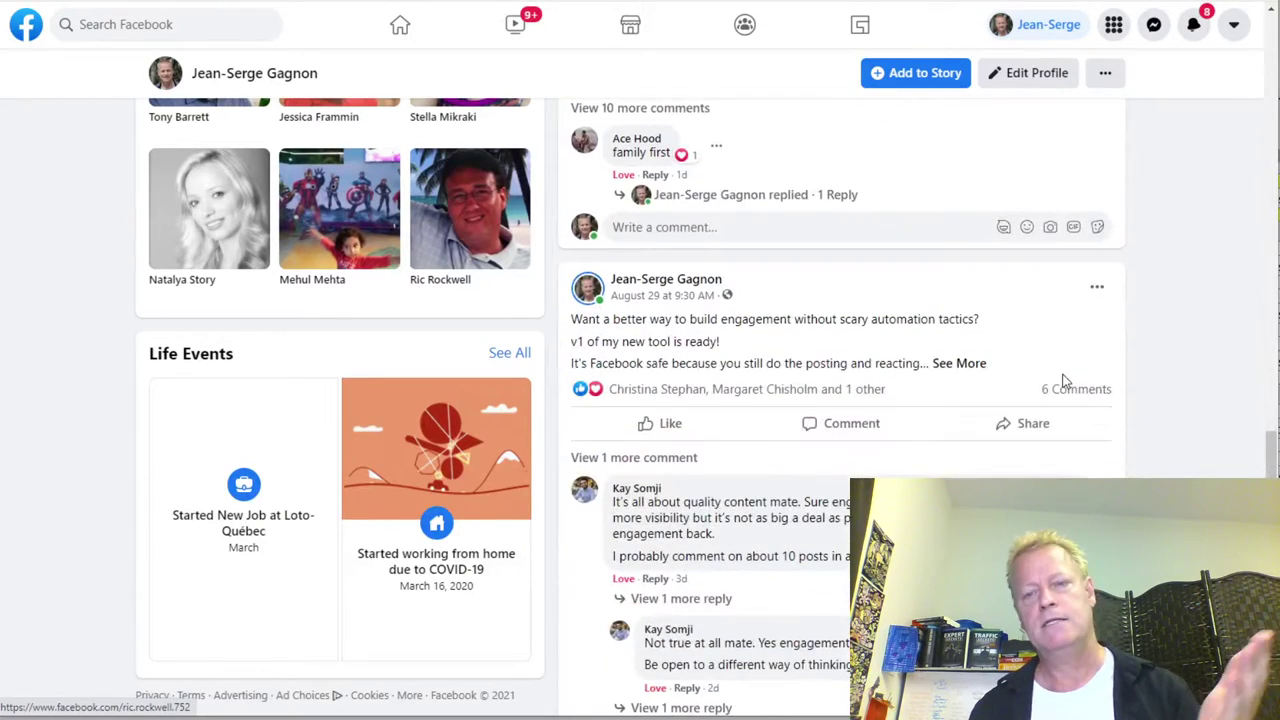
scroll(1088, 430, "down", 8)
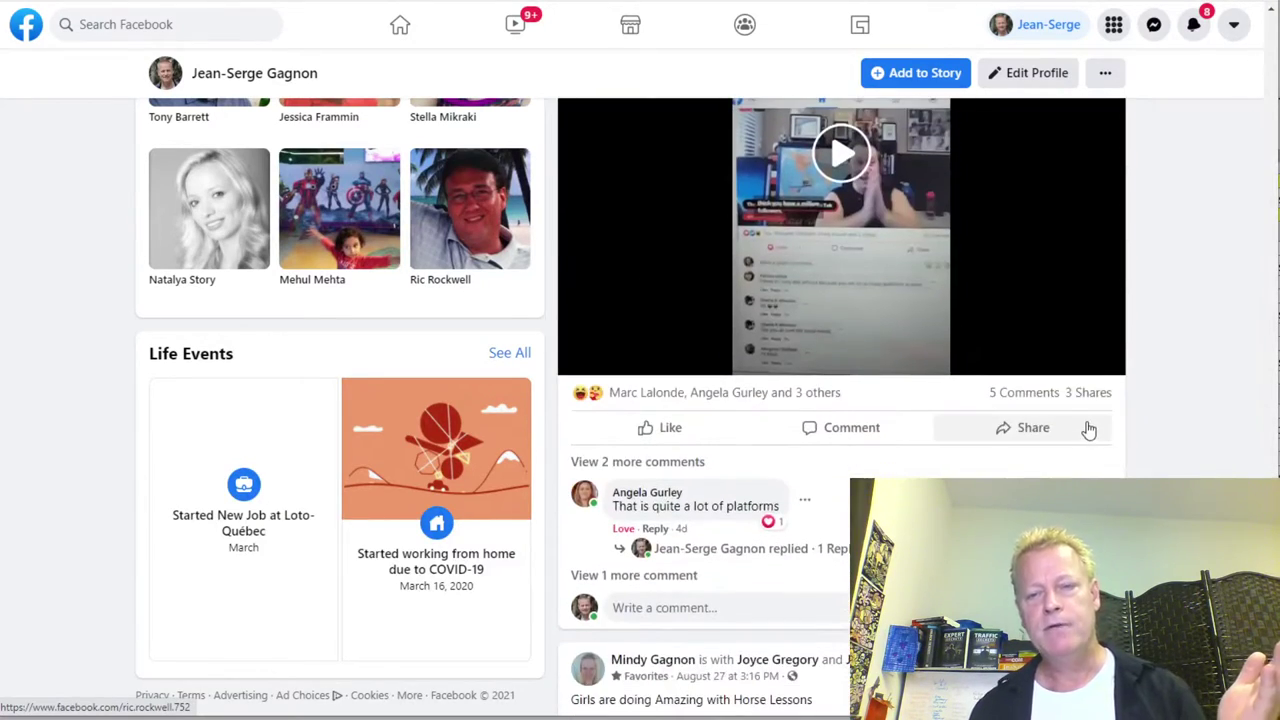
scroll(1030, 410, "down", 12)
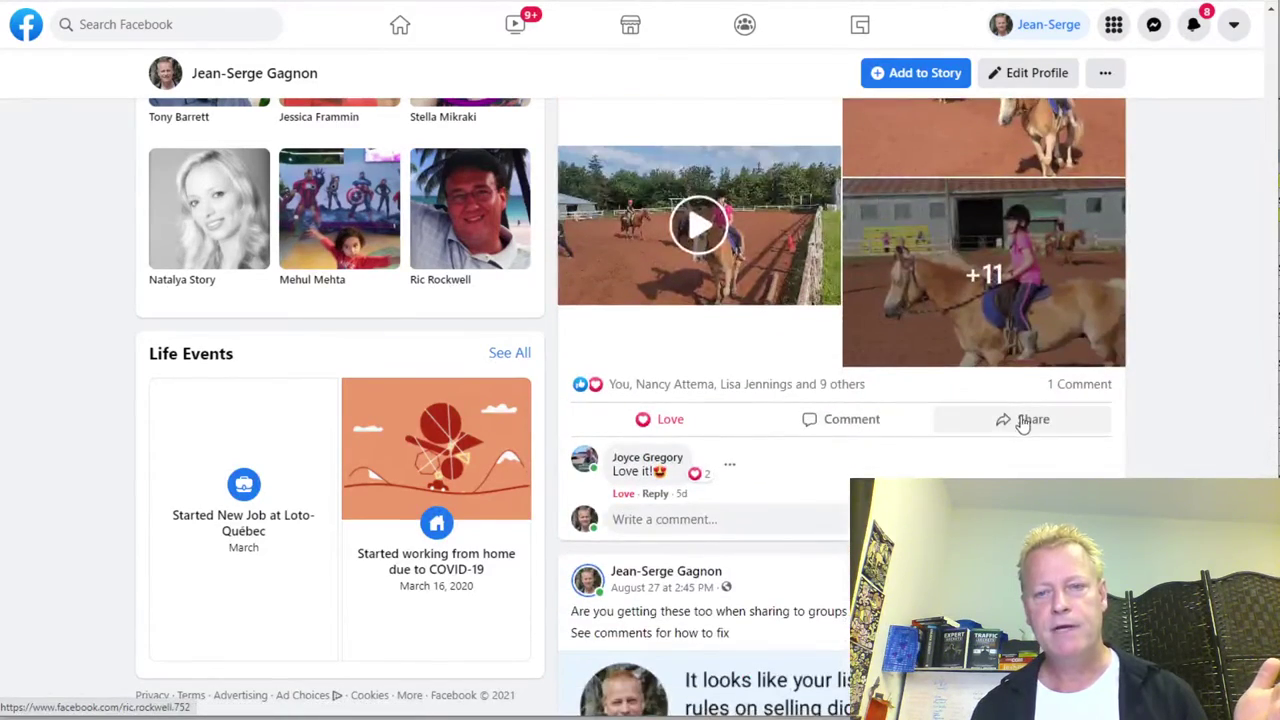
scroll(1034, 410, "down", 5)
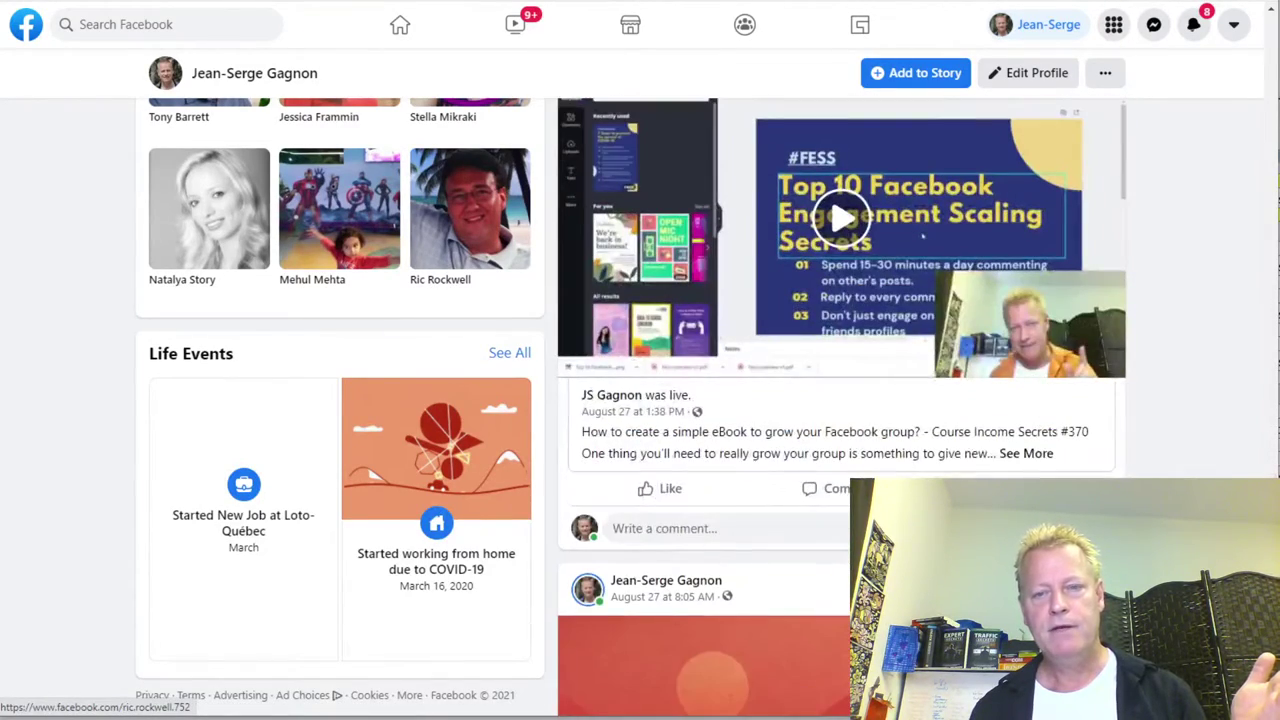
scroll(1043, 399, "down", 12)
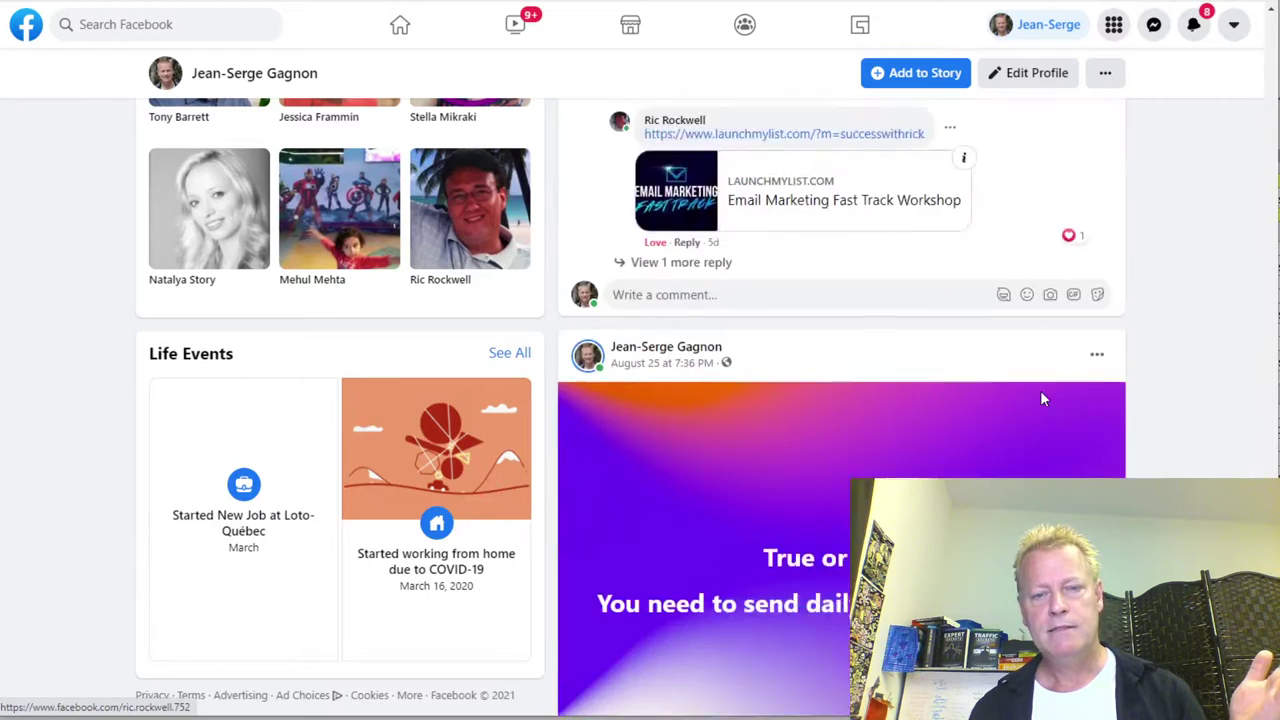
scroll(1045, 400, "up", 4)
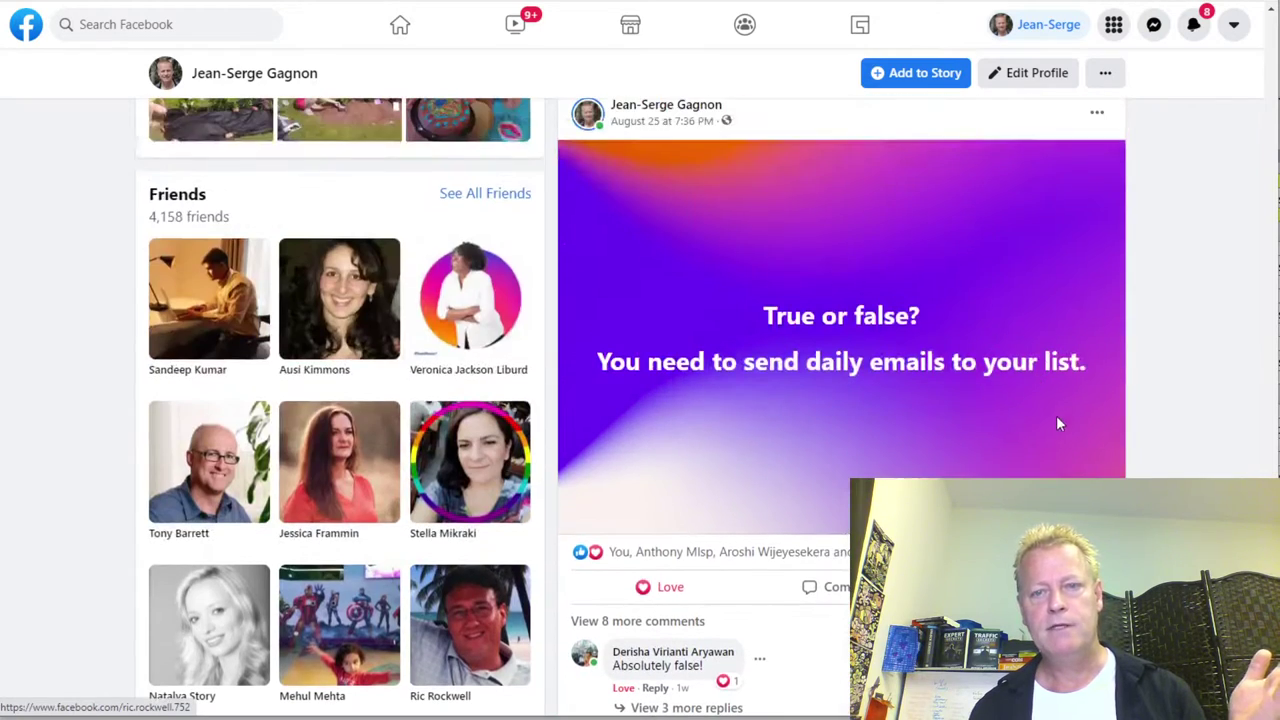
scroll(1068, 438, "down", 3)
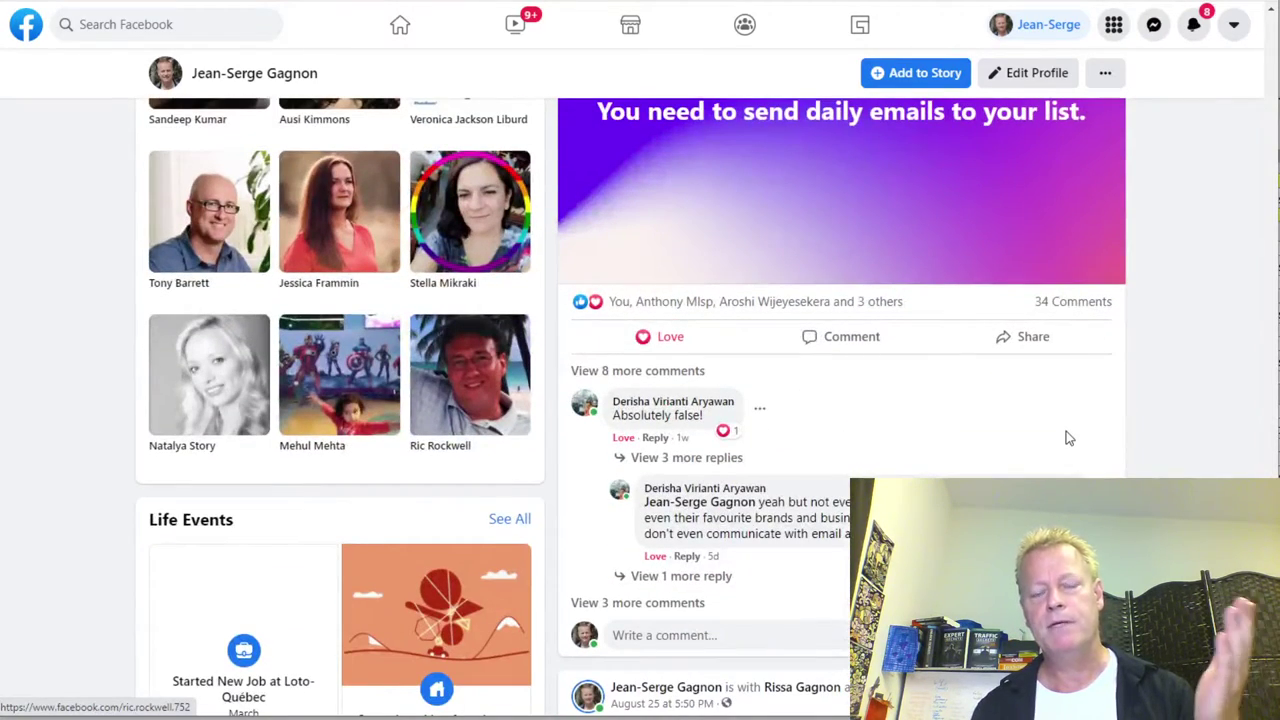
scroll(928, 450, "down", 12)
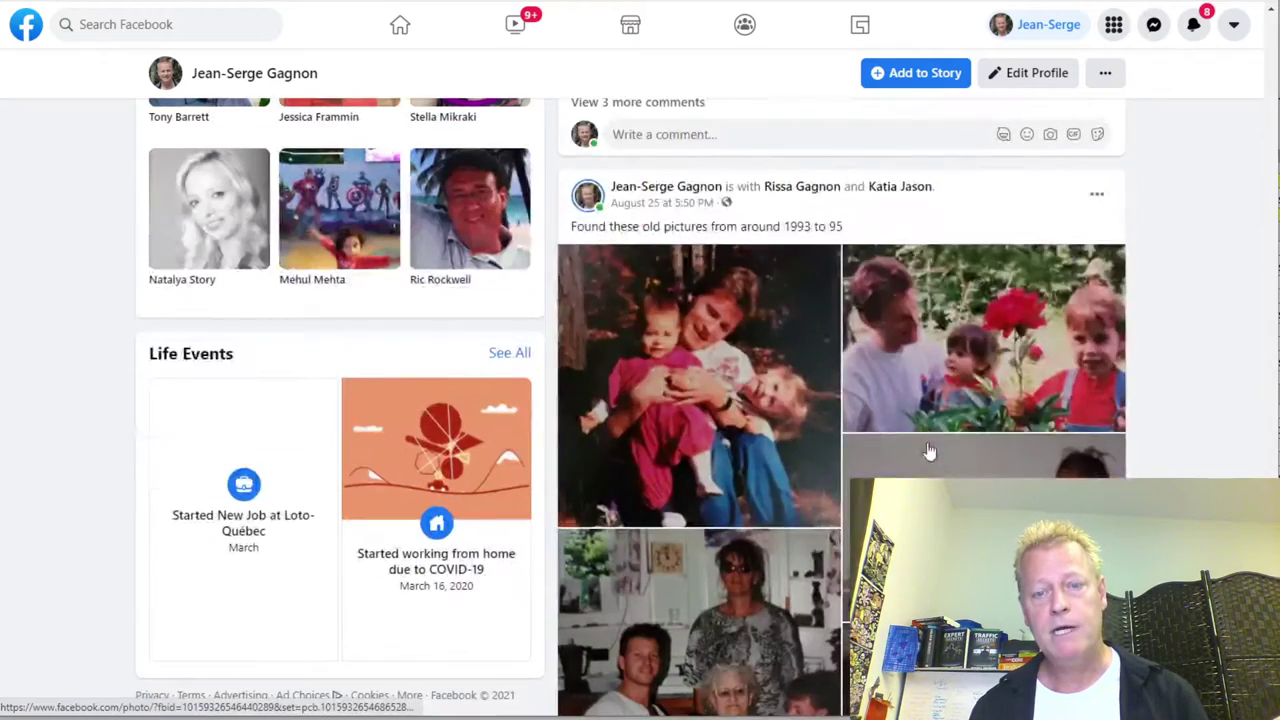
scroll(1000, 420, "down", 15)
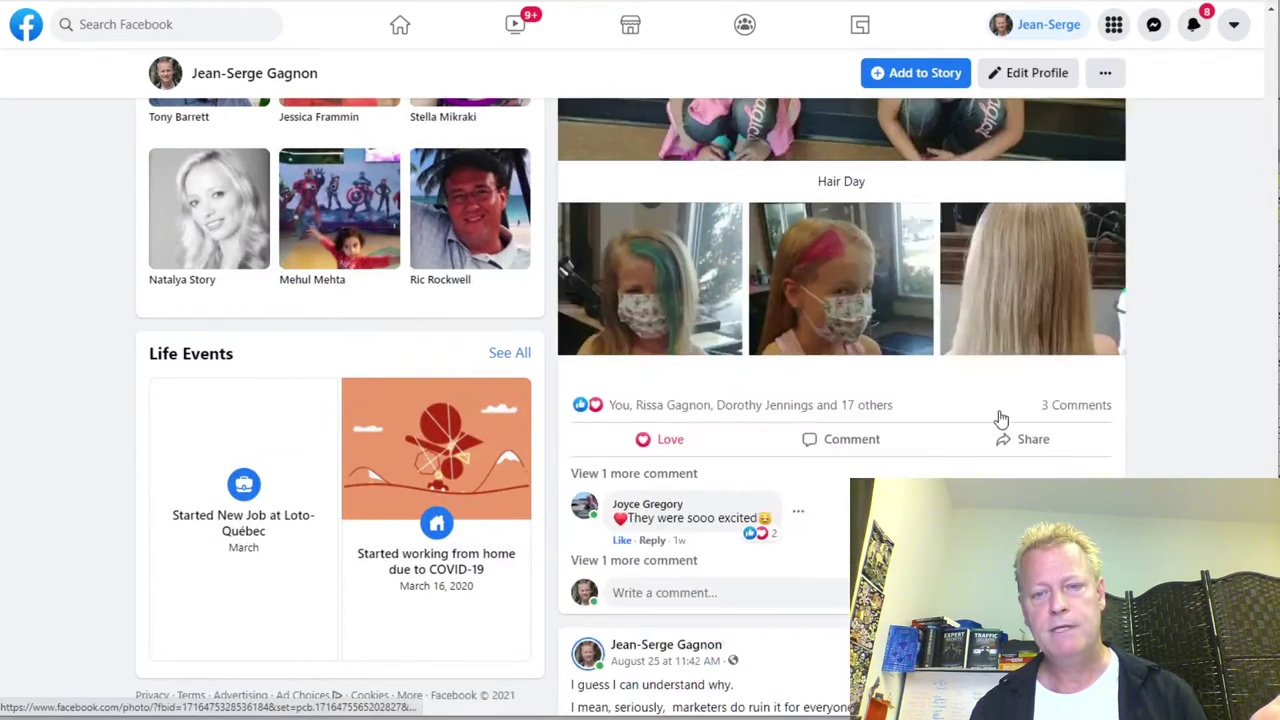
scroll(1000, 418, "down", 12)
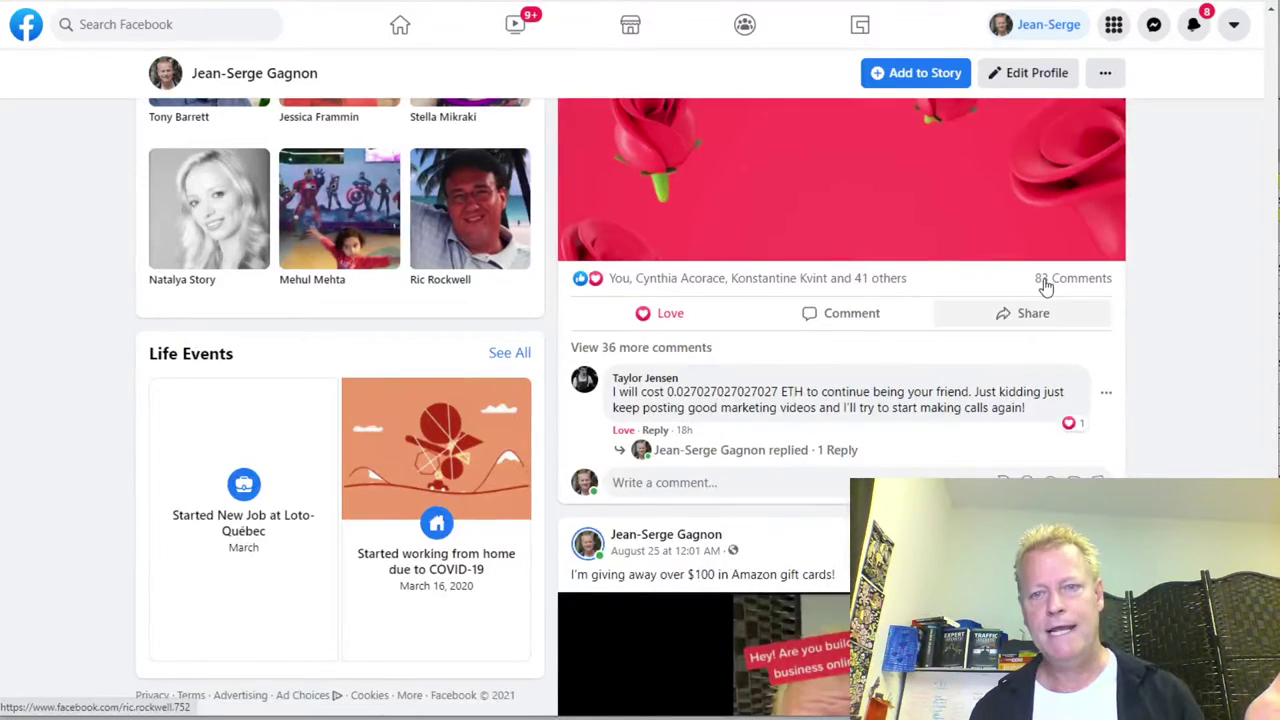
scroll(1043, 280, "up", 4)
scroll(1044, 274, "down", 9)
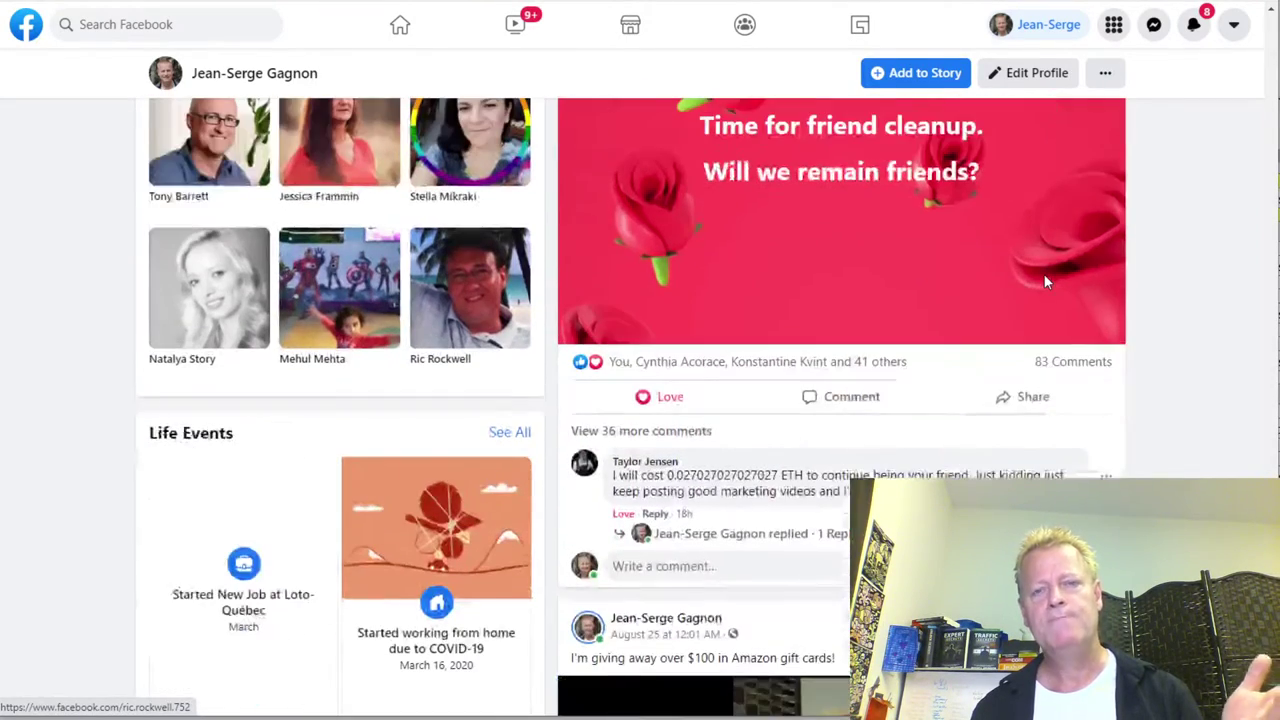
scroll(1045, 284, "down", 1)
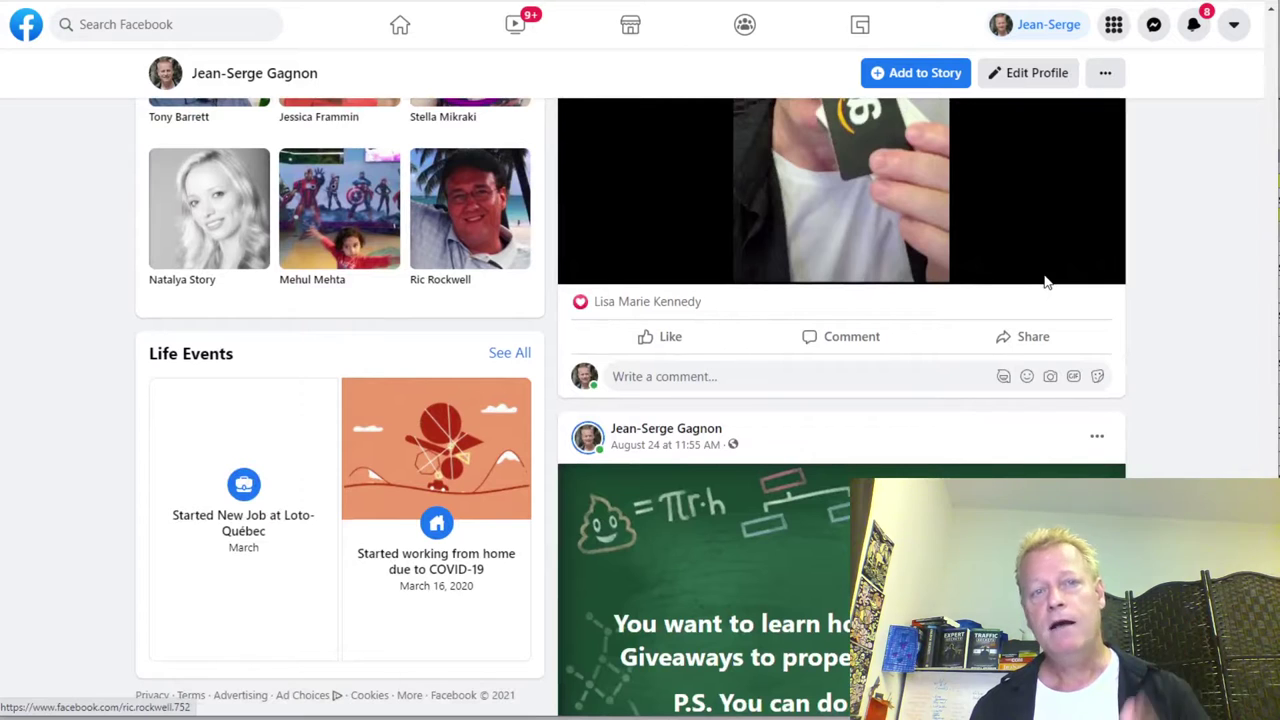
scroll(1045, 283, "down", 8)
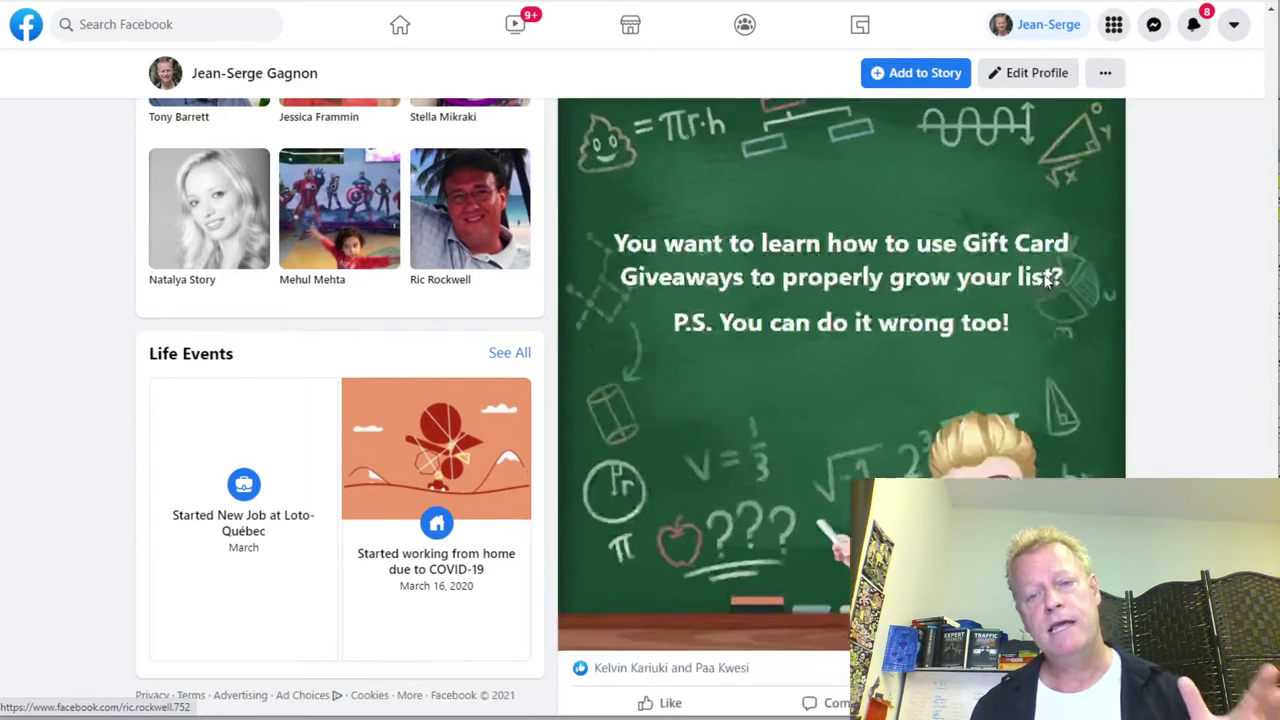
scroll(1046, 280, "down", 4)
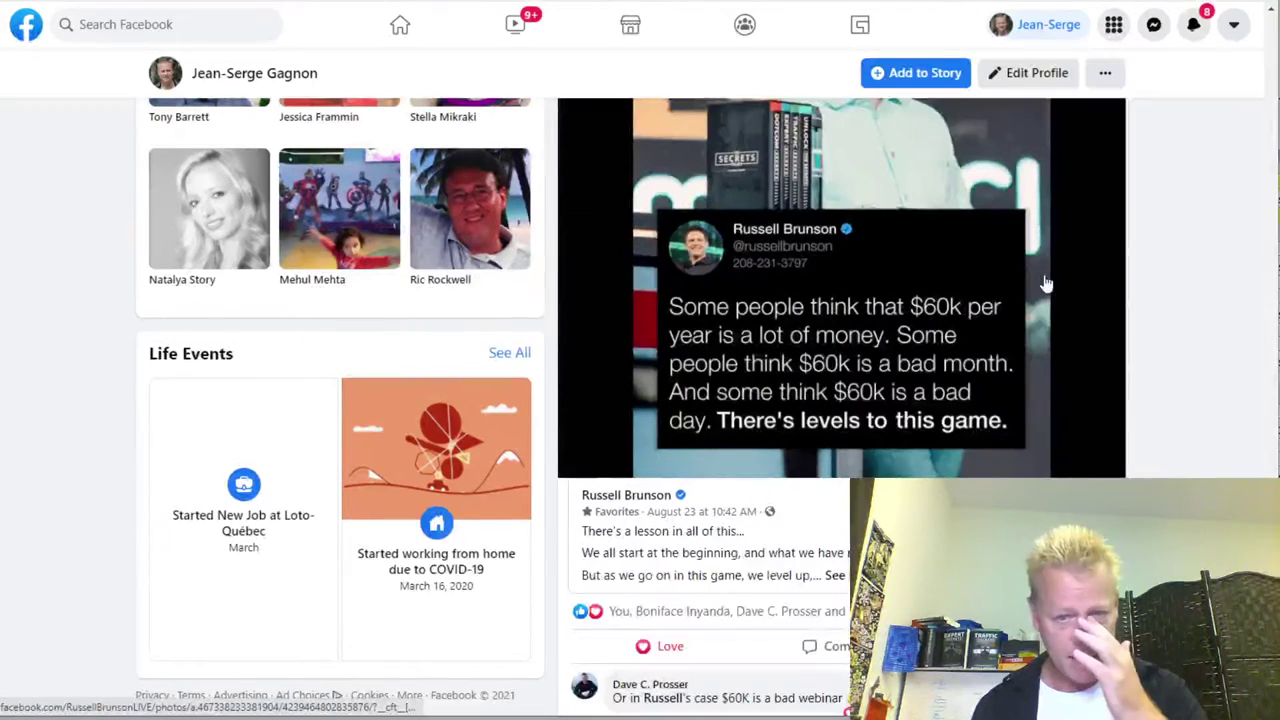
scroll(918, 338, "up", 12)
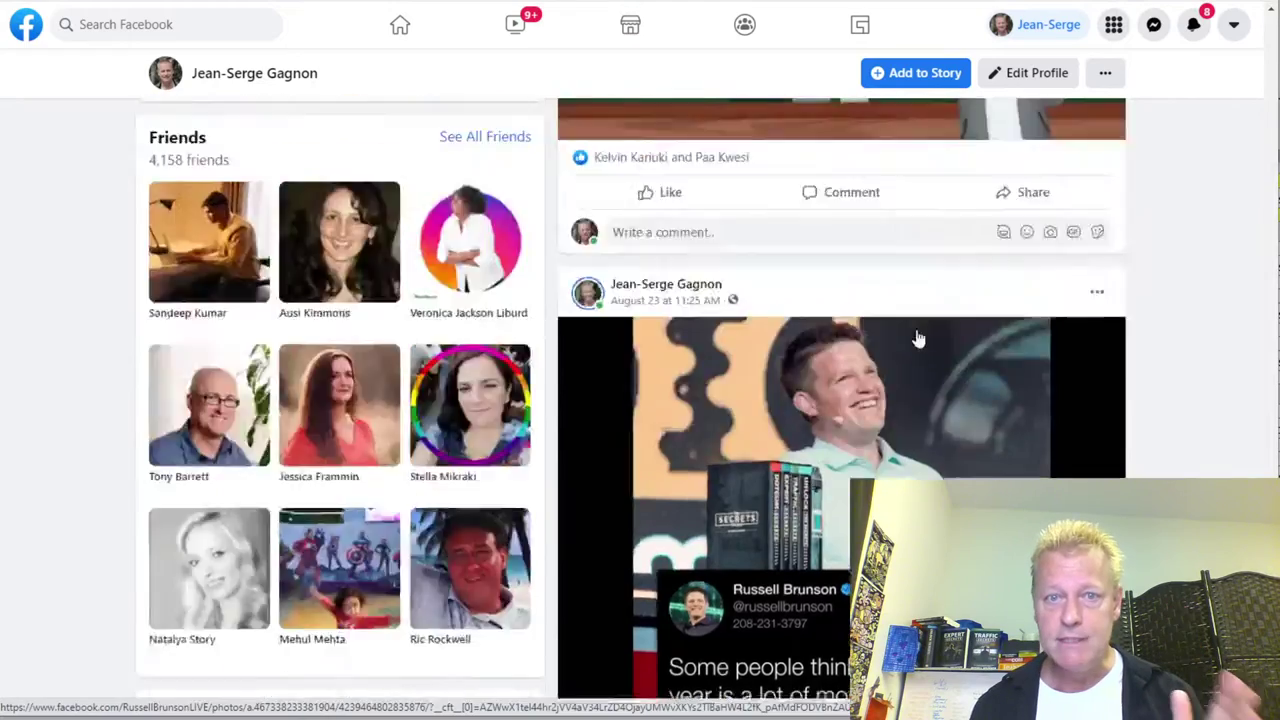
scroll(918, 338, "up", 10)
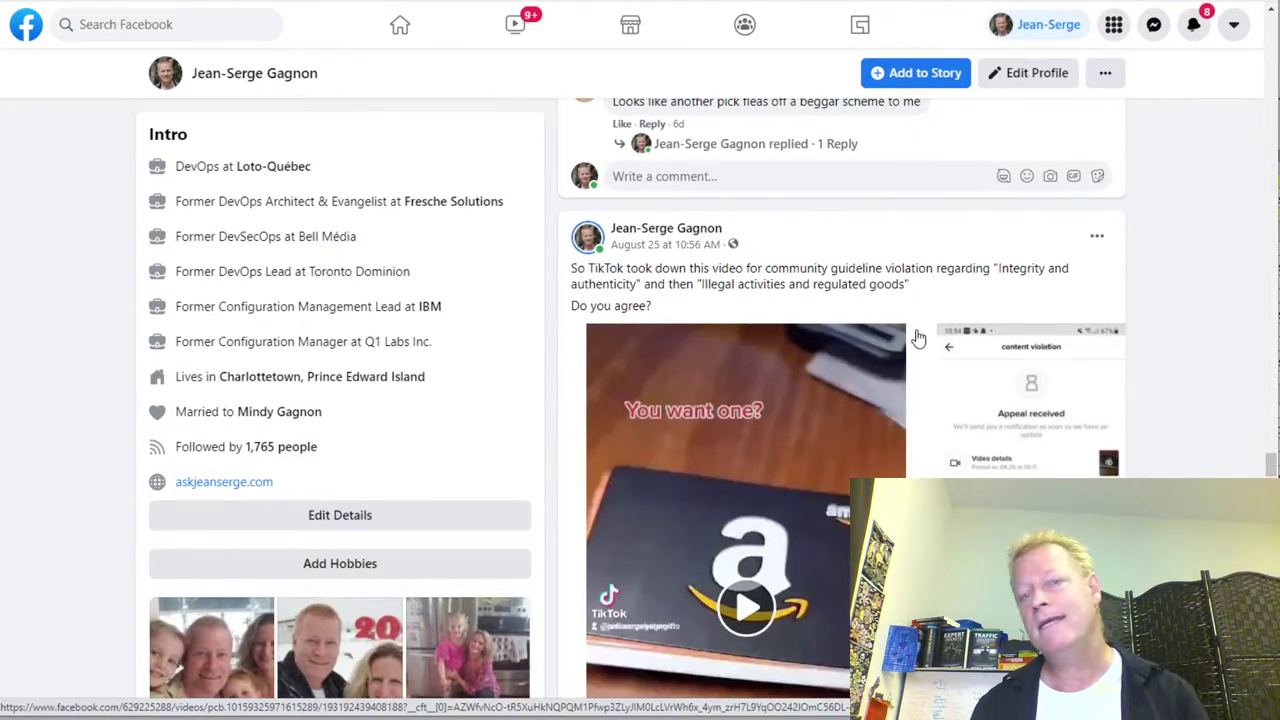
scroll(918, 338, "up", 5)
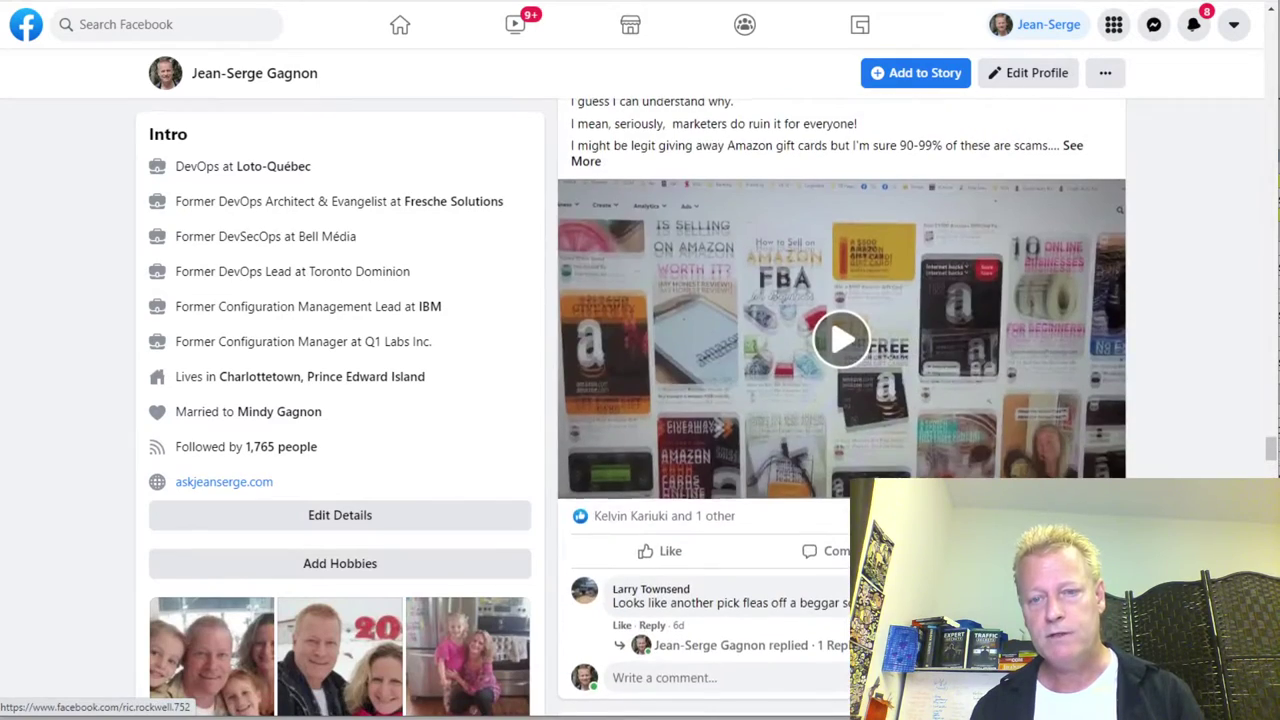
scroll(1050, 466, "up", 15)
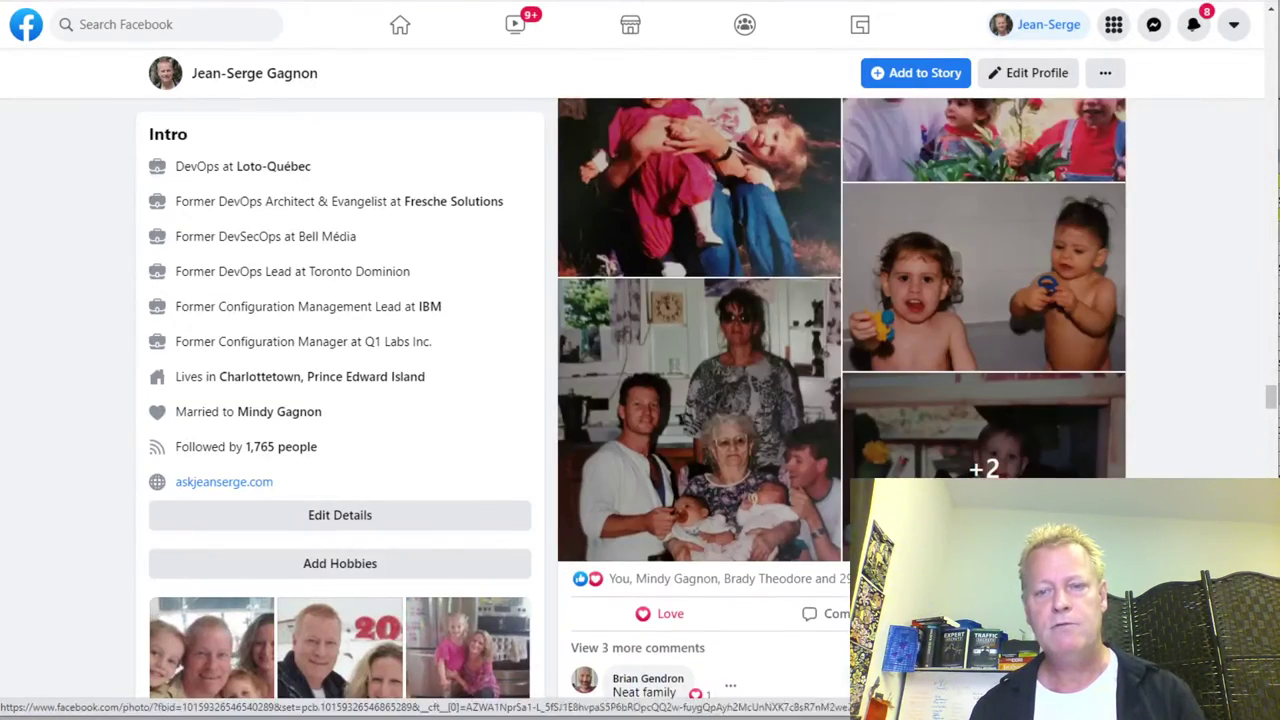
scroll(842, 359, "up", 10)
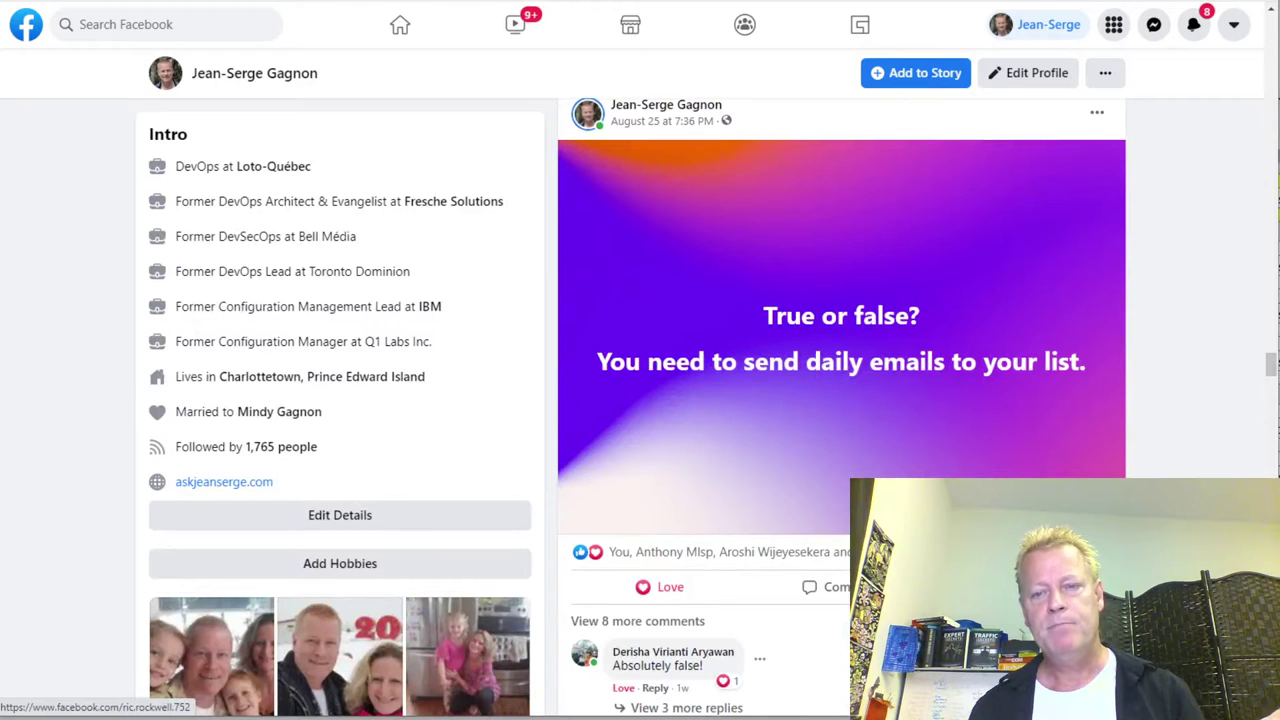
scroll(993, 441, "down", 1)
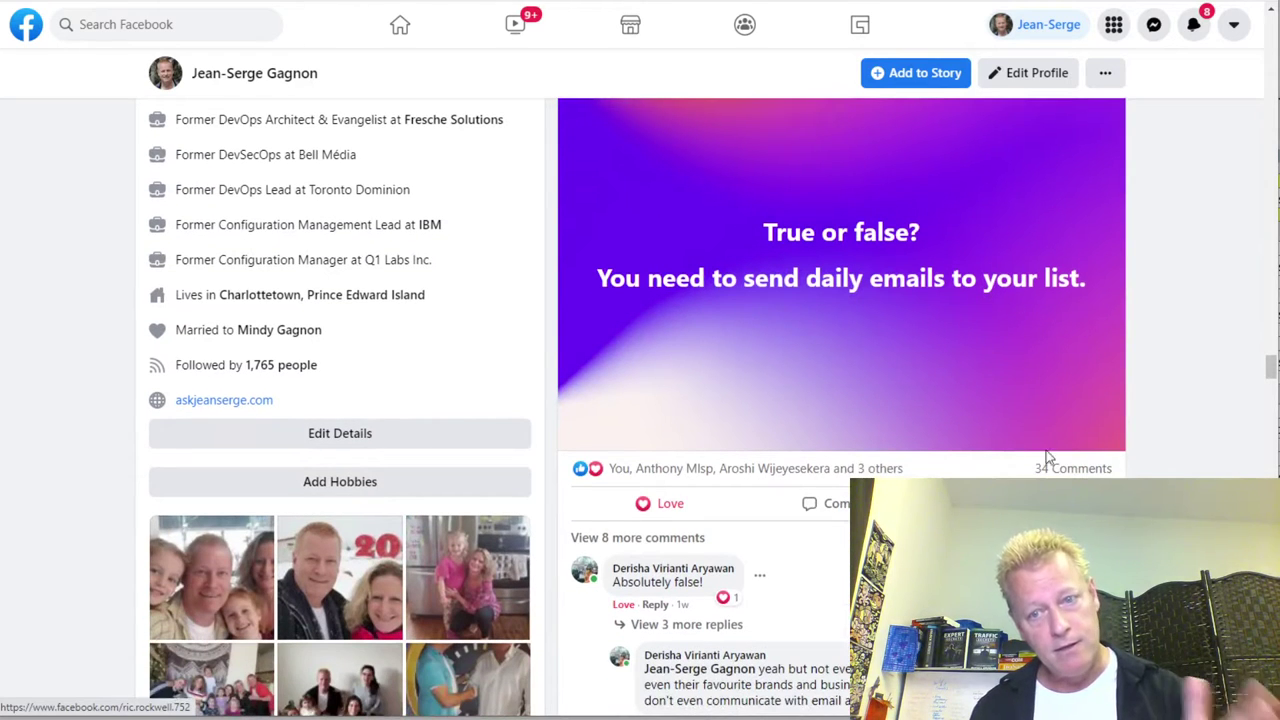
scroll(1052, 468, "down", 2)
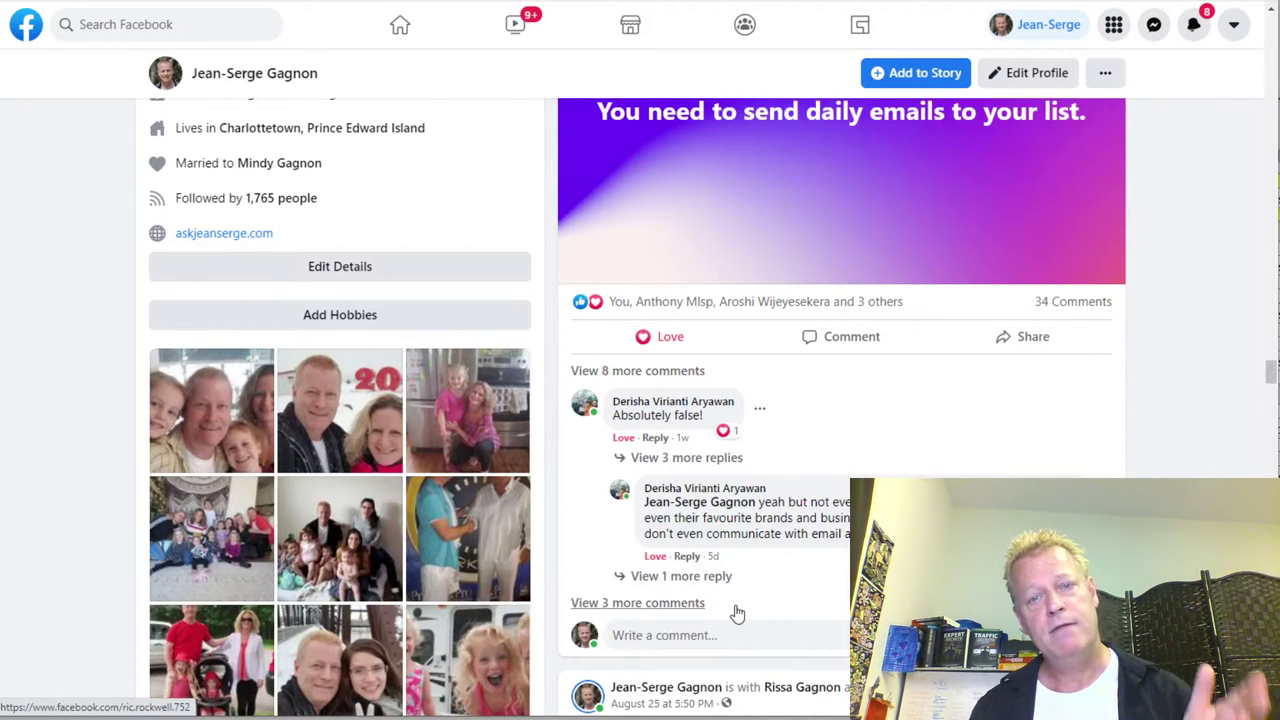
scroll(736, 613, "down", 10)
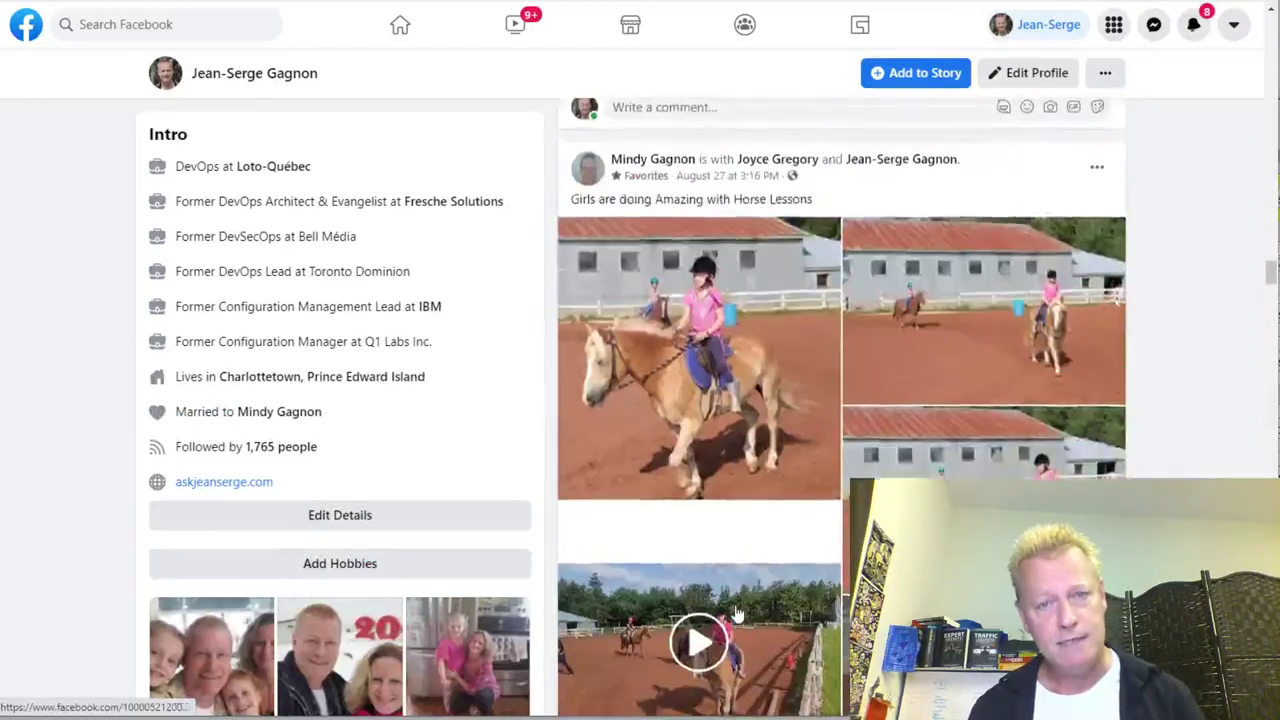
scroll(736, 613, "down", 15)
scroll(729, 608, "up", 15)
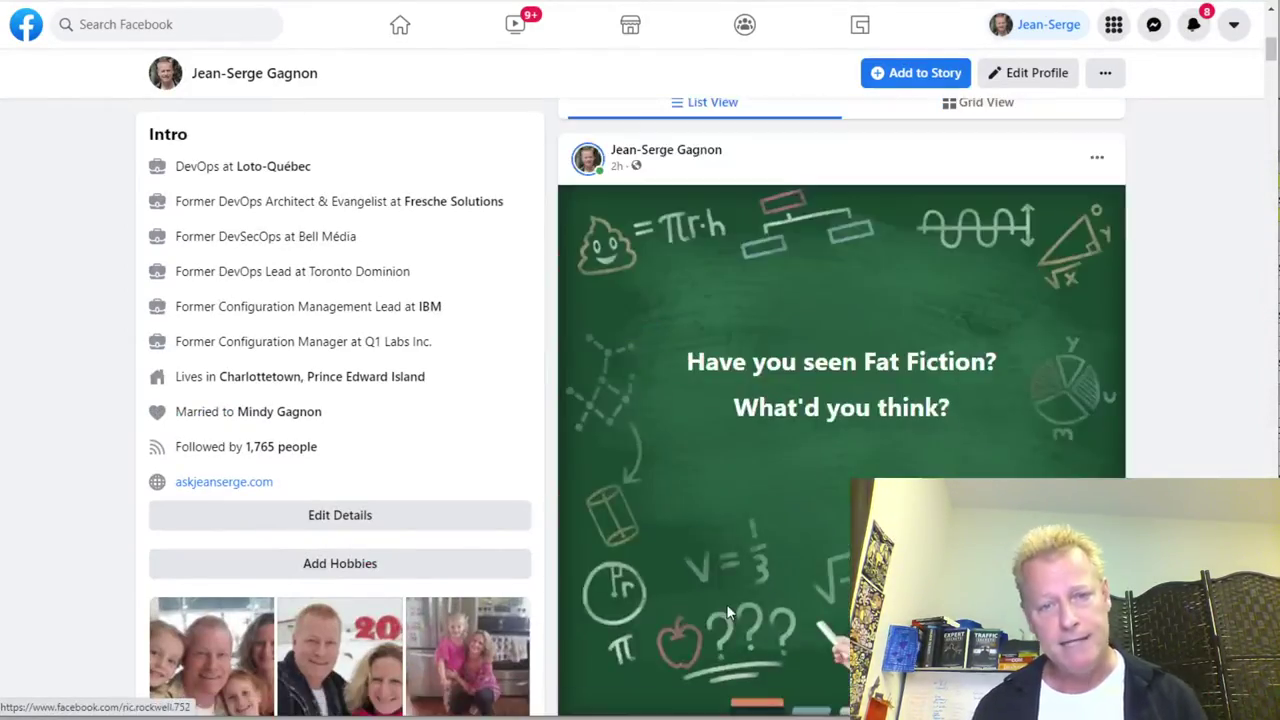
scroll(726, 604, "down", 3)
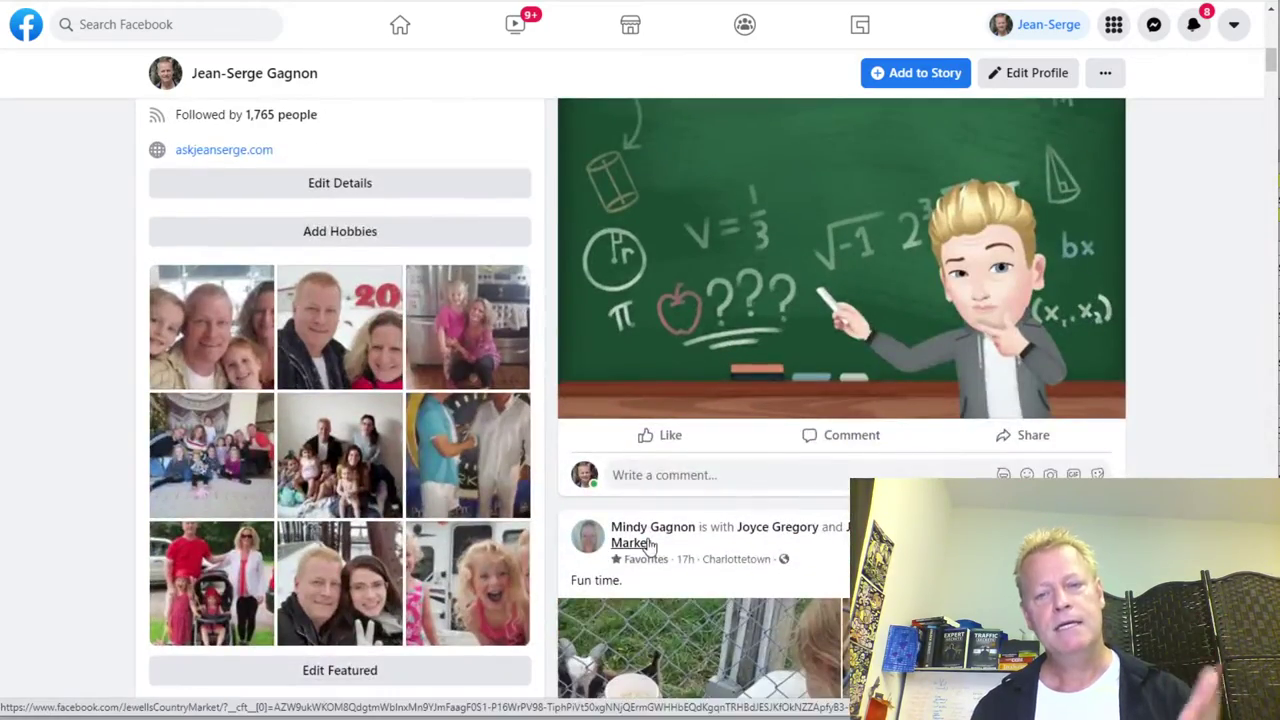
scroll(368, 112, "up", 10)
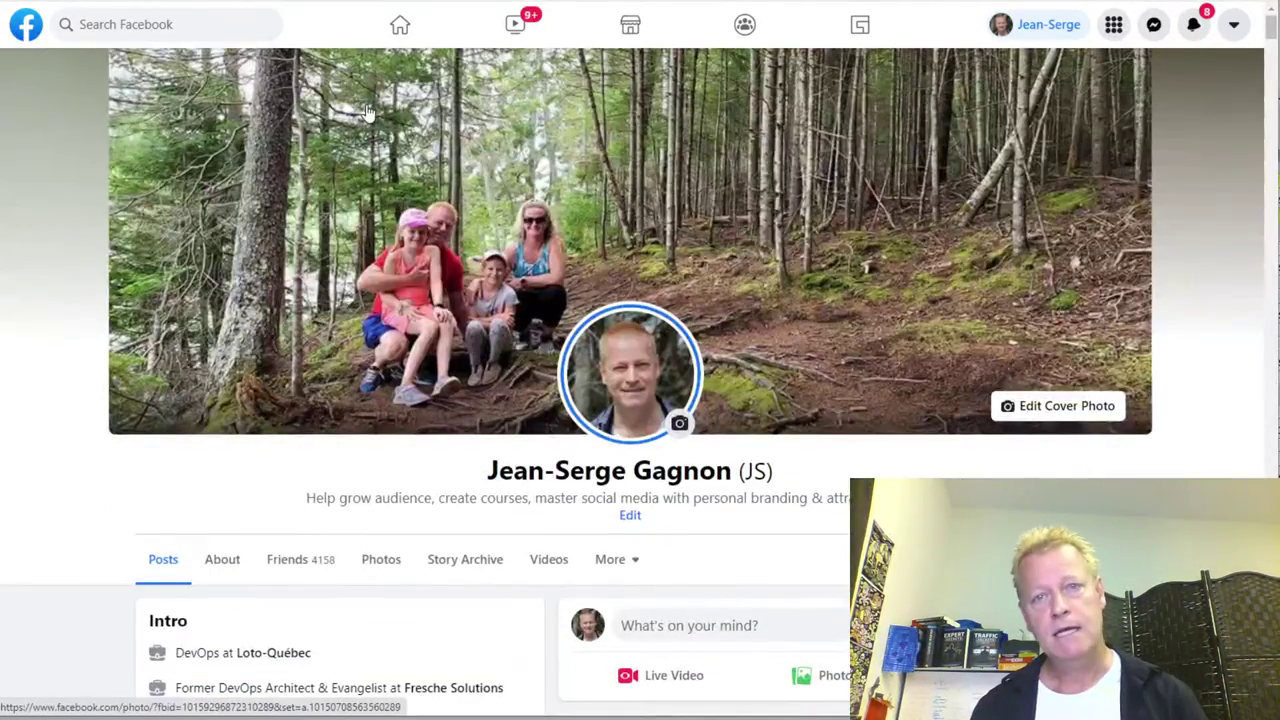
key("ctrl+Tab")
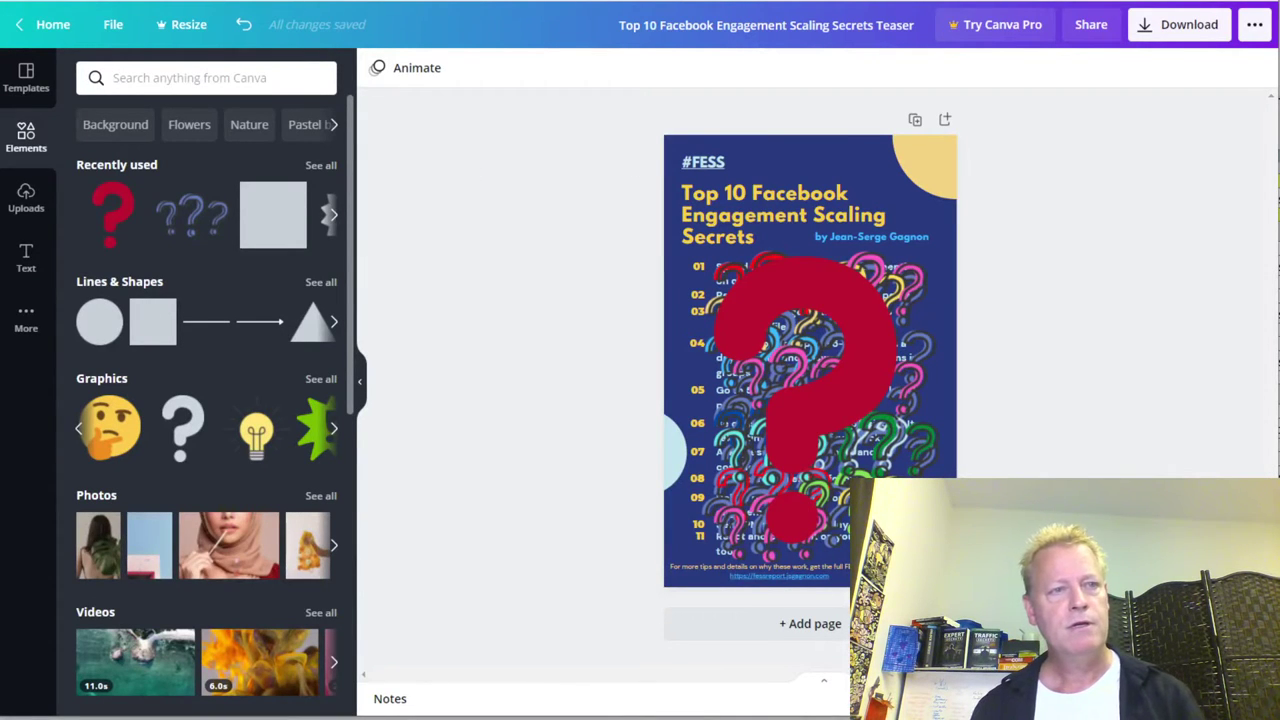
key("ctrl+Tab")
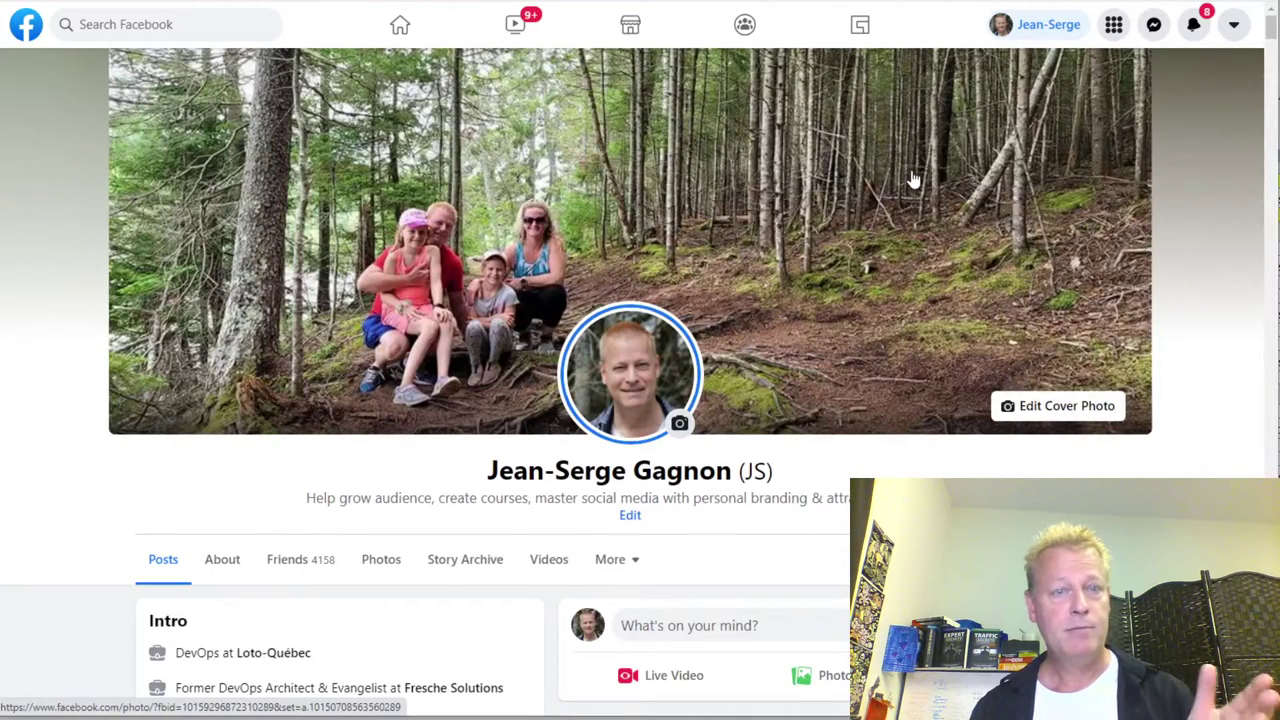
Step: Open the FESS group page from the recent Facebook search
left_click(178, 27)
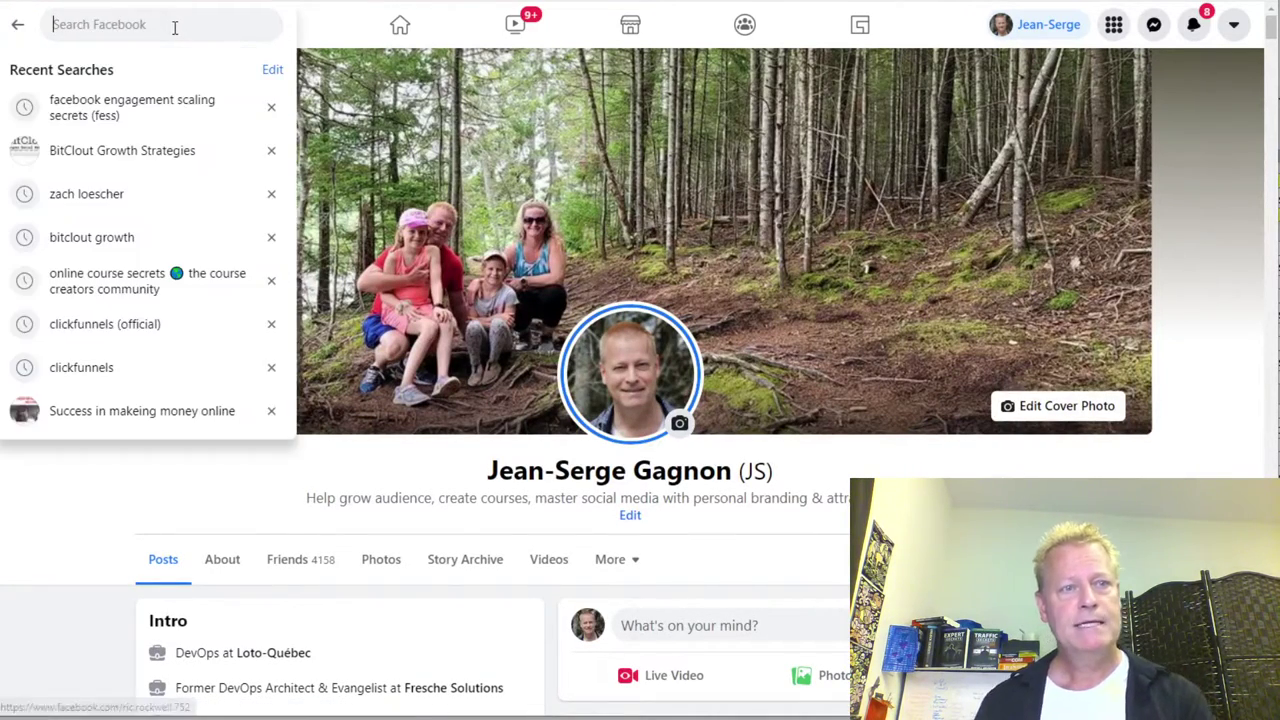
left_click(170, 117)
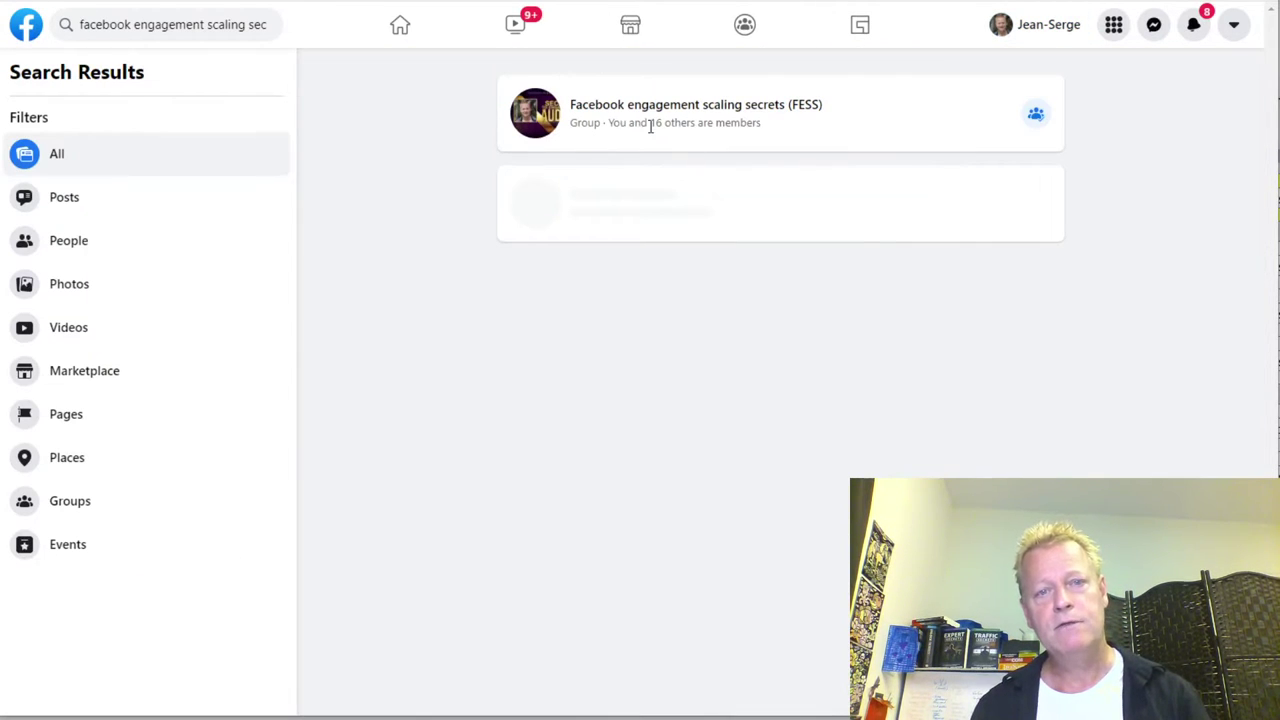
mouse_move(640, 110)
left_click(861, 328)
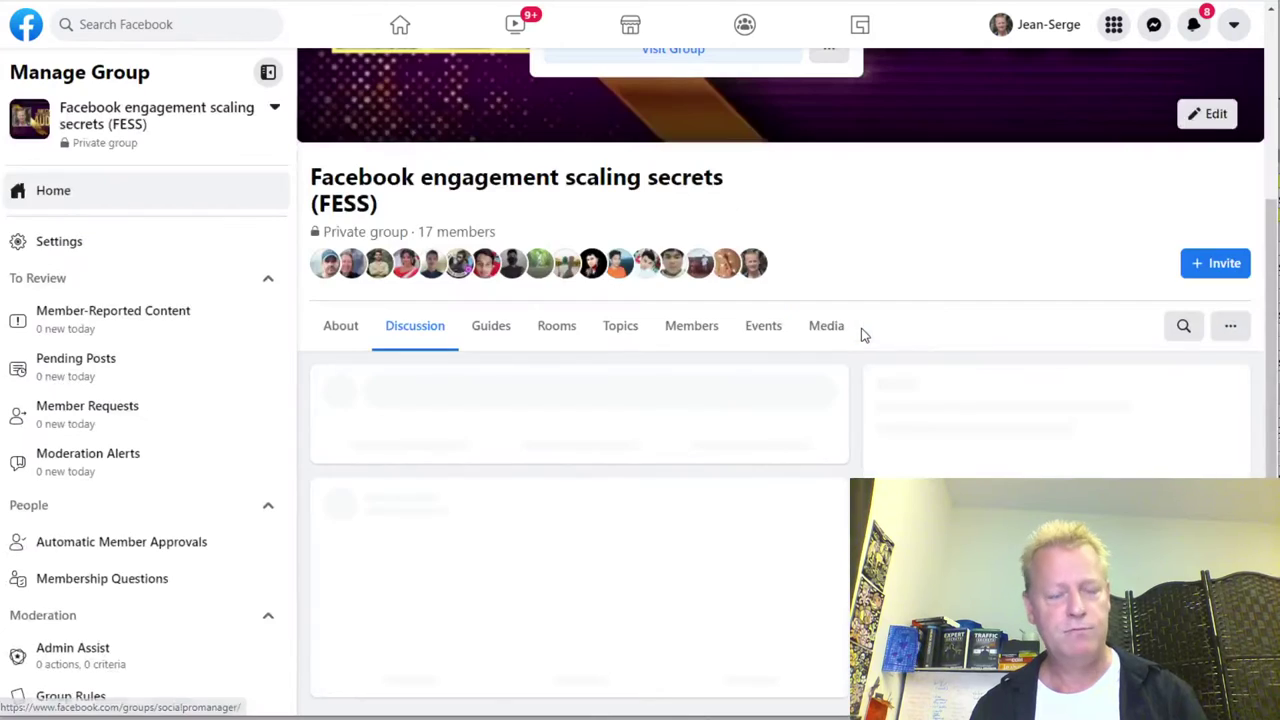
Step: Scroll the FESS group feed to the 'How to increase Facebook engagement tip #1' post, dismissing an error
scroll(757, 420, "down", 5)
scroll(752, 418, "down", 12)
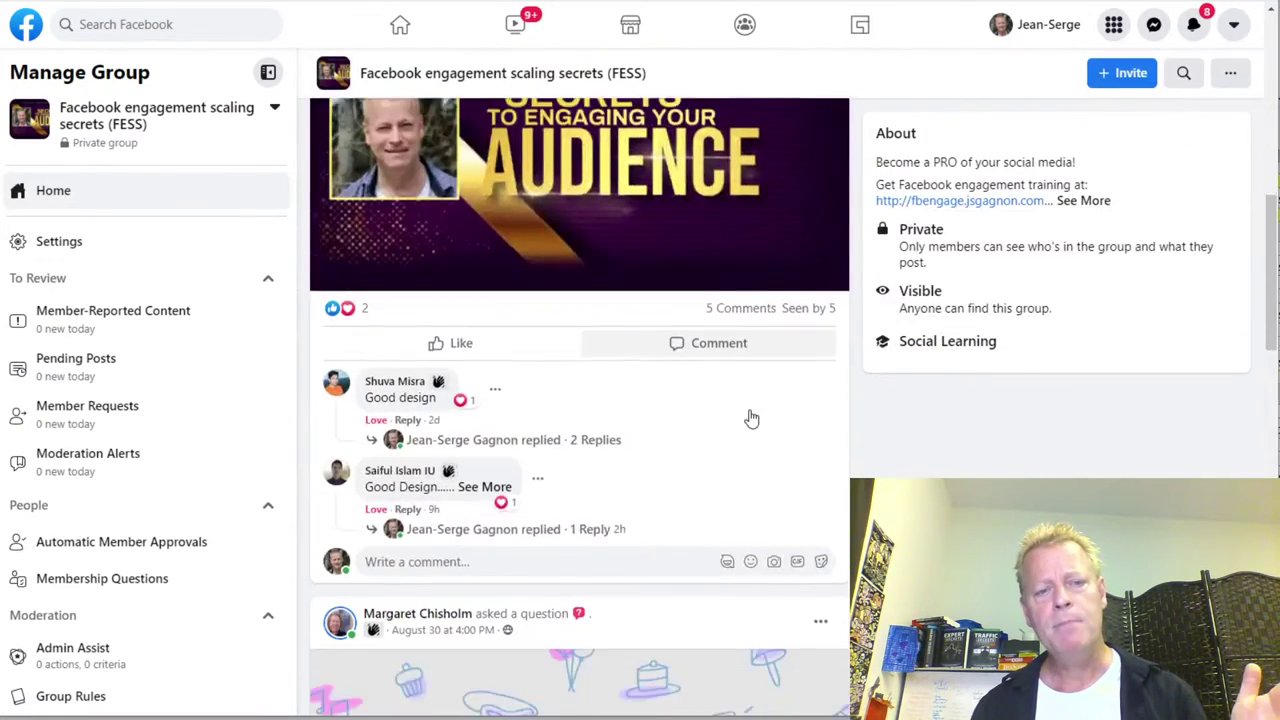
scroll(752, 418, "down", 12)
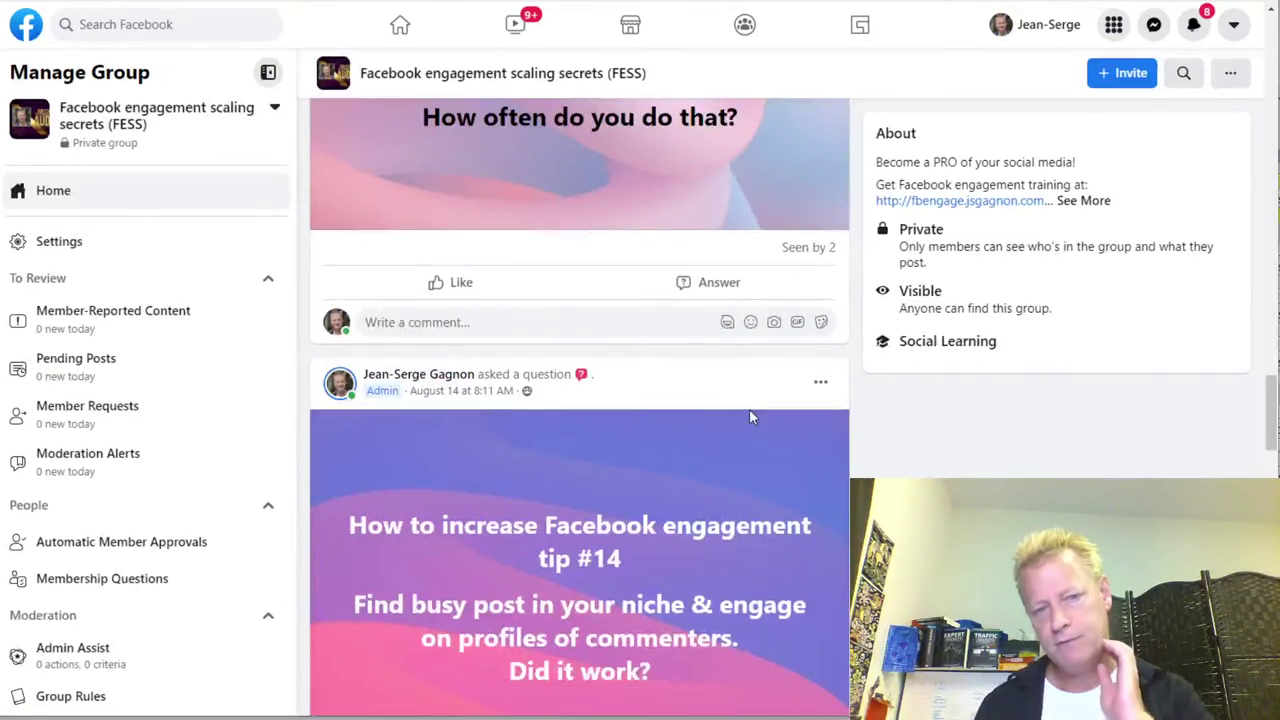
scroll(750, 410, "down", 5)
scroll(749, 408, "down", 15)
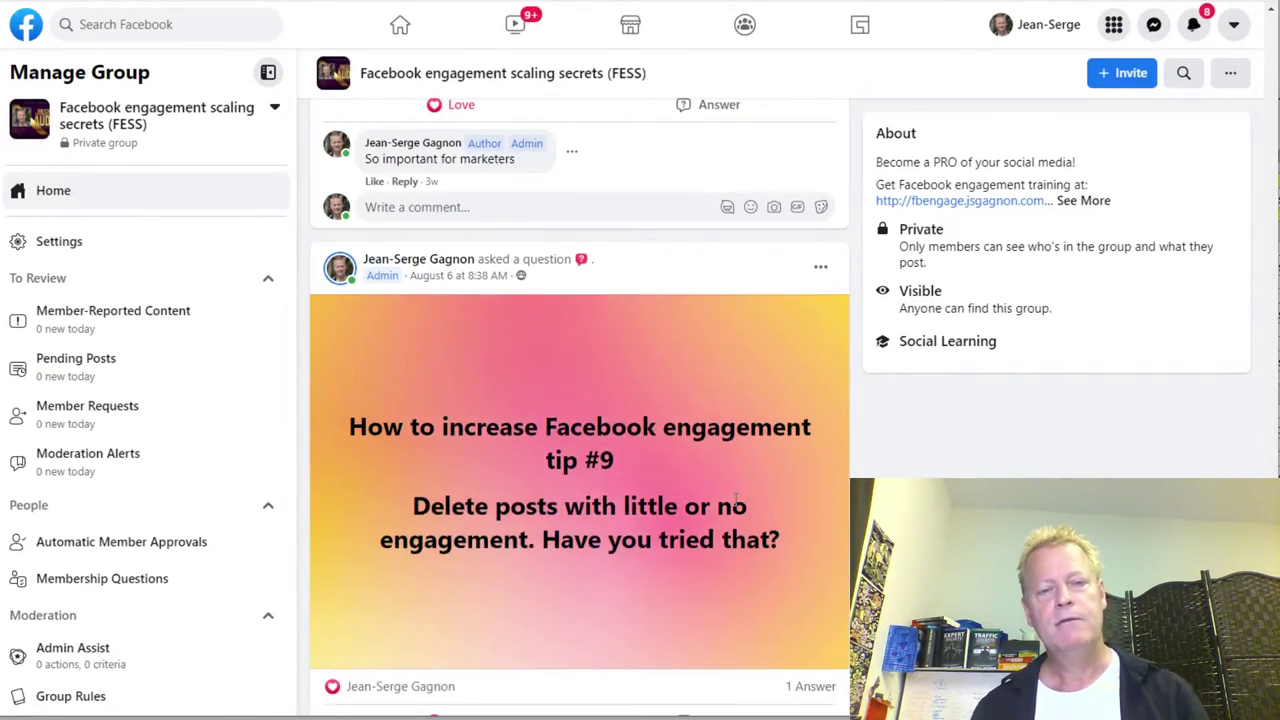
scroll(749, 408, "down", 15)
scroll(729, 501, "down", 6)
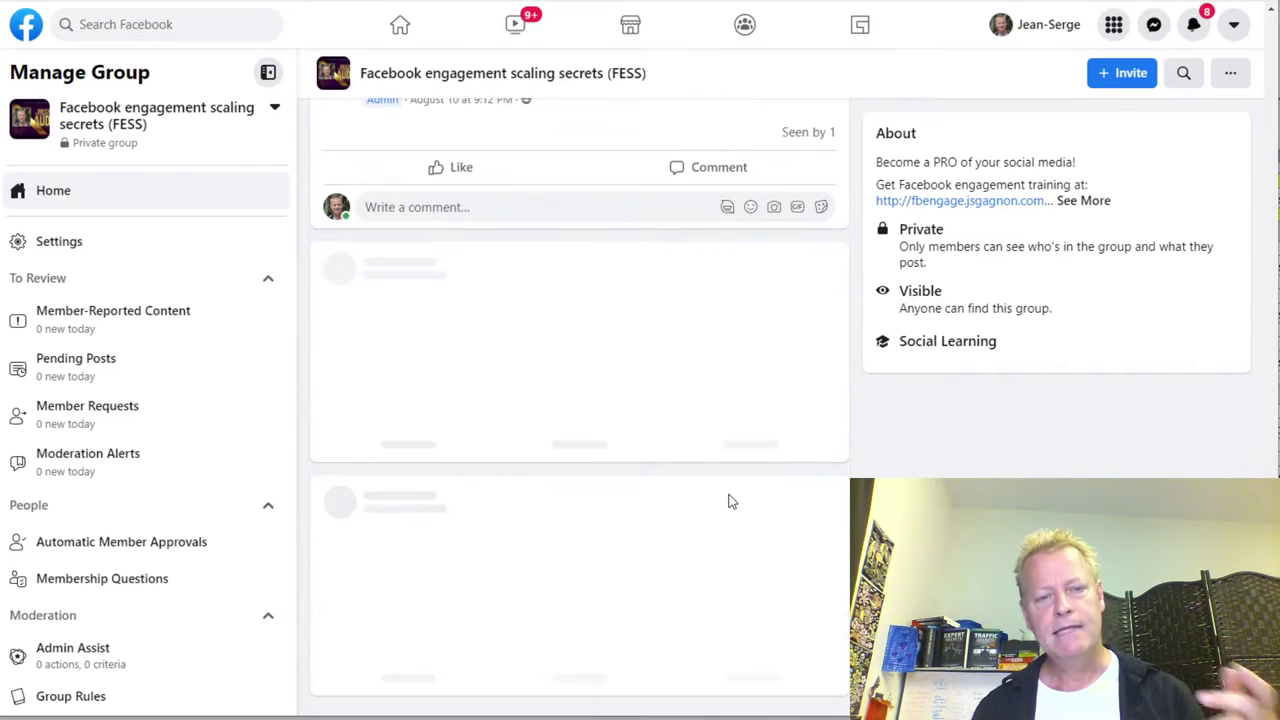
scroll(729, 501, "down", 8)
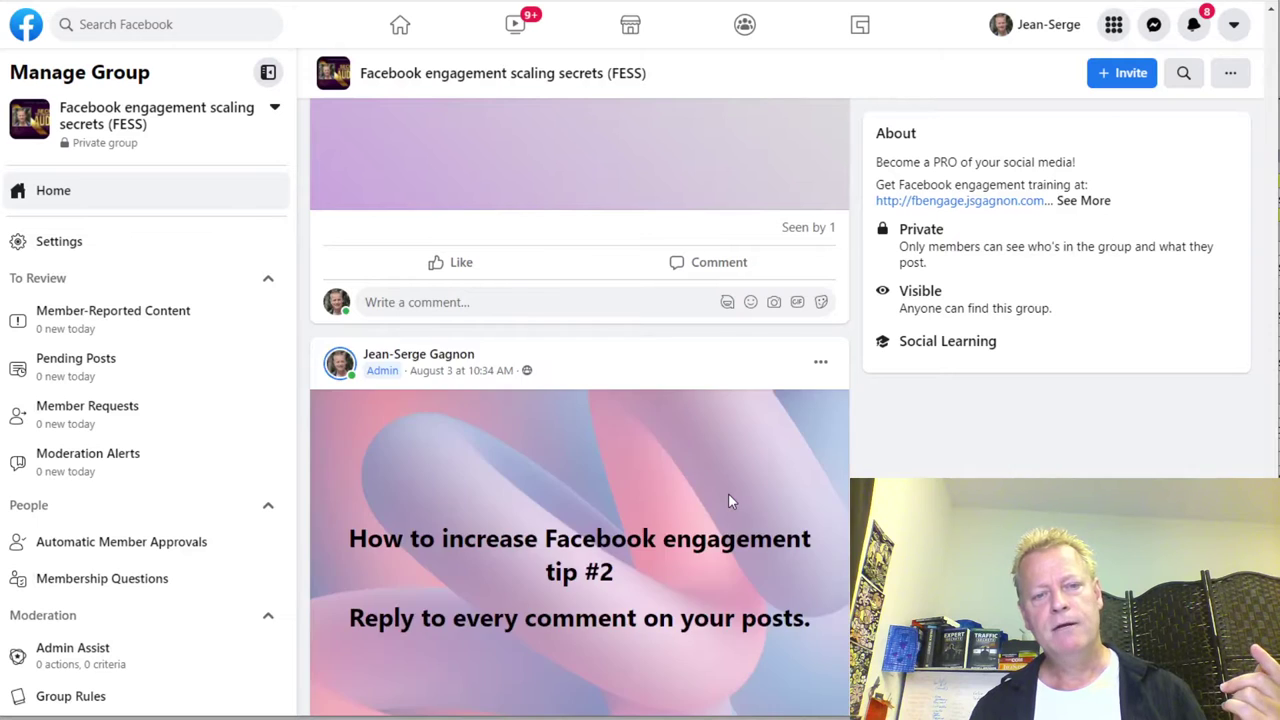
scroll(729, 501, "down", 6)
scroll(728, 500, "down", 1)
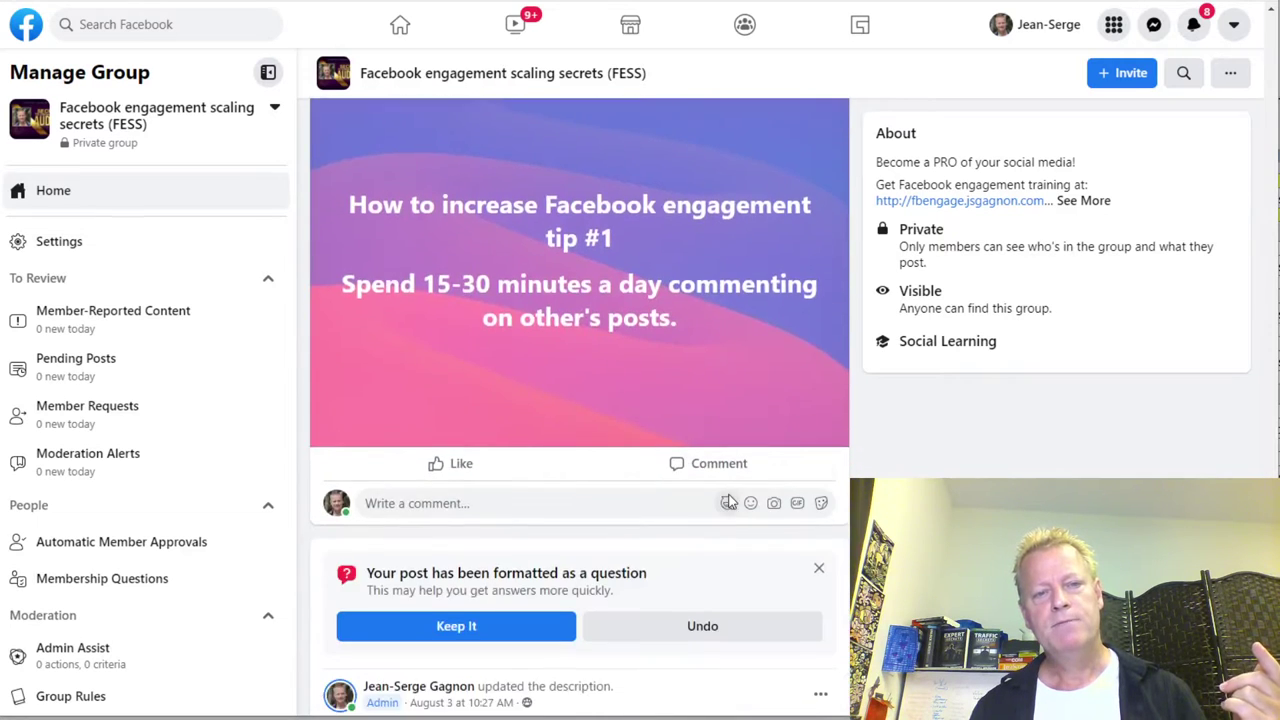
left_click(803, 405)
scroll(706, 526, "up", 1)
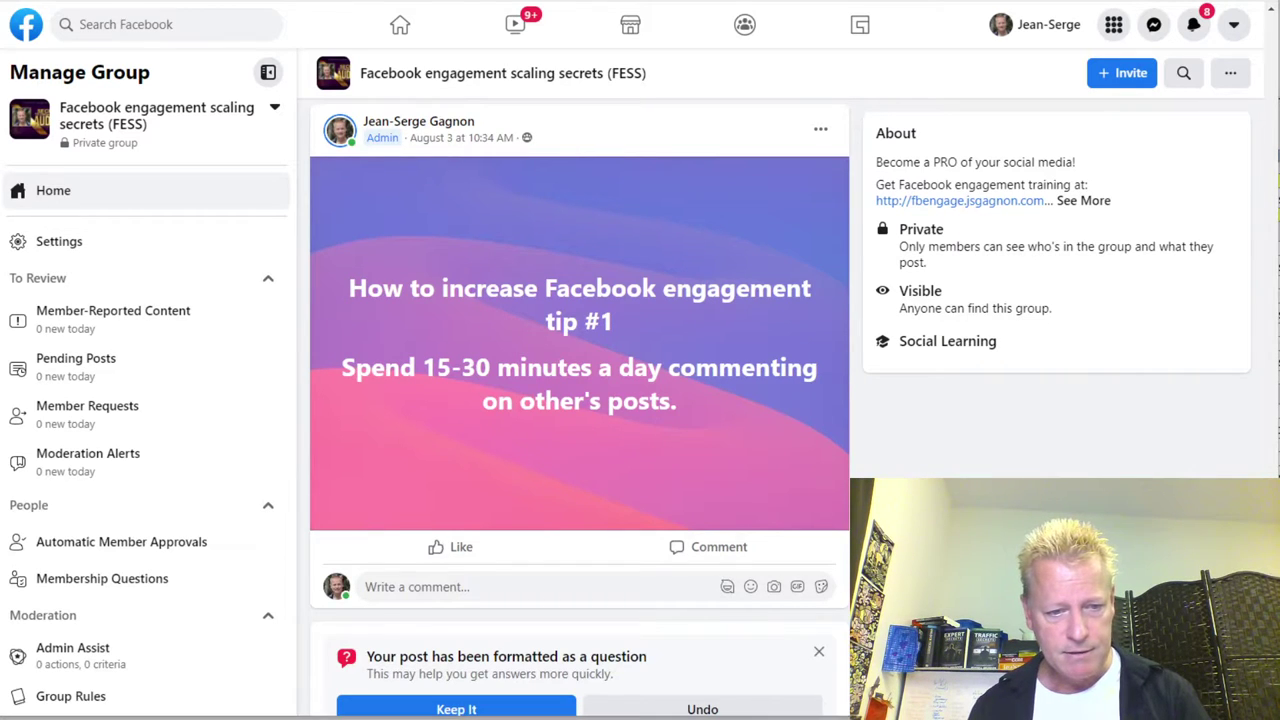
Step: Create a new text document named notes.txt in the Top 10 Facebook Engagement Scaling Secrets folder
left_click(400, 705)
right_click(741, 160)
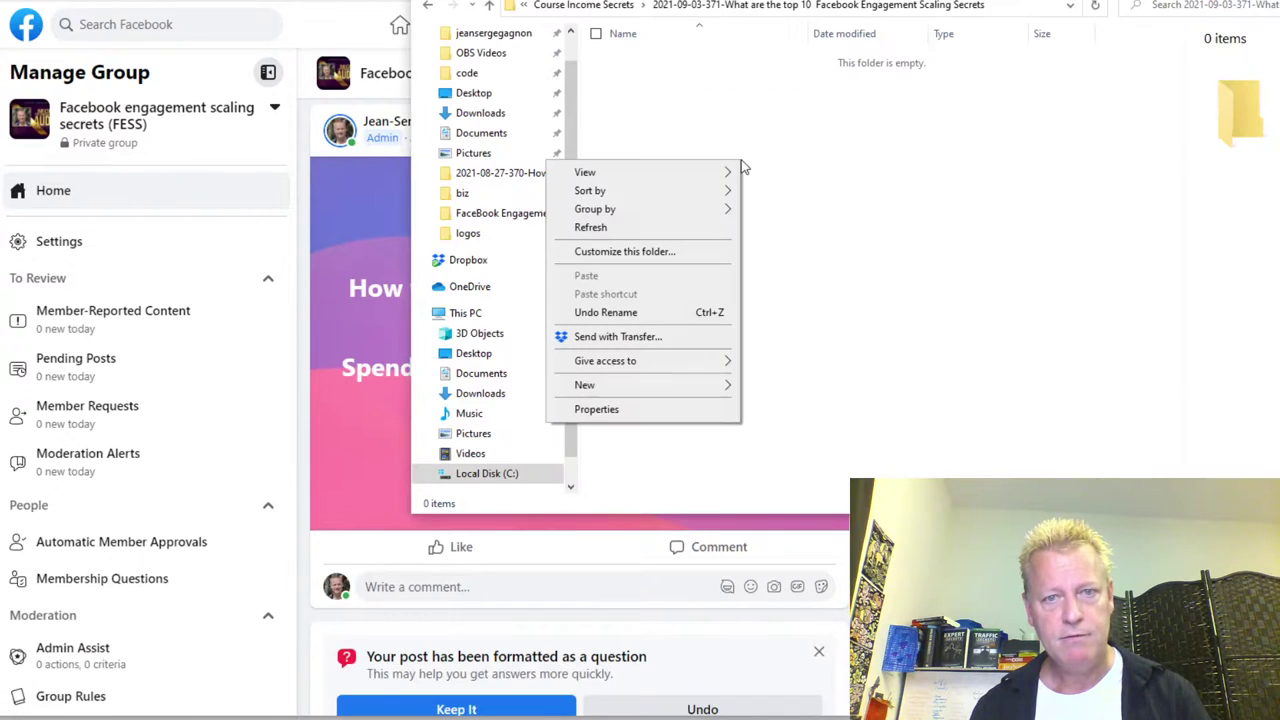
mouse_move(609, 383)
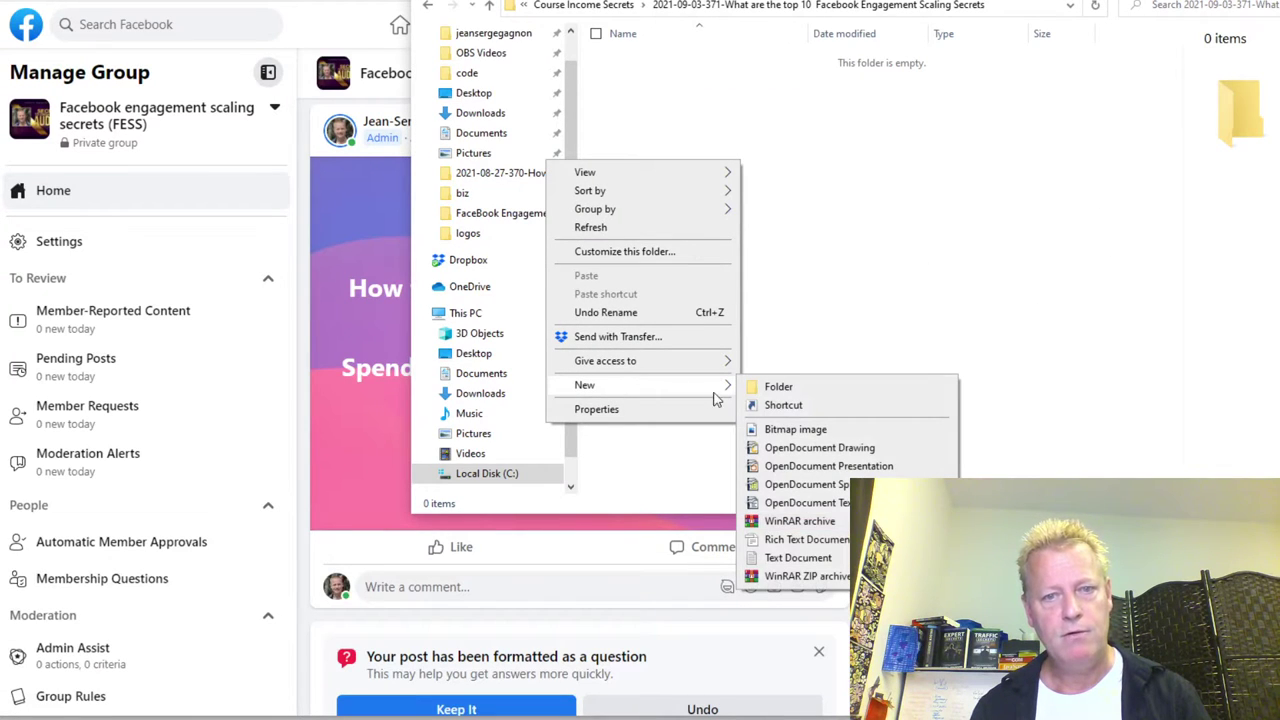
left_click(808, 558)
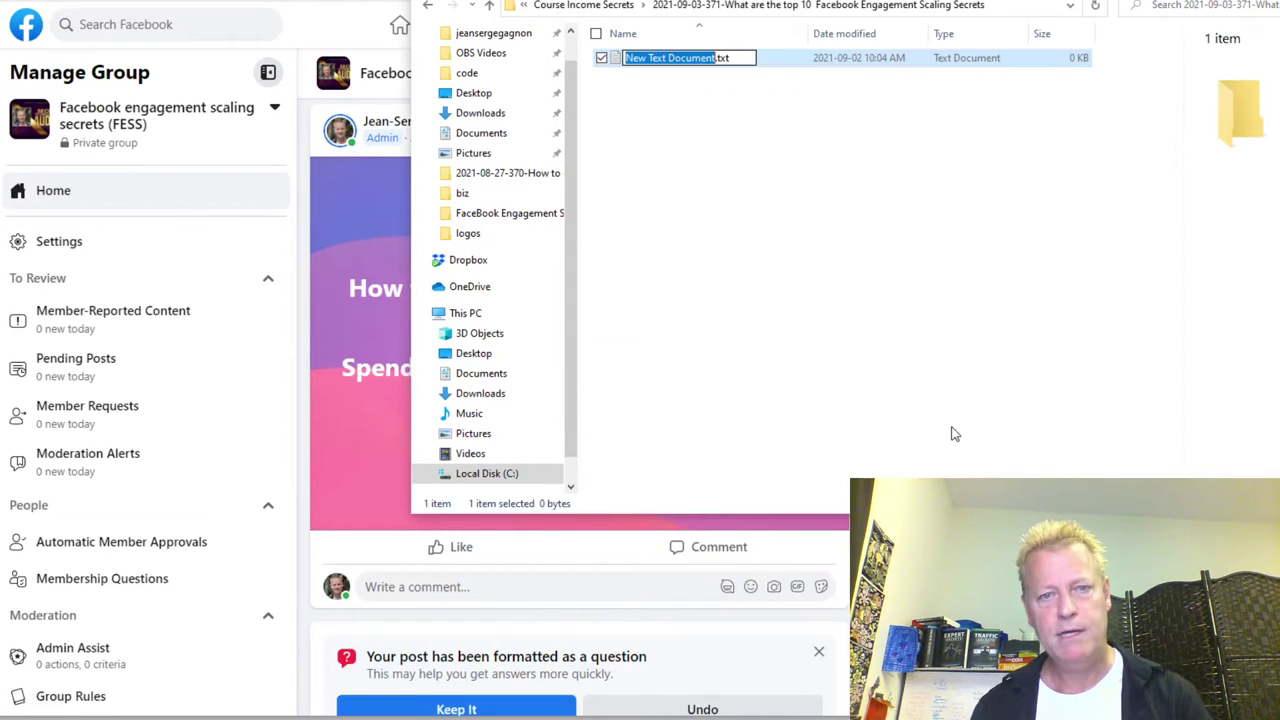
type("notes")
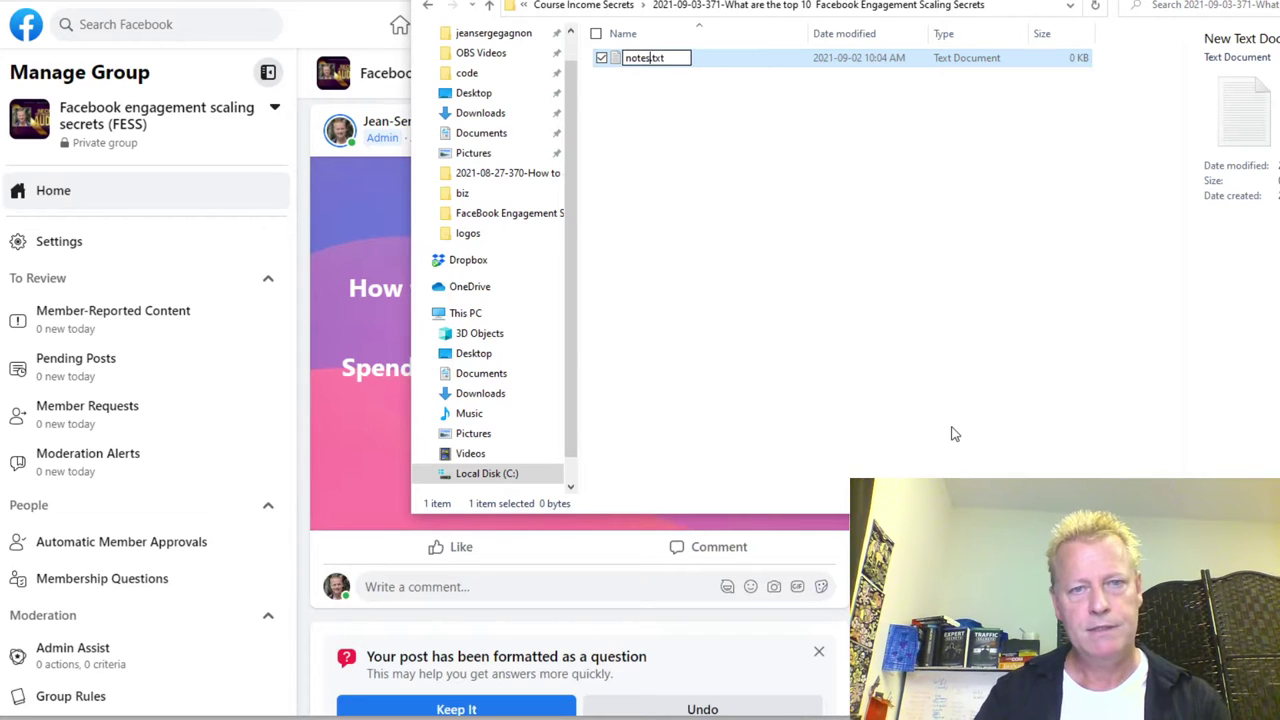
key("Return")
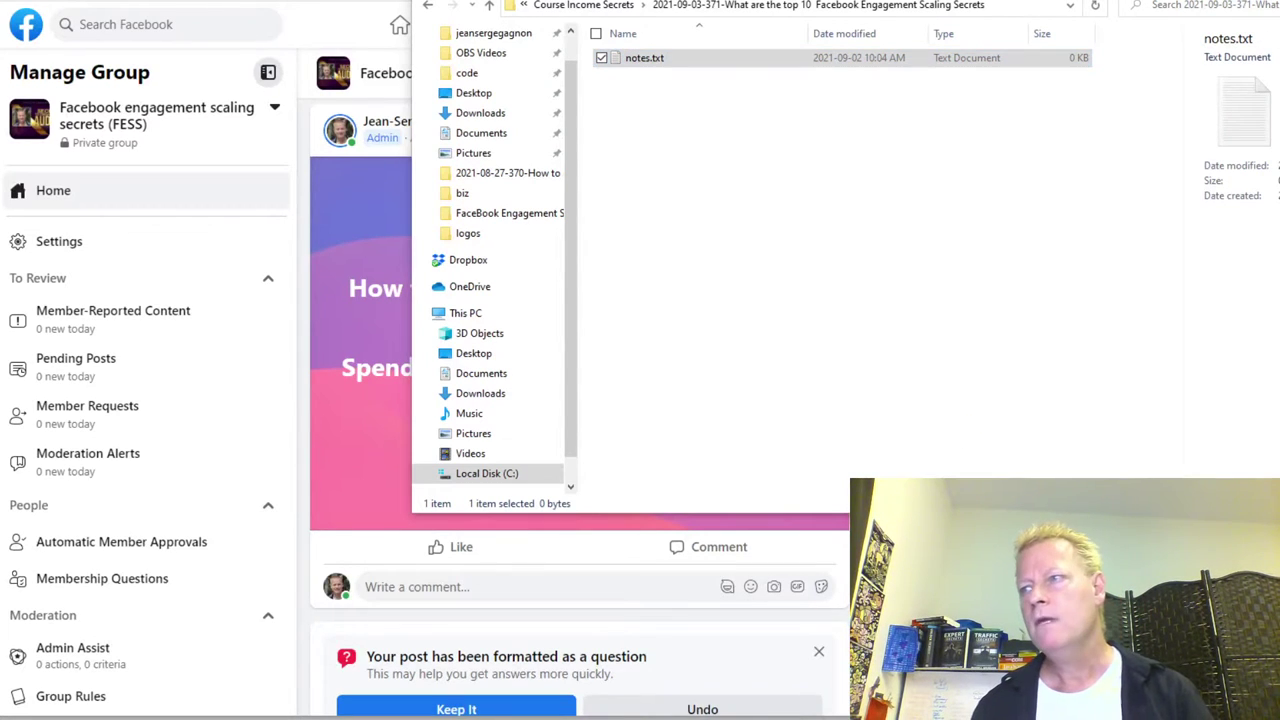
Step: Move the Notepad window top-left and clear the test text from line 1
left_click_drag(560, 29, 337, 3)
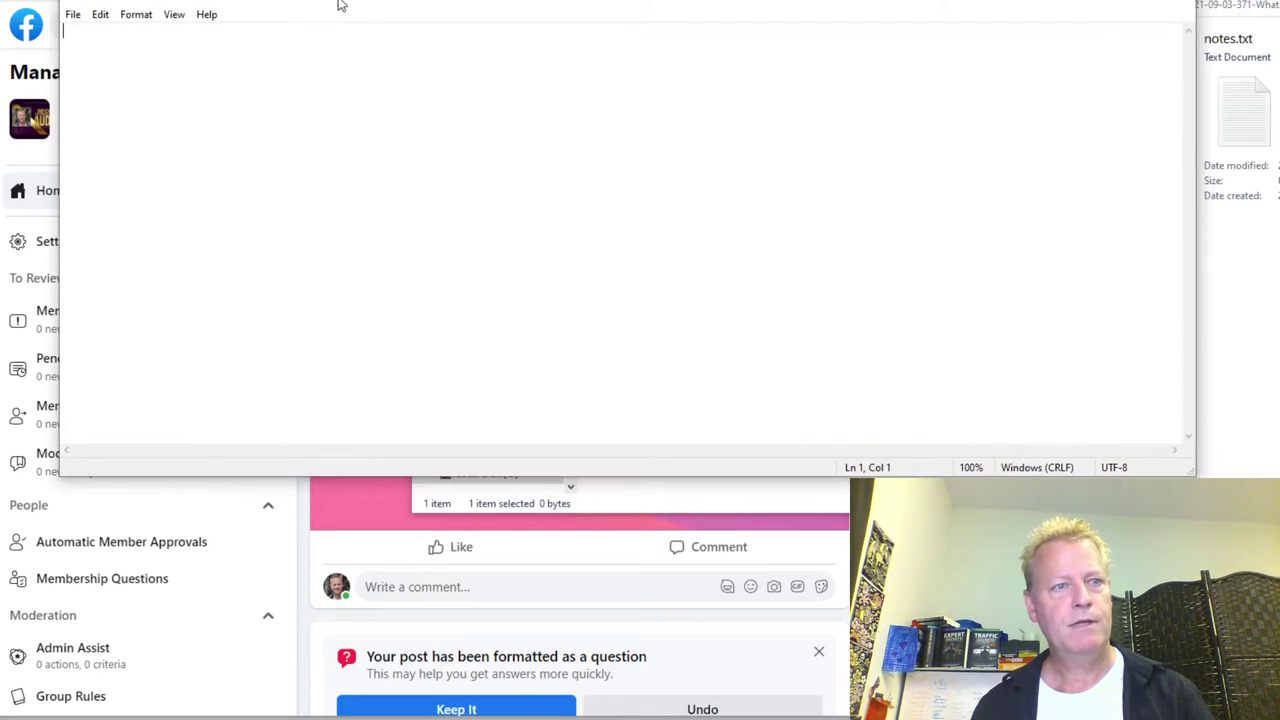
type("Tes")
key("BackSpace")
key("BackSpace")
key("BackSpace")
type("Testin")
key("BackSpace")
key("BackSpace")
key("BackSpace")
key("BackSpace")
key("BackSpace")
key("BackSpace")
type("$table == \"sites\" && $id>0 && is_site_admin($id,$uid)) {")
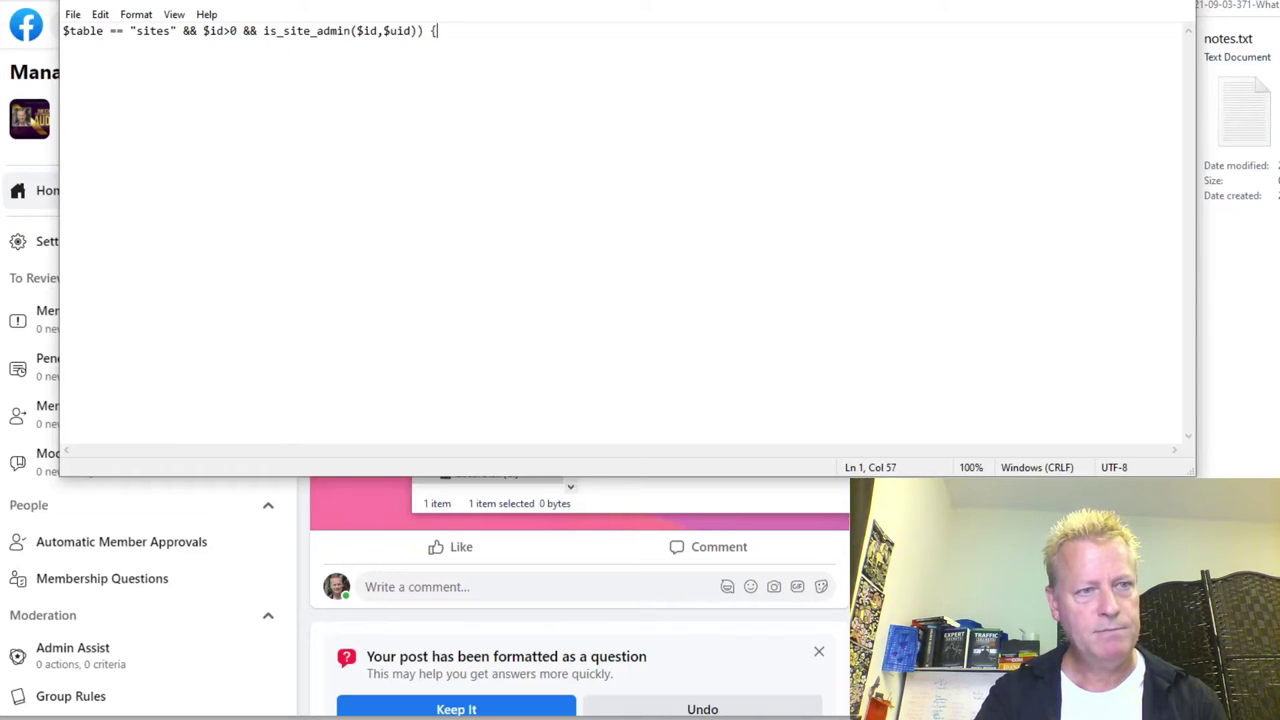
key("ctrl+a")
key("BackSpace")
Step: Type the heading 'Top 10 Facebook Engagement Scaling Secrets' and leave a blank line below it
type("Top 10 S")
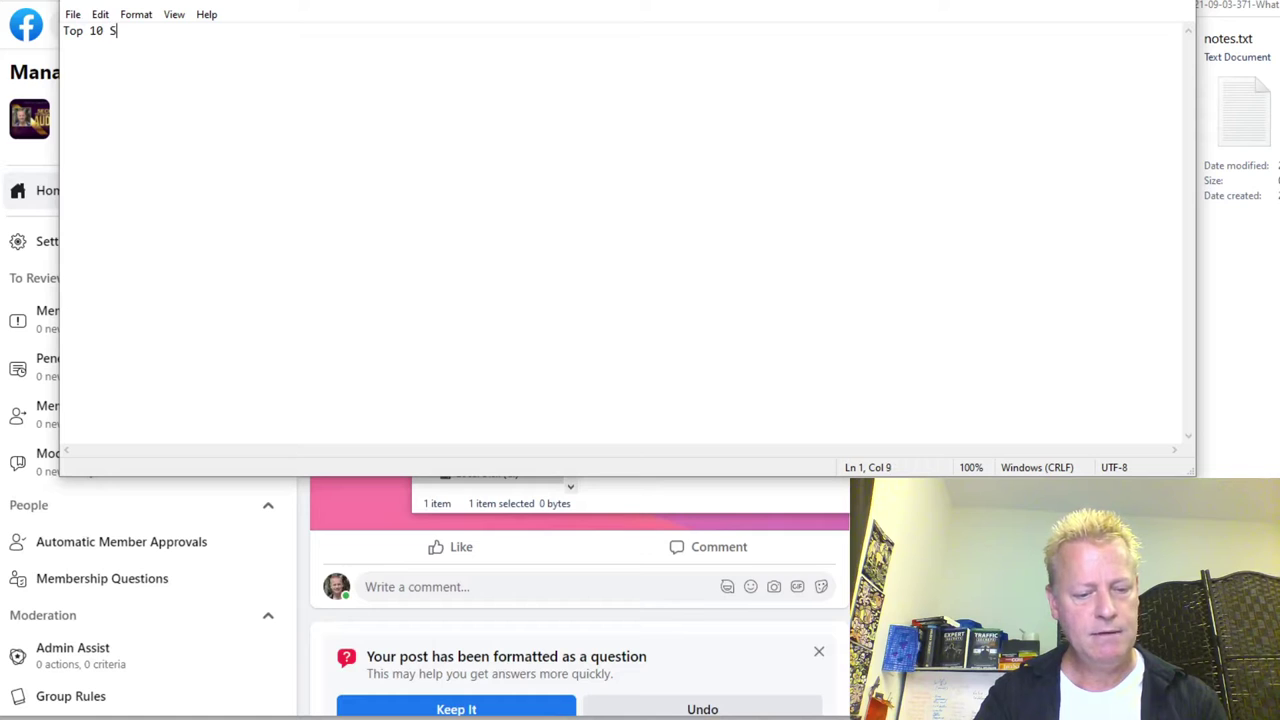
key("BackSpace")
type("Facebook ")
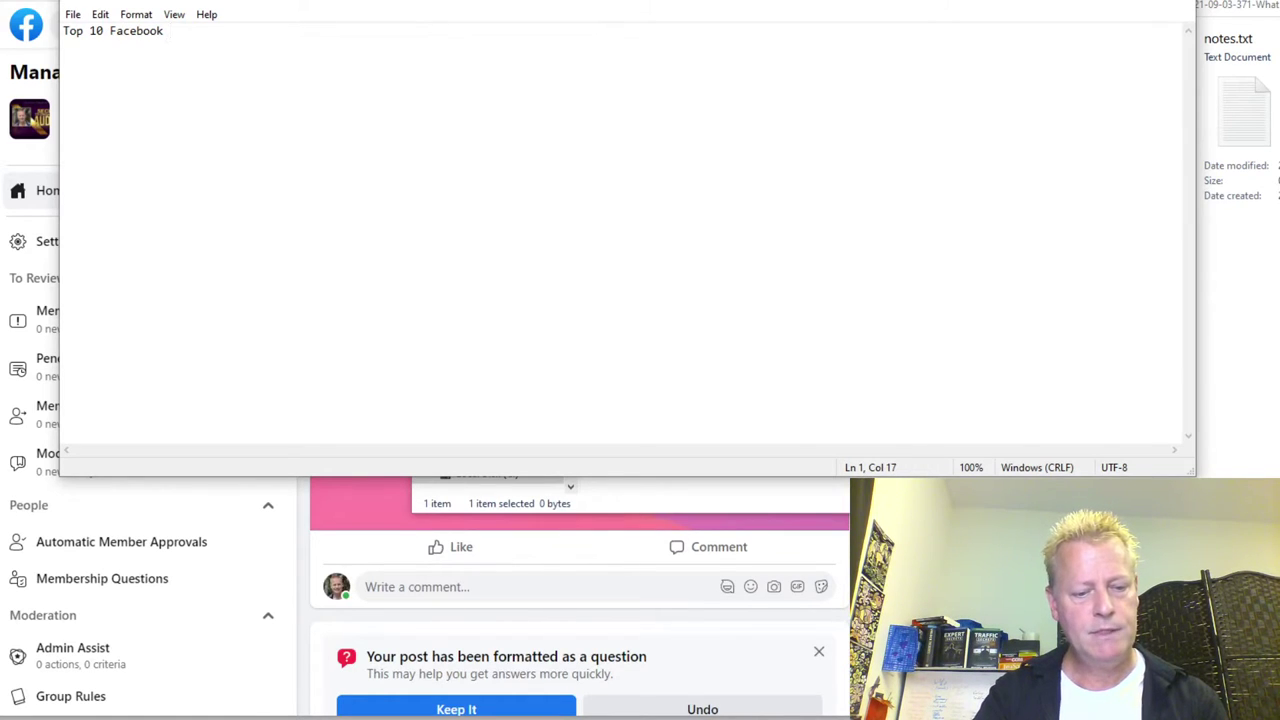
type("Enga")
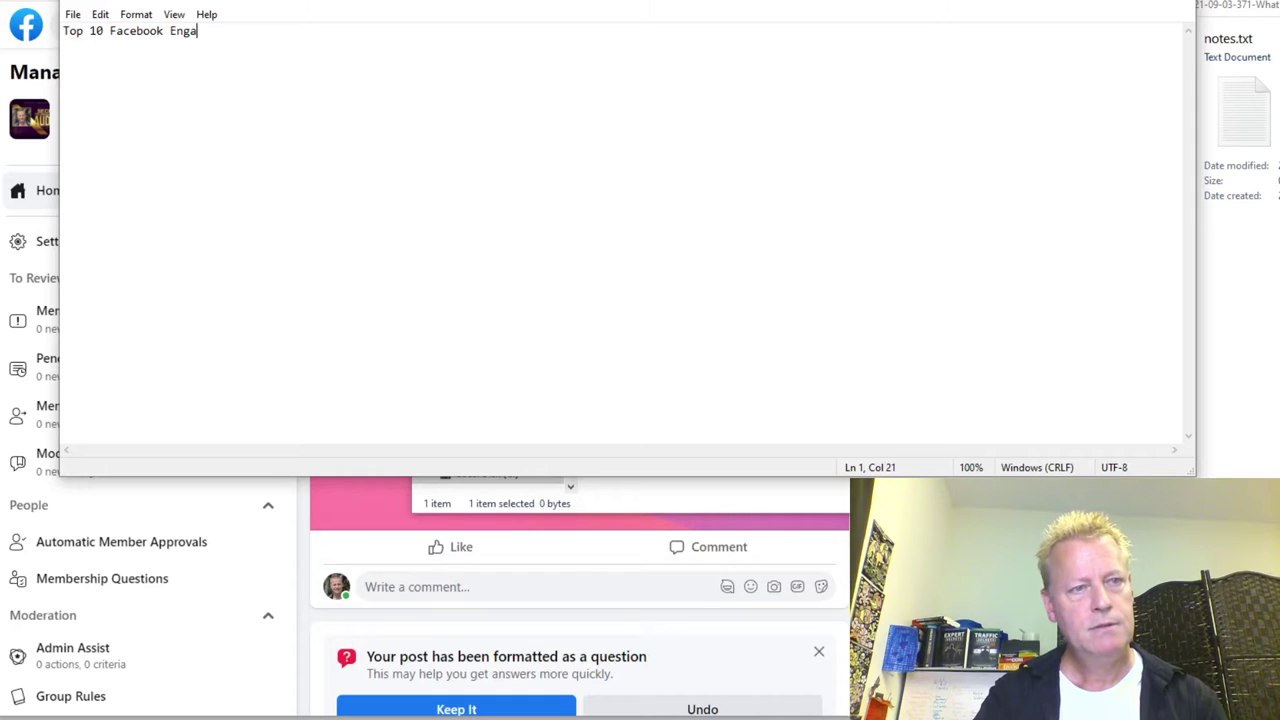
type("gement Sc")
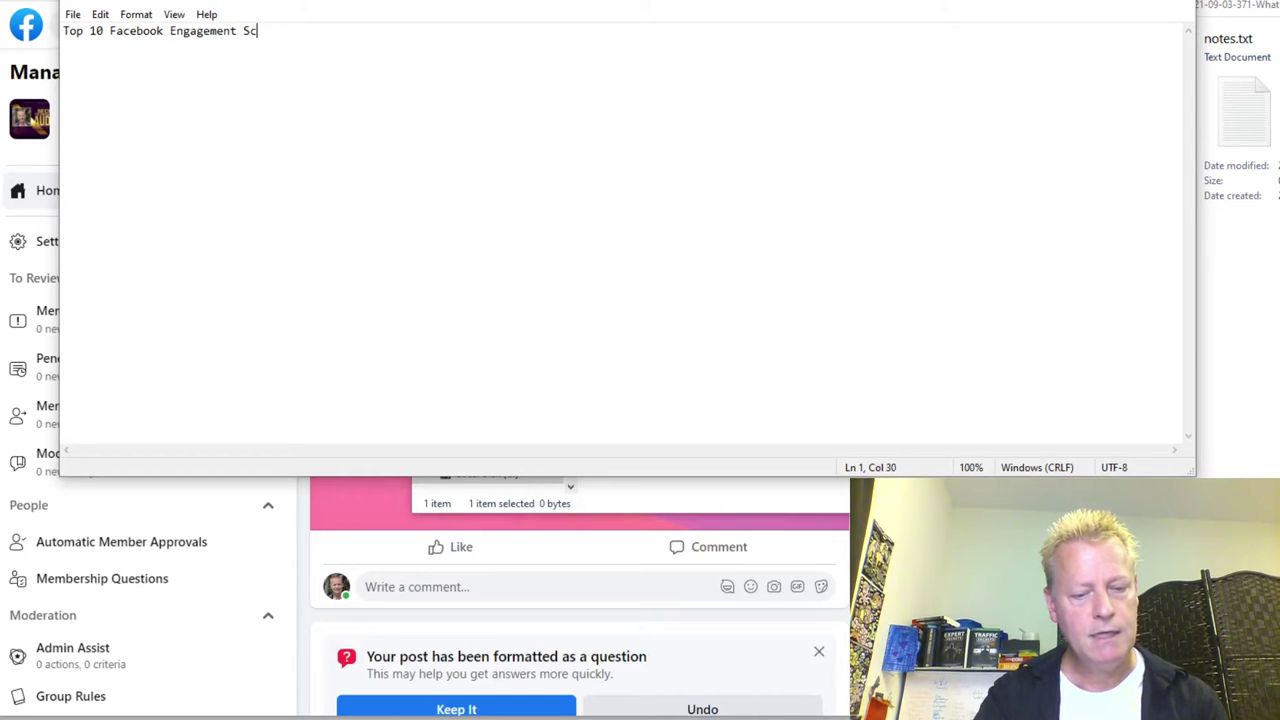
type("aling Sec")
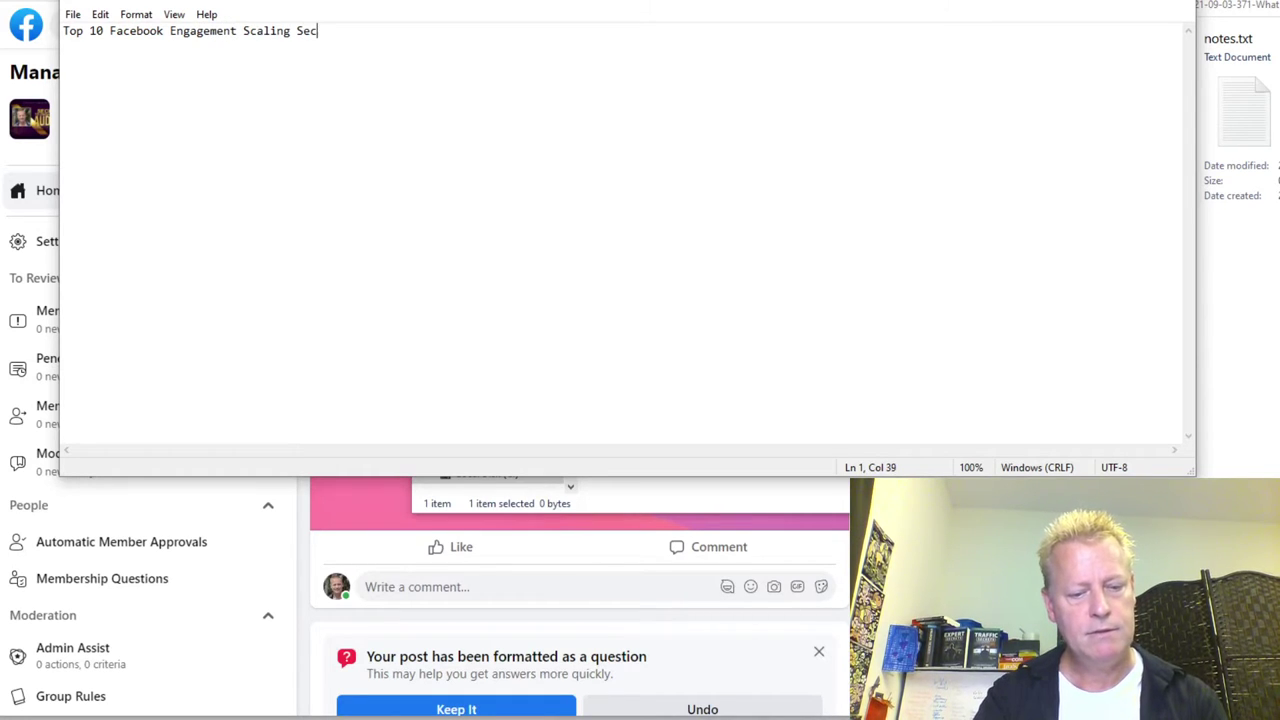
type("rets")
key("Return")
key("Return")
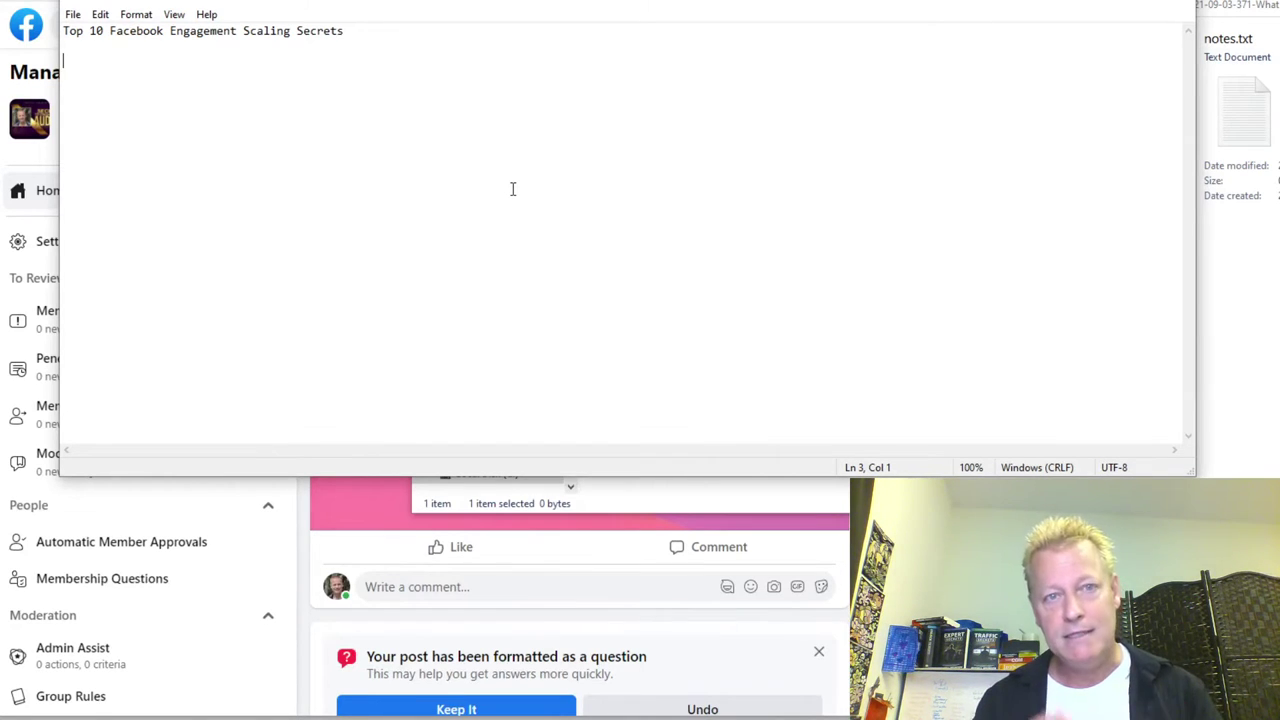
Step: Add 'The real secret is getting your posts to show up in their feed' and begin line '1-'
type("Th")
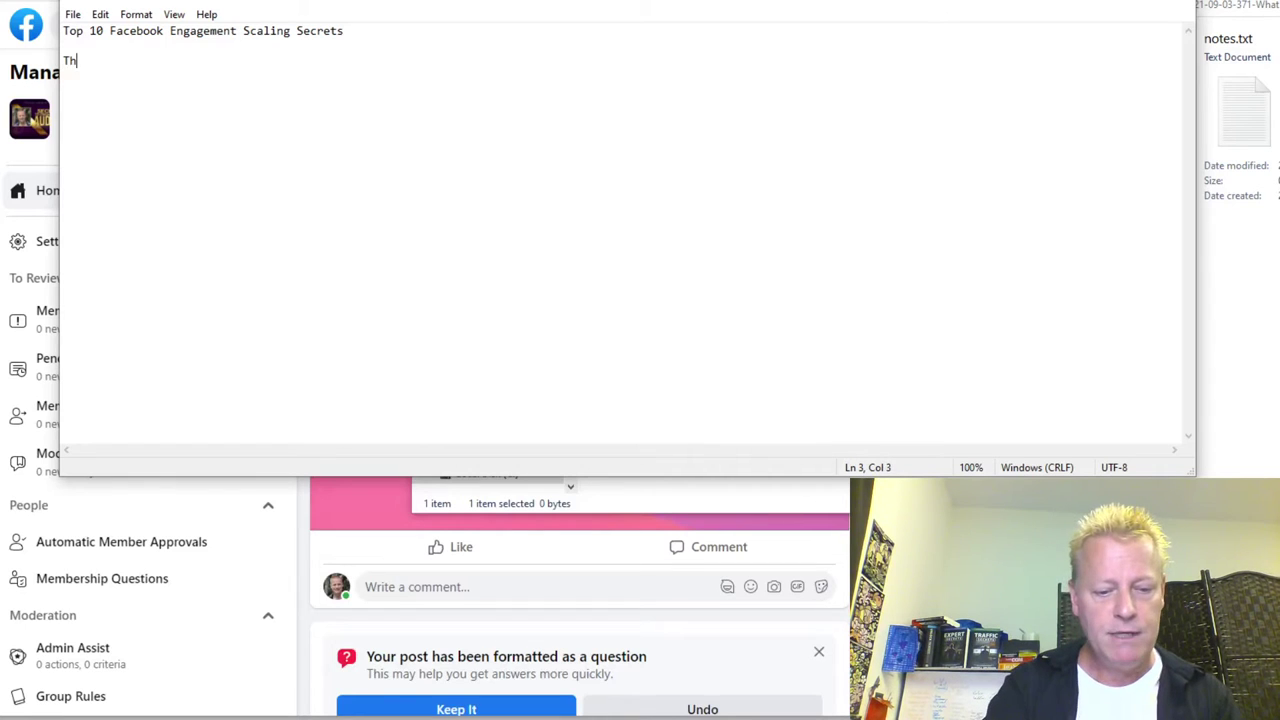
type("e real secre")
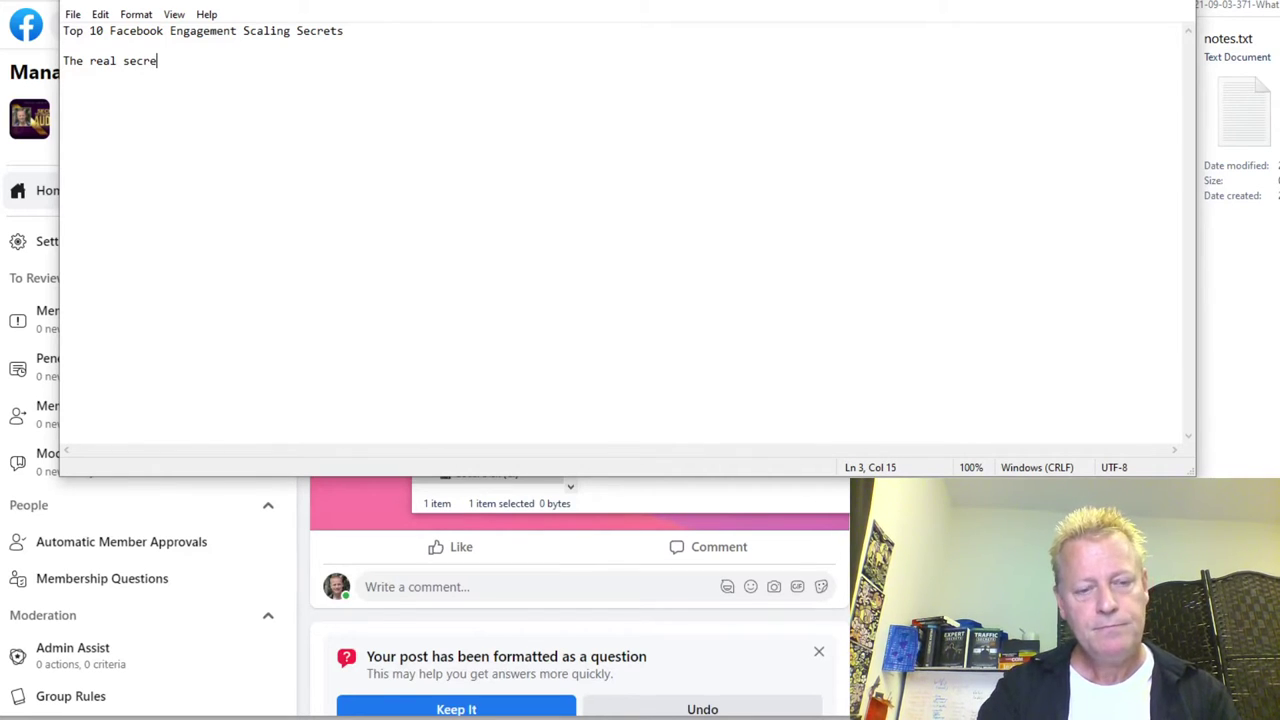
type("t is getting y")
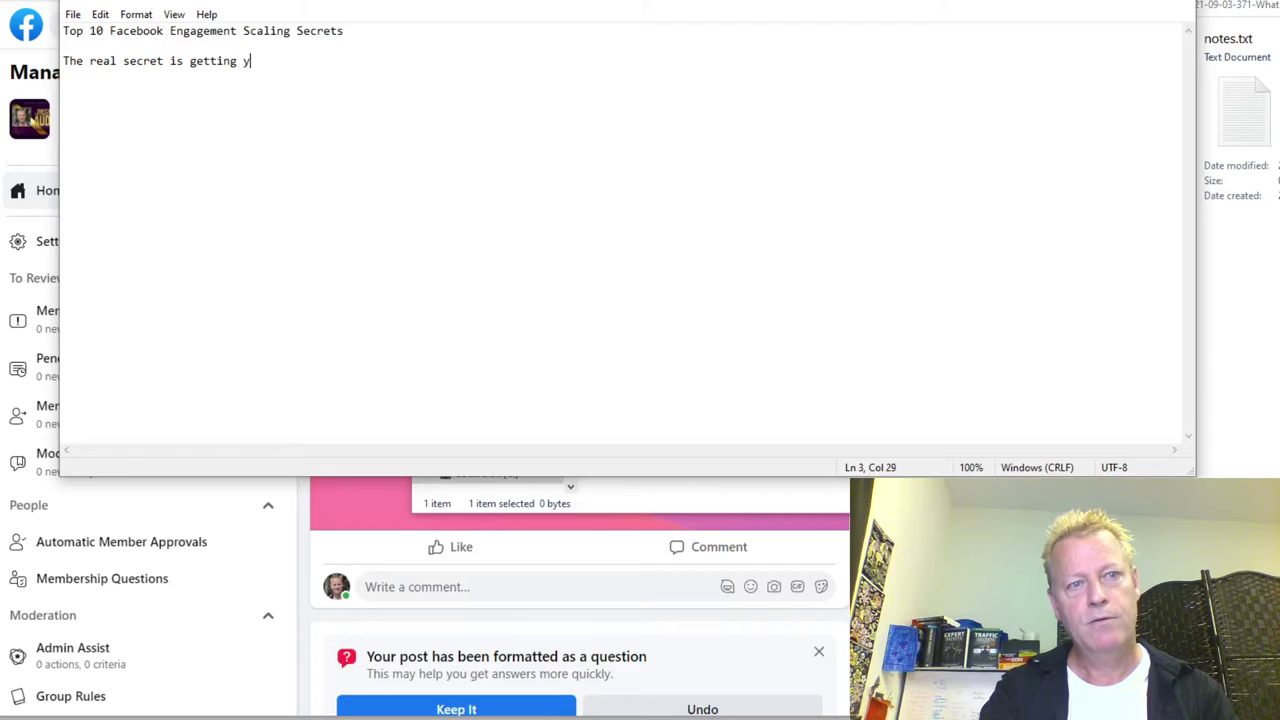
type("our po")
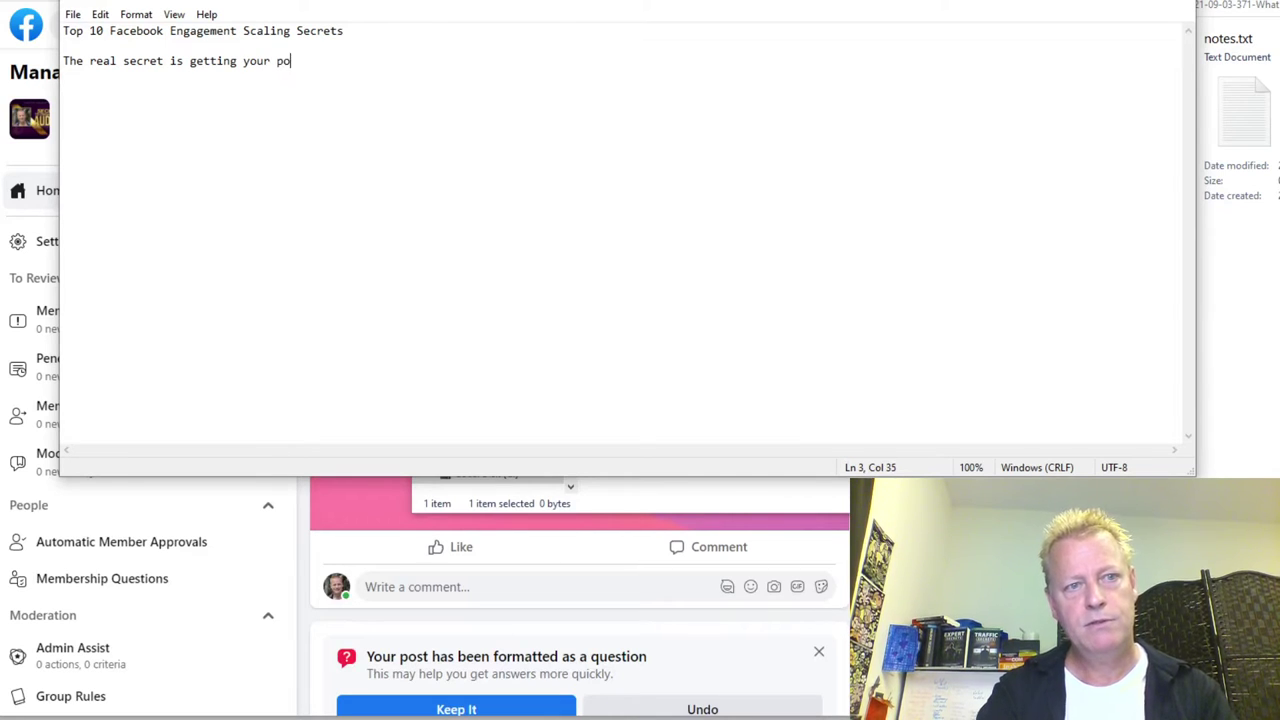
type("sts to show up ")
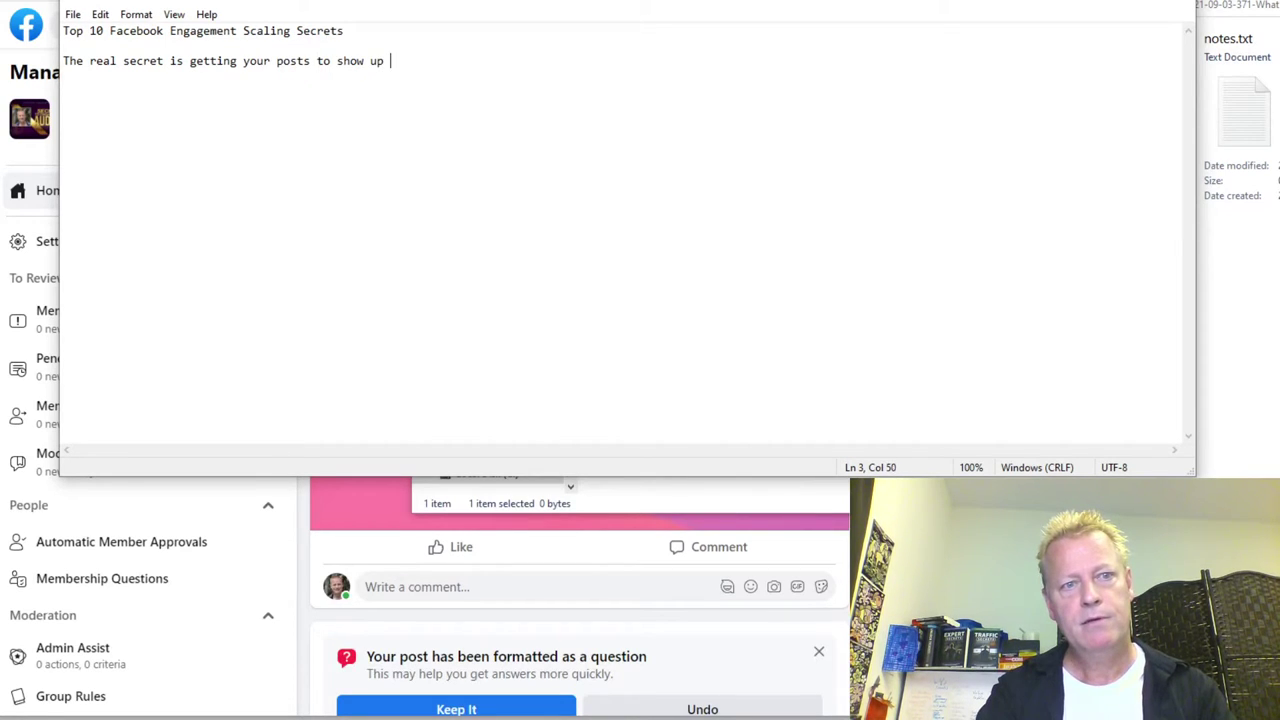
type("in their feed")
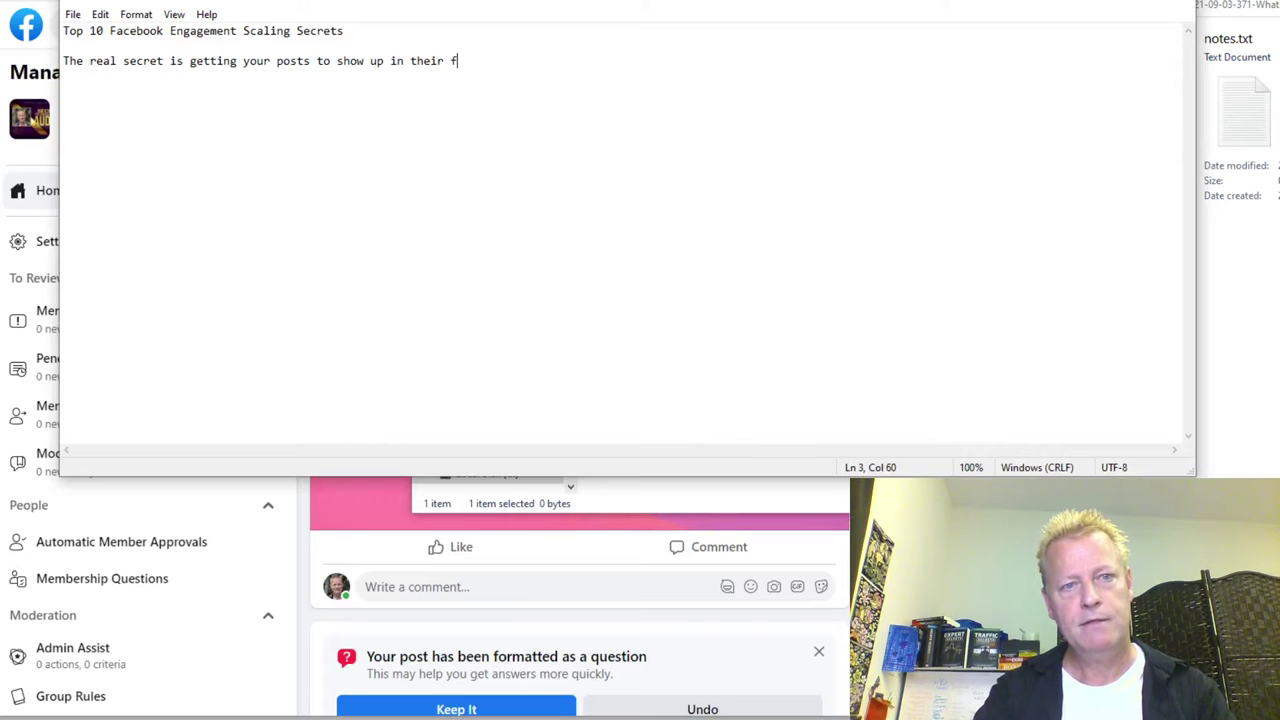
key("Return")
key("Return")
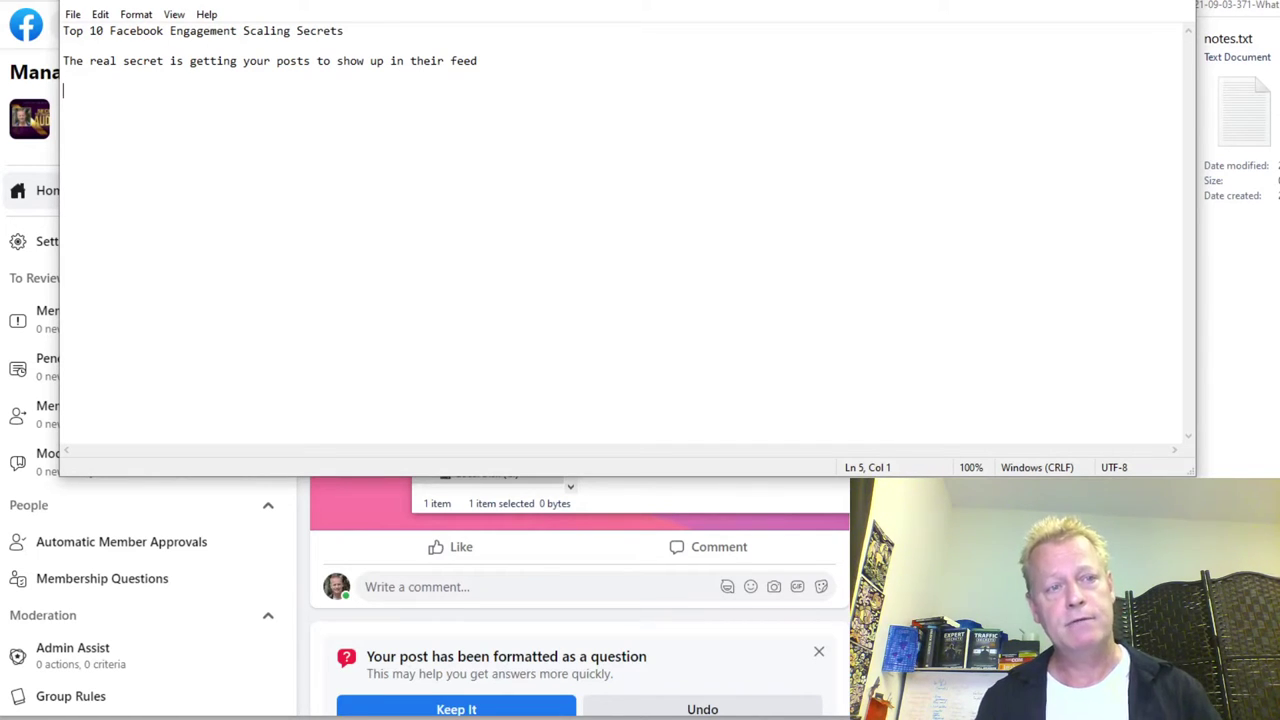
type("1-")
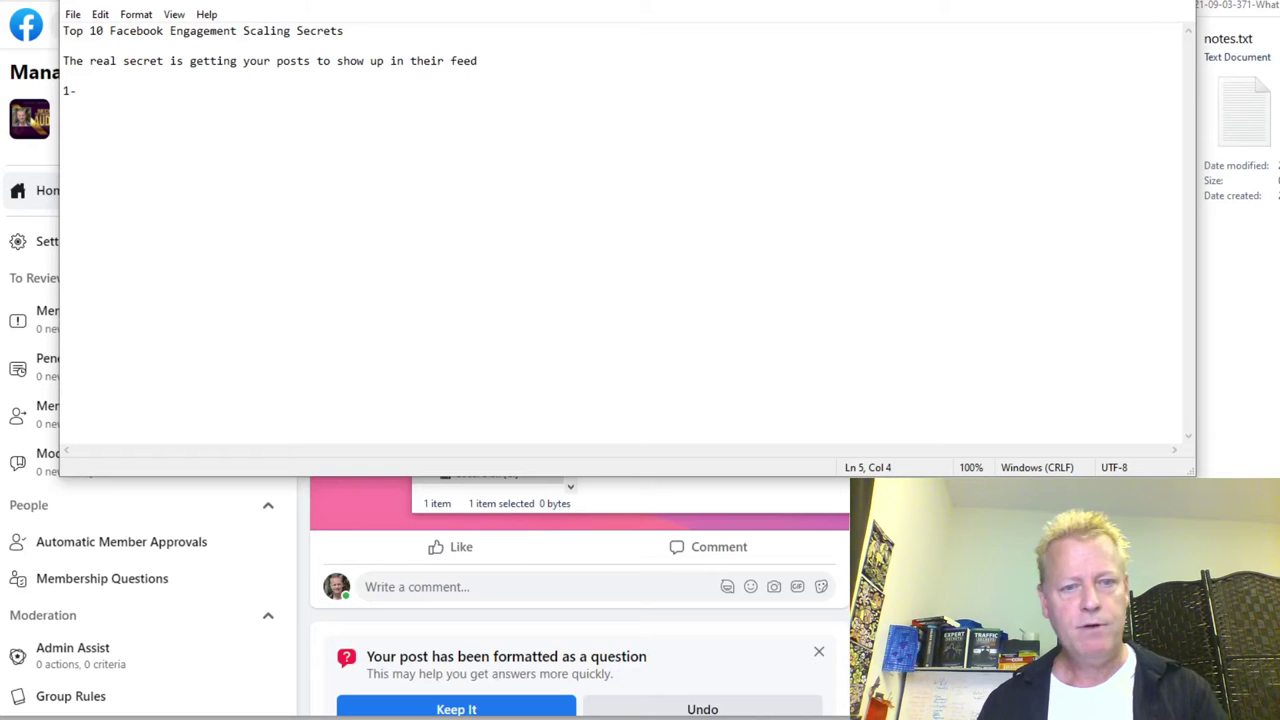
key("alt+Tab")
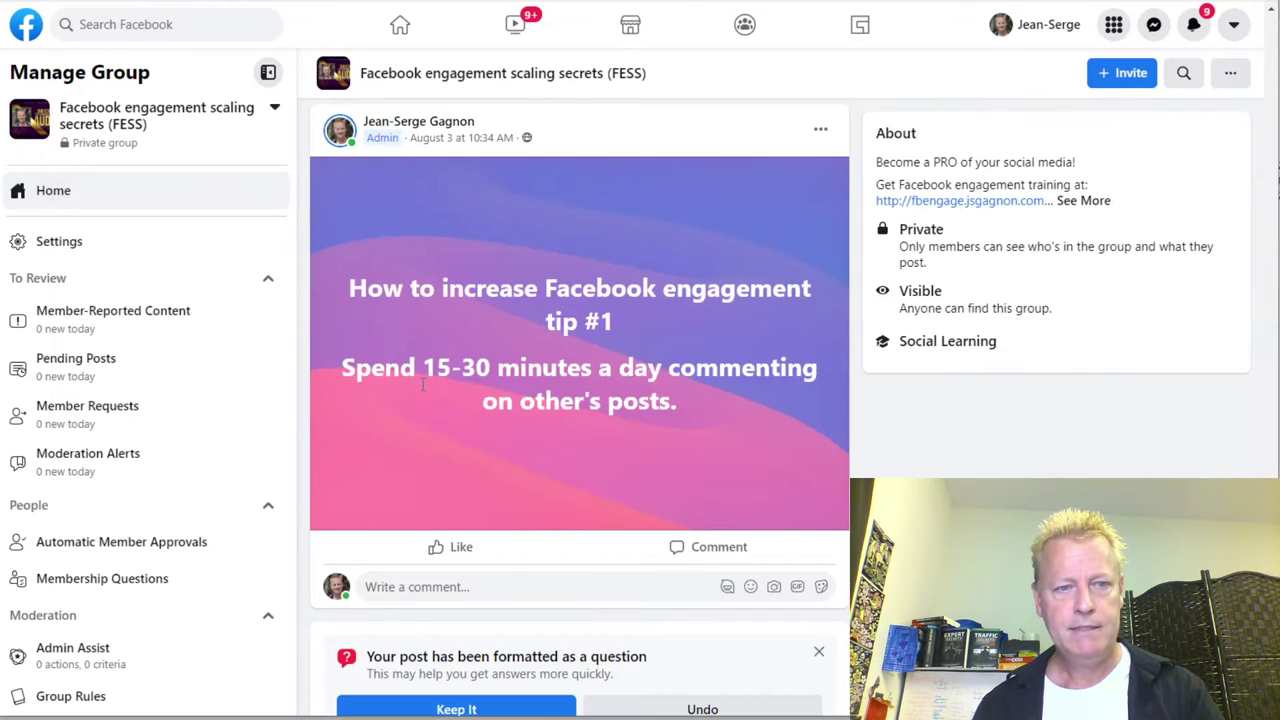
Step: Copy tip #1 'Spend 15-30 minutes a day commenting on other's posts.' into the notes after '1-'
left_click_drag(336, 370, 679, 401)
key("ctrl+c")
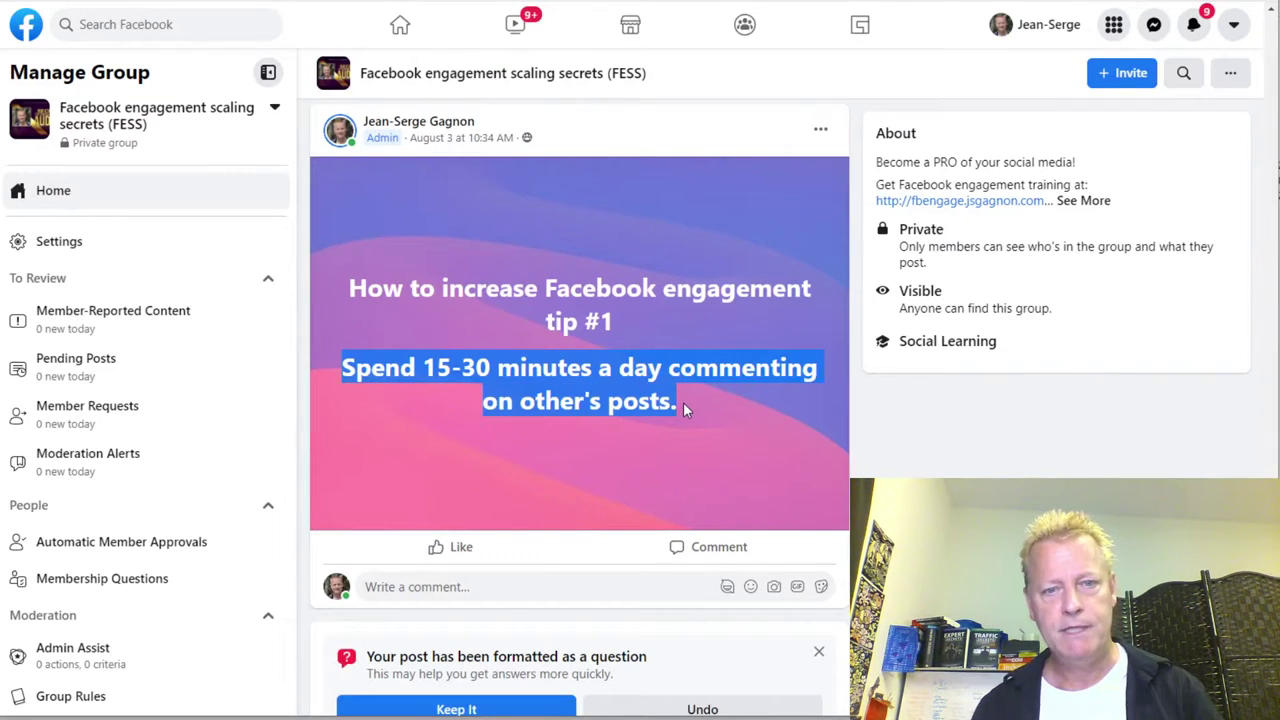
key("alt+Tab")
key("ctrl+v")
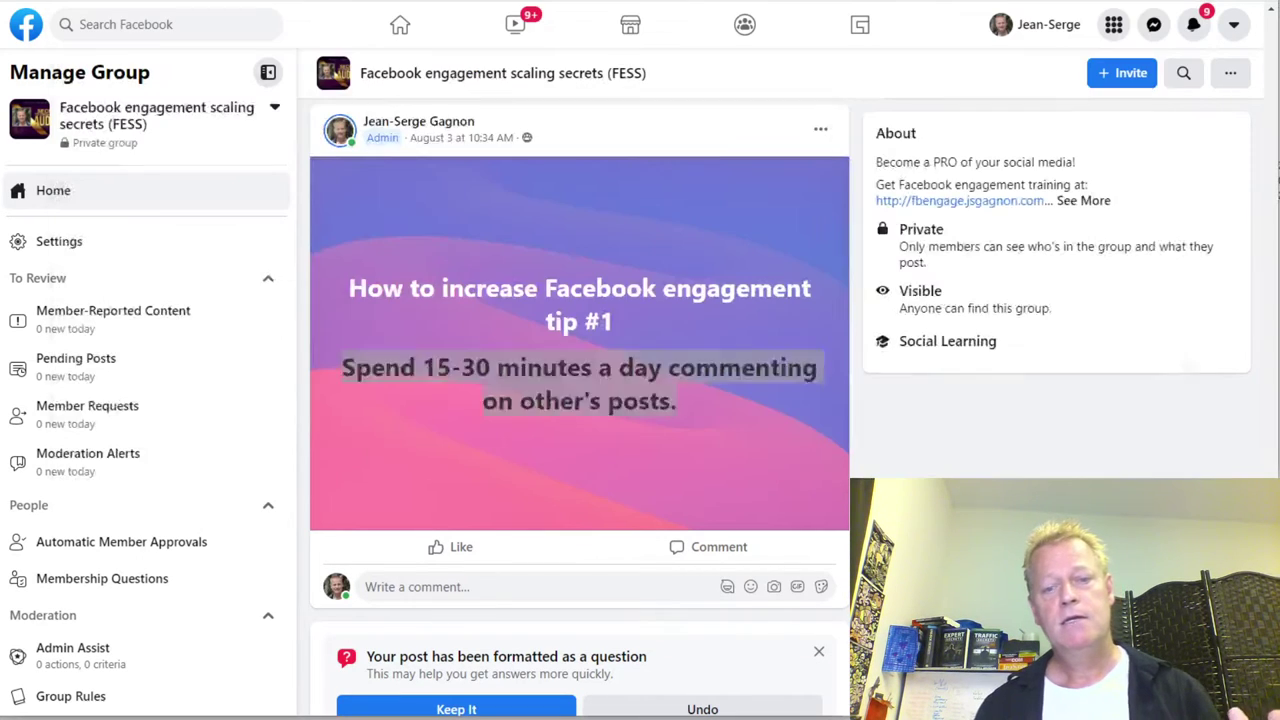
key("alt+Tab")
left_click(809, 383)
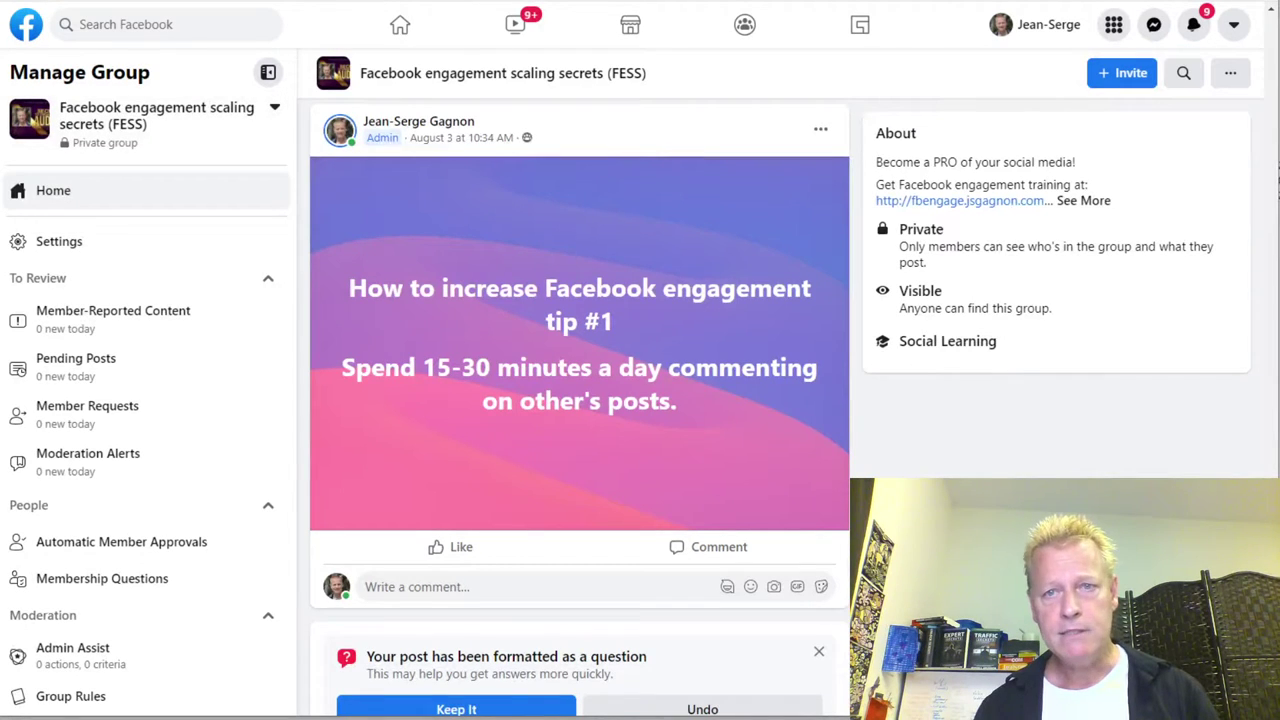
Step: Open the Facebook home news feed in a new tab and scroll to the MLSP live-coaching post
right_click(26, 28)
left_click(57, 38)
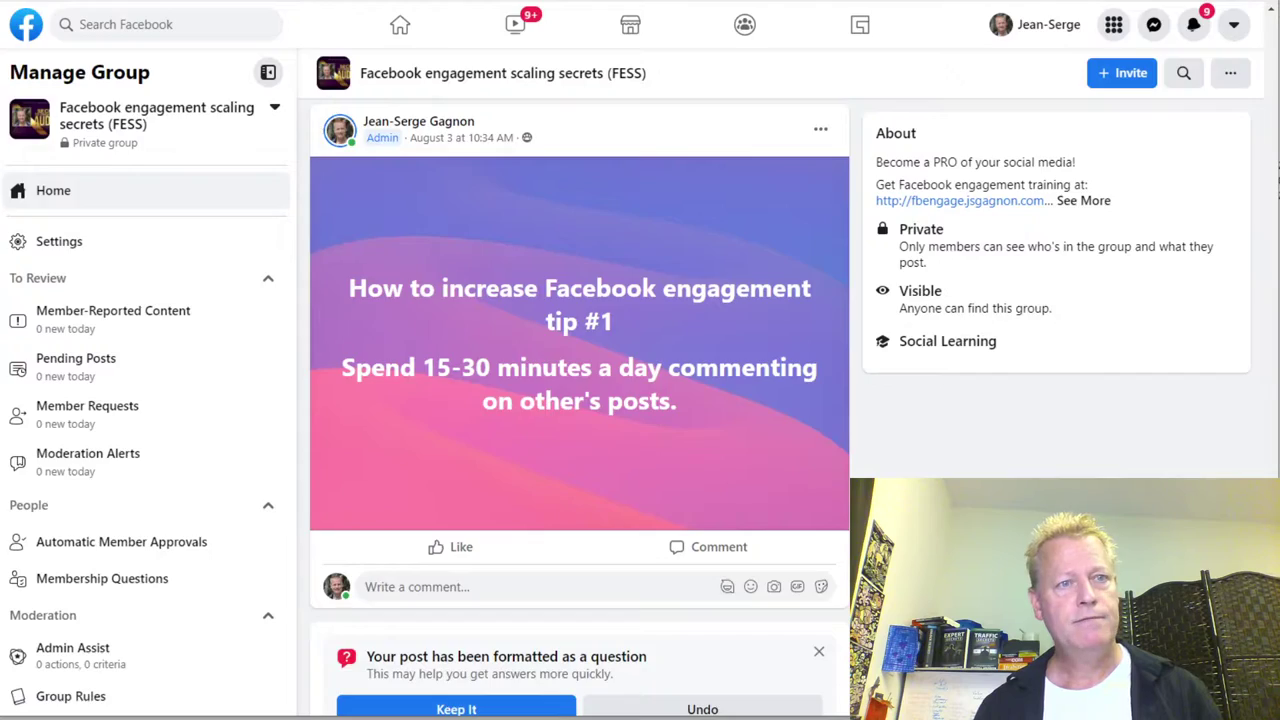
key("F5")
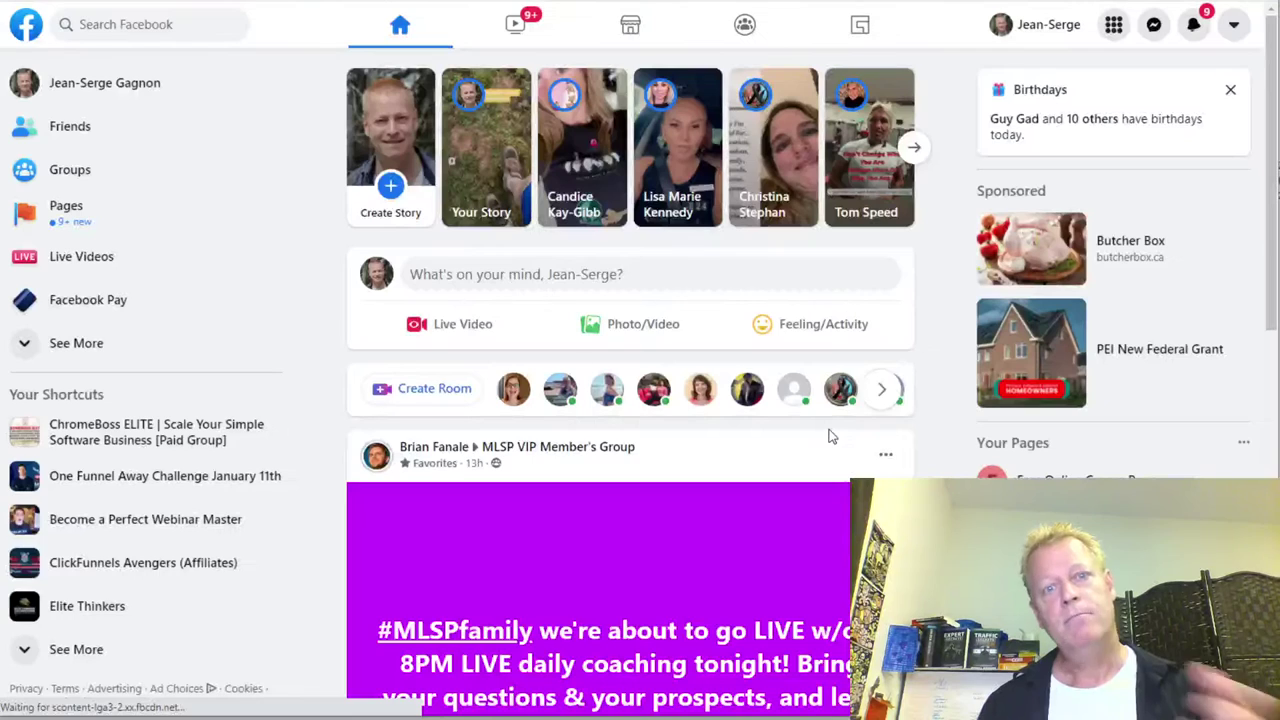
scroll(828, 428, "down", 4)
scroll(661, 444, "up", 3)
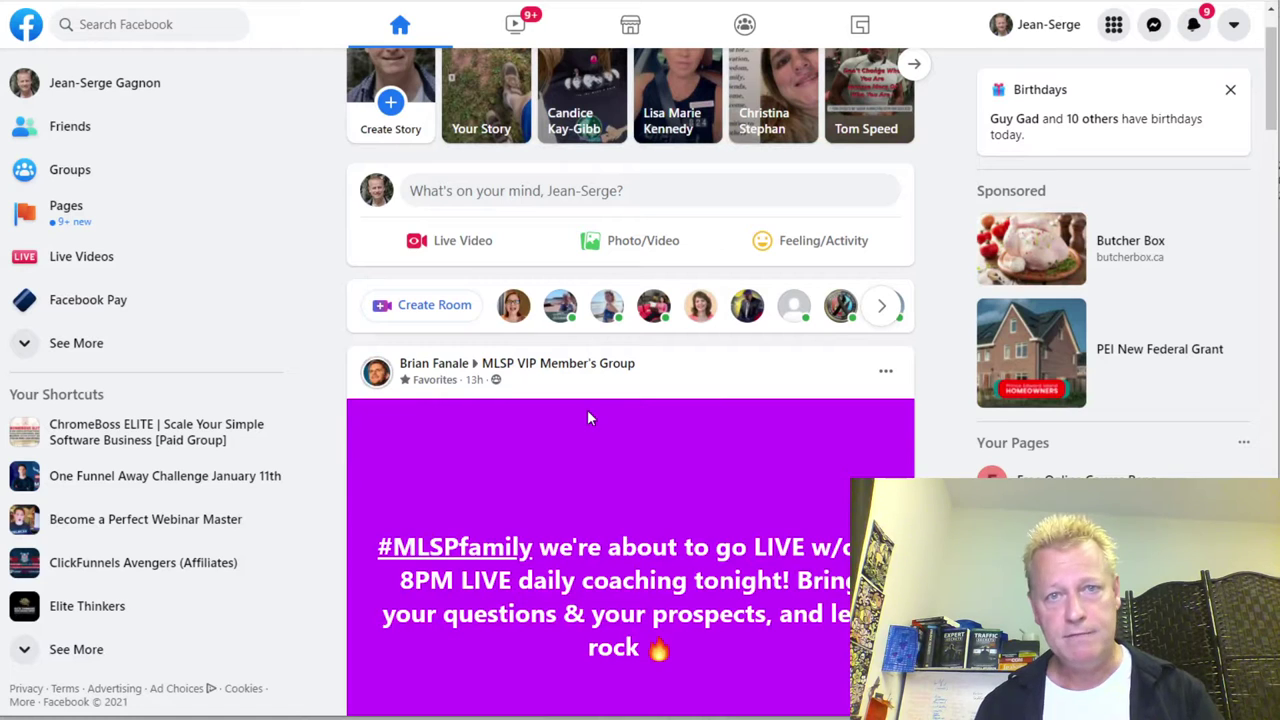
scroll(606, 510, "down", 2)
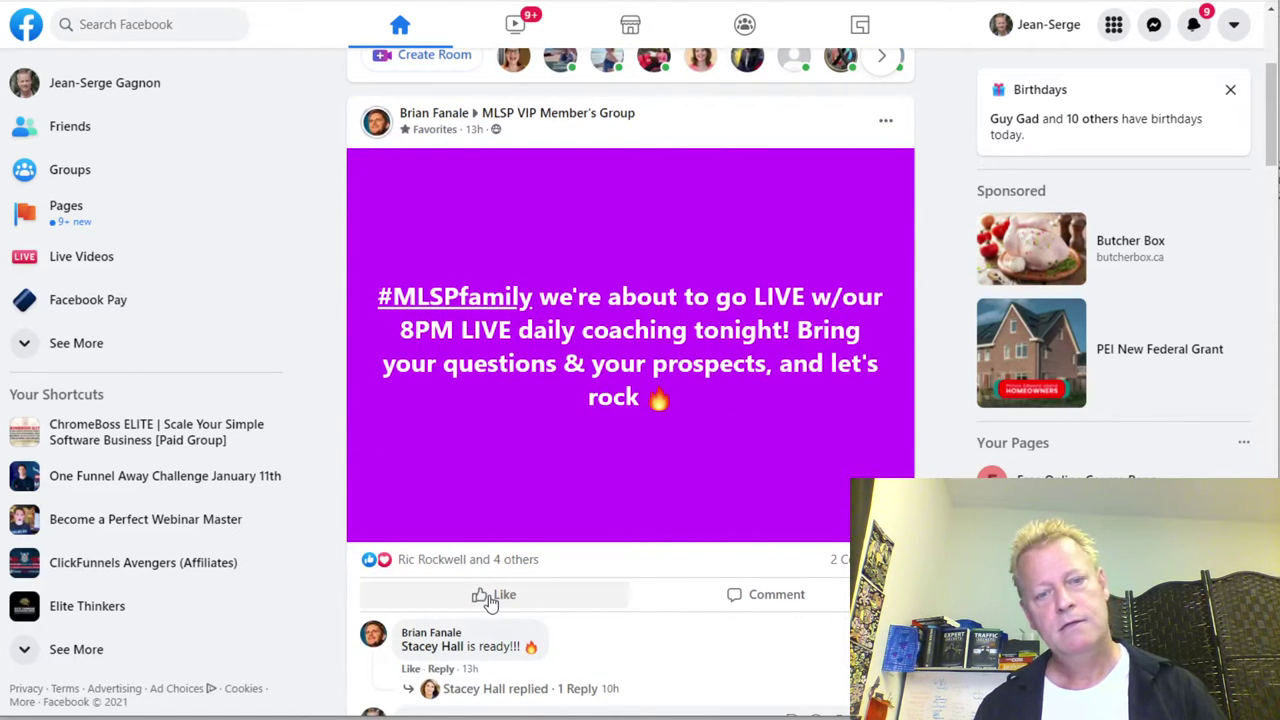
scroll(490, 600, "down", 2)
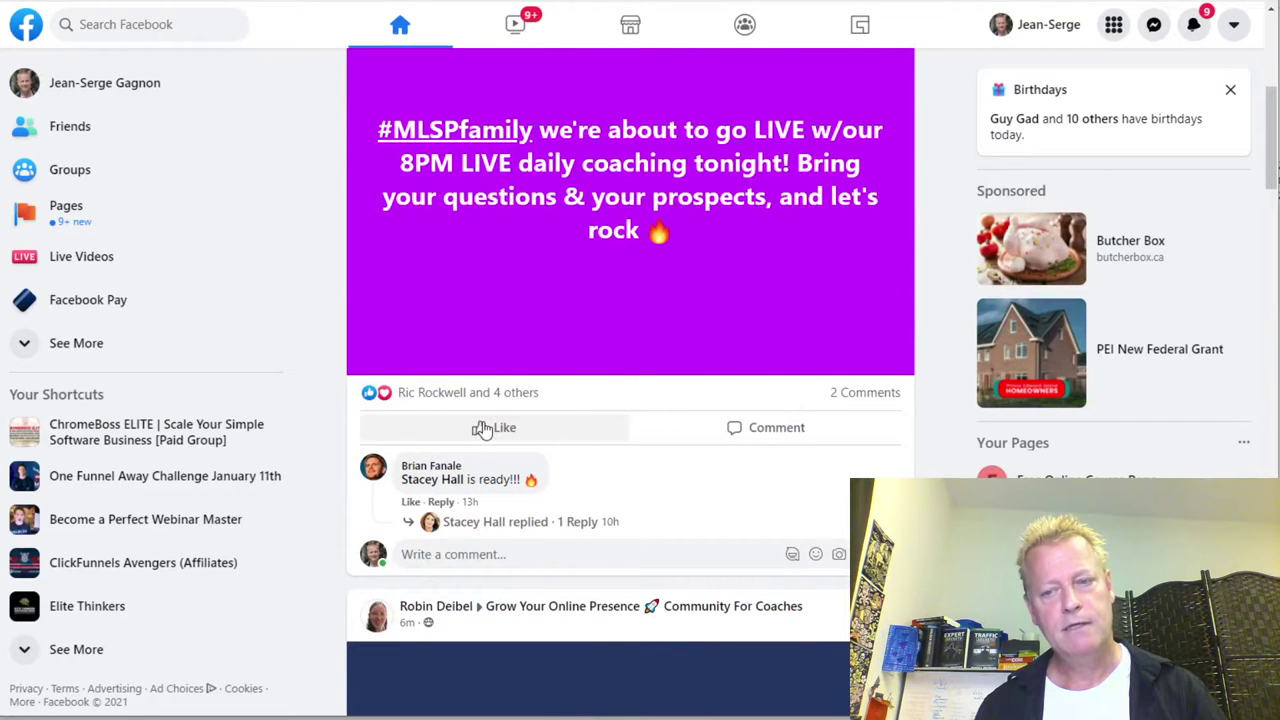
Step: React with Love to the #MLSPfamily post and comment 'Awesomes stuff'
mouse_move(484, 426)
left_click(420, 390)
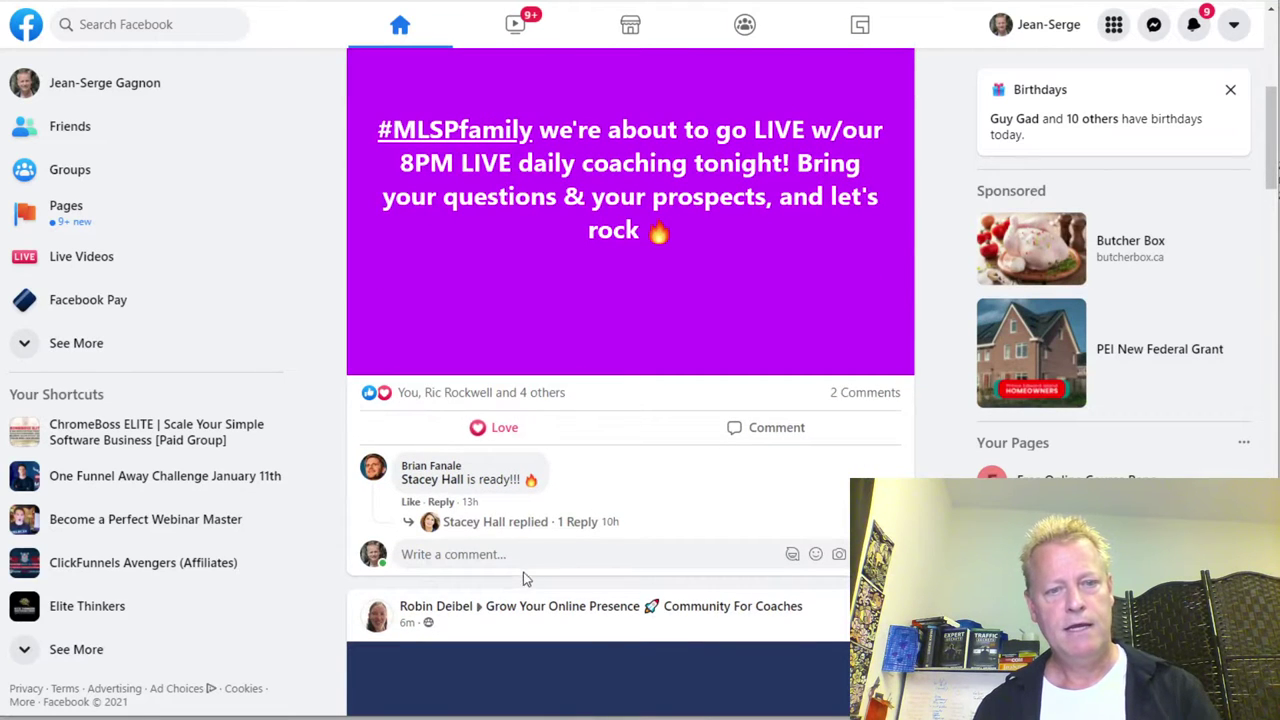
left_click(524, 538)
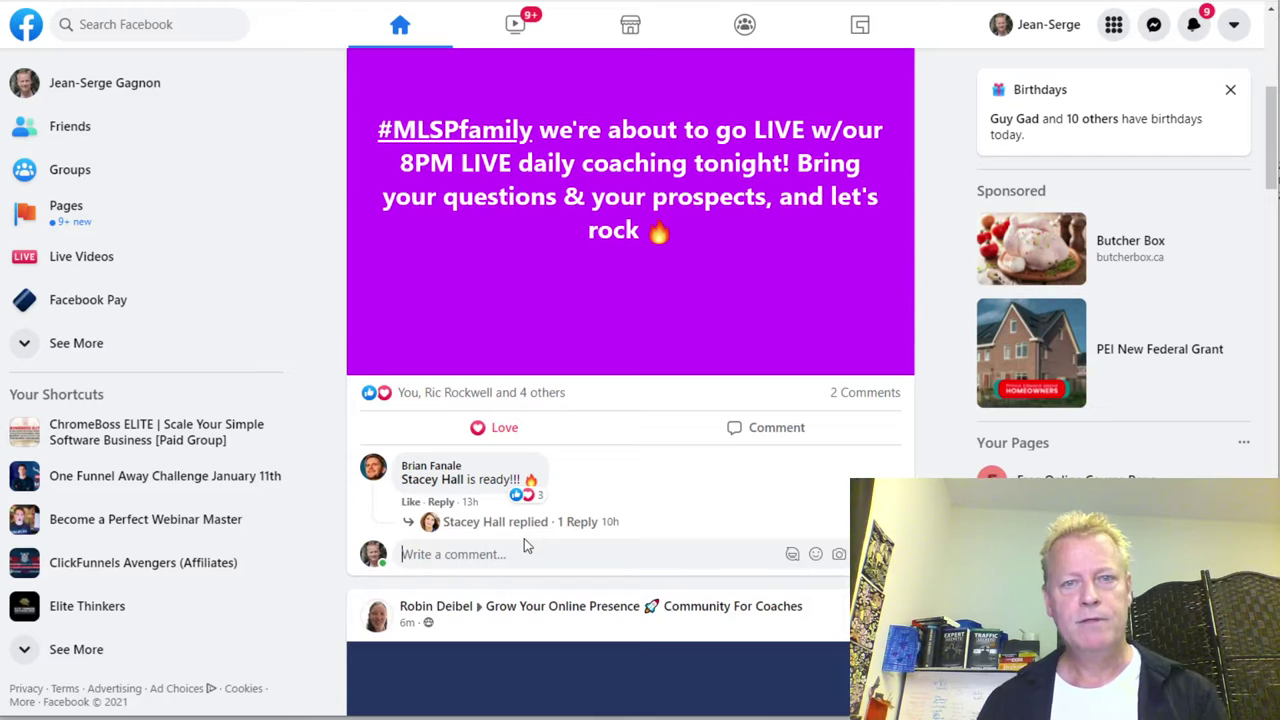
type("Awes")
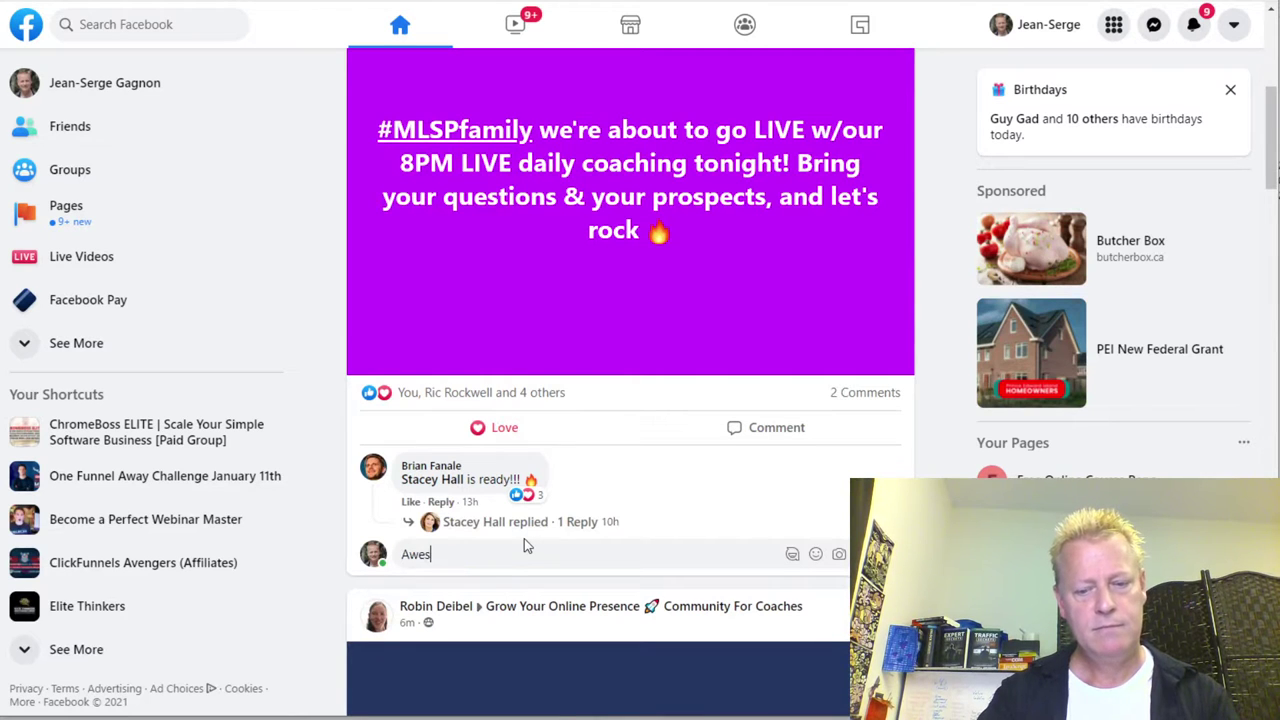
type("omes stuff")
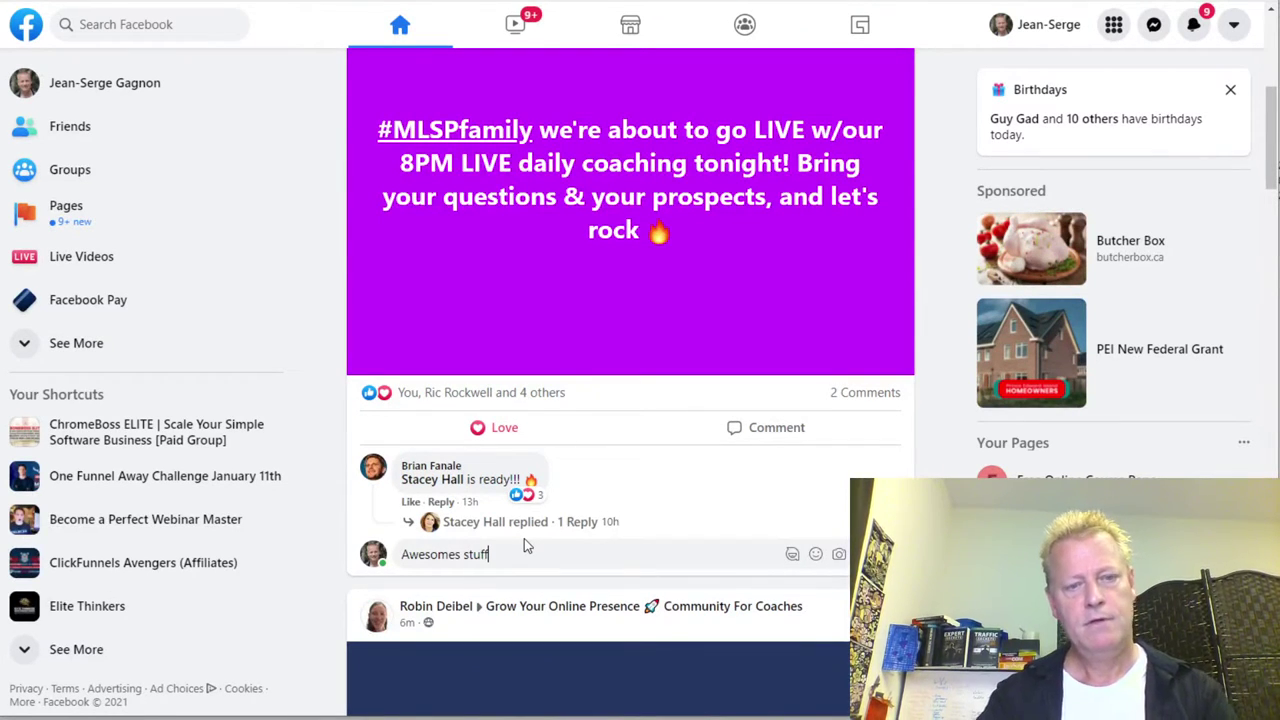
key("Return")
scroll(524, 538, "down", 6)
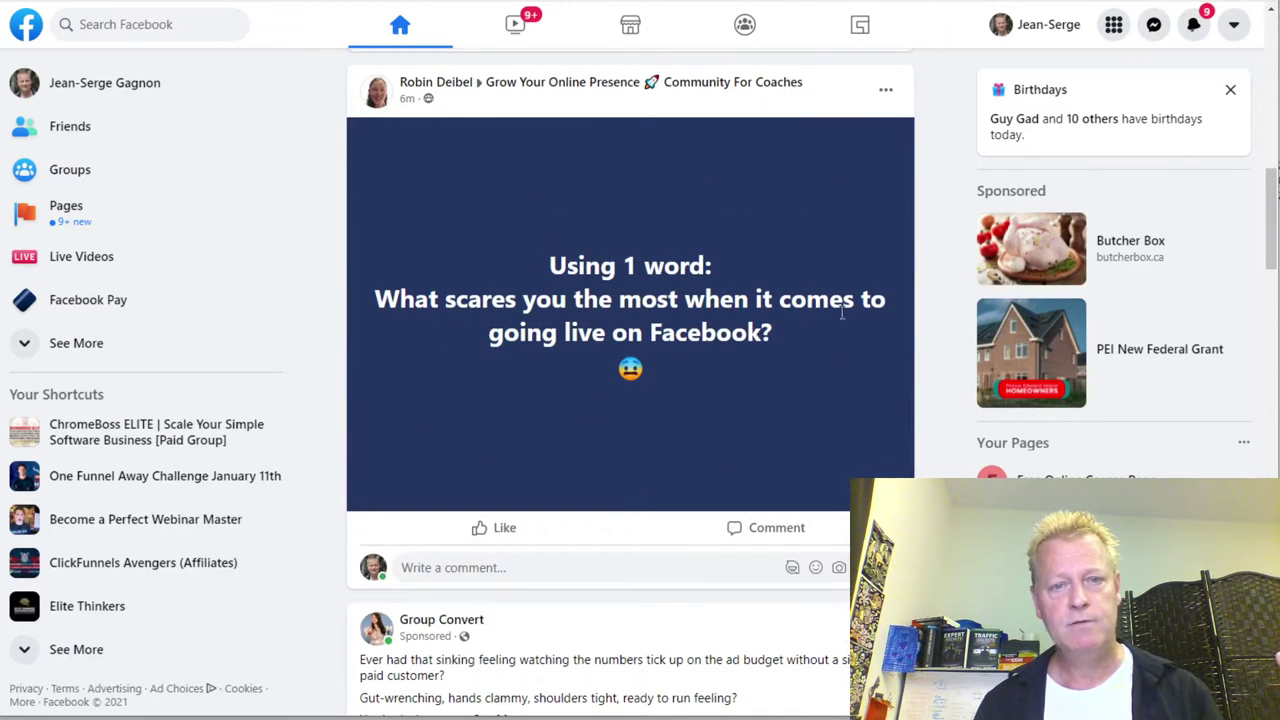
Step: Like the 'Using 1 word' going-live post and comment 'It used to scare me but not anymore - I think it was about making mistakes'
left_click(490, 528)
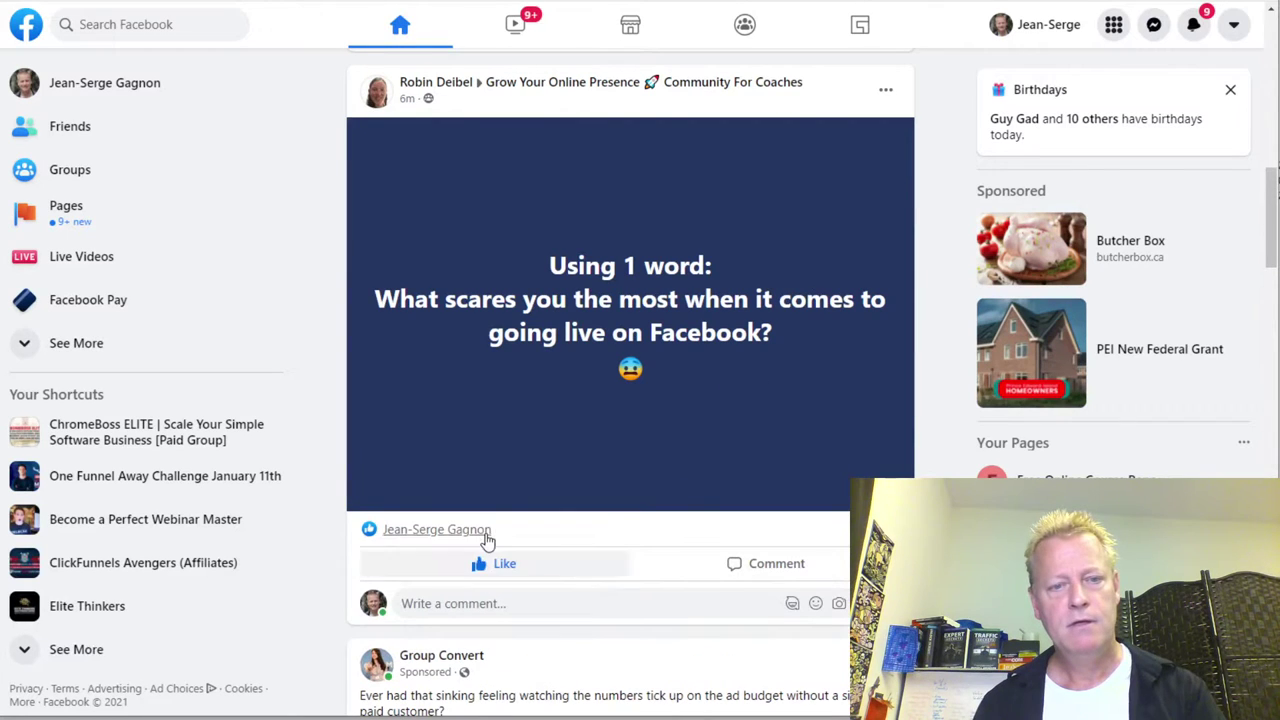
left_click(473, 600)
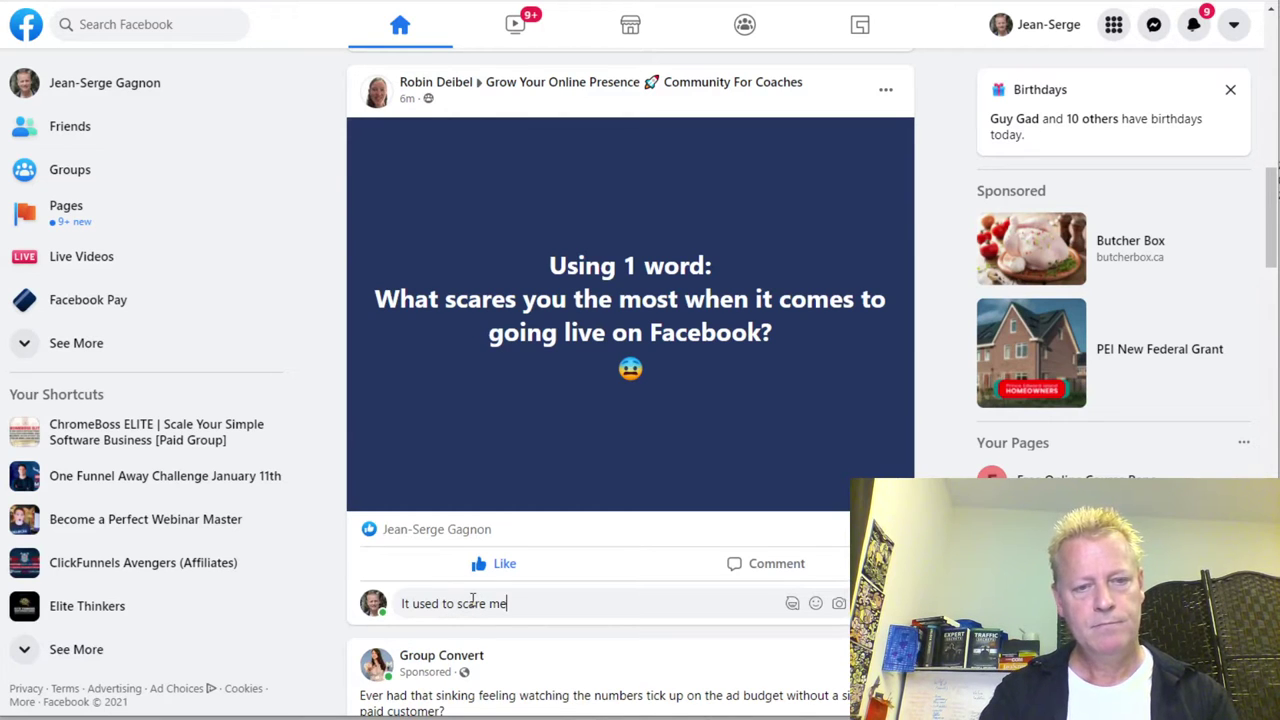
type("It used to scare me but not anymore - I think it was about making mi")
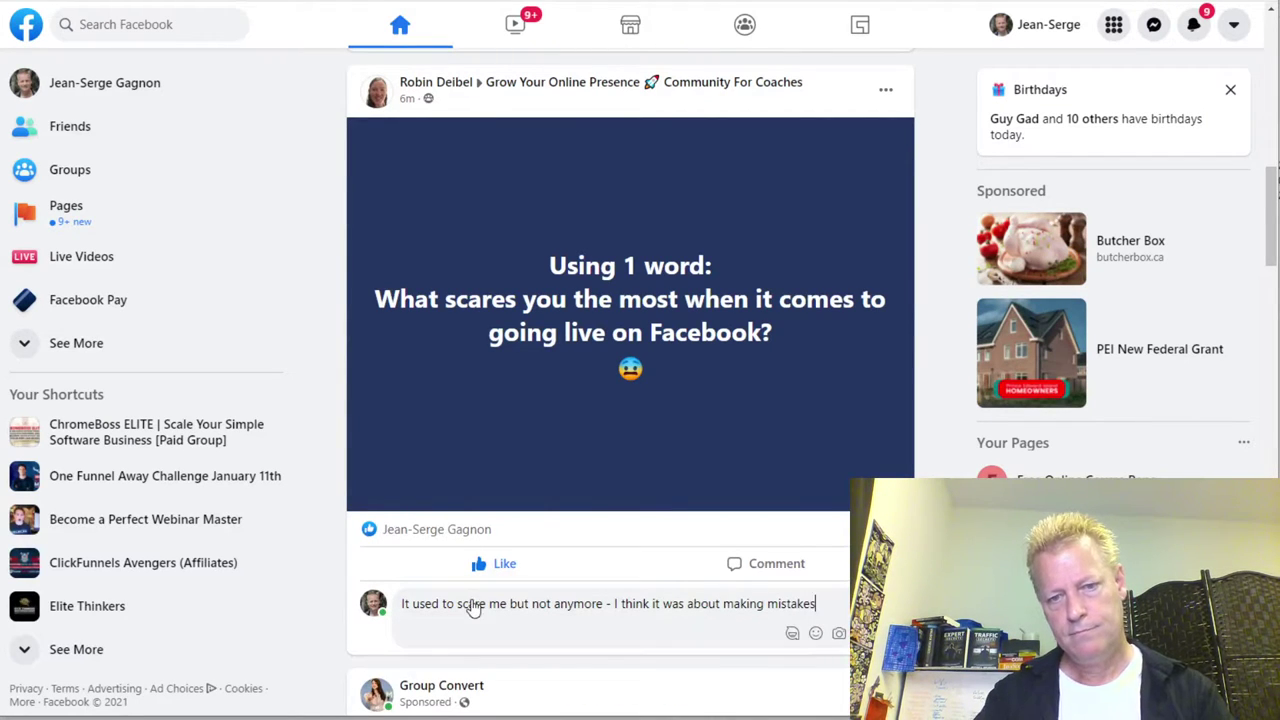
type("stakes")
key("Return")
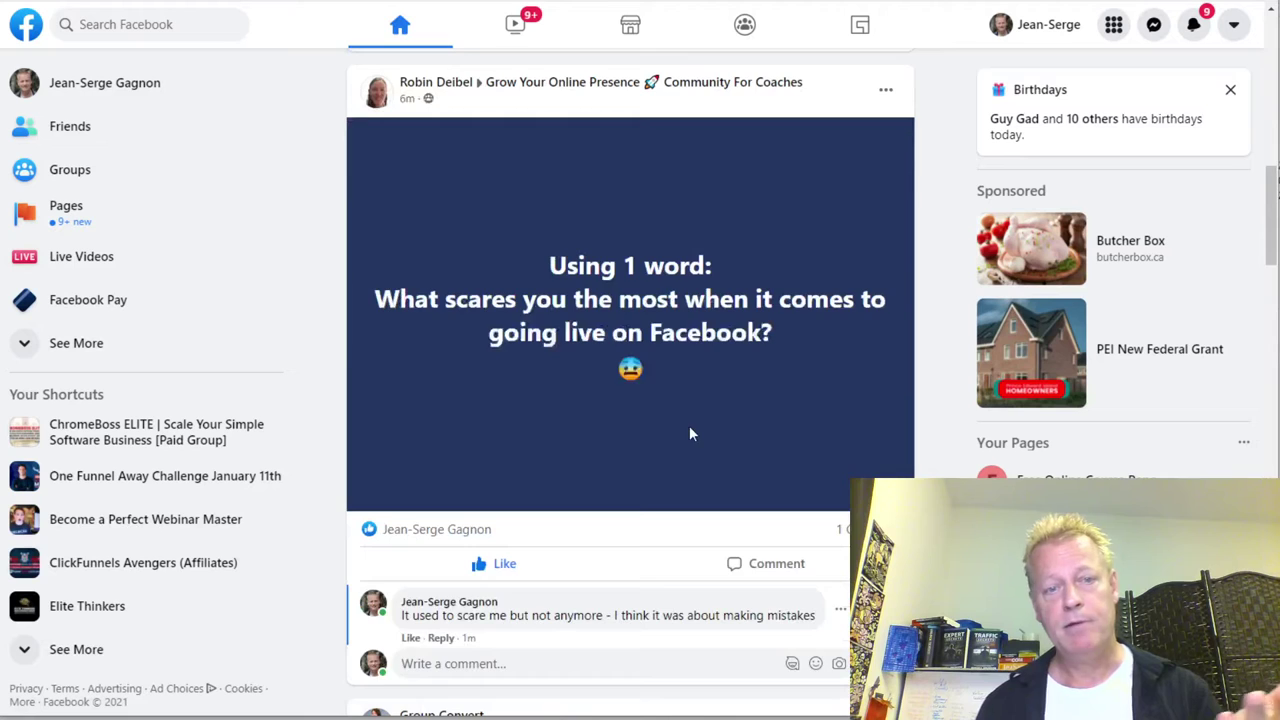
Step: React with Love to the smile quote post and comment 'Keep rocking it - have a great day!'
scroll(682, 388, "down", 9)
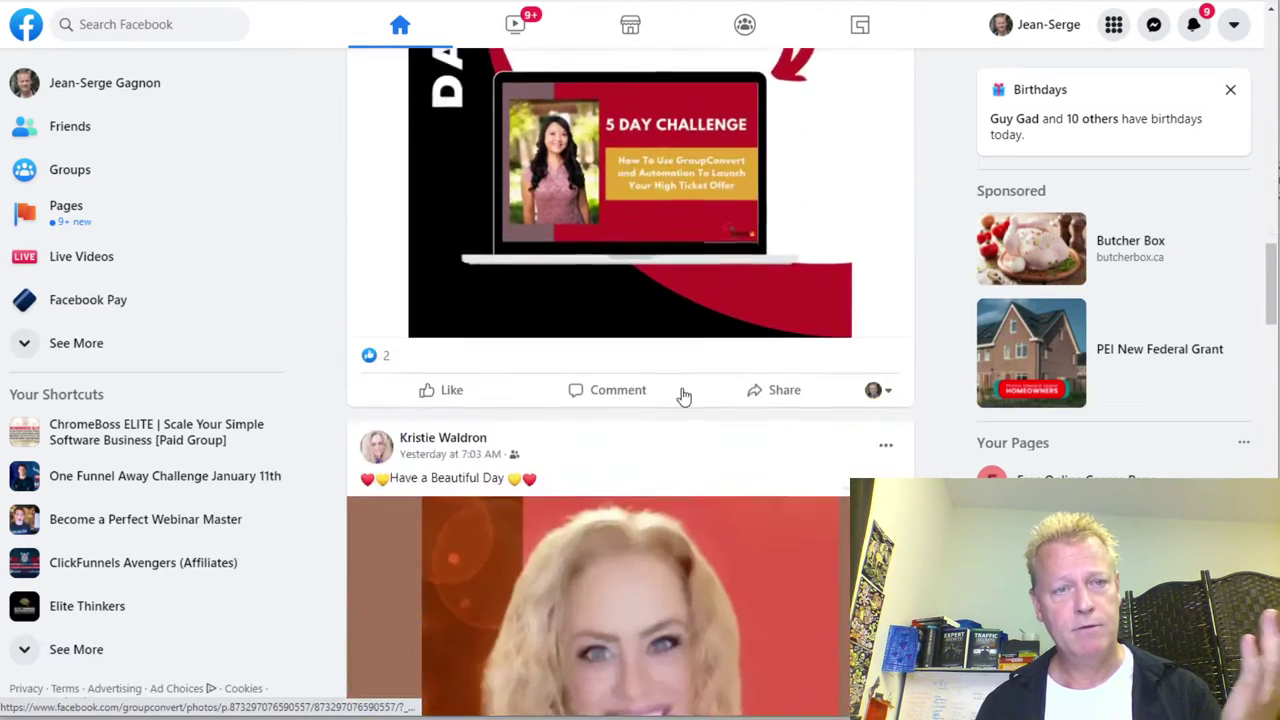
scroll(683, 392, "down", 5)
scroll(590, 500, "up", 2)
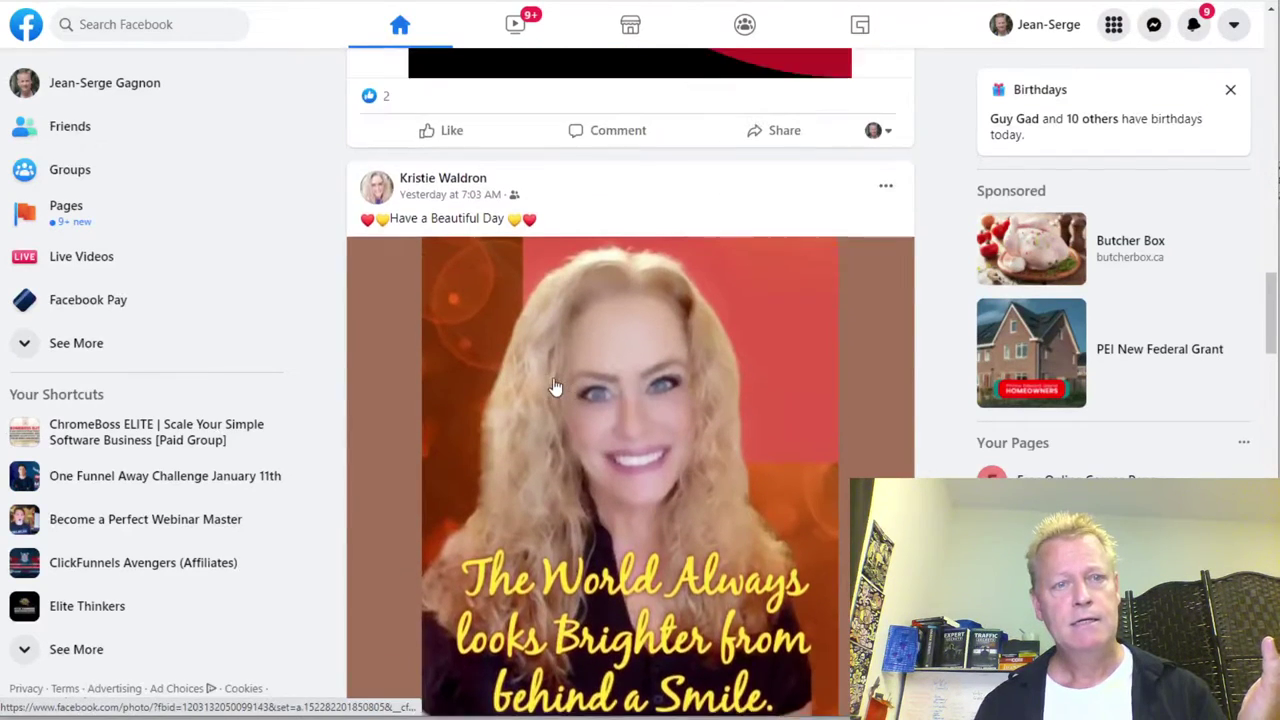
scroll(545, 450, "down", 4)
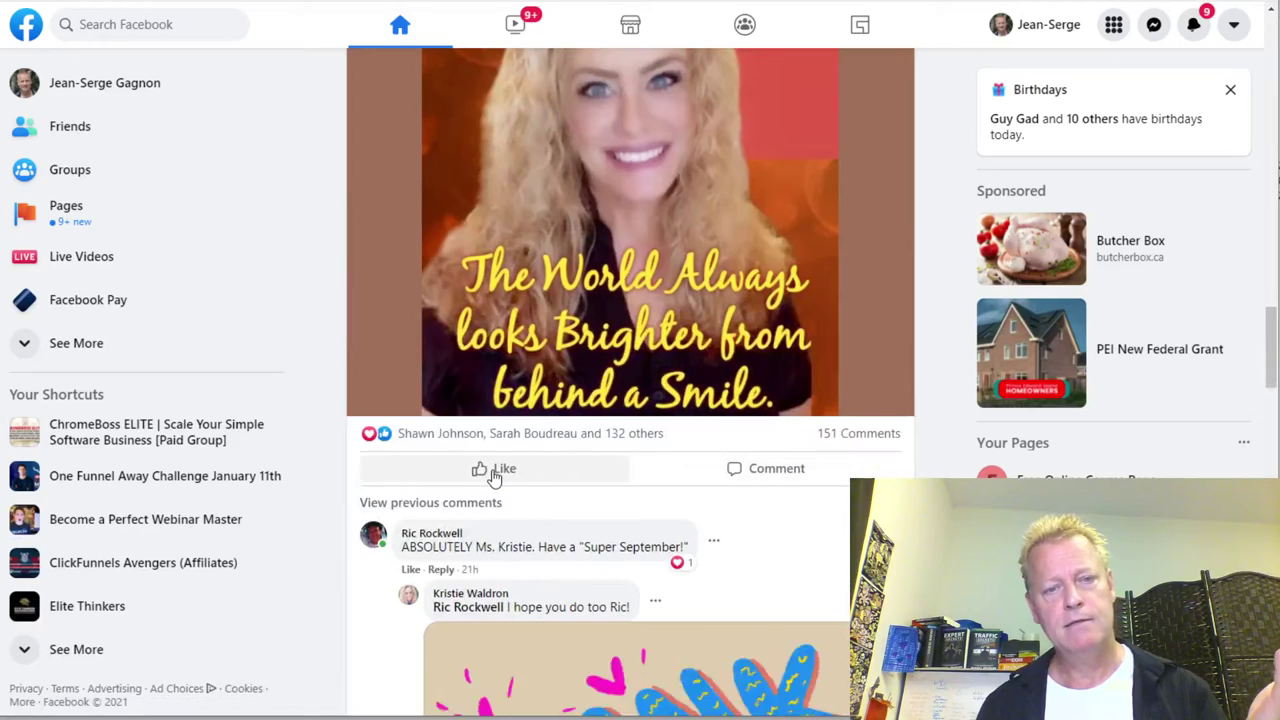
mouse_move(495, 477)
left_click(418, 434)
scroll(601, 657, "down", 4)
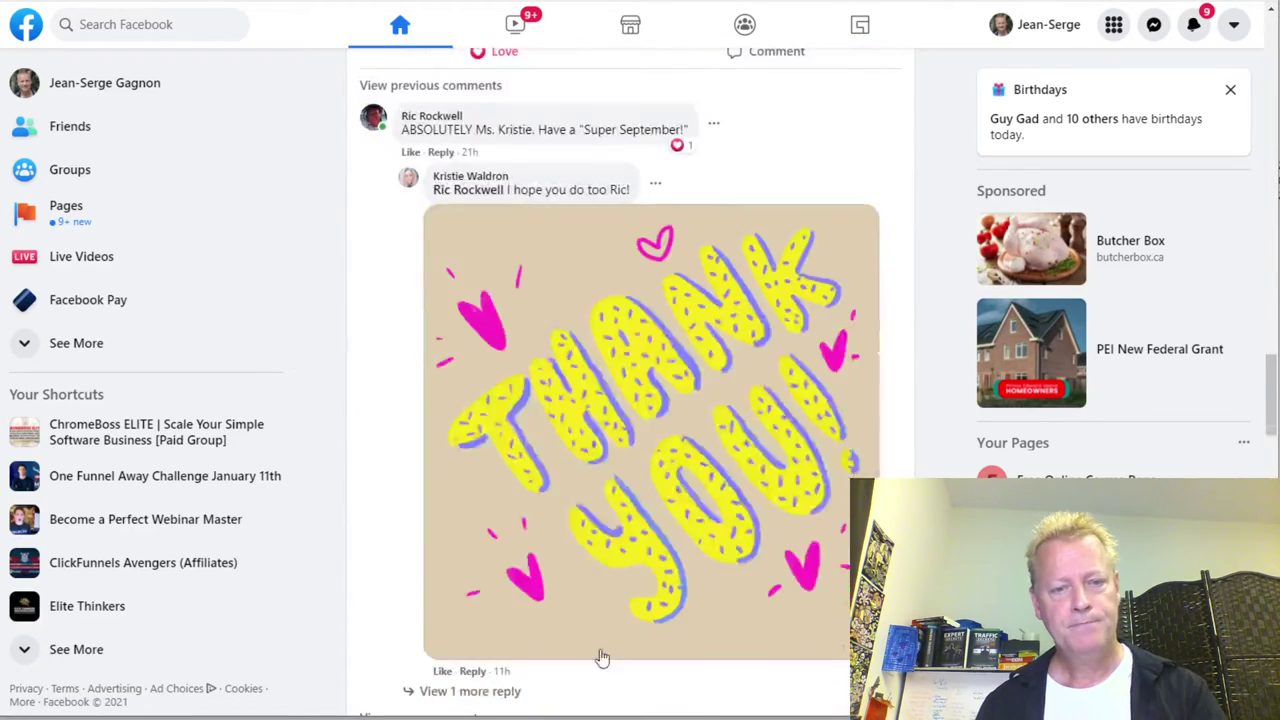
scroll(601, 657, "down", 2)
left_click(524, 496)
type("Keep rocking ")
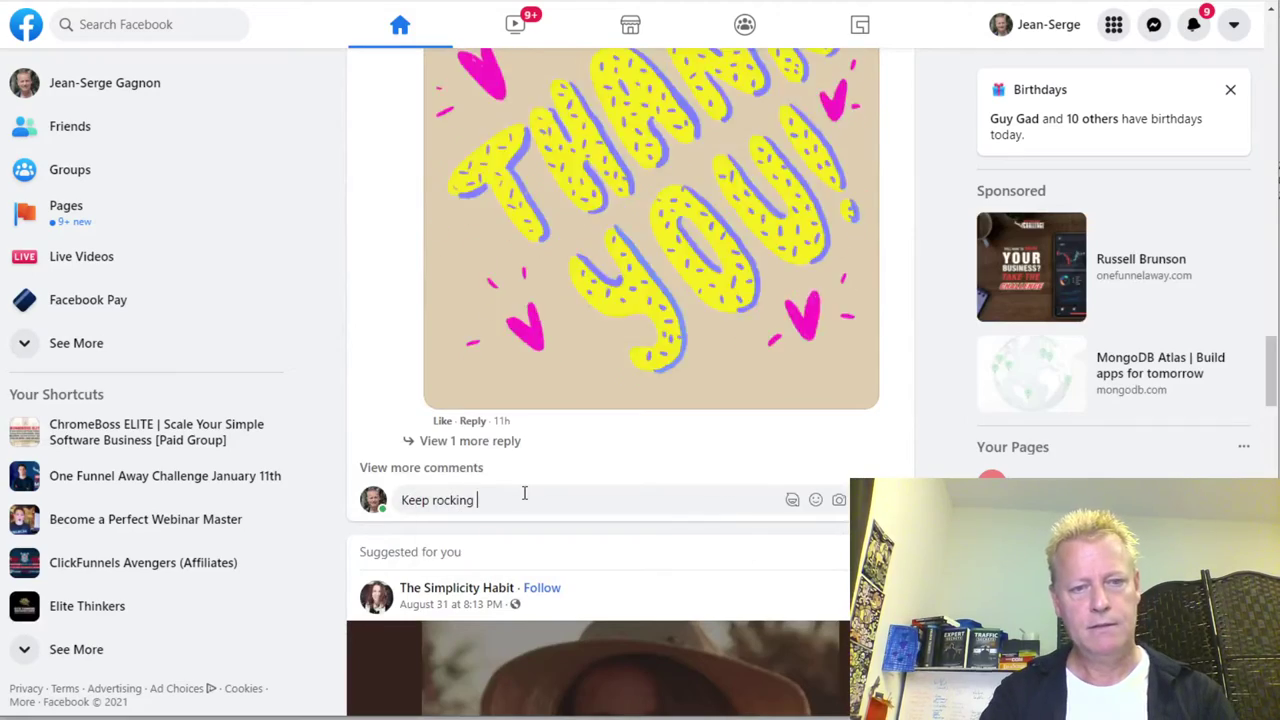
type("it - have a gr")
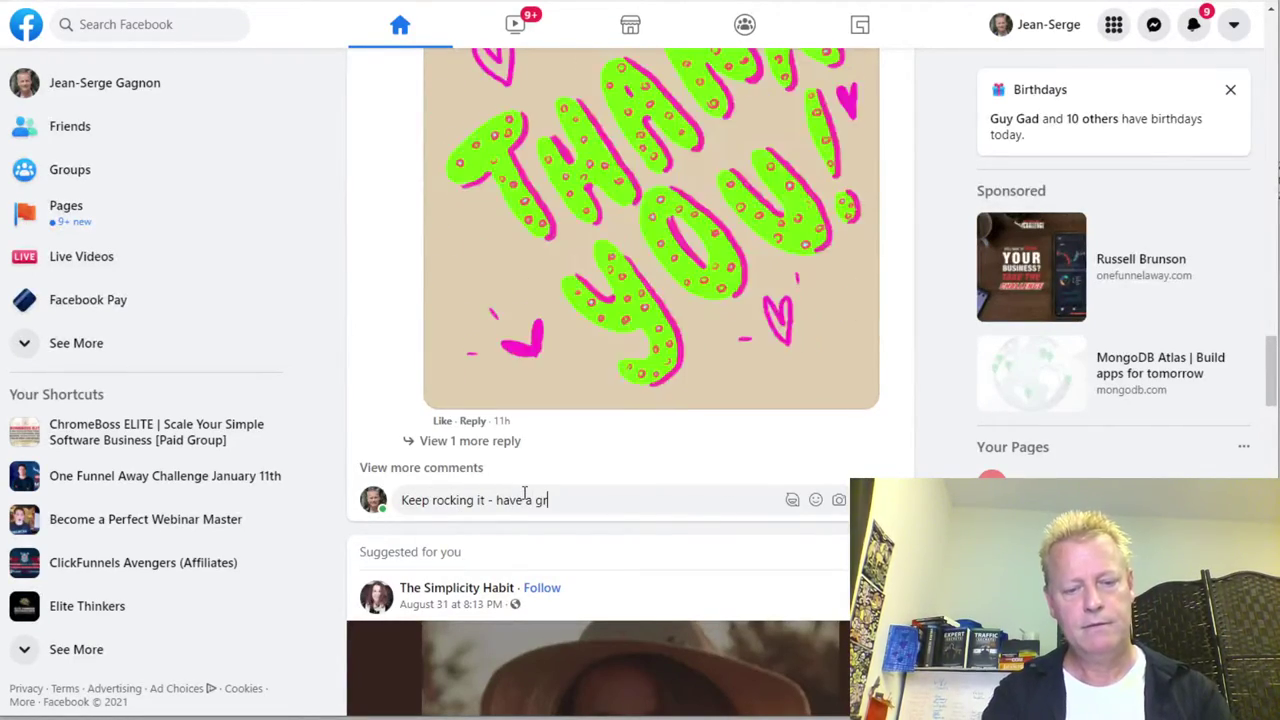
type("eat day!")
key("Return")
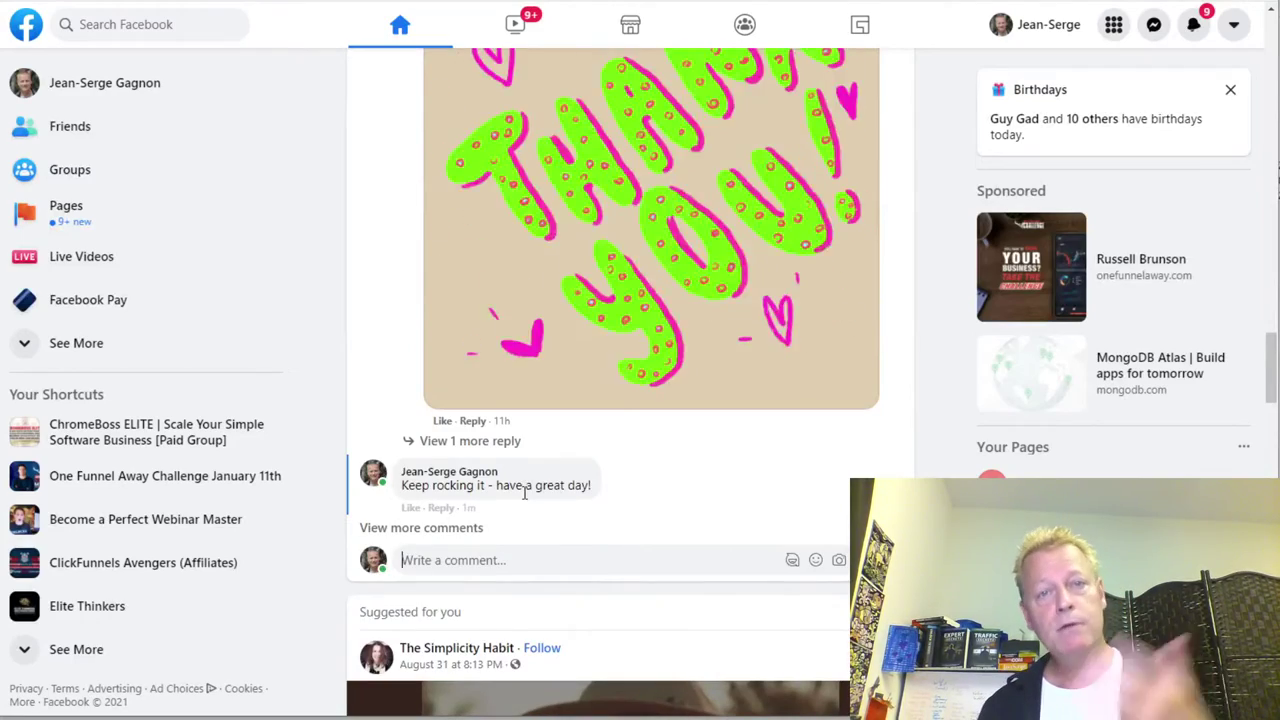
Step: Scroll the news feed down to a friend's photo post with its comments visible
scroll(720, 545, "down", 12)
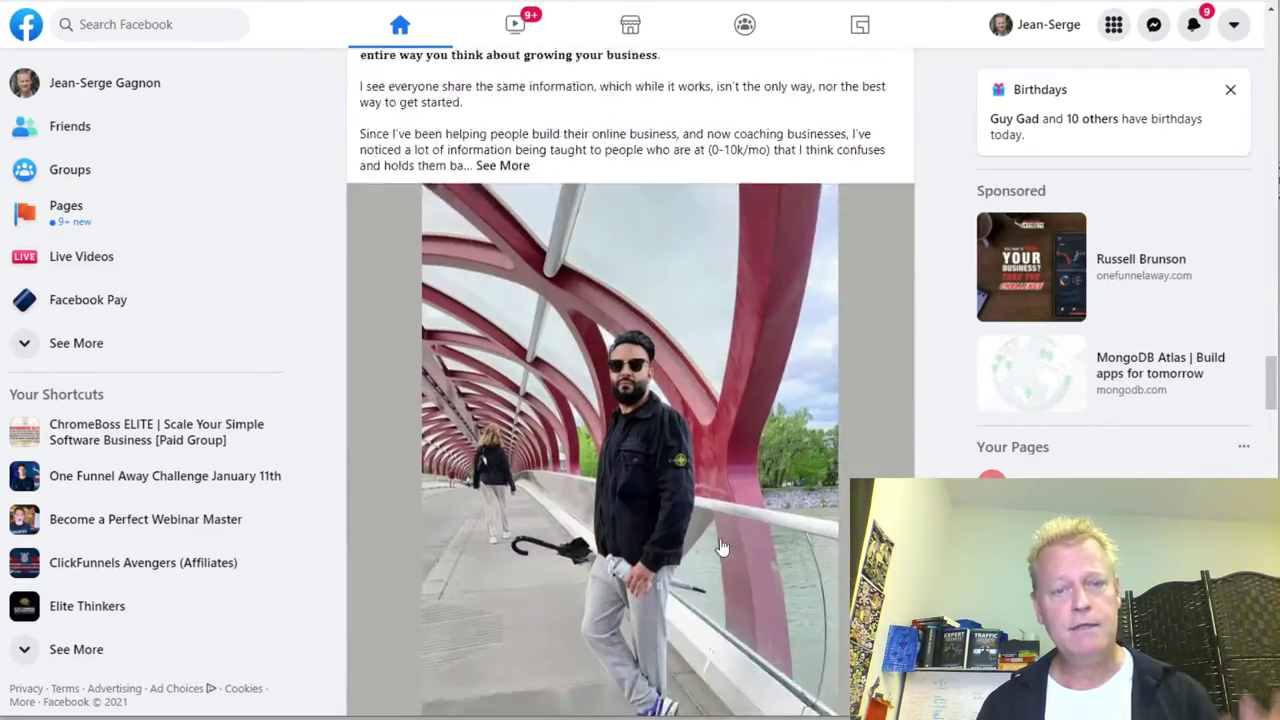
scroll(720, 545, "down", 4)
scroll(715, 542, "up", 4)
scroll(710, 540, "up", 2)
scroll(700, 538, "down", 2)
scroll(693, 537, "down", 1)
scroll(619, 412, "up", 4)
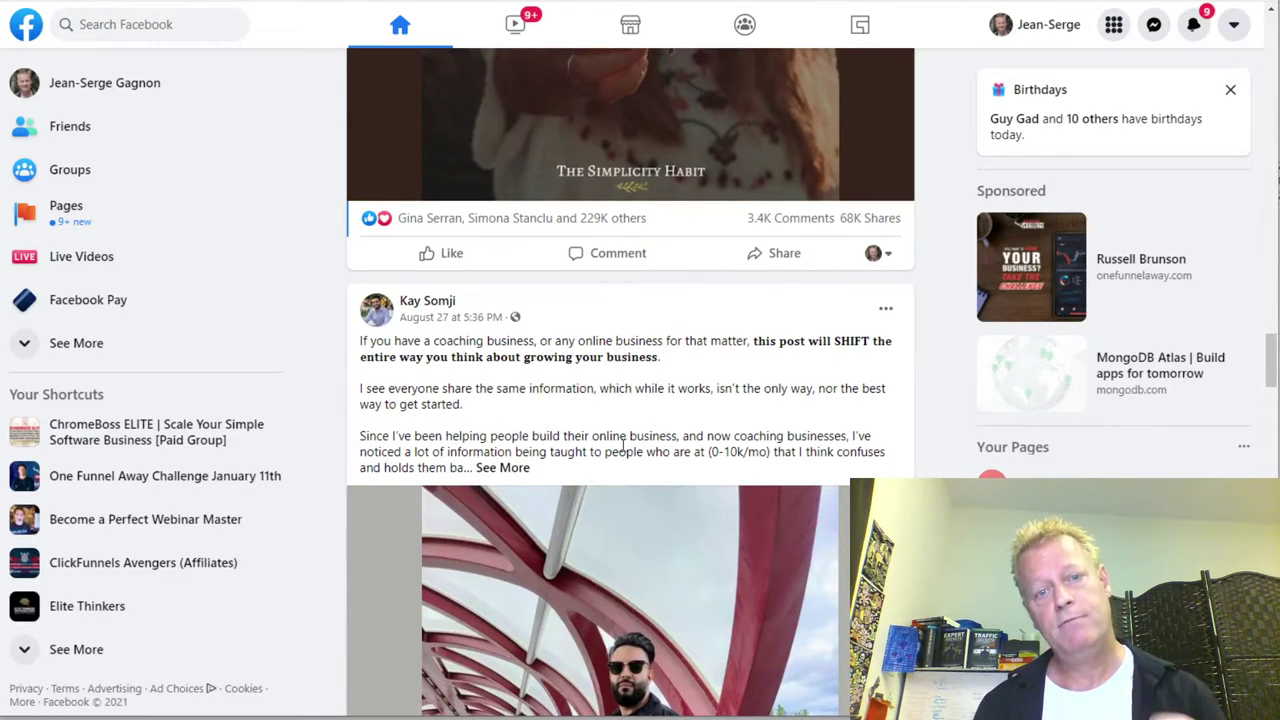
scroll(622, 447, "down", 8)
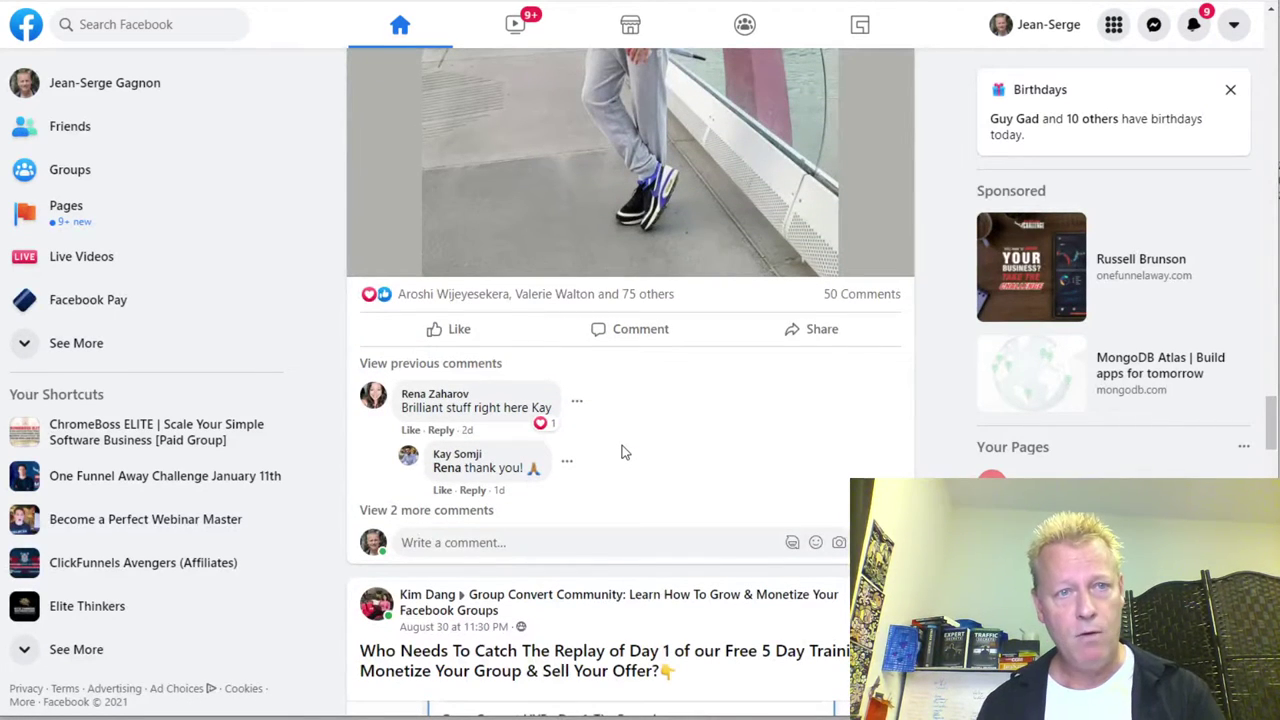
Step: In Notepad, change tip 1's range from 15-30 to 5-15 minutes and append 'in the feed'
key("alt+Tab")
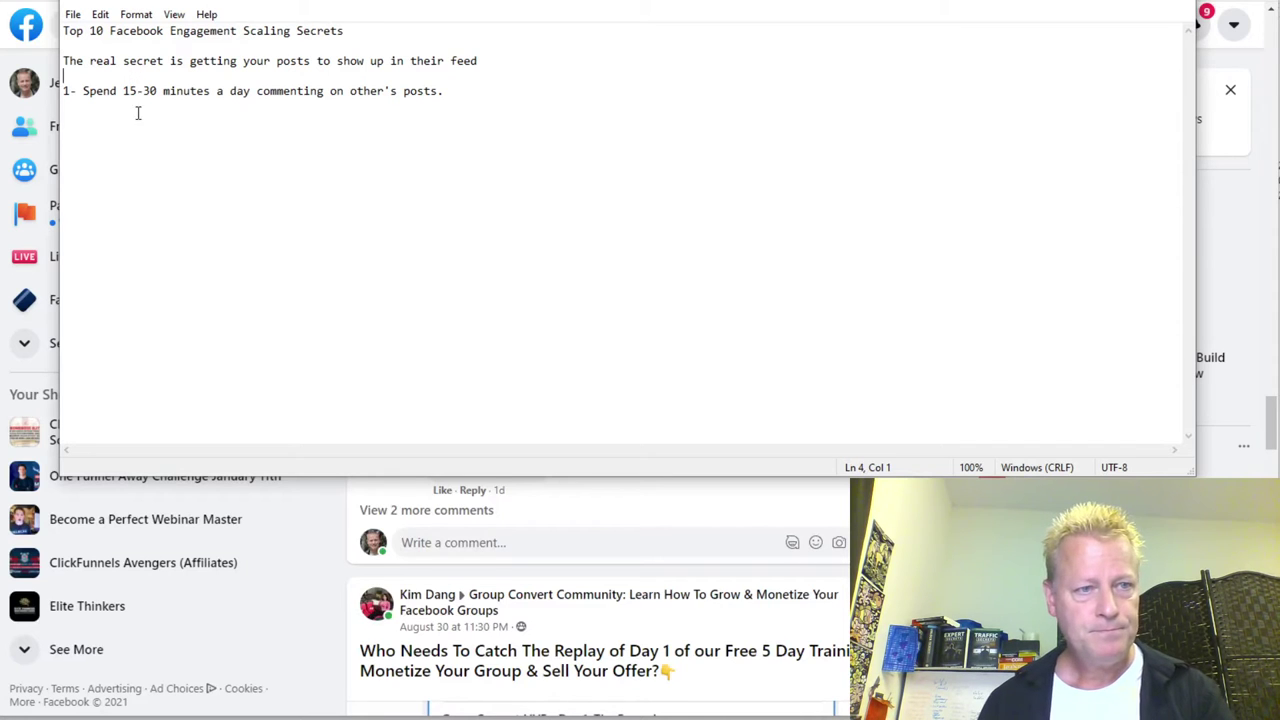
key("Delete")
key("Right")
key("Right")
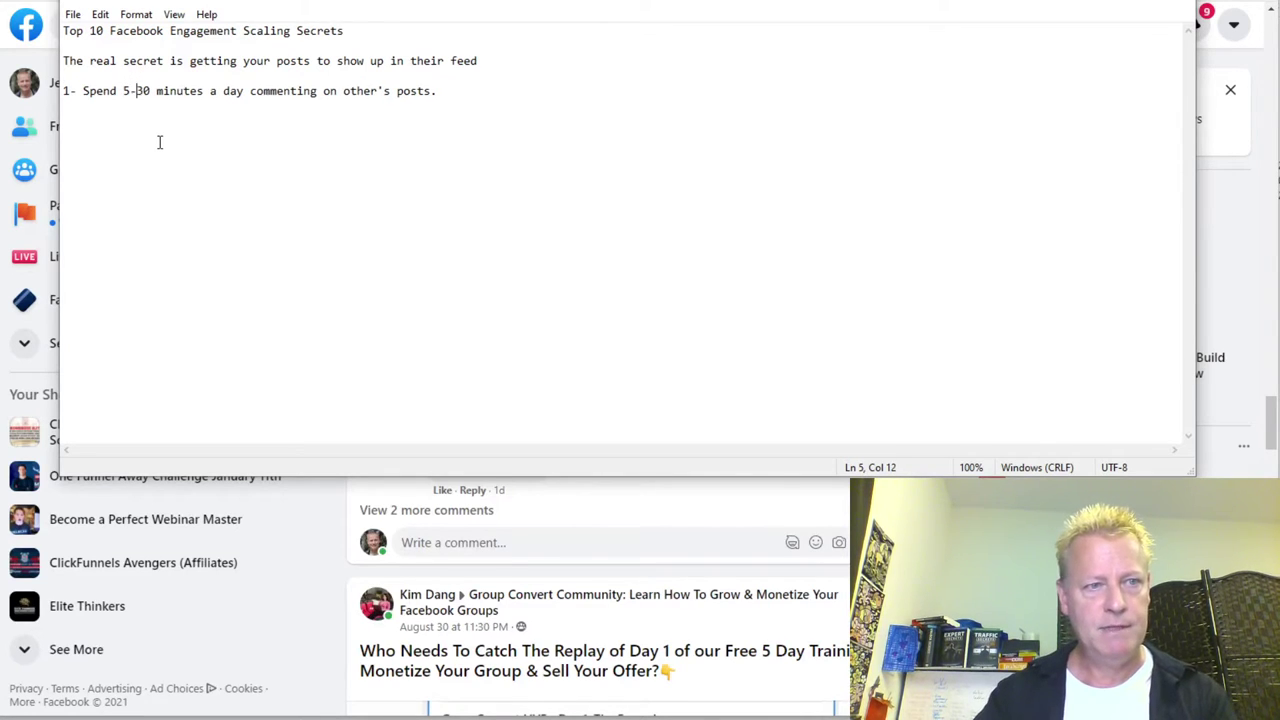
key("BackSpace")
key("BackSpace")
type("15")
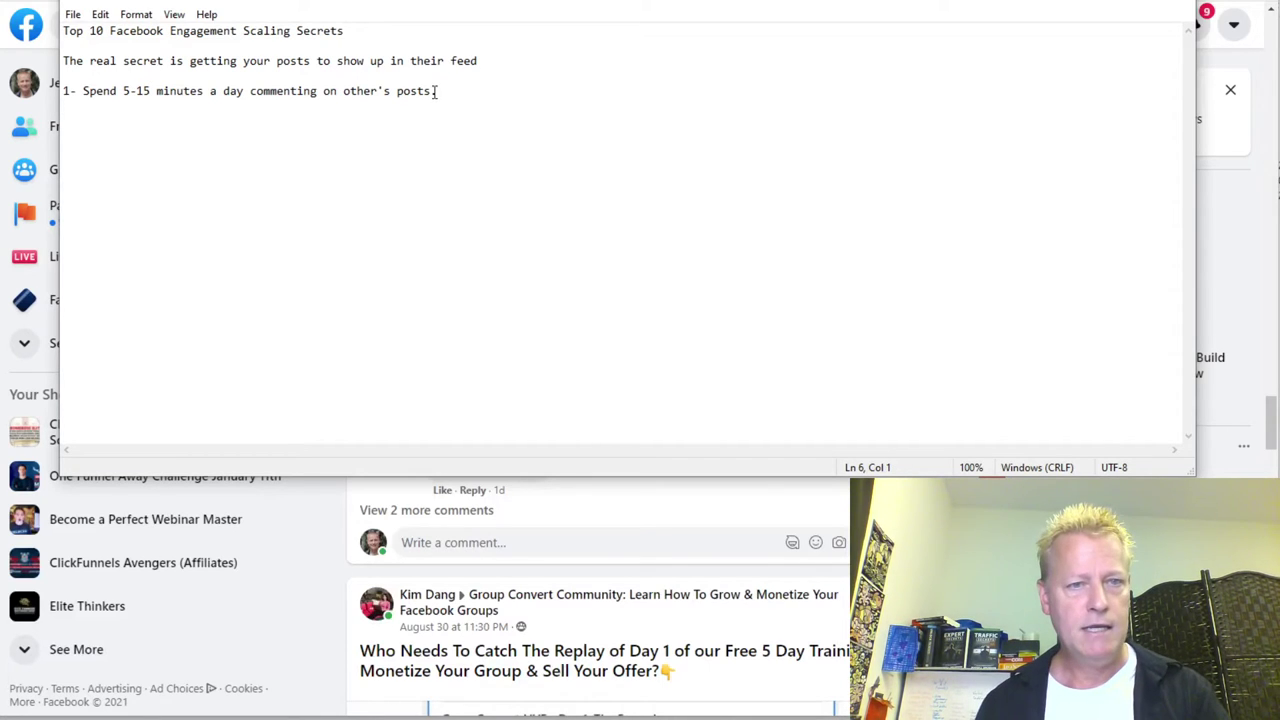
type("in the feed.")
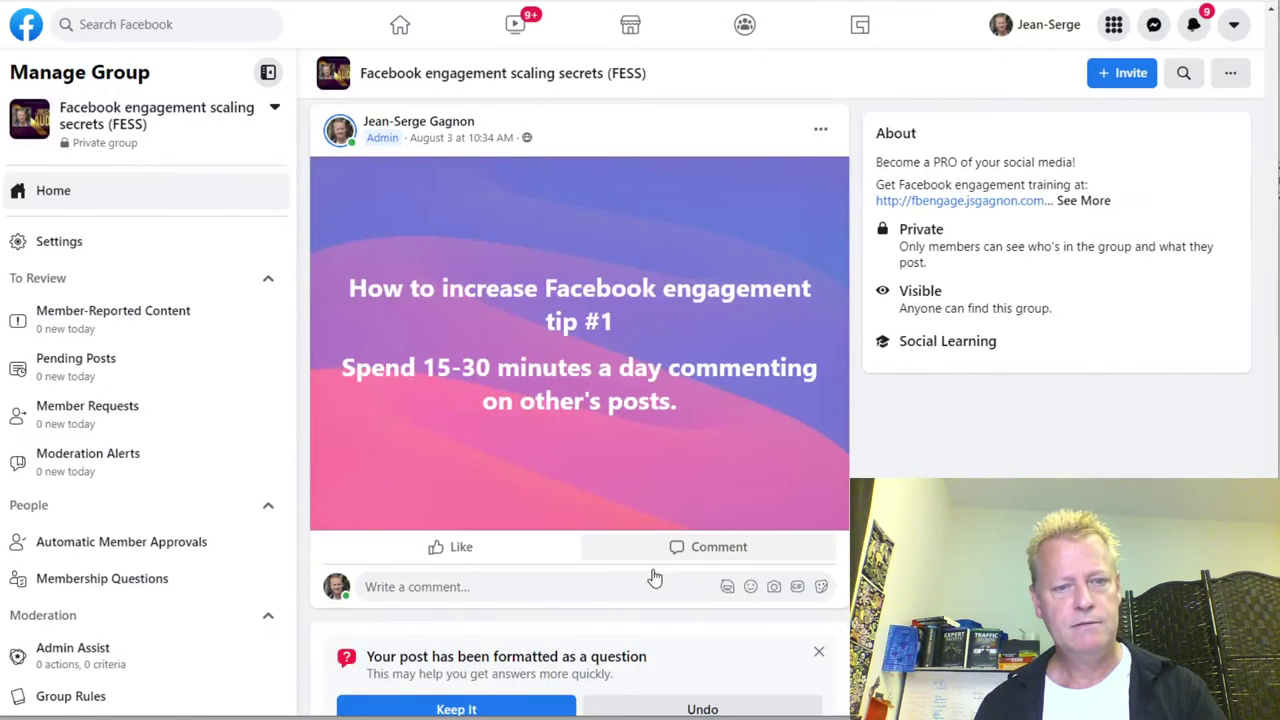
Step: Copy the tip #2 sentence 'Reply to every comment on your posts.' into the notes as item 2
scroll(651, 574, "up", 4)
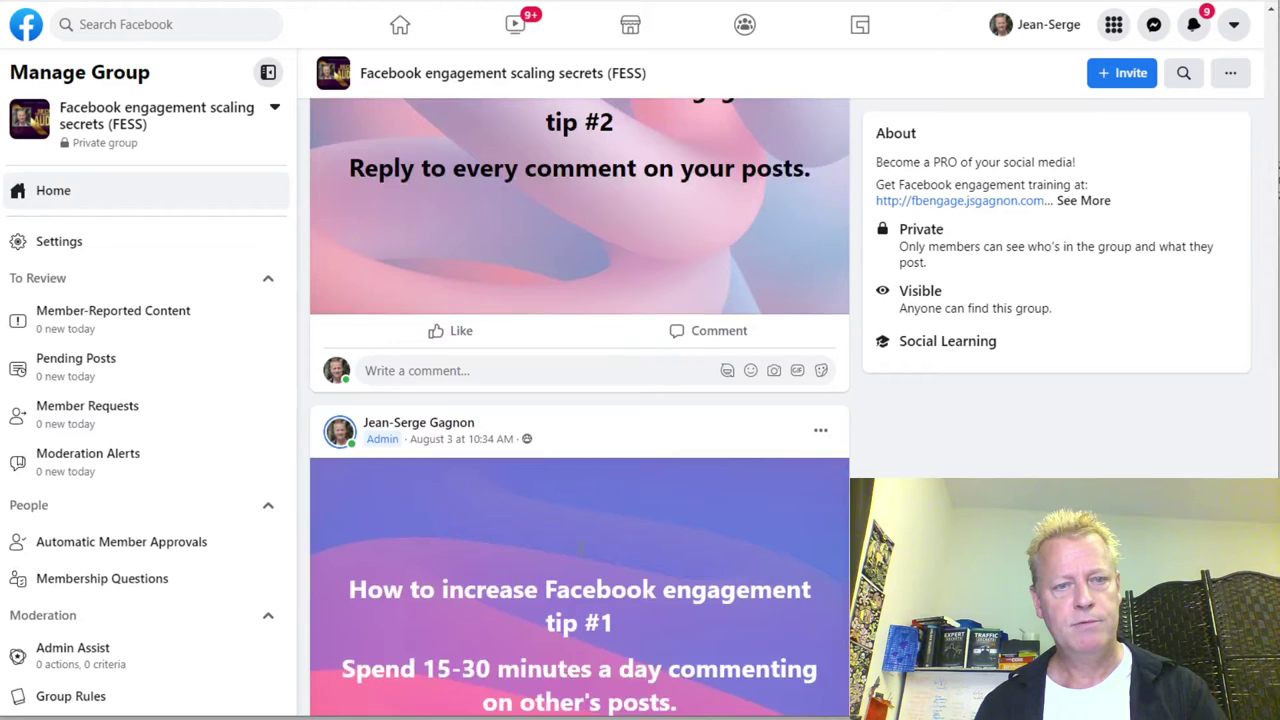
scroll(580, 550, "up", 1)
left_click_drag(350, 284, 811, 300)
key("ctrl+c")
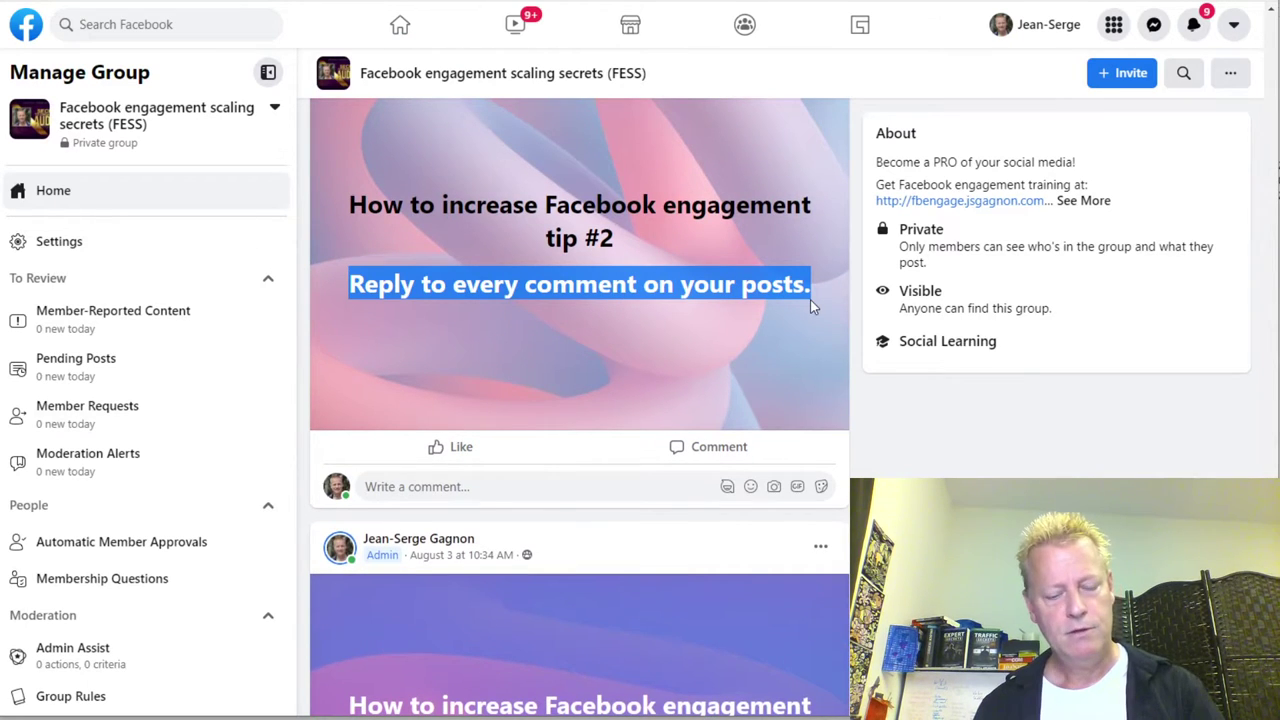
key("alt+Tab")
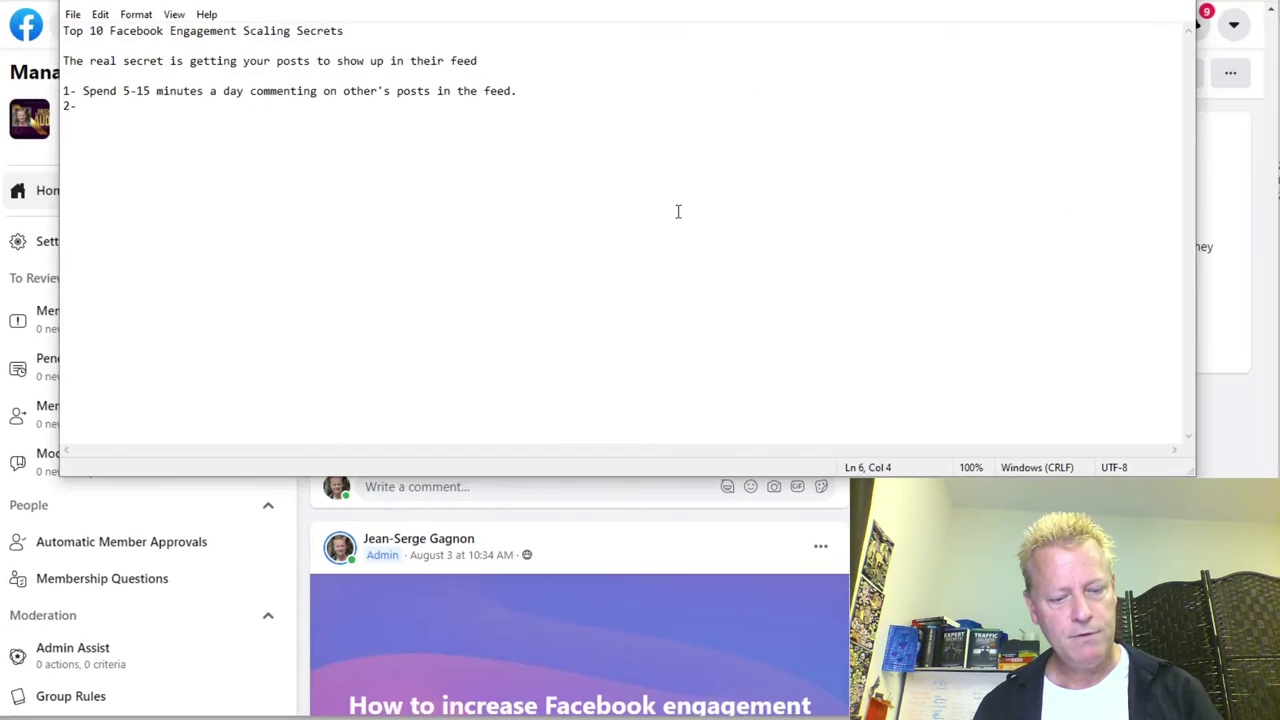
key("ctrl+v")
key("Return")
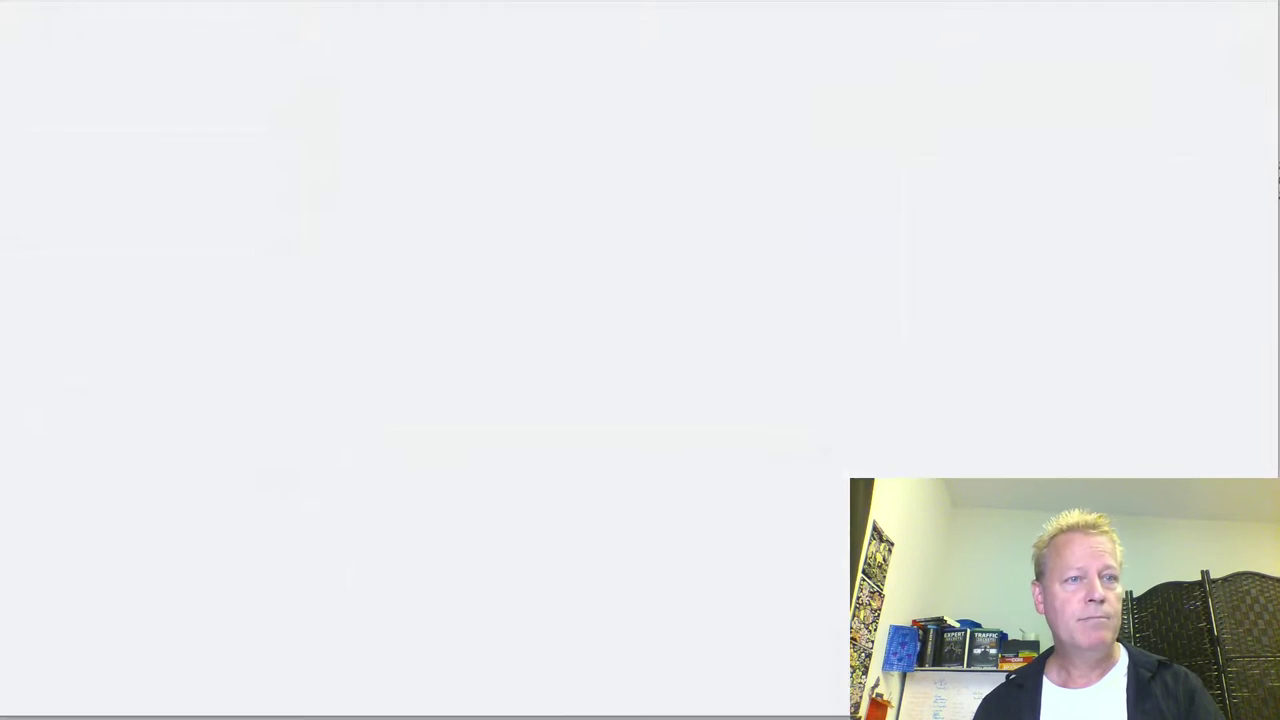
key("alt+Left")
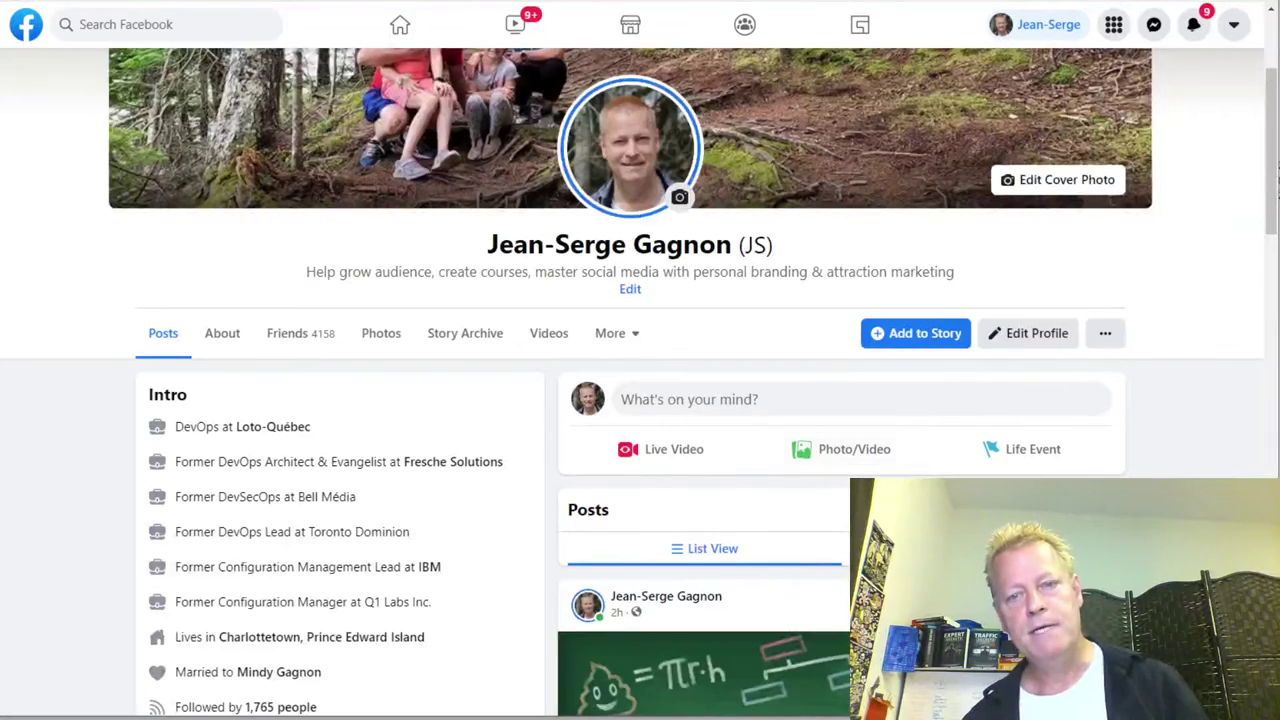
Step: Scroll down to the goat photo post and reveal all of its comments
scroll(1018, 449, "down", 5)
scroll(1018, 449, "down", 3)
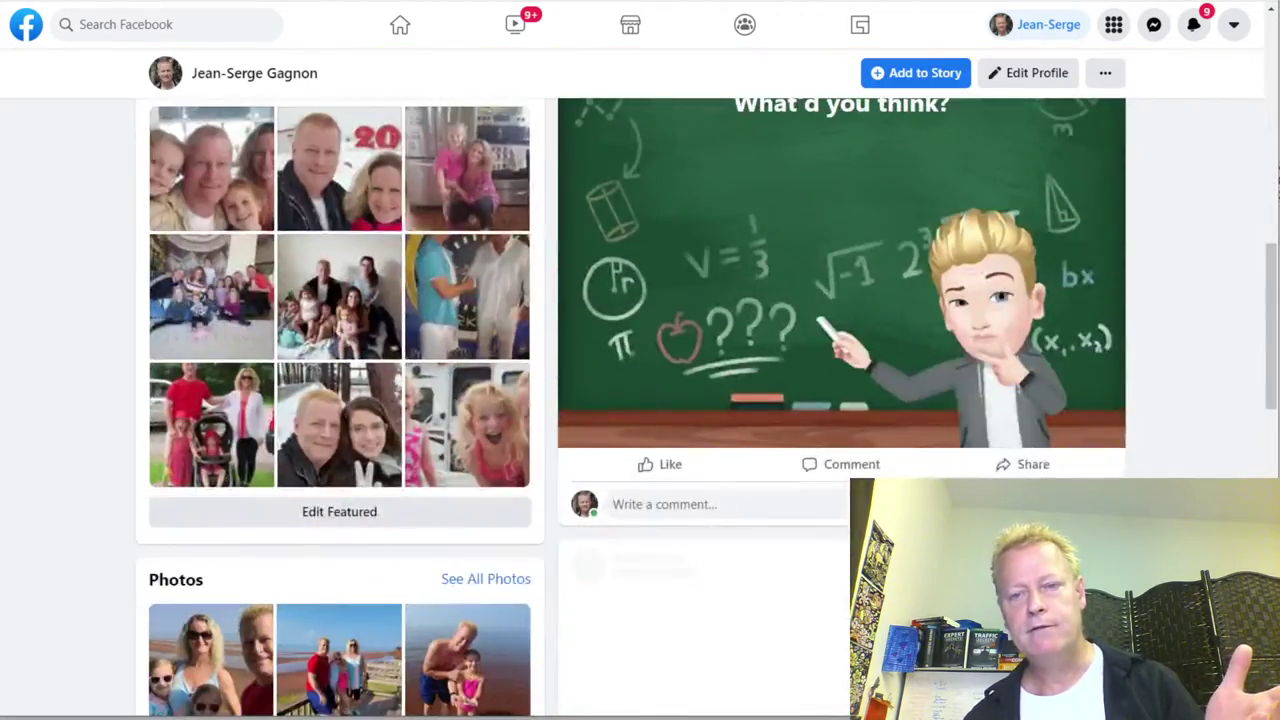
scroll(966, 458, "down", 4)
scroll(966, 458, "down", 3)
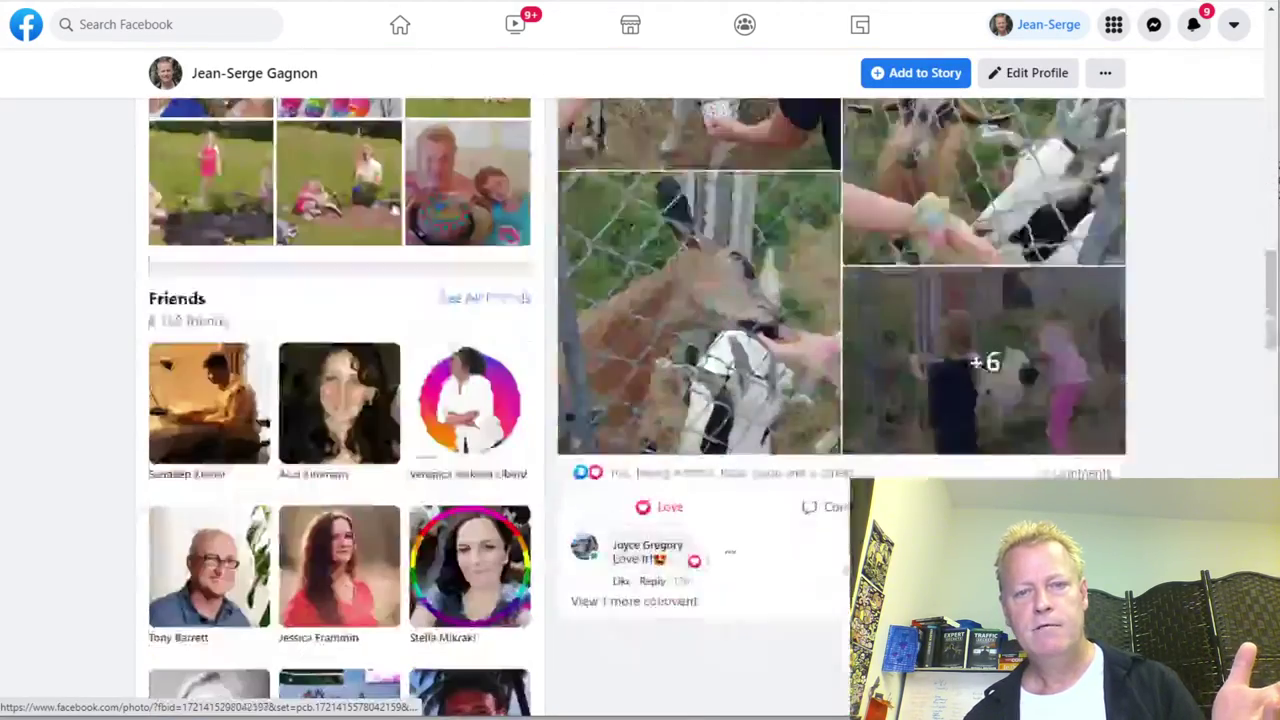
left_click(1060, 298)
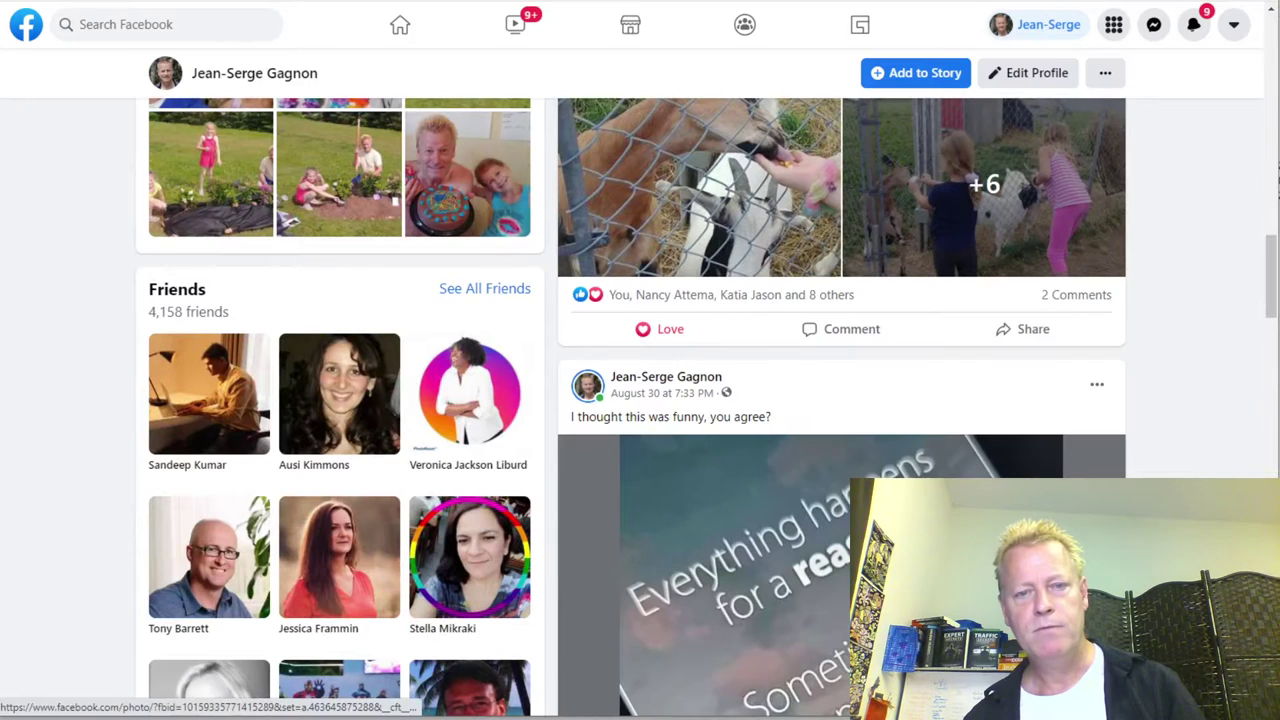
left_click(1076, 297)
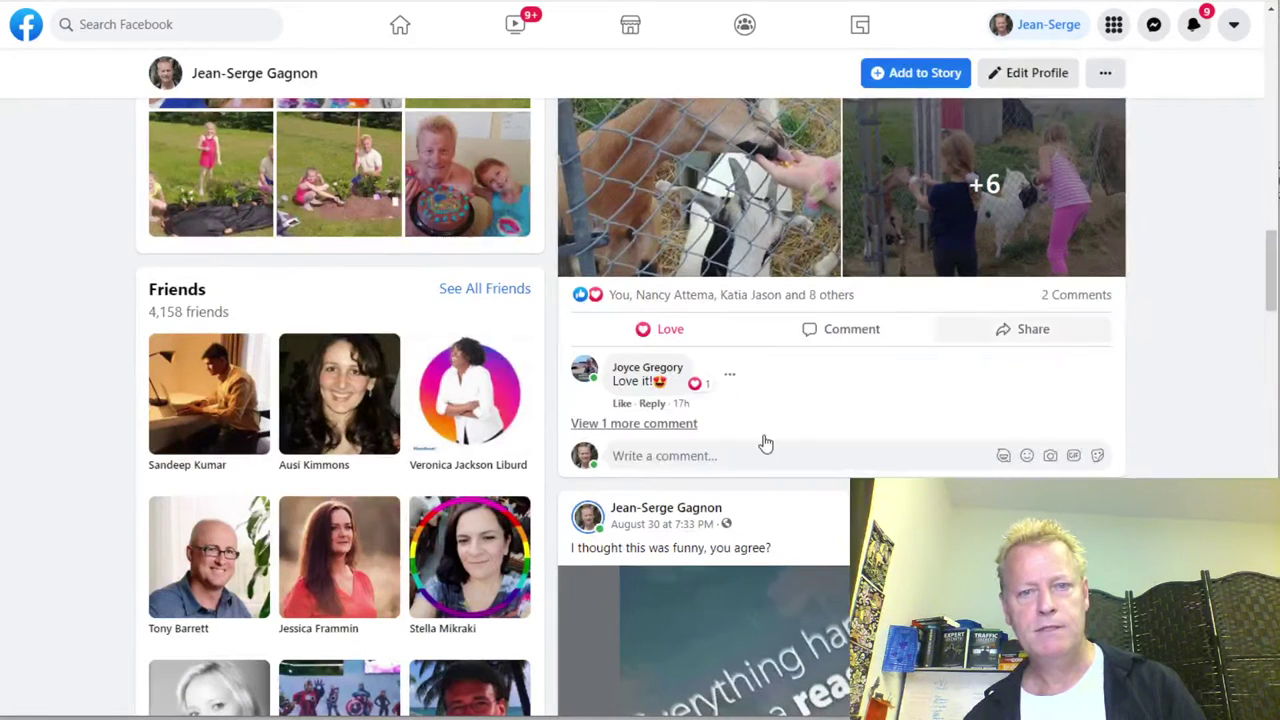
left_click(649, 424)
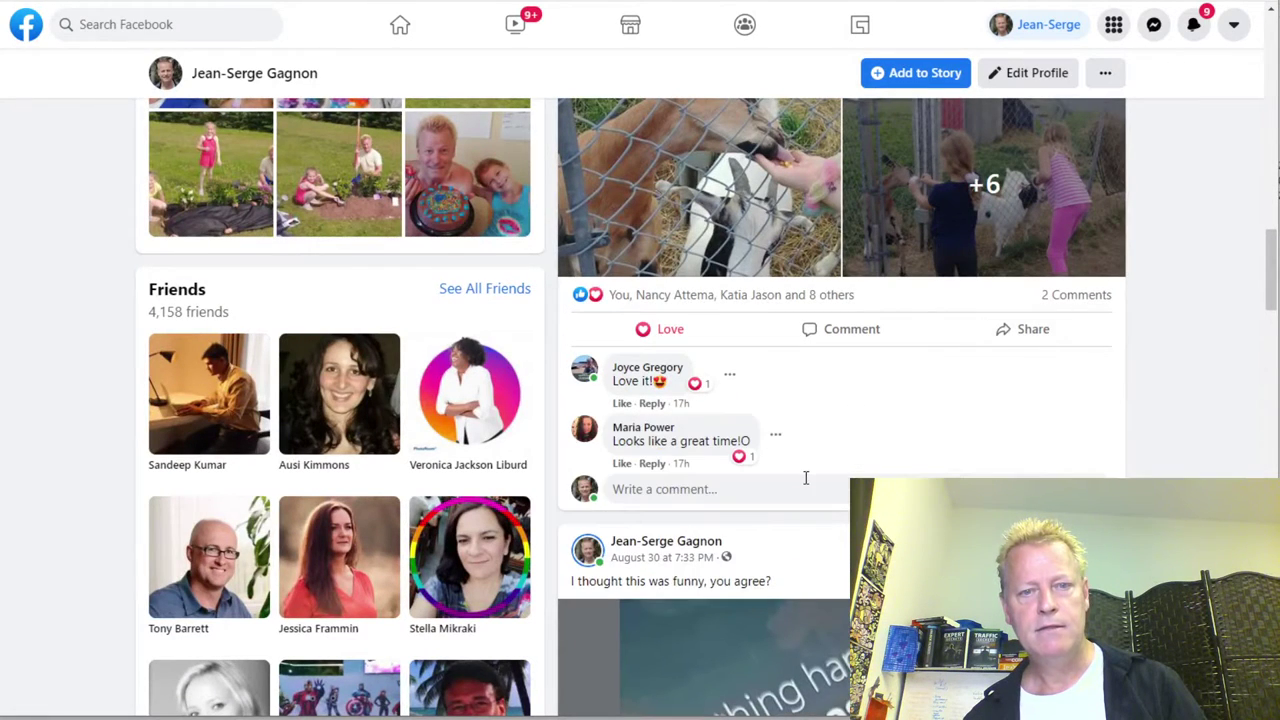
Step: Love the 'Looks like a great time' and 'Love it!' comments, replying 'it was!' and 'awestoo!'
mouse_move(628, 470)
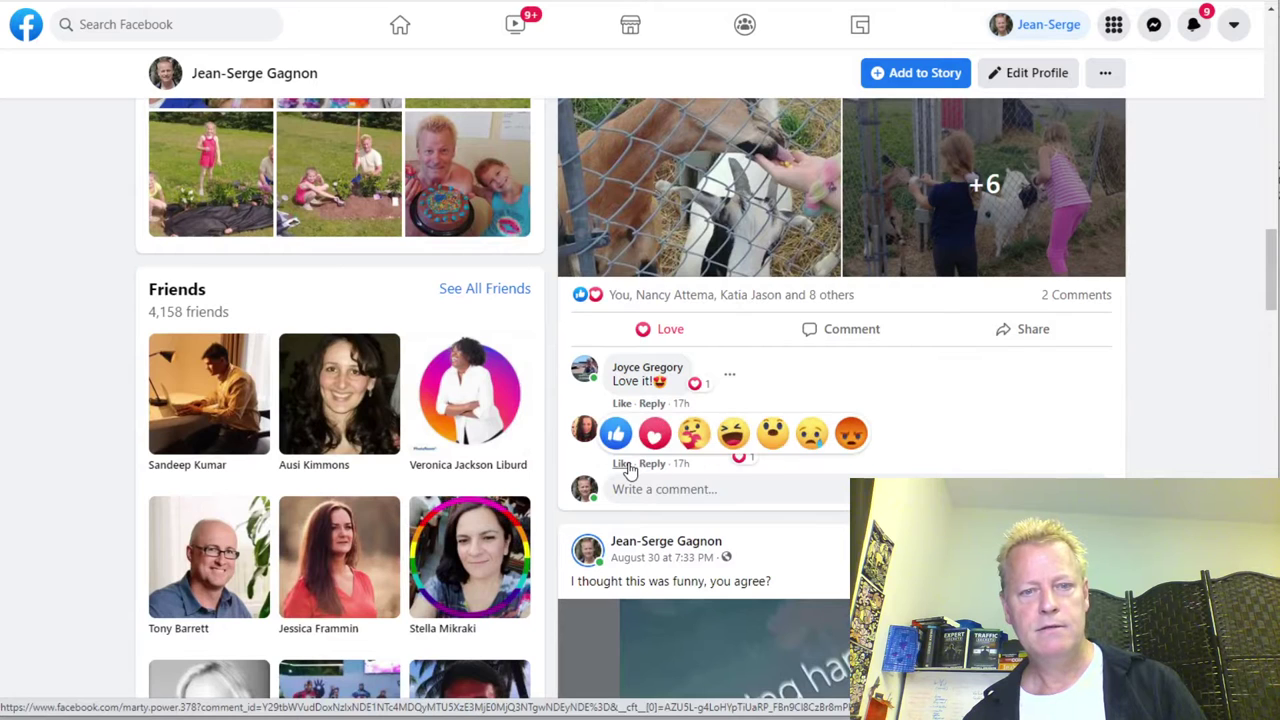
left_click(654, 432)
left_click(655, 463)
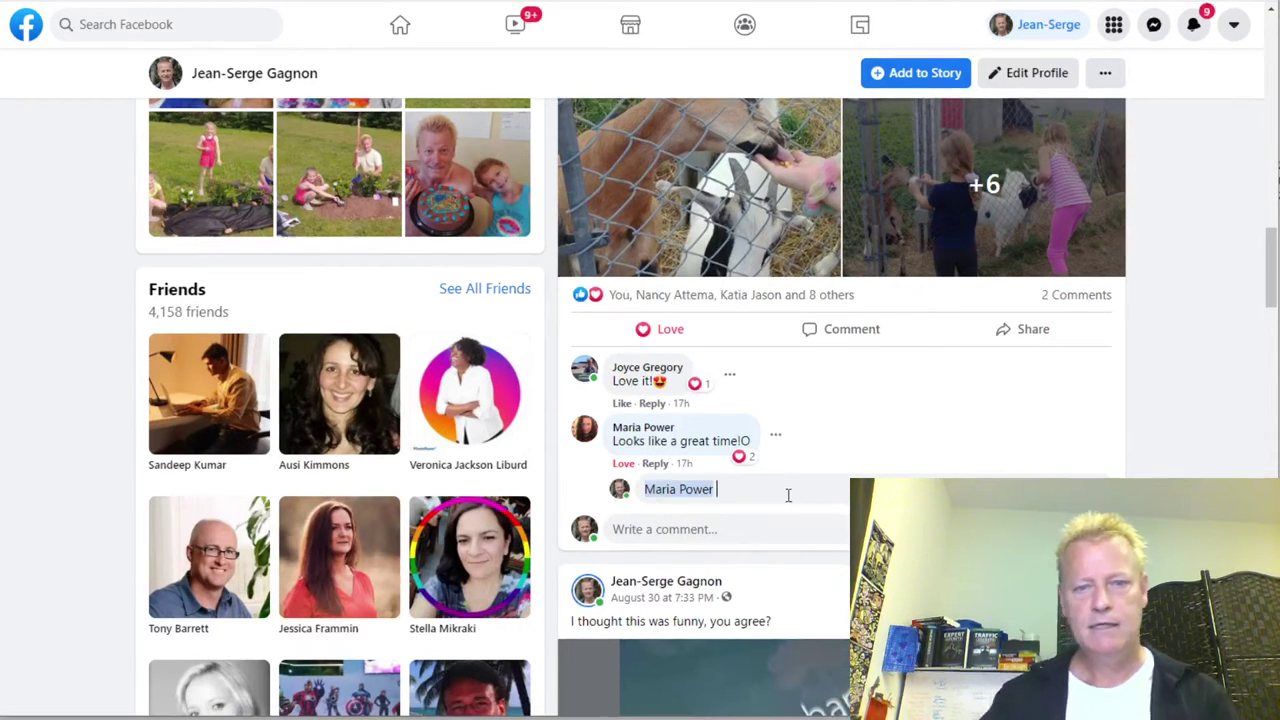
type("it was!")
key("Return")
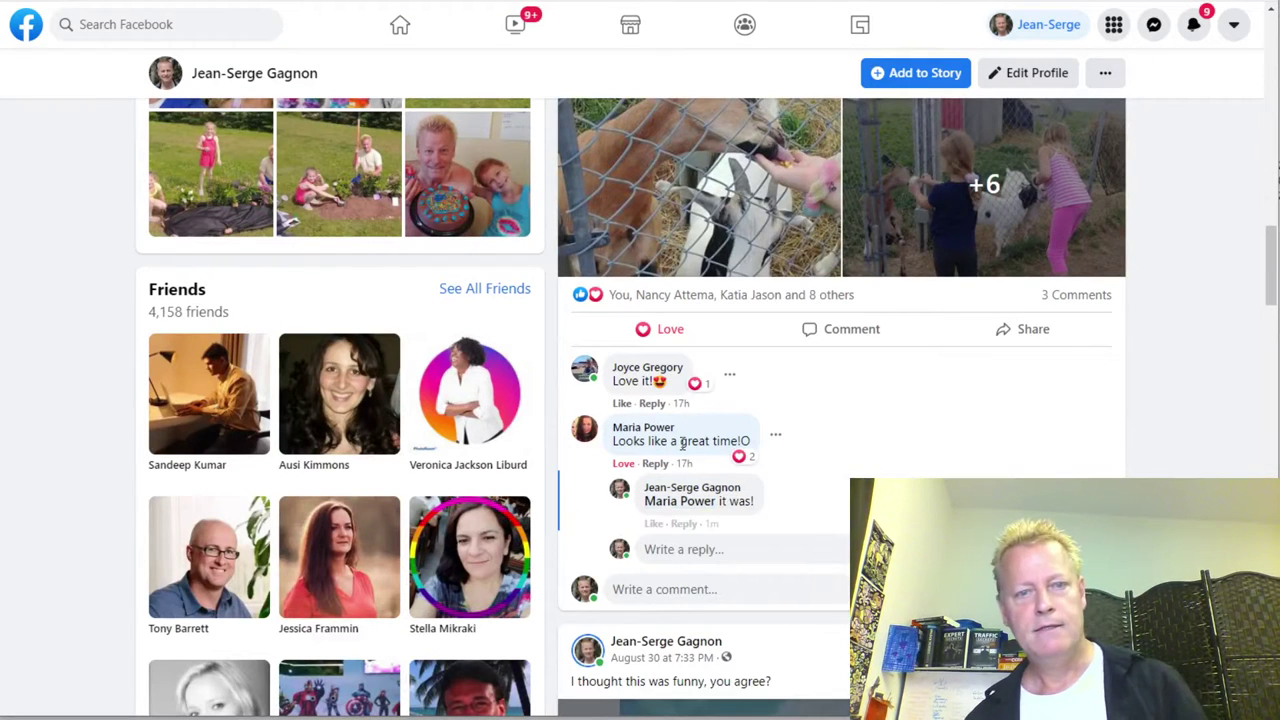
mouse_move(622, 405)
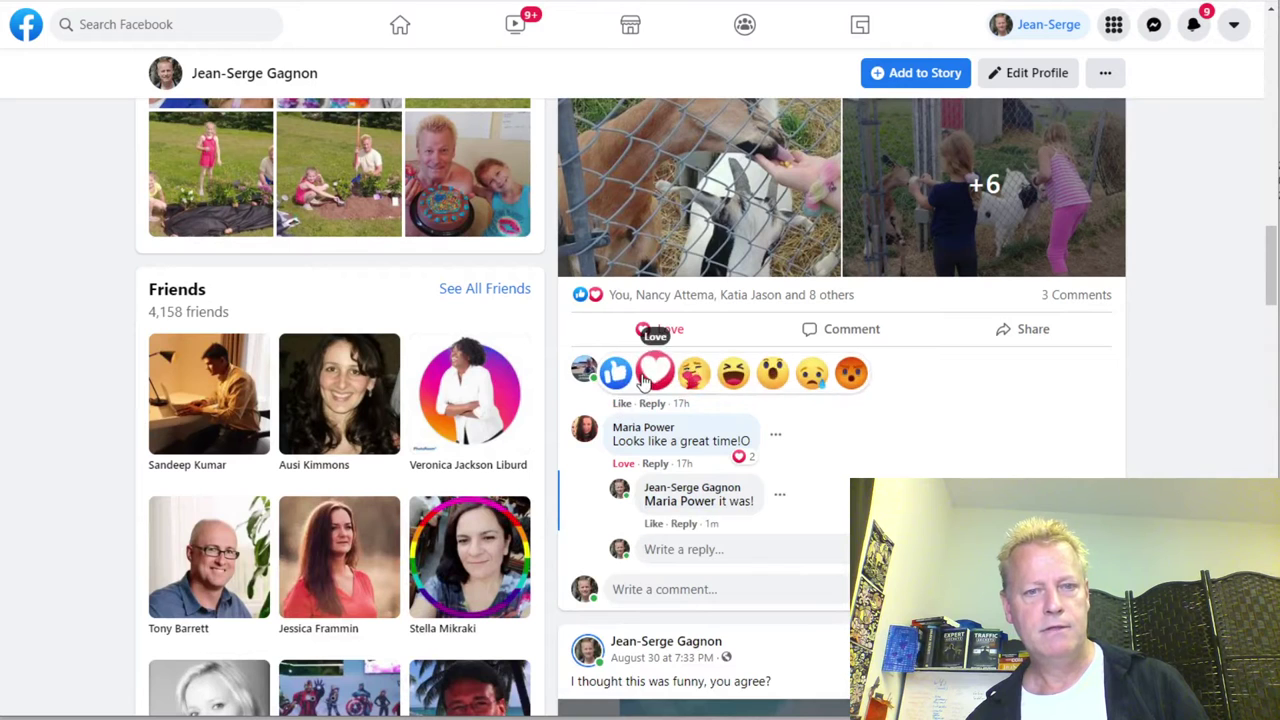
left_click(656, 372)
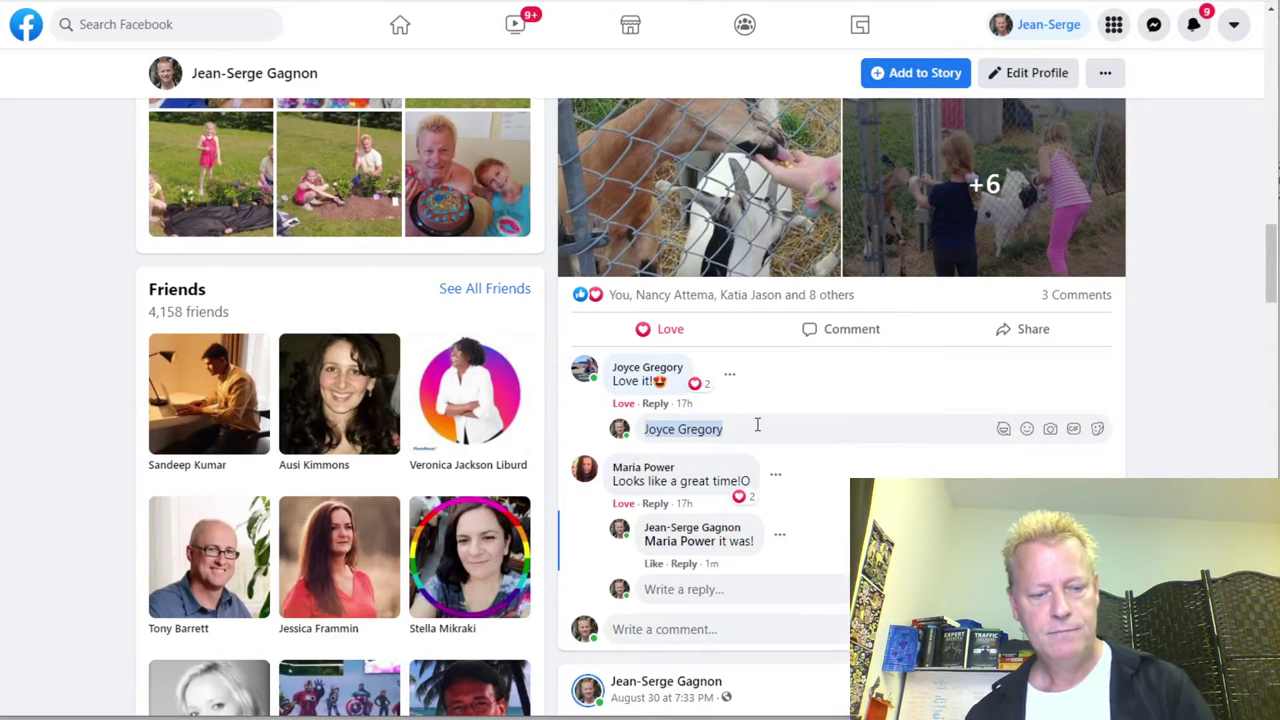
type("aweso")
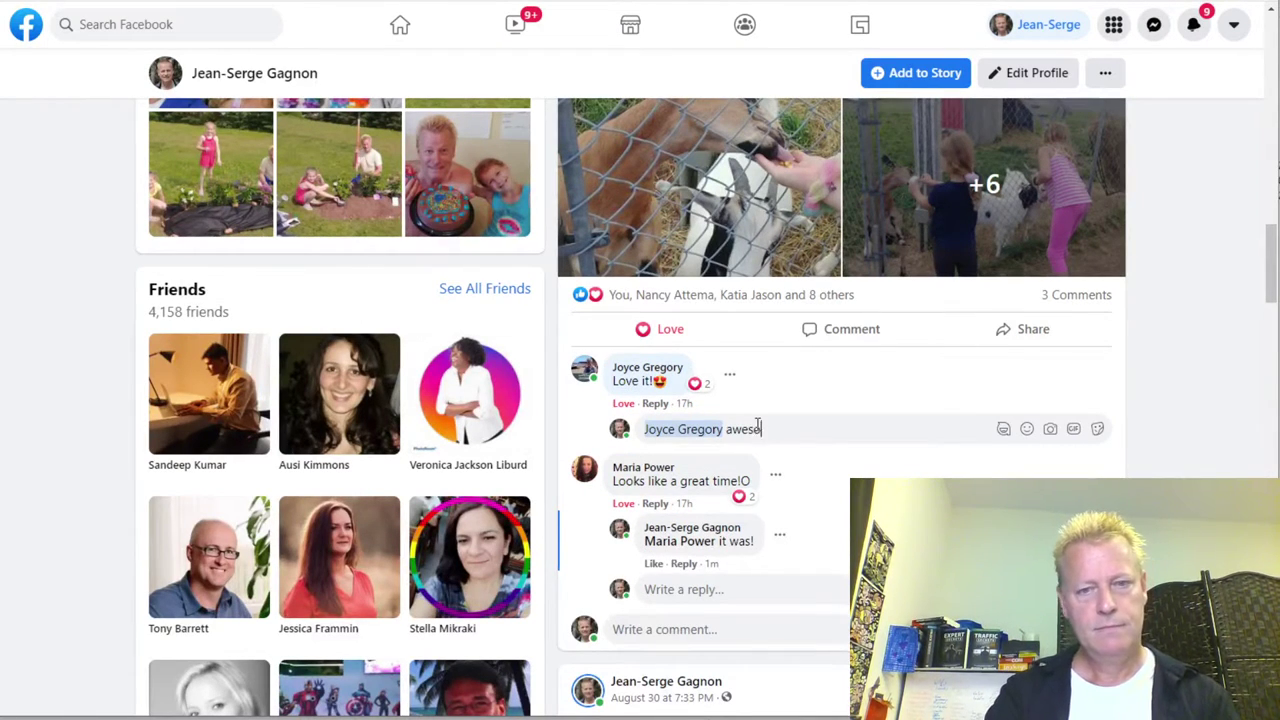
type("too!")
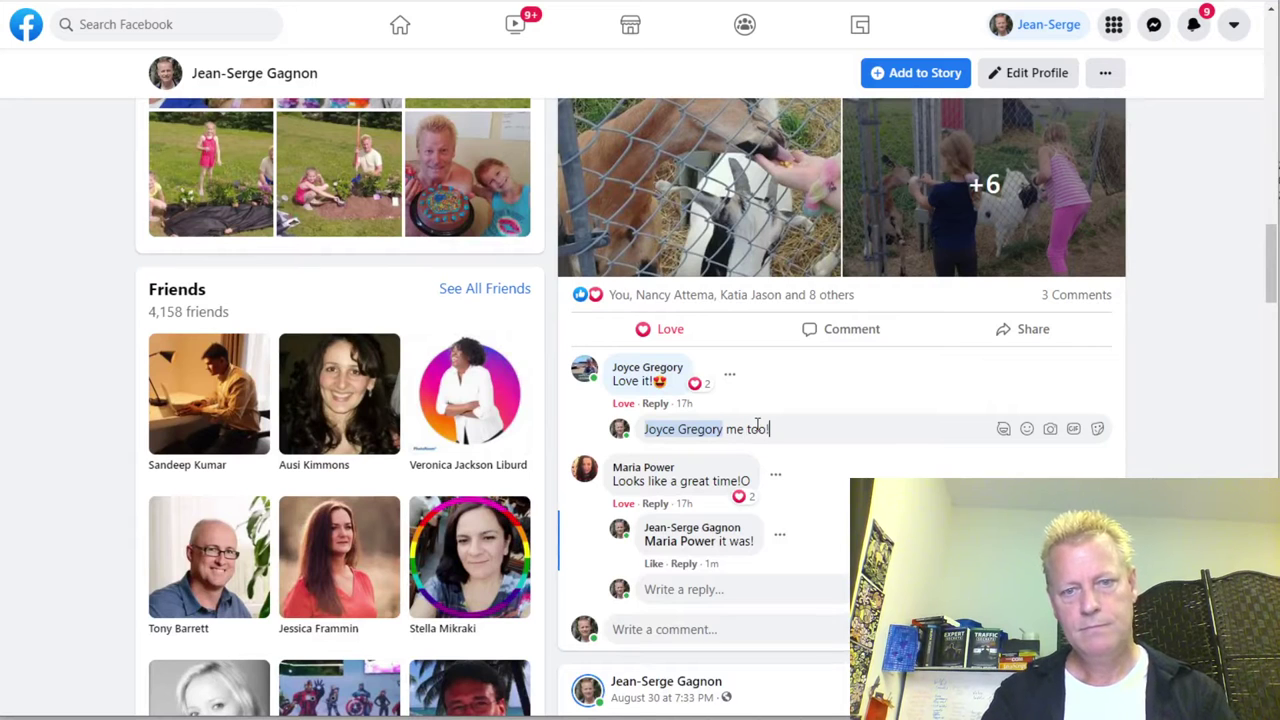
key("Return")
Step: Expand the full comment thread on the 'Everything happens for a reason' post
scroll(789, 440, "down", 3)
scroll(789, 440, "down", 6)
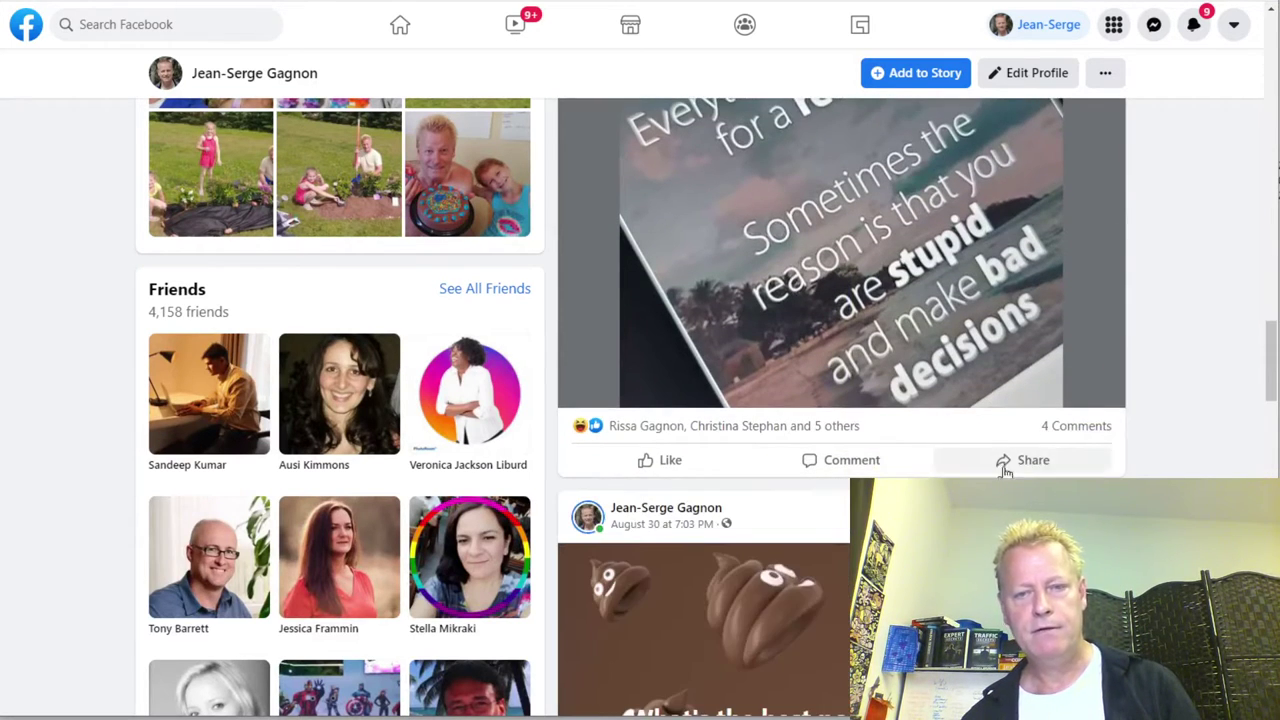
left_click(1064, 426)
scroll(841, 400, "down", 3)
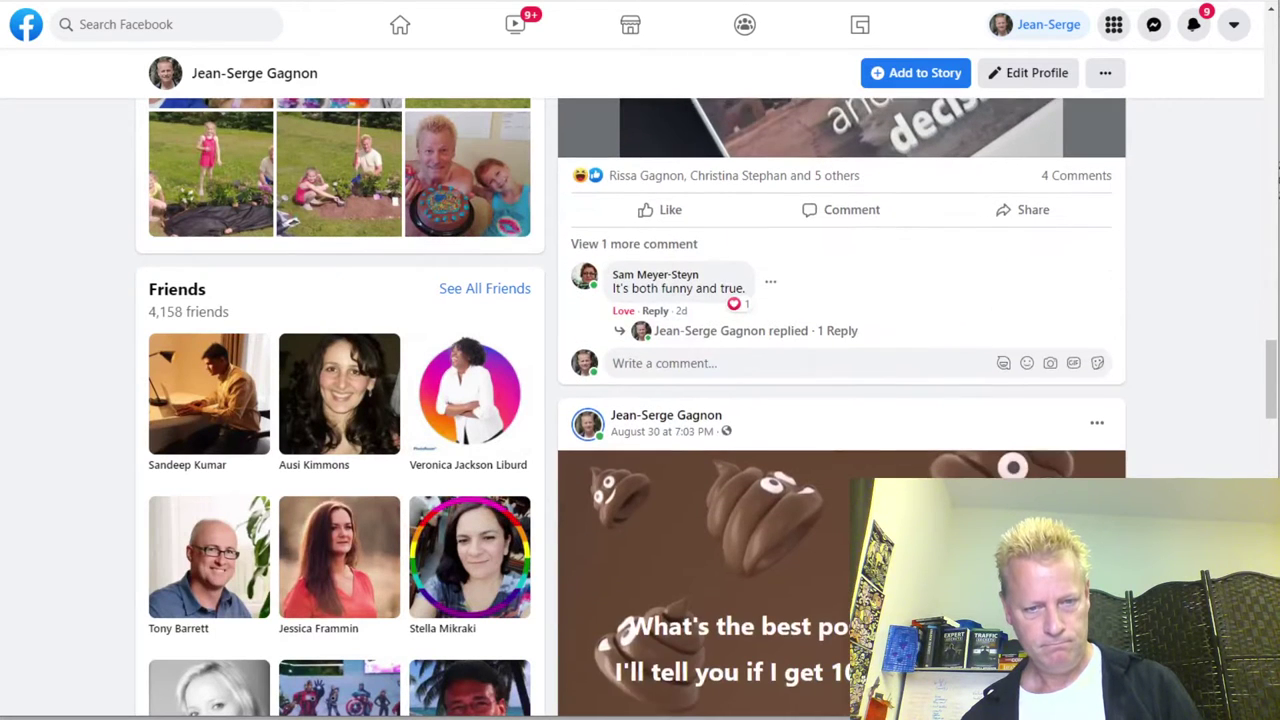
left_click(625, 244)
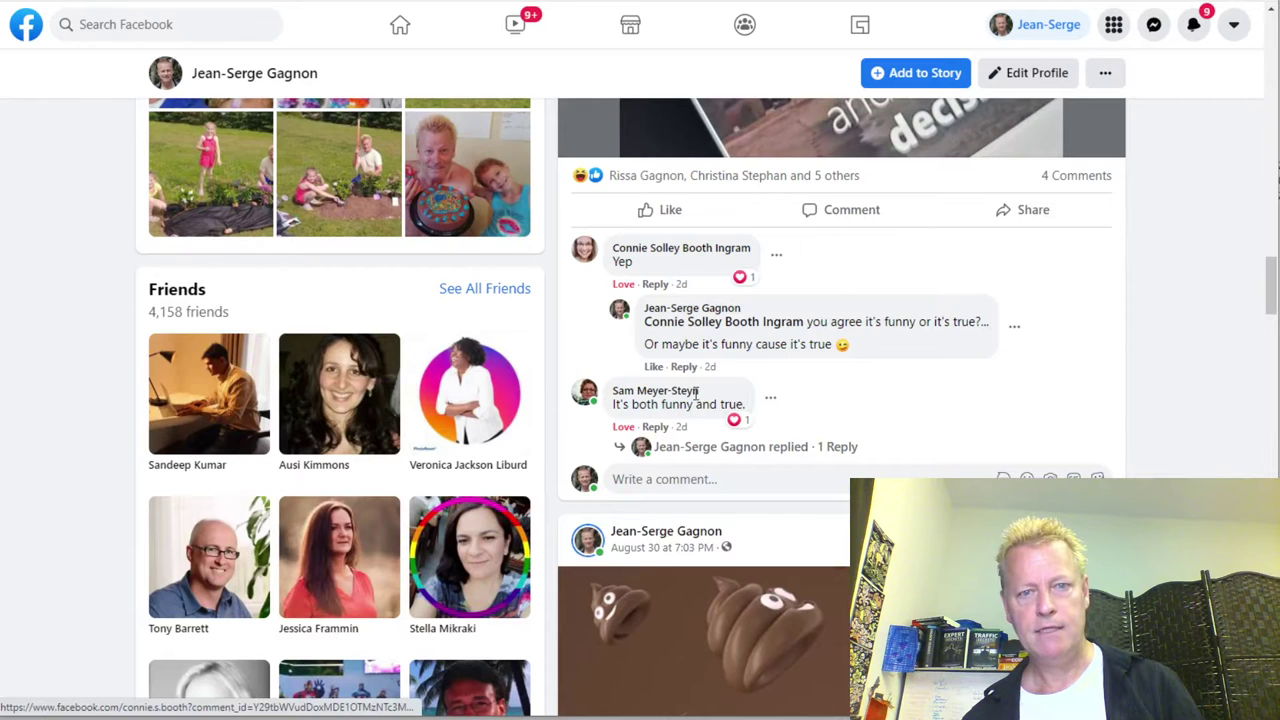
scroll(770, 400, "down", 5)
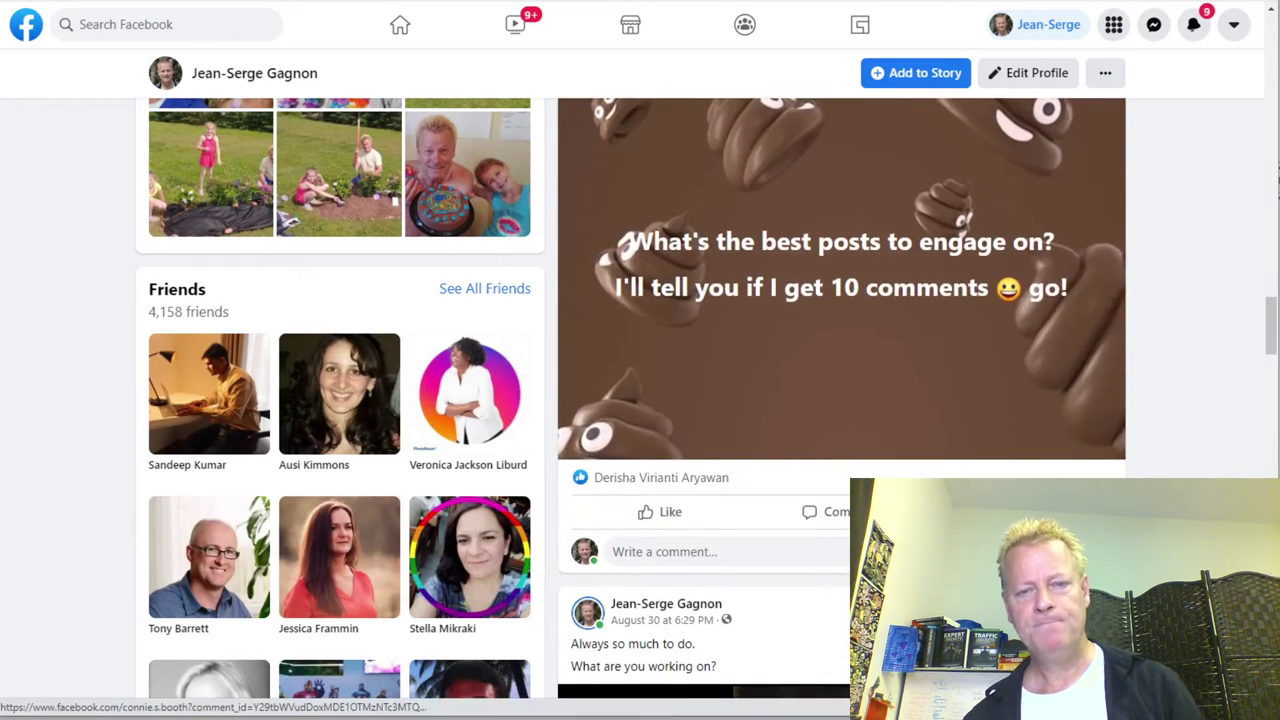
scroll(757, 466, "down", 6)
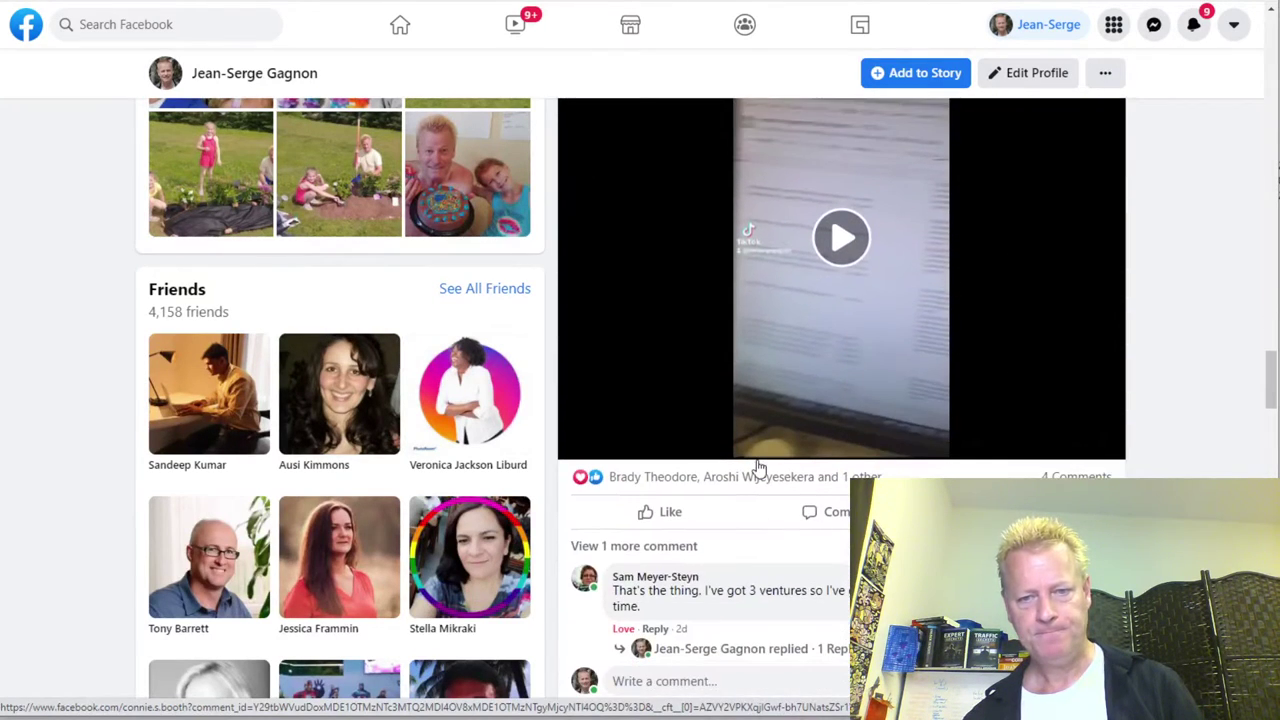
scroll(820, 510, "down", 3)
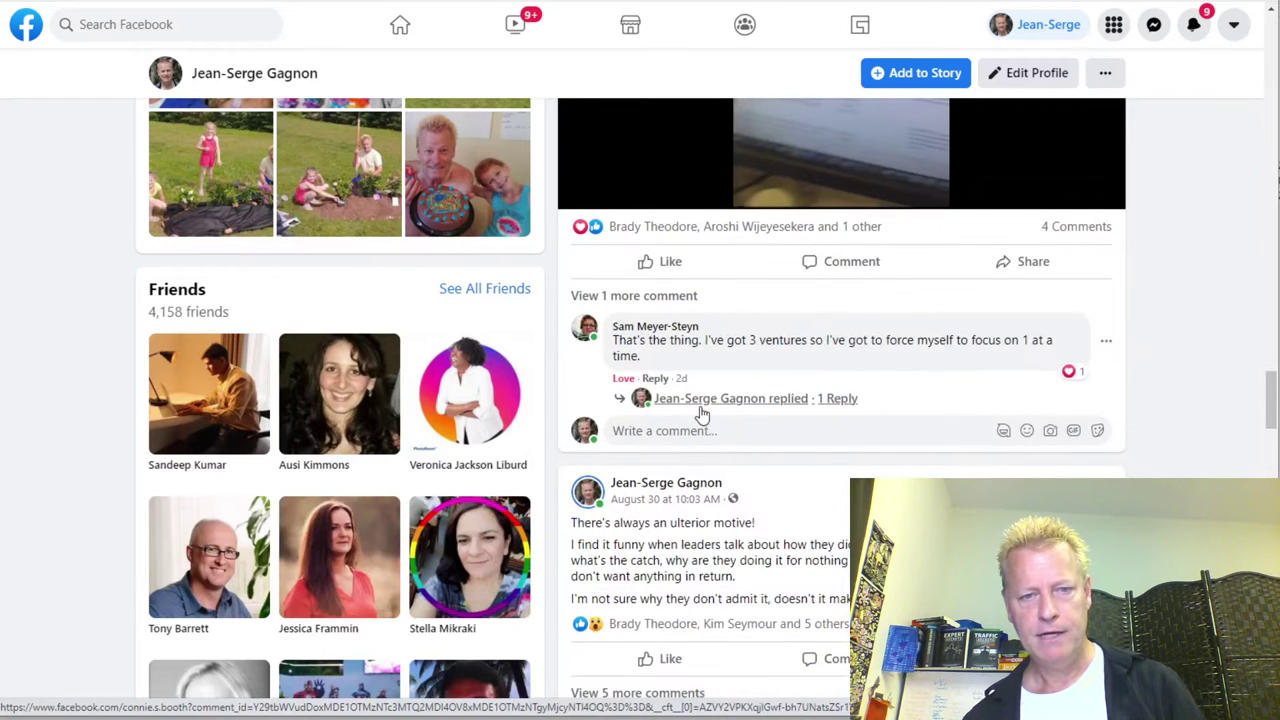
scroll(770, 450, "down", 4)
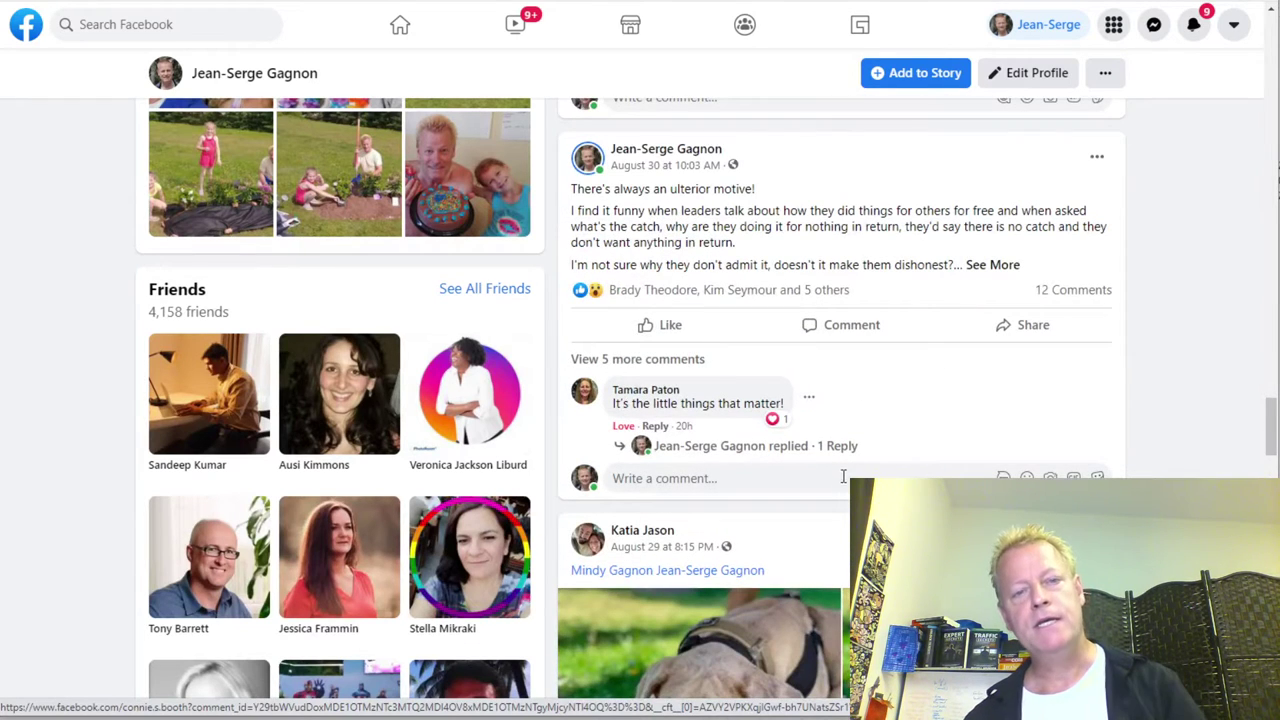
Step: Show the full comment thread on the ulterior motive post
left_click(1082, 292)
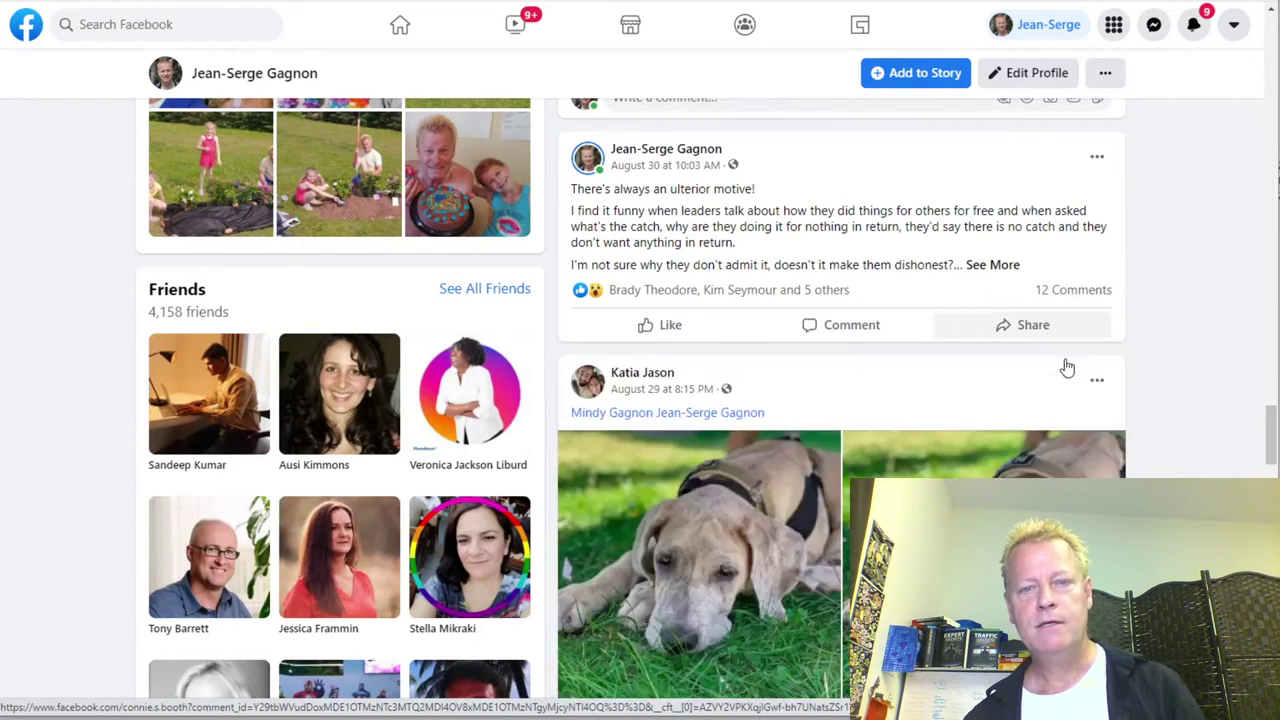
left_click(1066, 292)
scroll(797, 426, "down", 2)
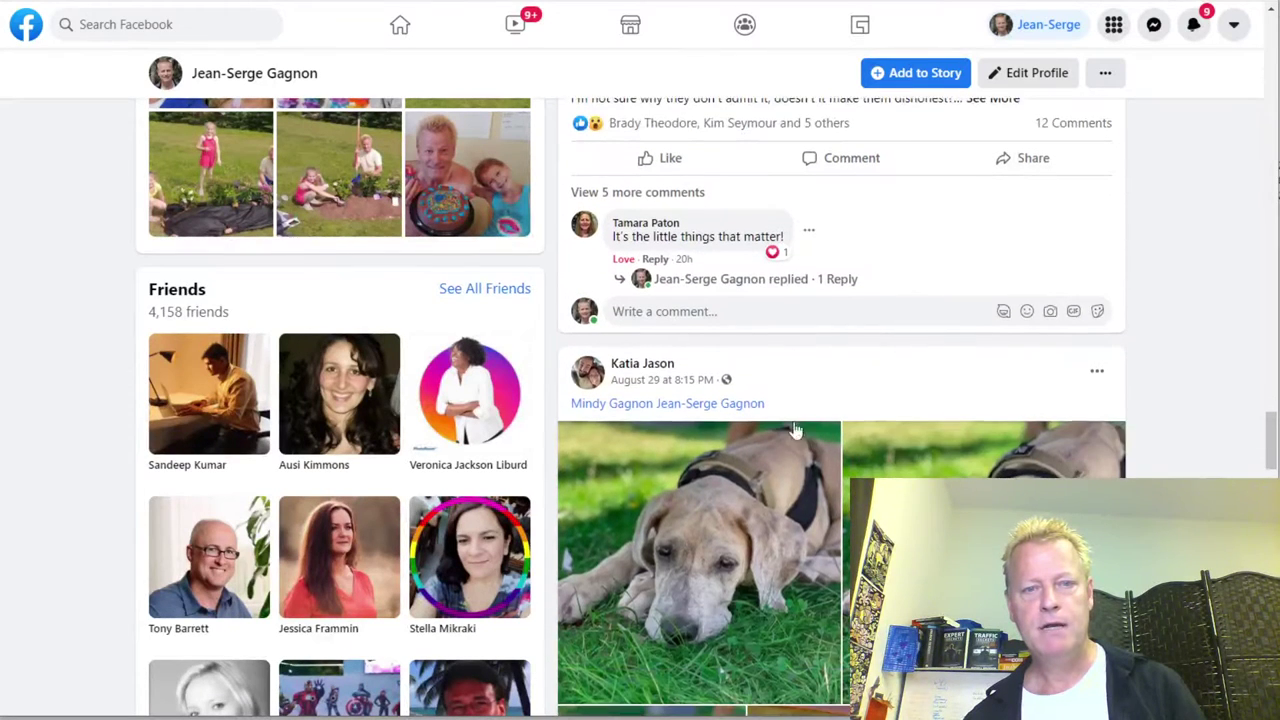
left_click(648, 198)
scroll(707, 420, "down", 3)
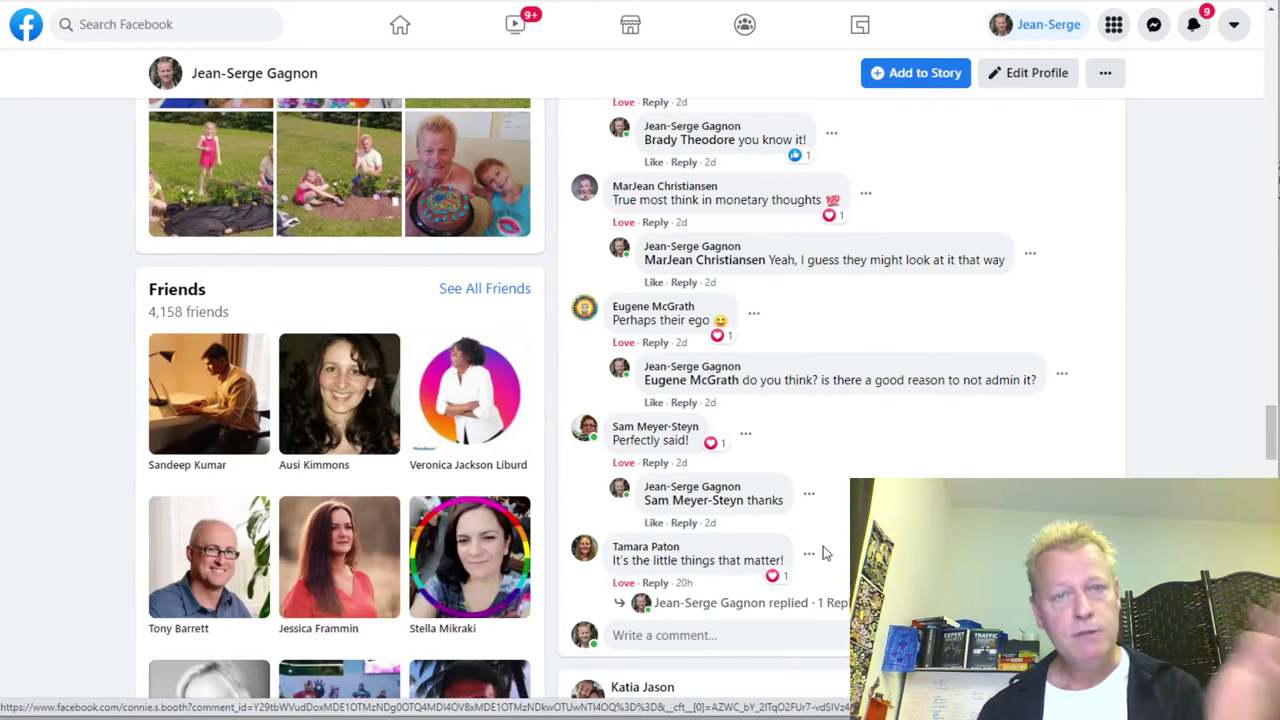
scroll(823, 553, "up", 3)
scroll(823, 546, "down", 5)
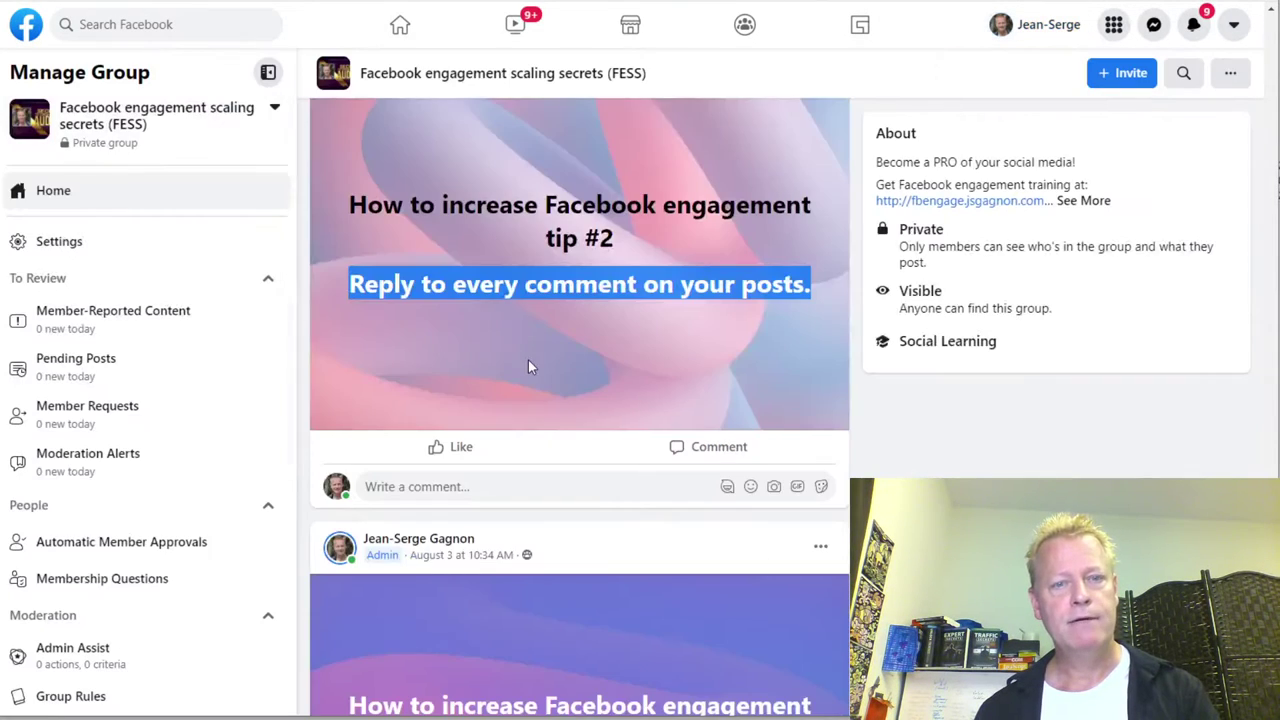
Step: Copy tip #3 'Don't just engage on the feed, go to friends profiles' into the notes as item 3
scroll(528, 360, "down", 2)
scroll(528, 360, "up", 6)
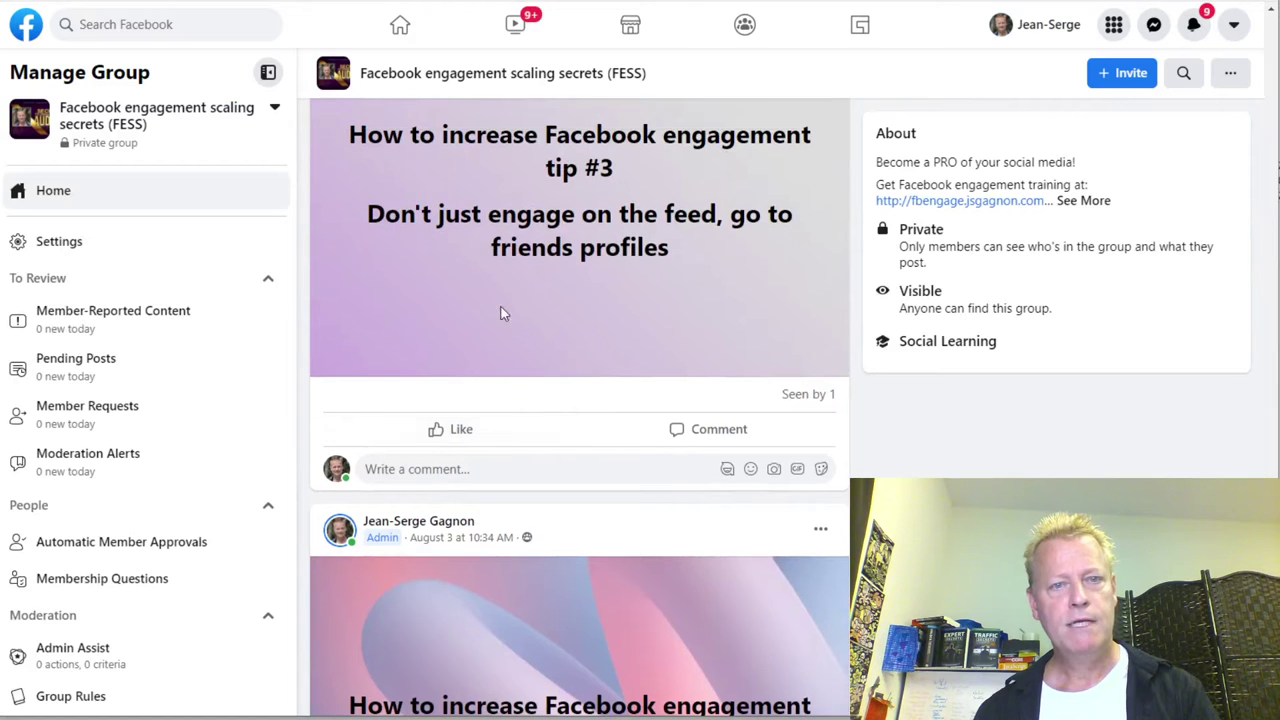
left_click_drag(659, 242, 671, 252)
key("ctrl+c")
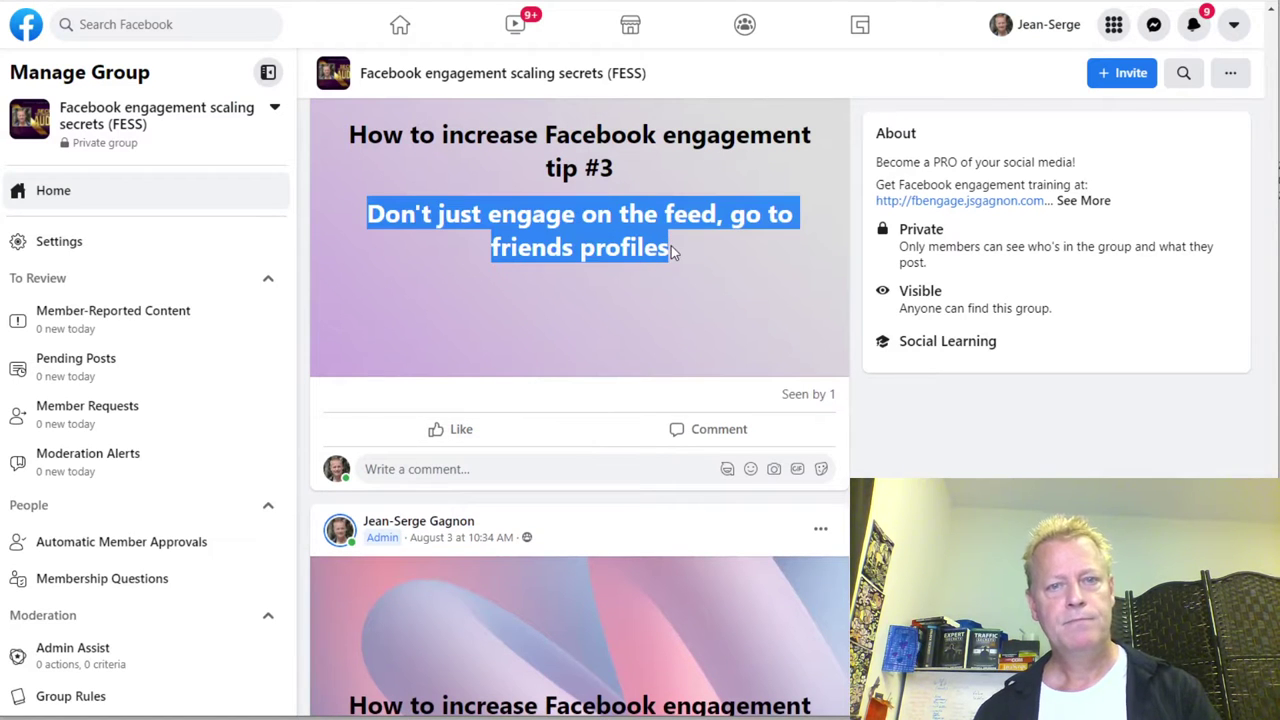
key("alt+Tab")
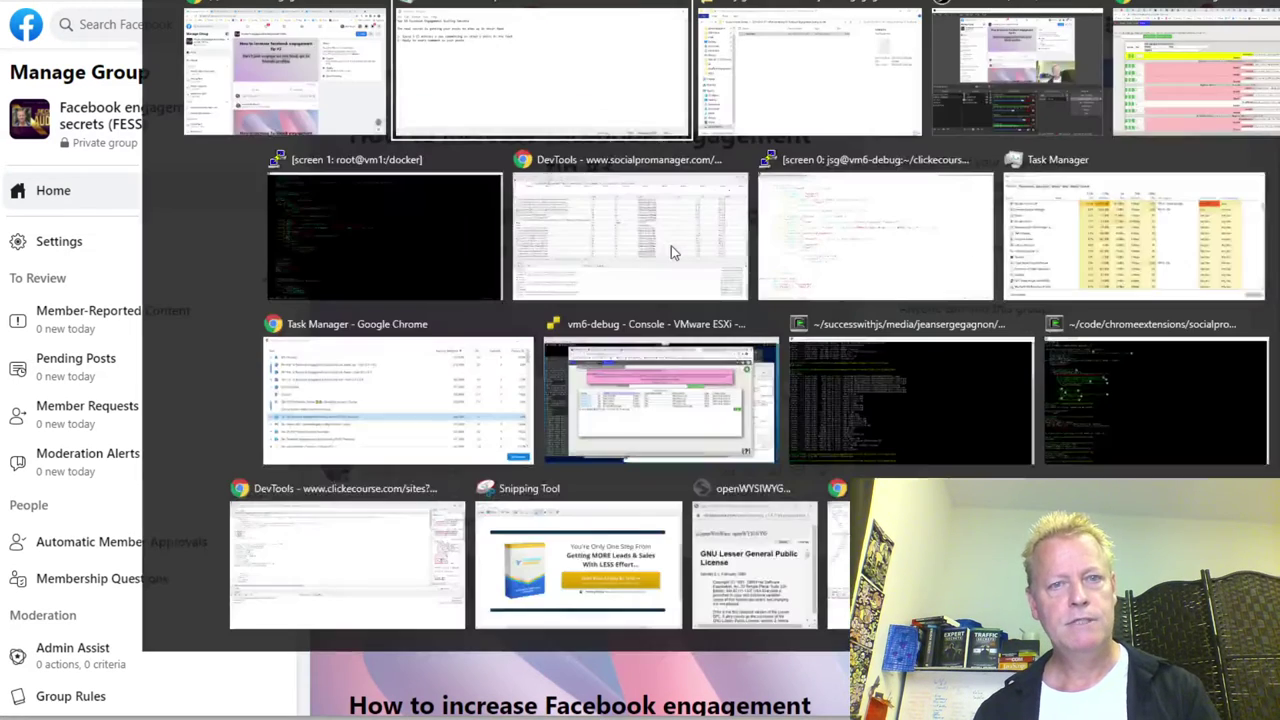
type("3-")
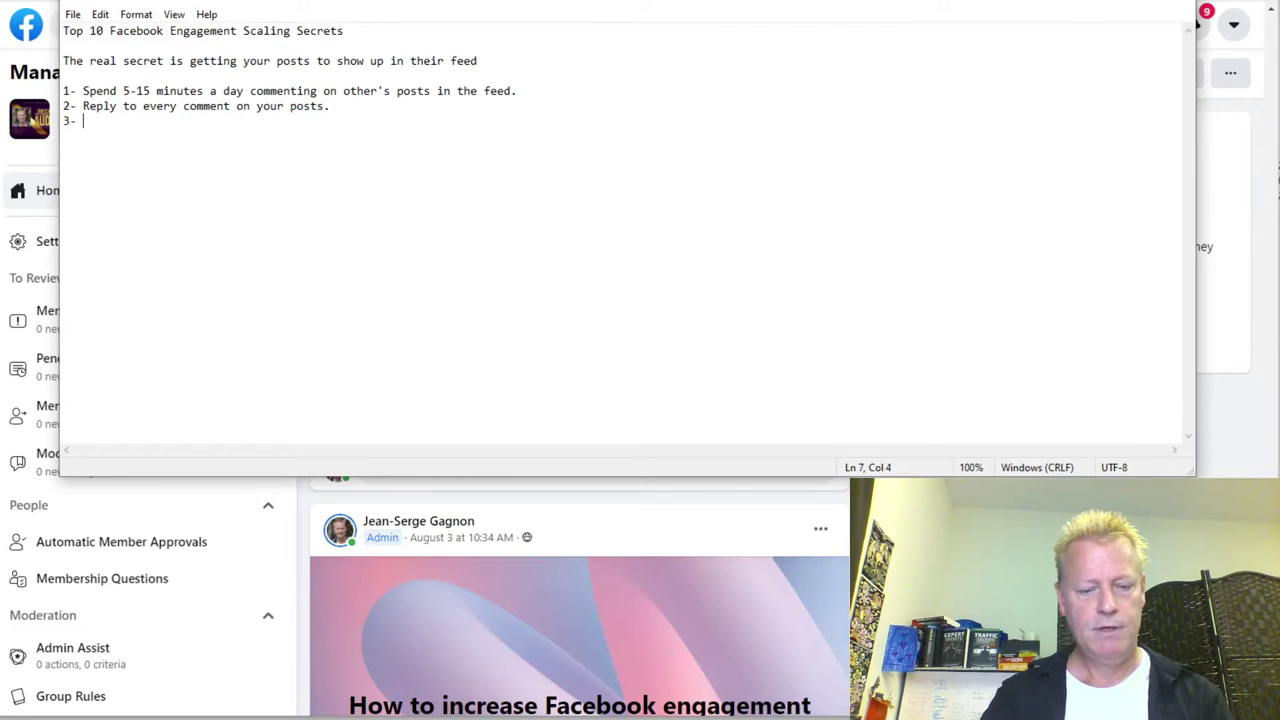
key("ctrl+v")
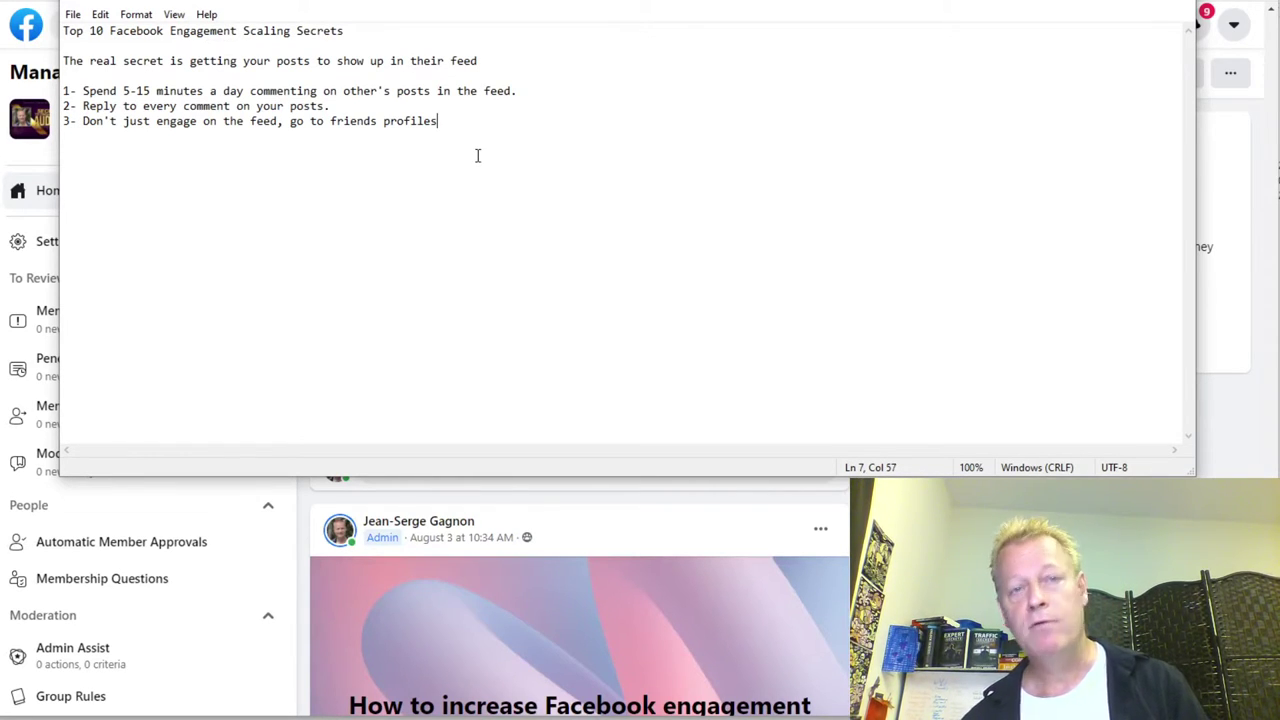
key("alt+Tab")
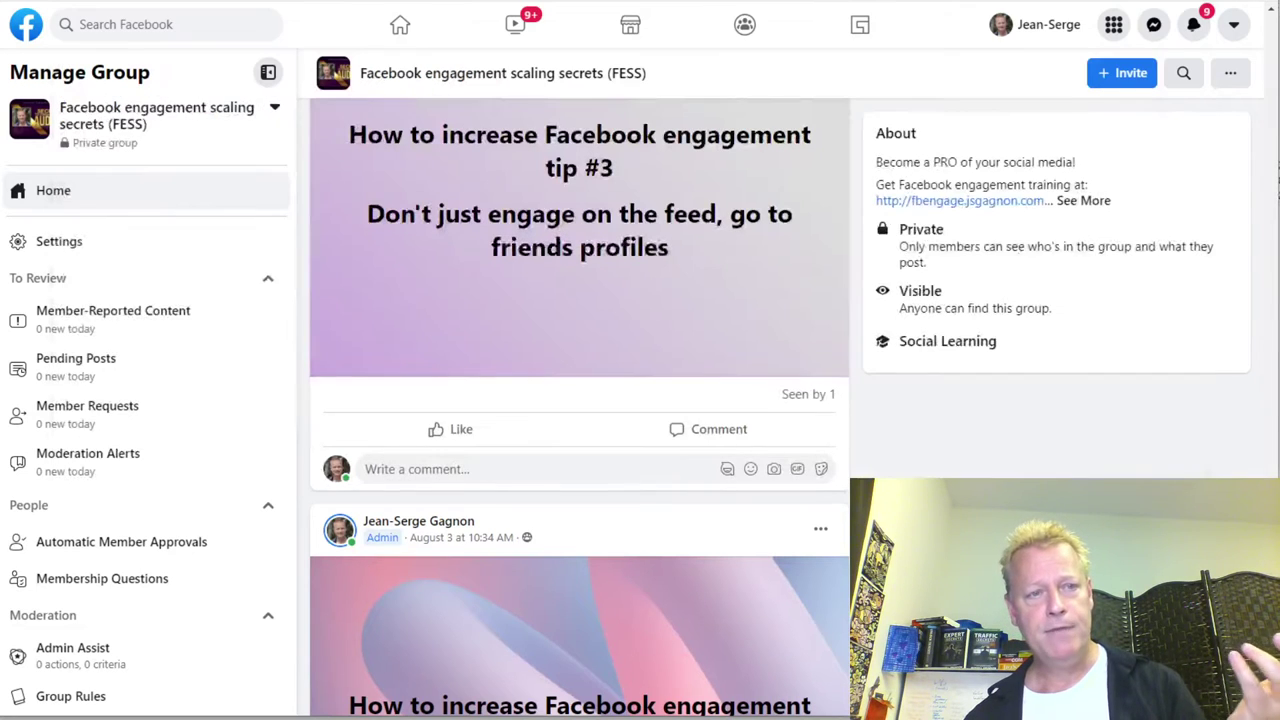
scroll(350, 405, "up", 2)
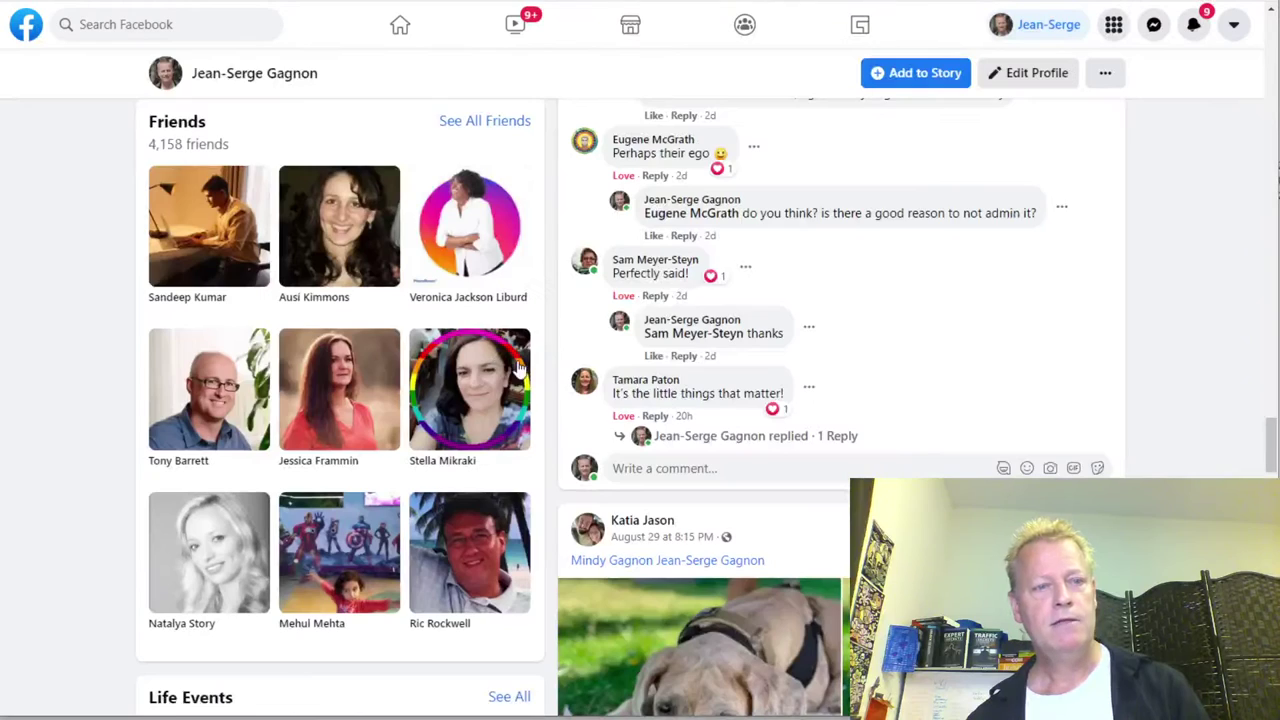
scroll(518, 368, "up", 5)
Step: Open a friend's profile from the Friends grid
scroll(350, 400, "down", 4)
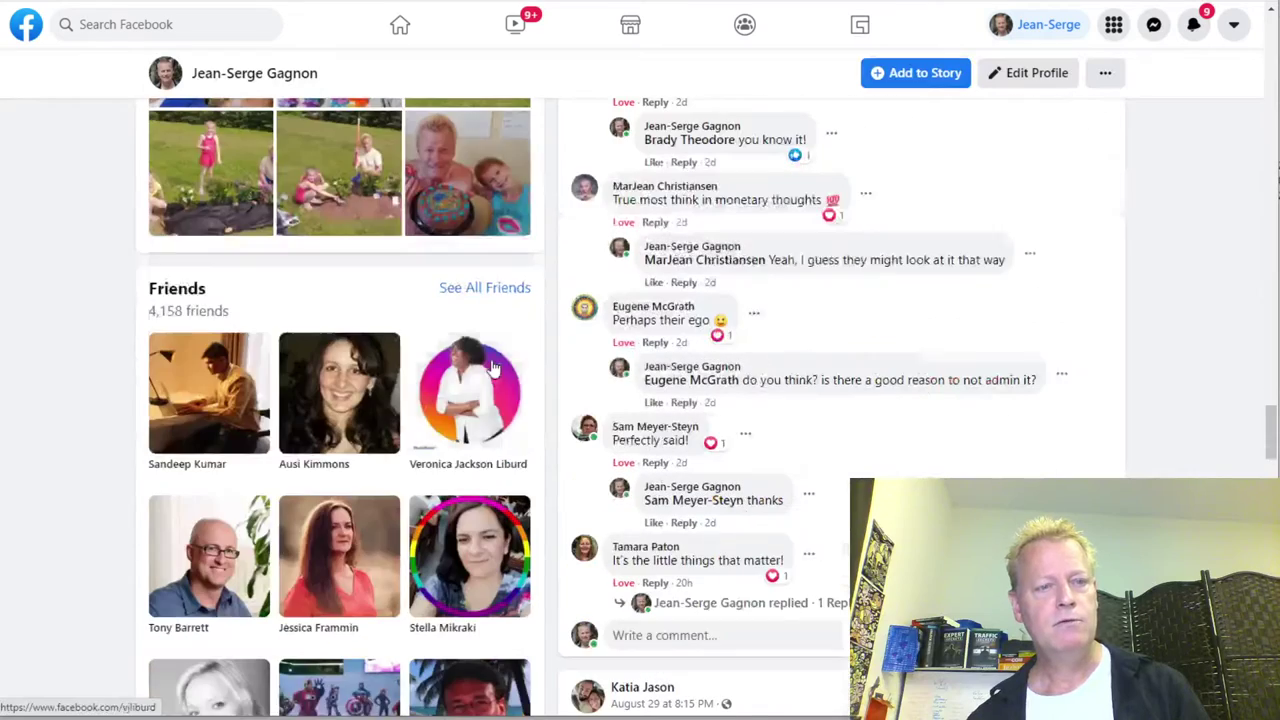
scroll(300, 380, "down", 1)
scroll(382, 471, "down", 2)
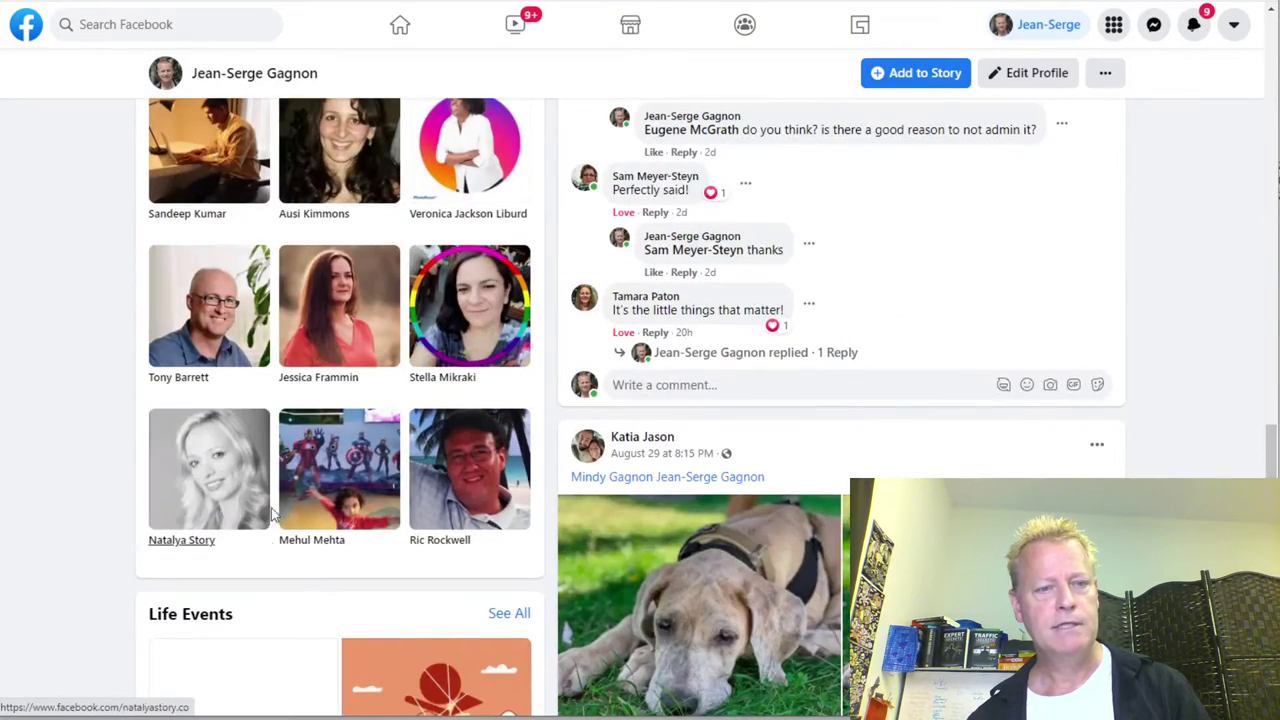
left_click(442, 480)
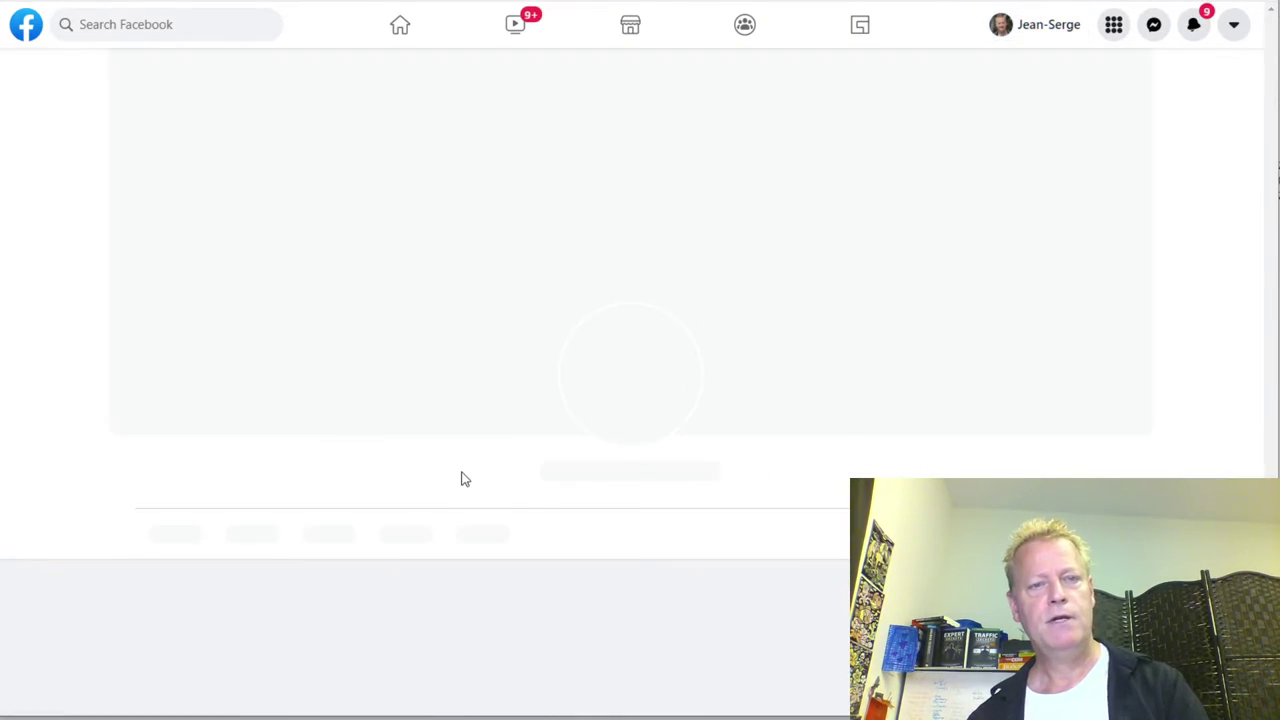
Step: React with Love to the List Leverage post and comment 'awesome challenge'
scroll(713, 388, "down", 4)
scroll(709, 389, "down", 3)
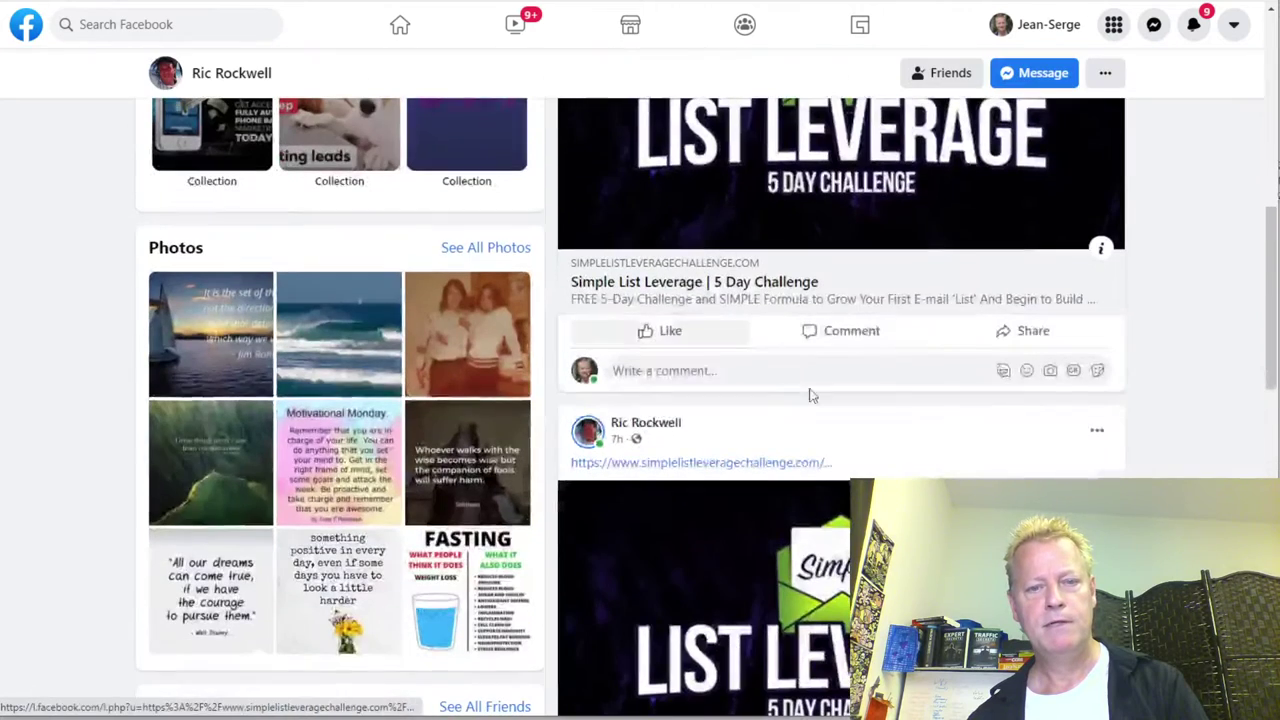
mouse_move(663, 340)
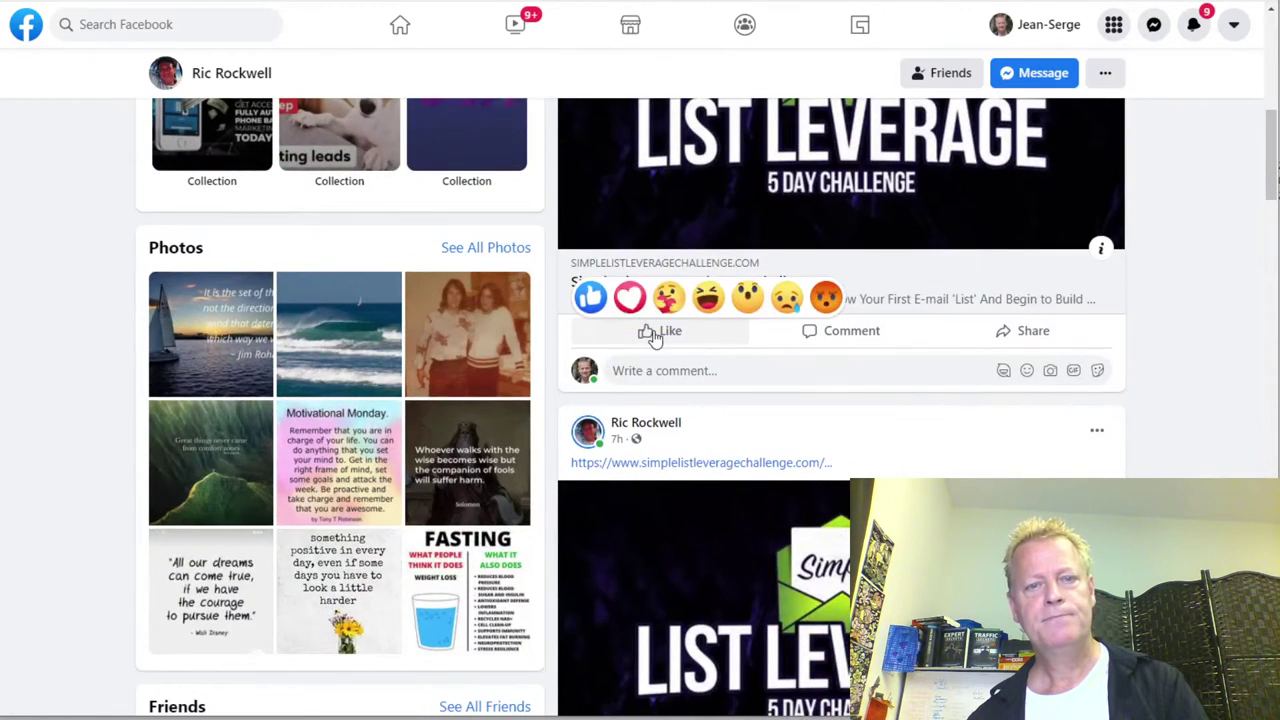
left_click(629, 297)
left_click(691, 403)
type("a")
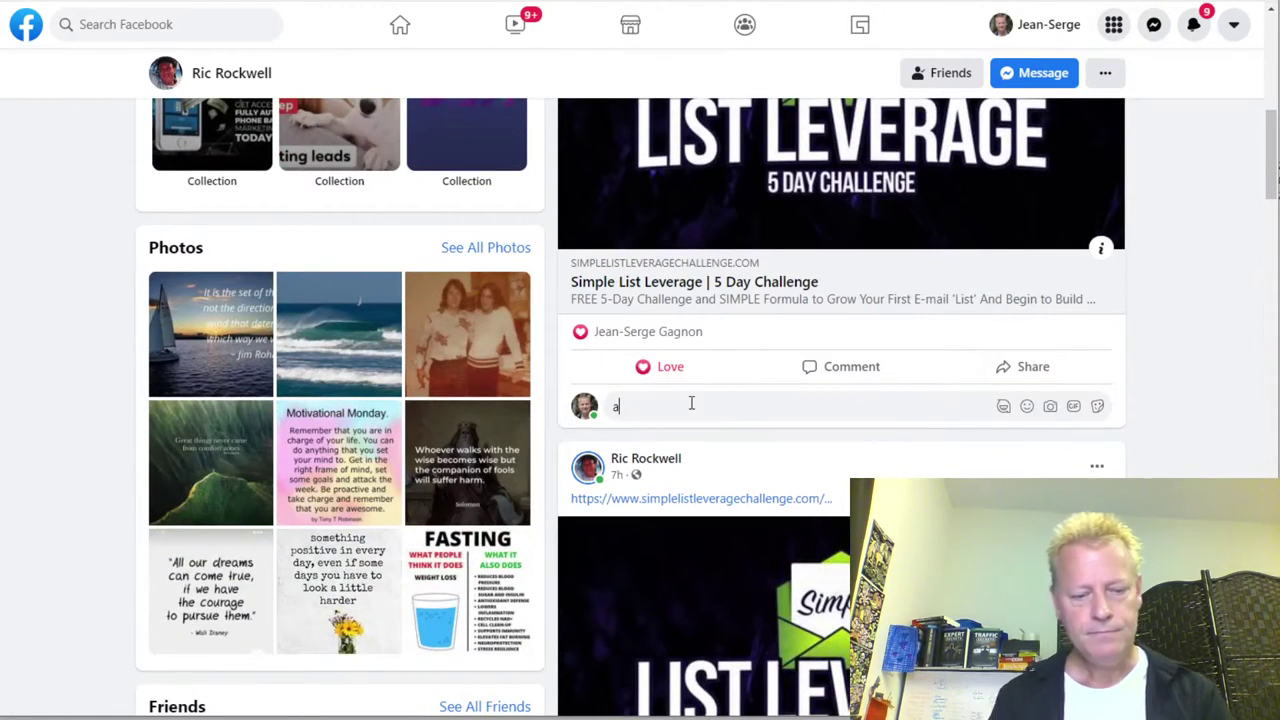
type("wesome challenge")
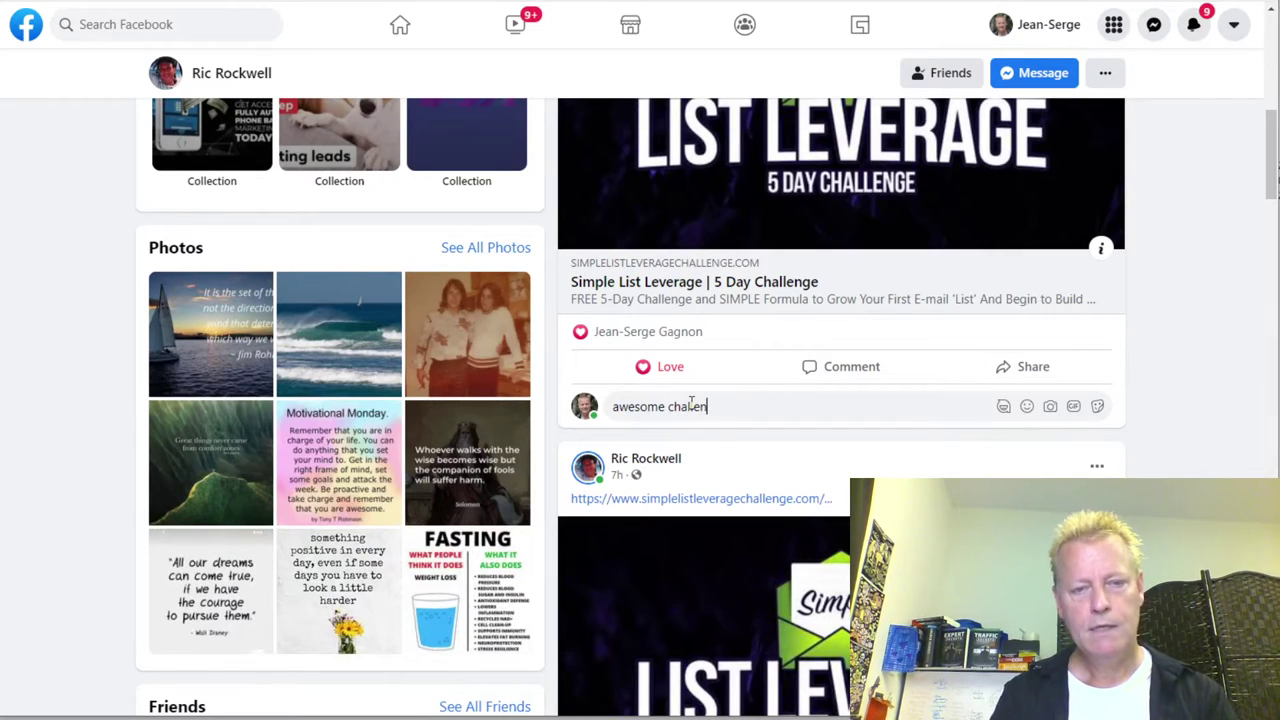
key("Return")
Step: React with Love to the Forex Fundamentals post and comment 'Ooh awesmeome'
scroll(695, 440, "down", 13)
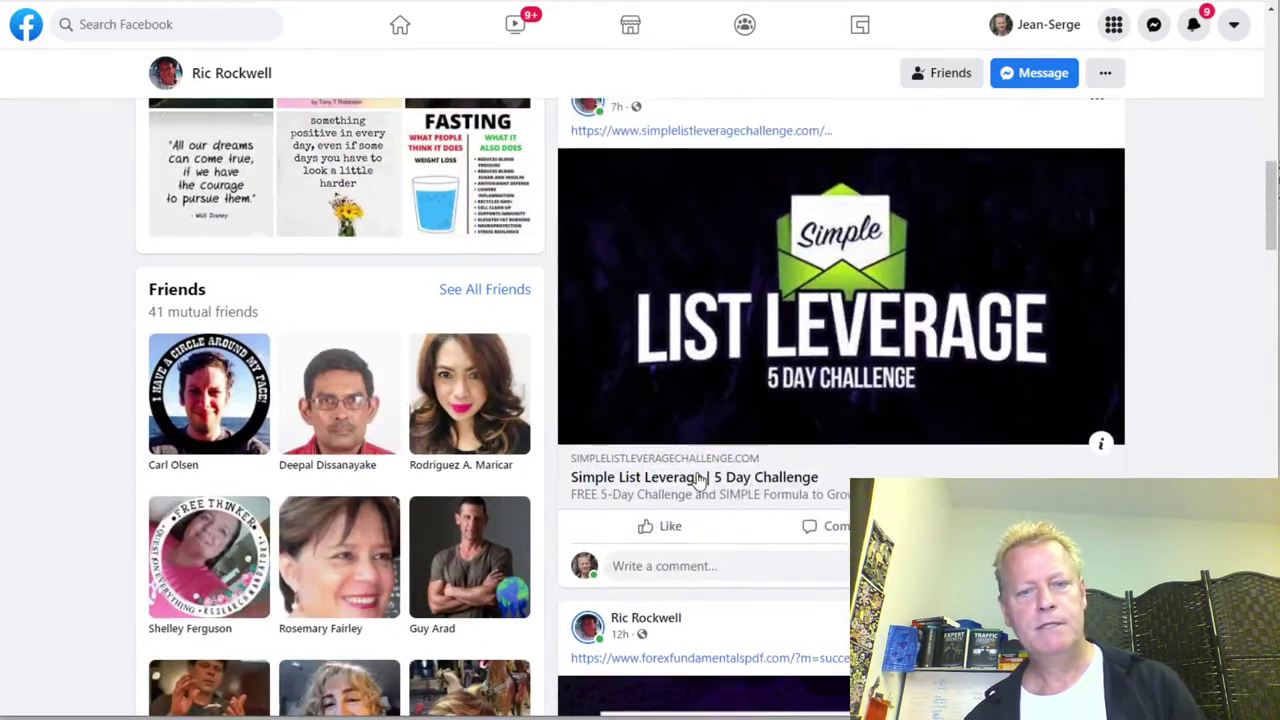
scroll(699, 482, "up", 3)
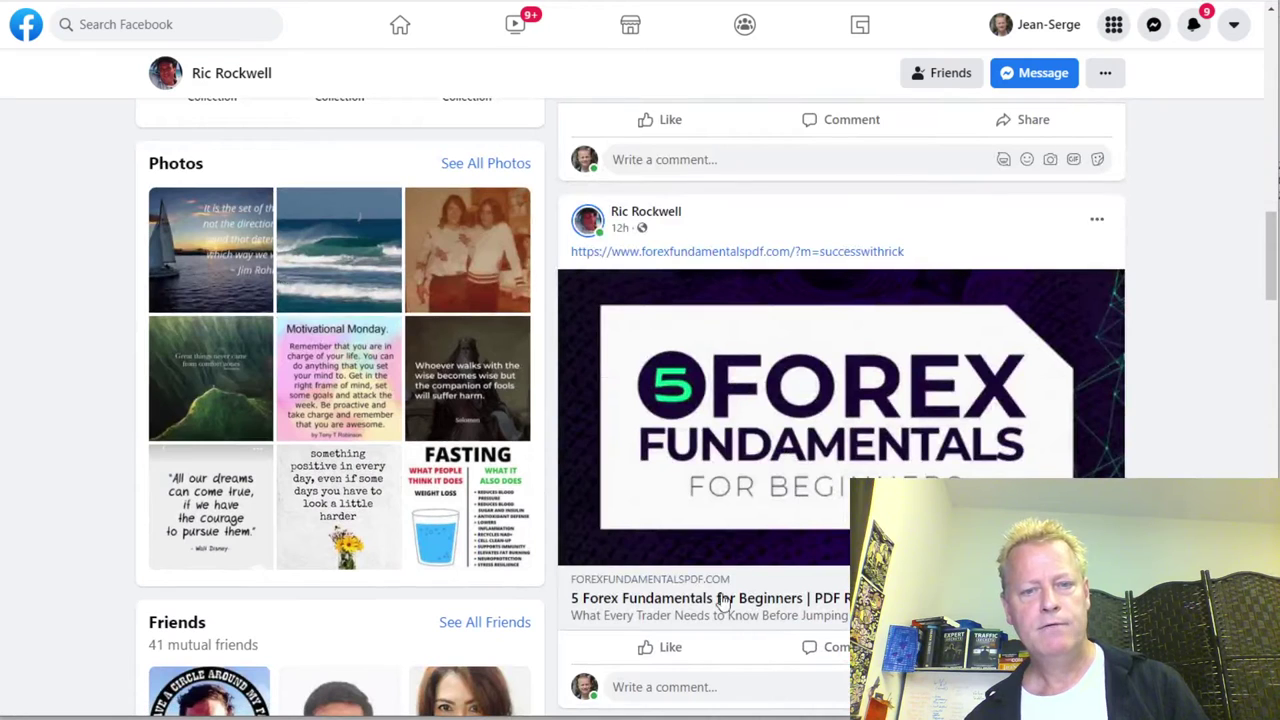
mouse_move(645, 650)
left_click(630, 613)
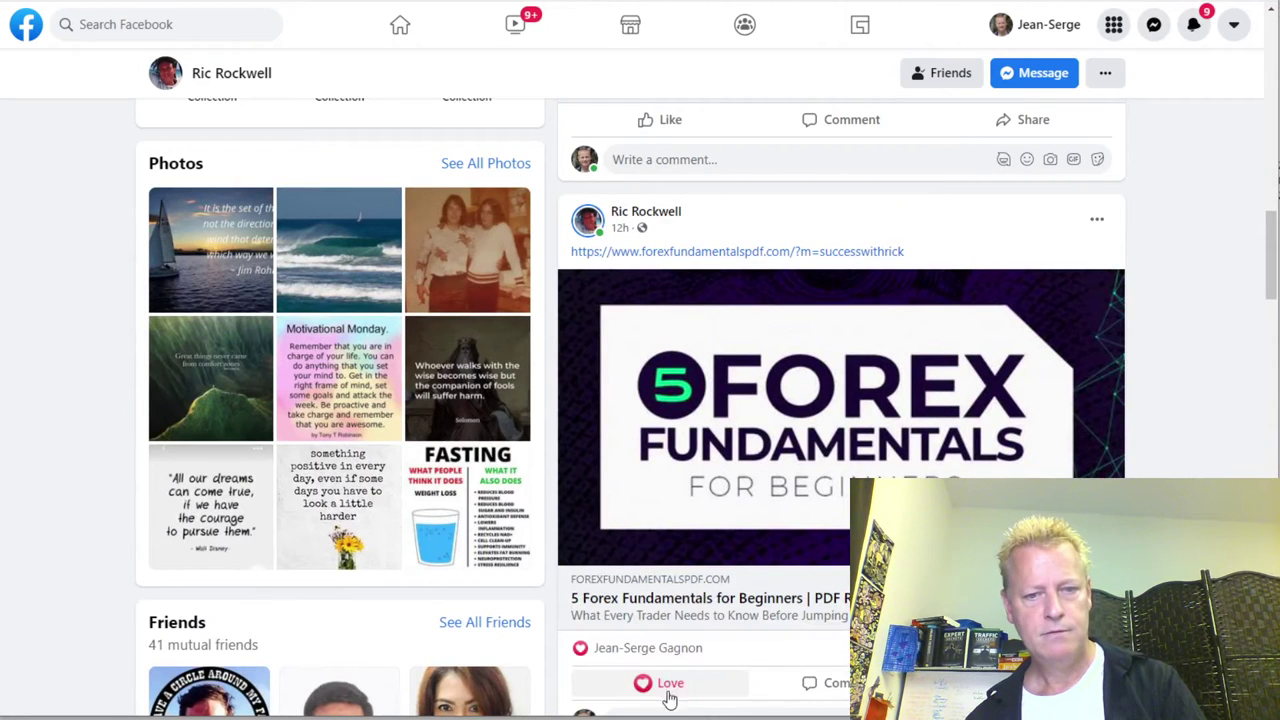
scroll(672, 680, "down", 2)
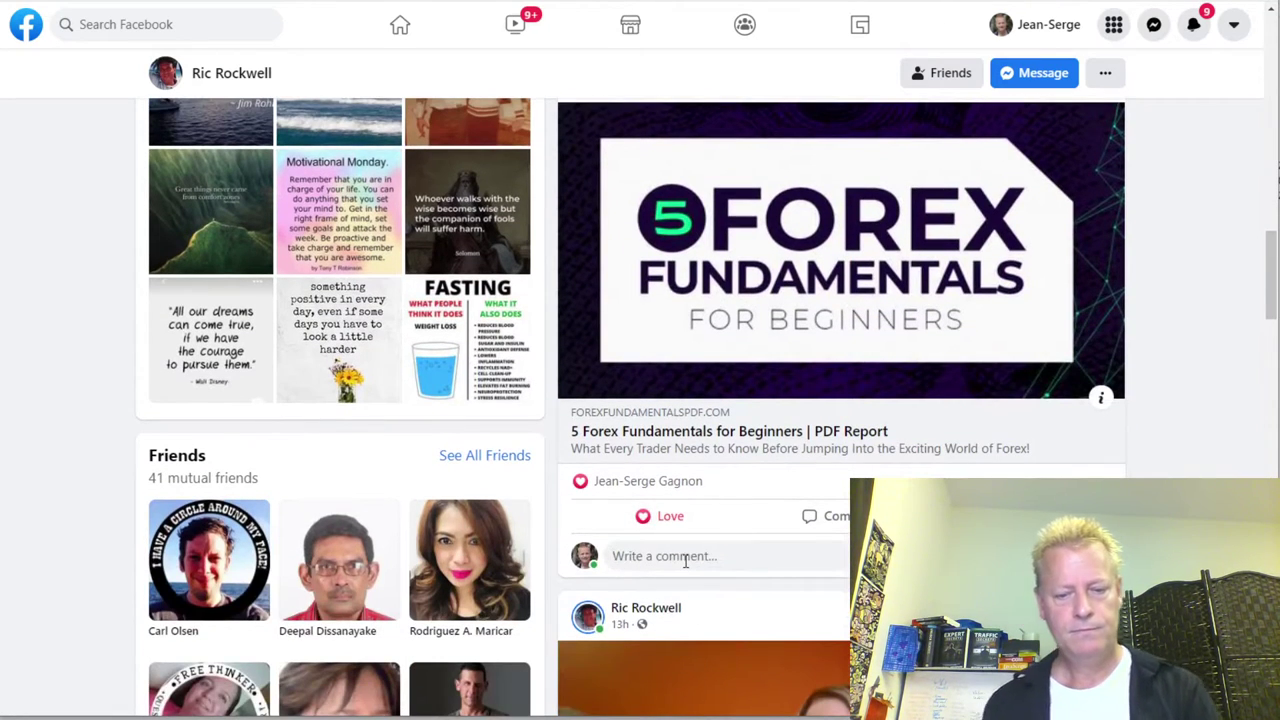
type("O")
type("o")
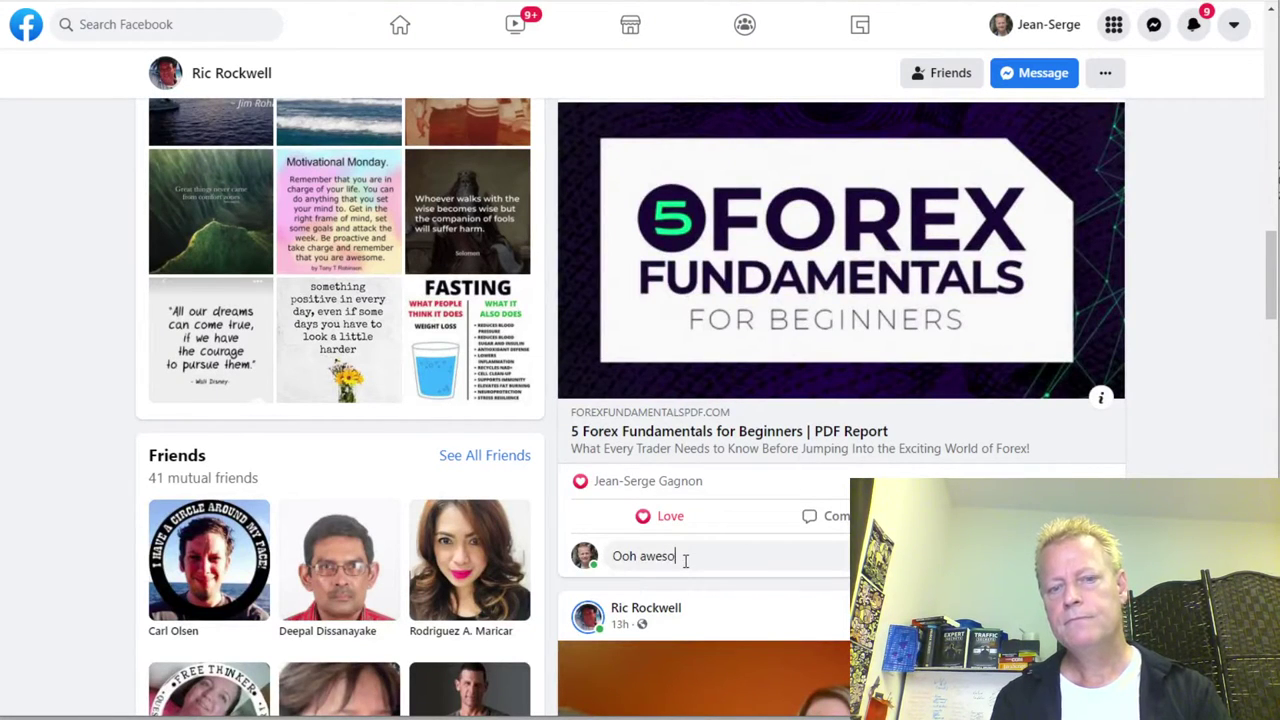
type("h awesmeome")
key("Return")
Step: React with Love to the My Lead System PRO live video post and comment 'Love MLSP!'
scroll(685, 562, "down", 3)
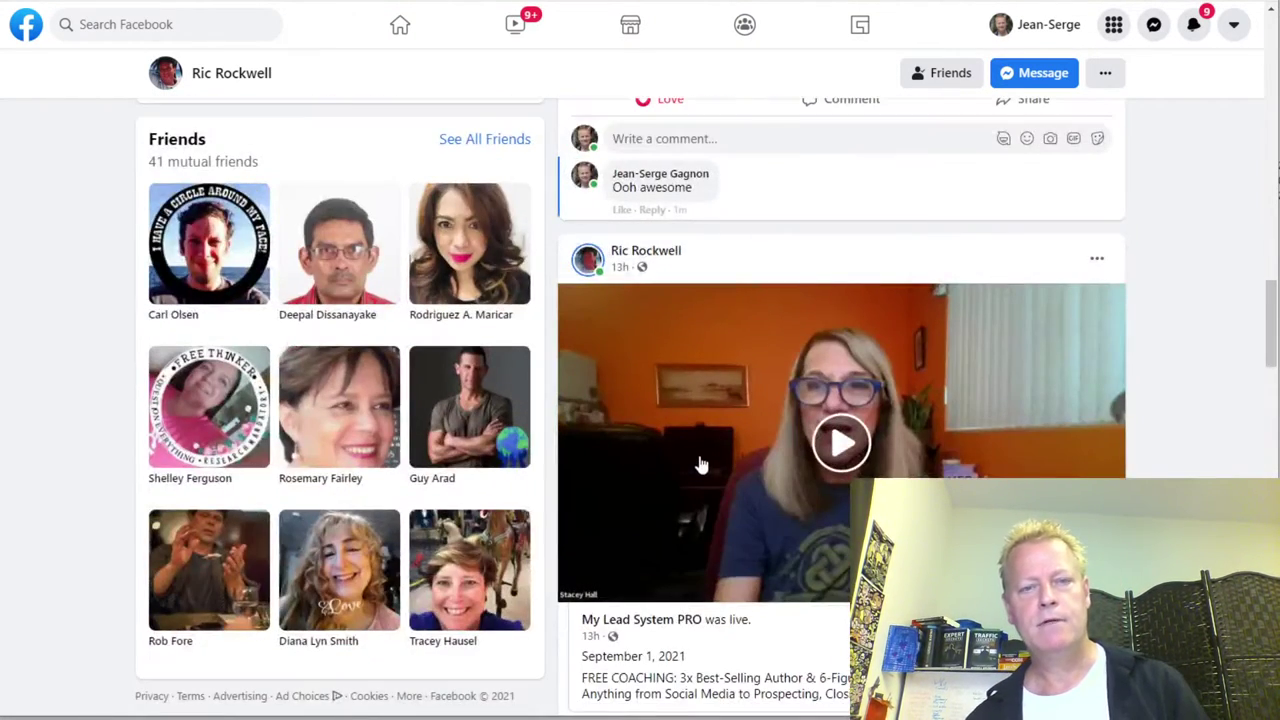
mouse_move(652, 515)
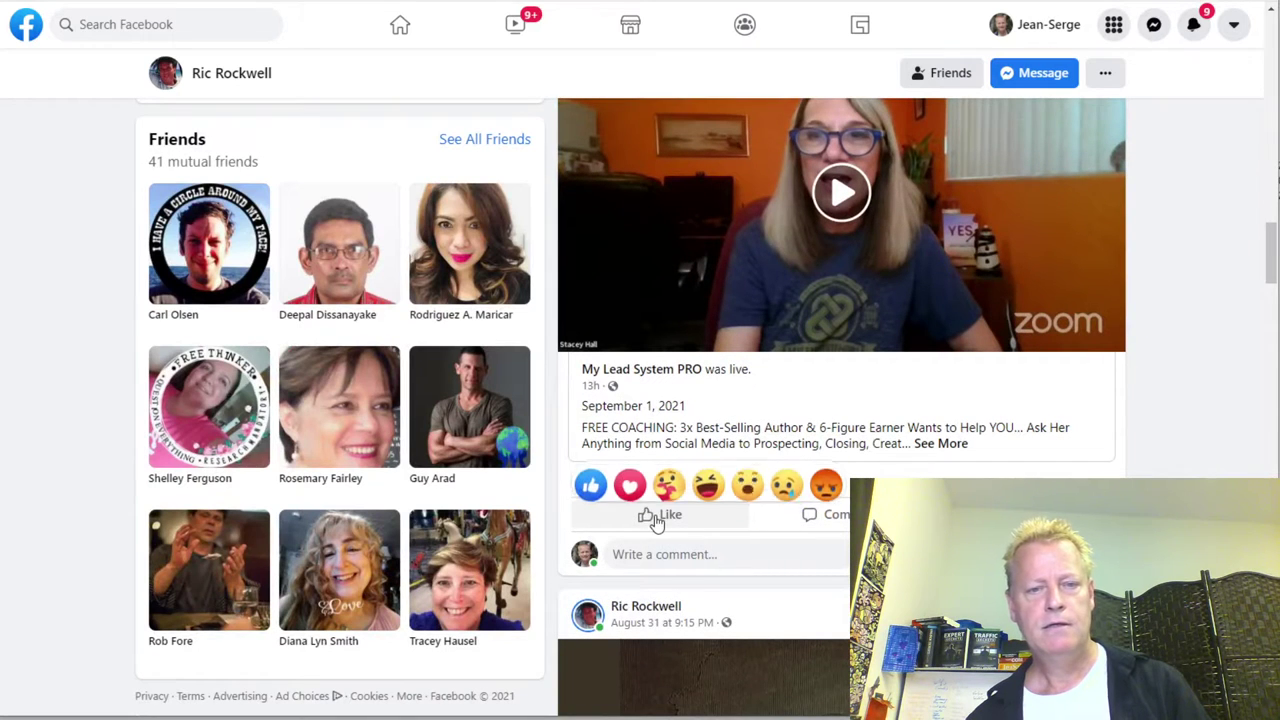
left_click(629, 482)
left_click(666, 554)
type(":pve MLSP")
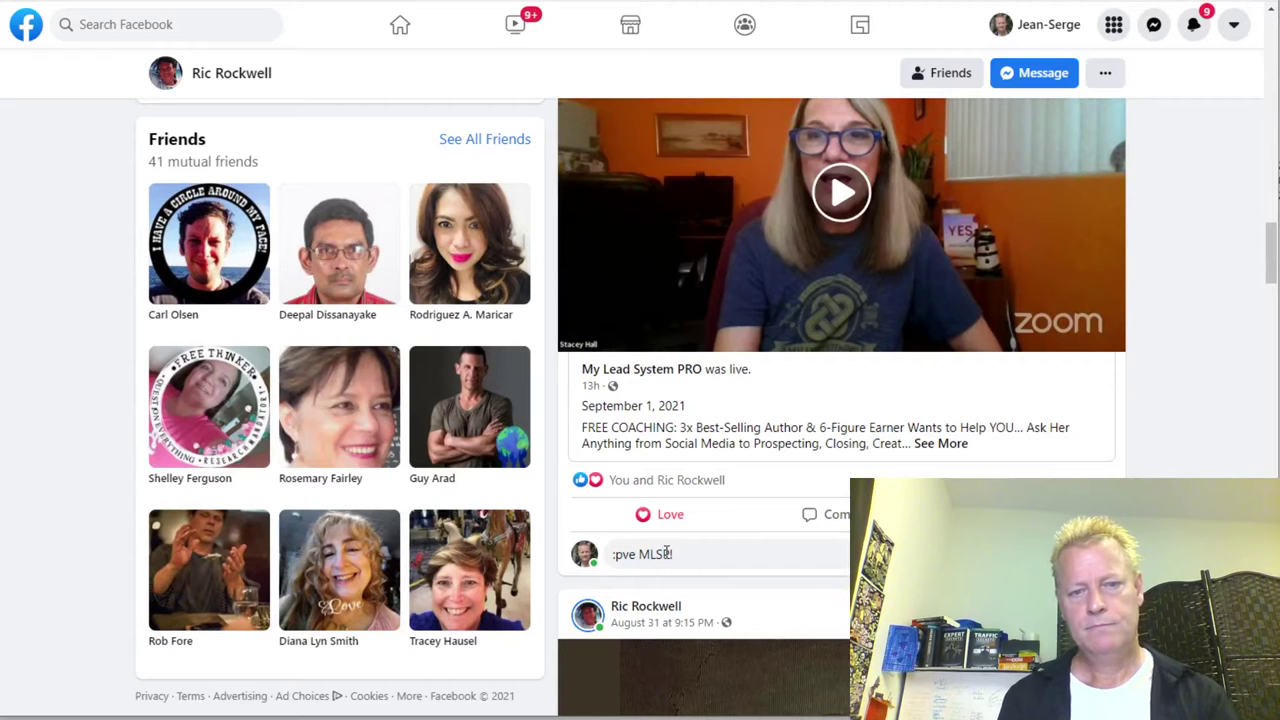
key("Delete")
key("Delete")
key("Delete")
key("Delete")
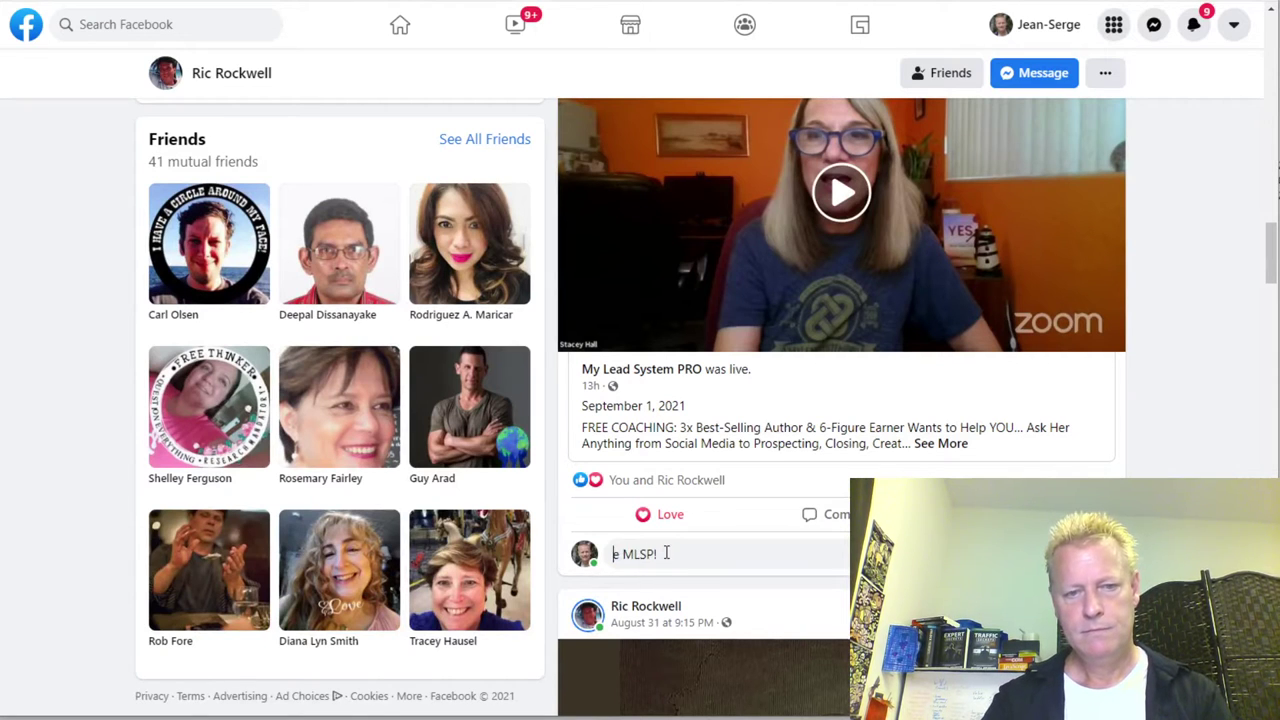
type("Love")
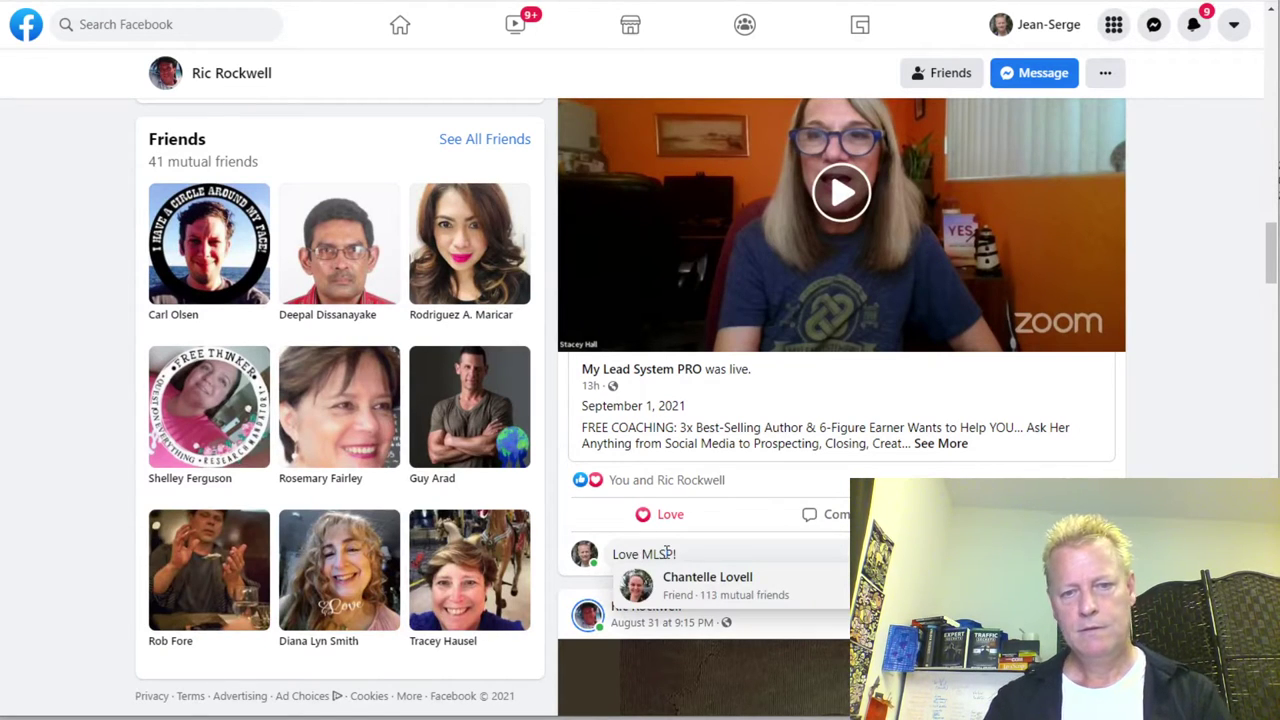
key("Return")
key("BackSpace")
key("BackSpace")
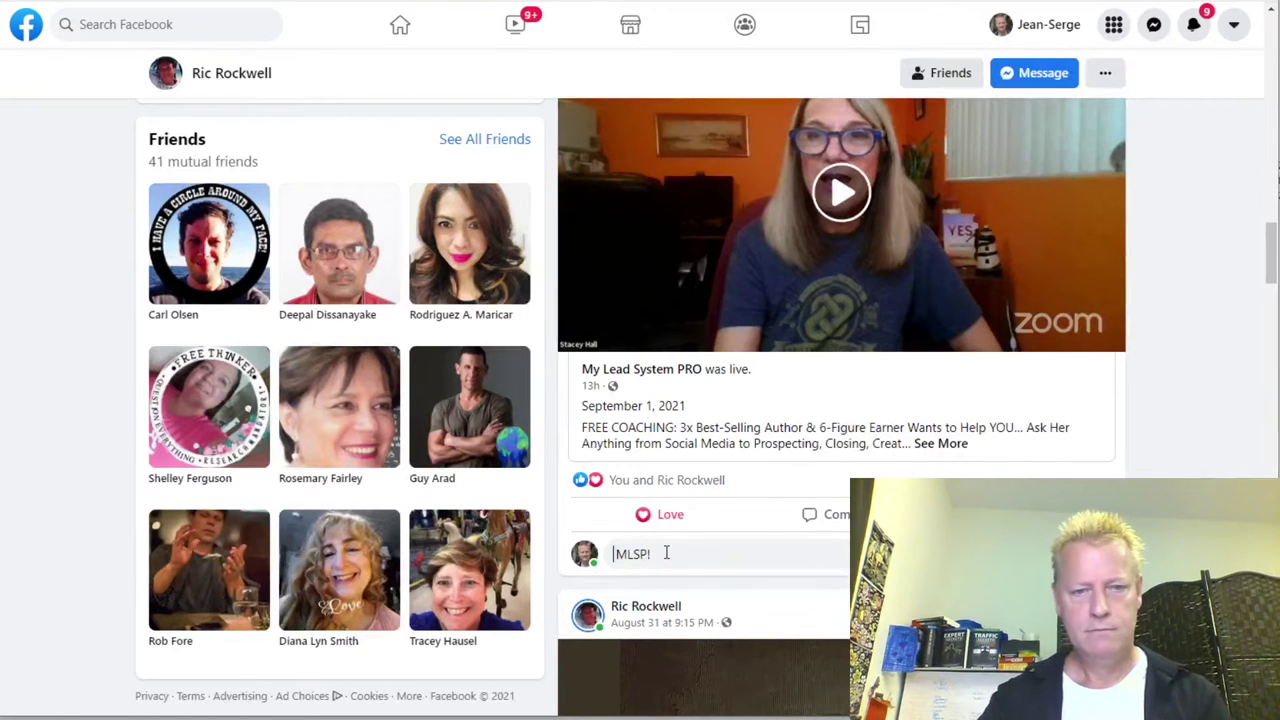
type("Love")
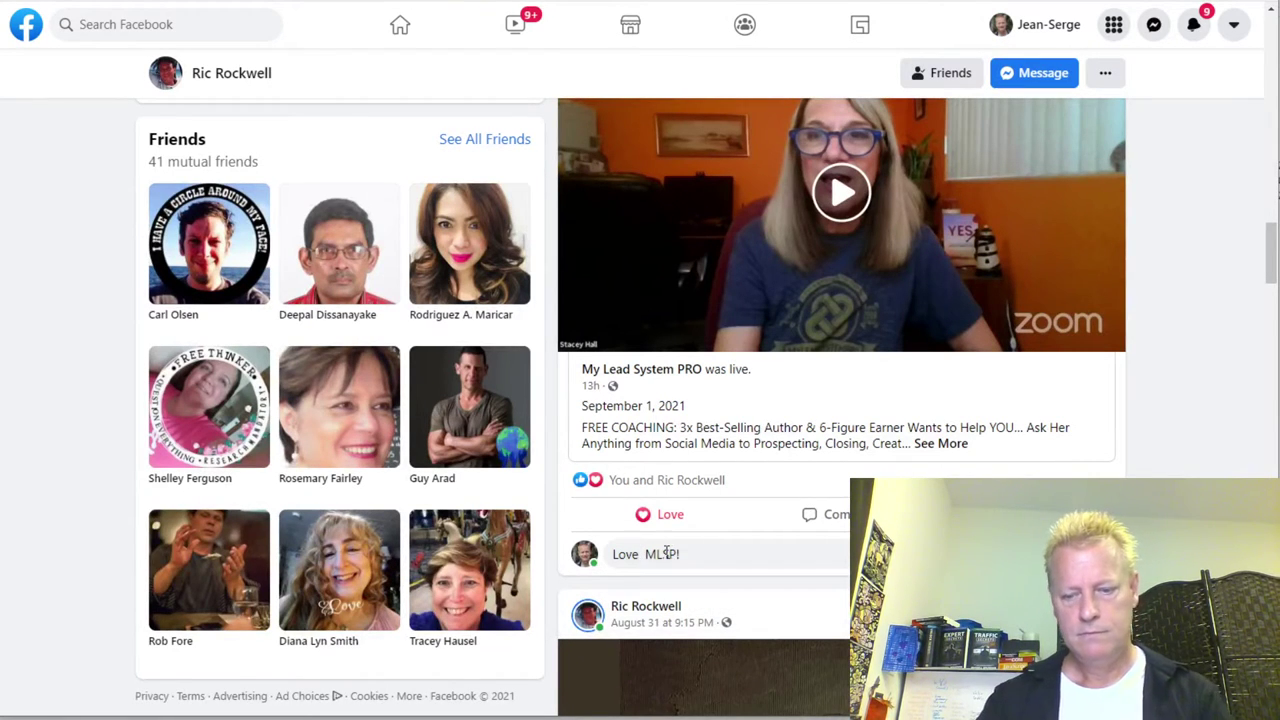
key("BackSpace")
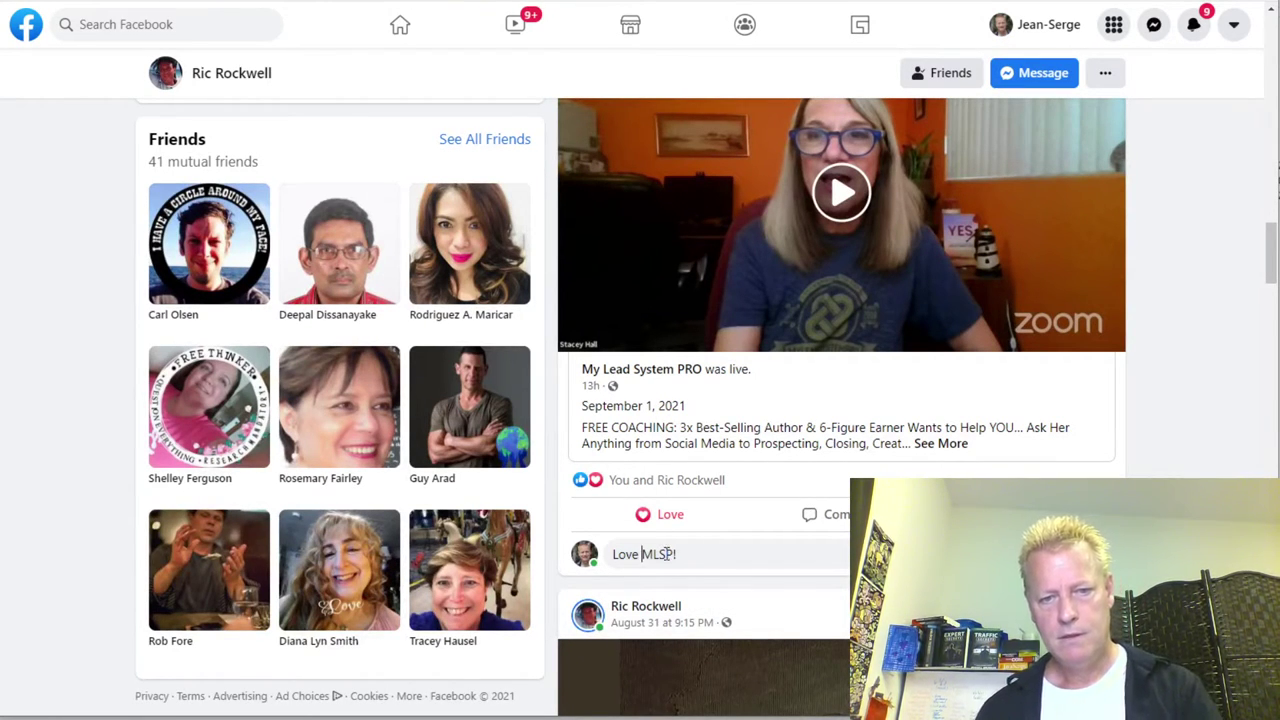
key("Return")
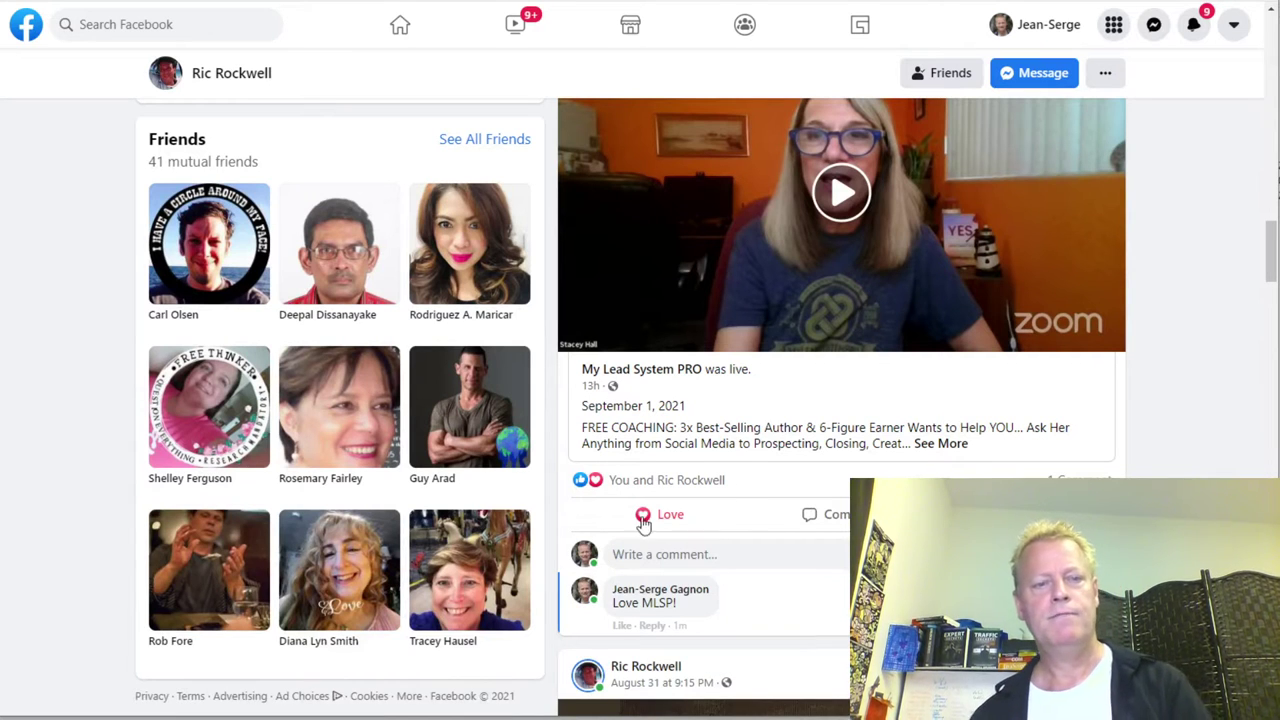
mouse_move(468, 560)
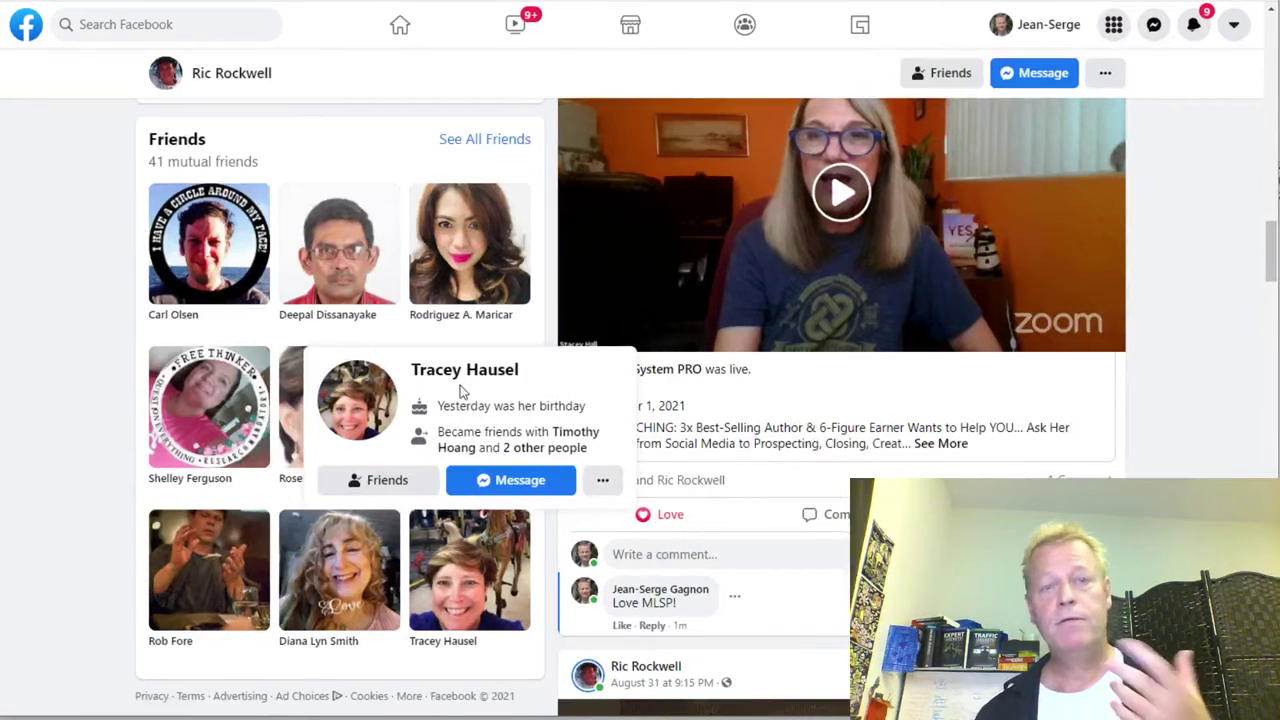
mouse_move(218, 255)
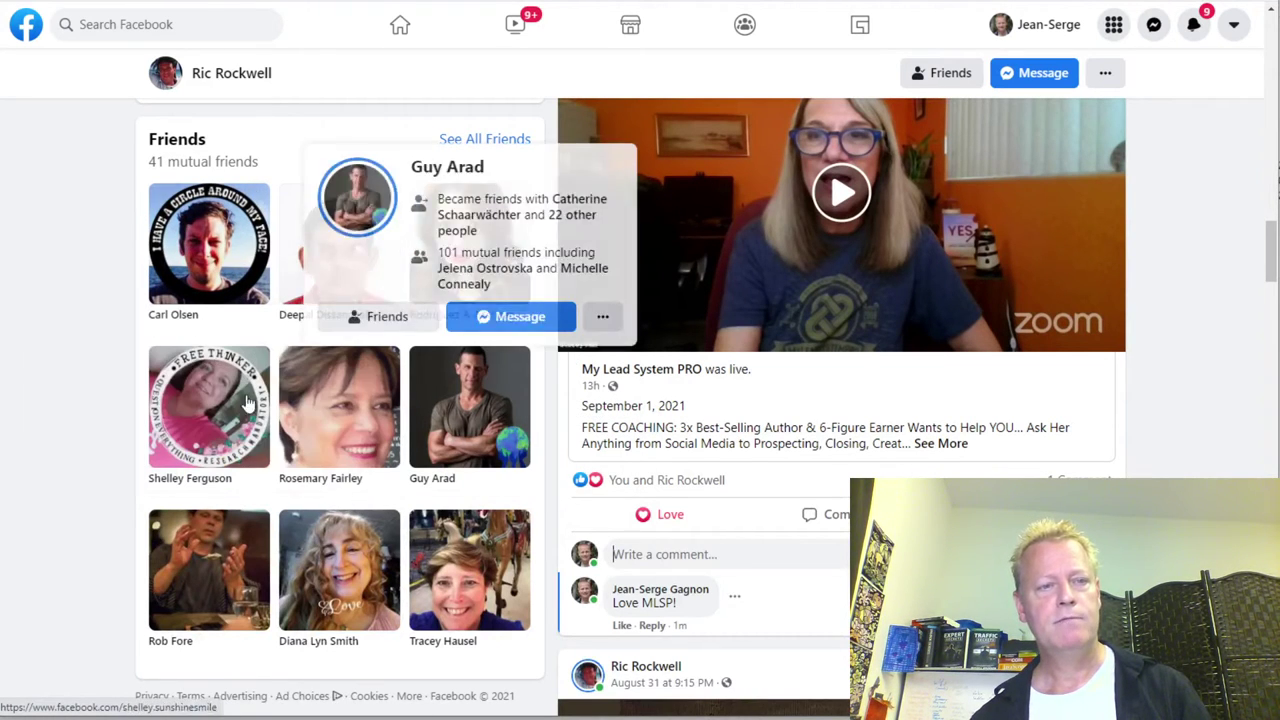
Step: On the mutual friend's profile, Love the video post and comment 'Awesome'
left_click(216, 258)
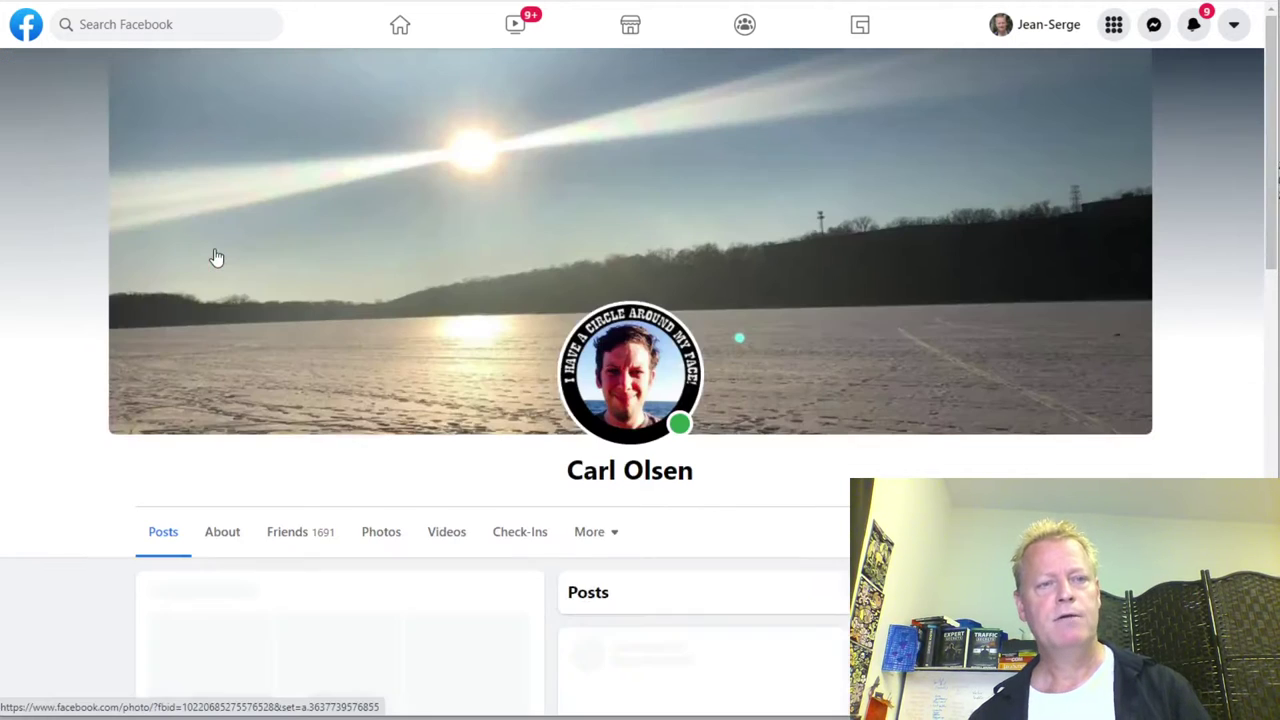
scroll(694, 551, "down", 6)
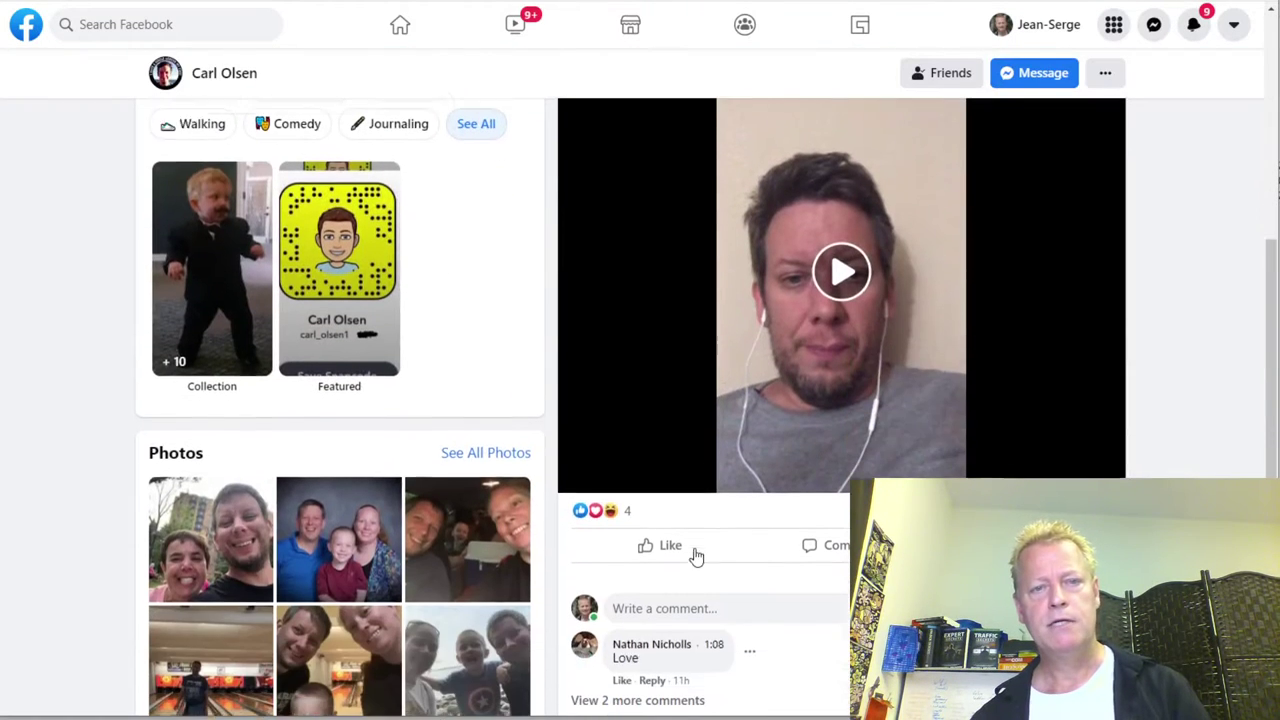
mouse_move(652, 530)
left_click(629, 496)
left_click(716, 593)
type("Awesome")
key("Return")
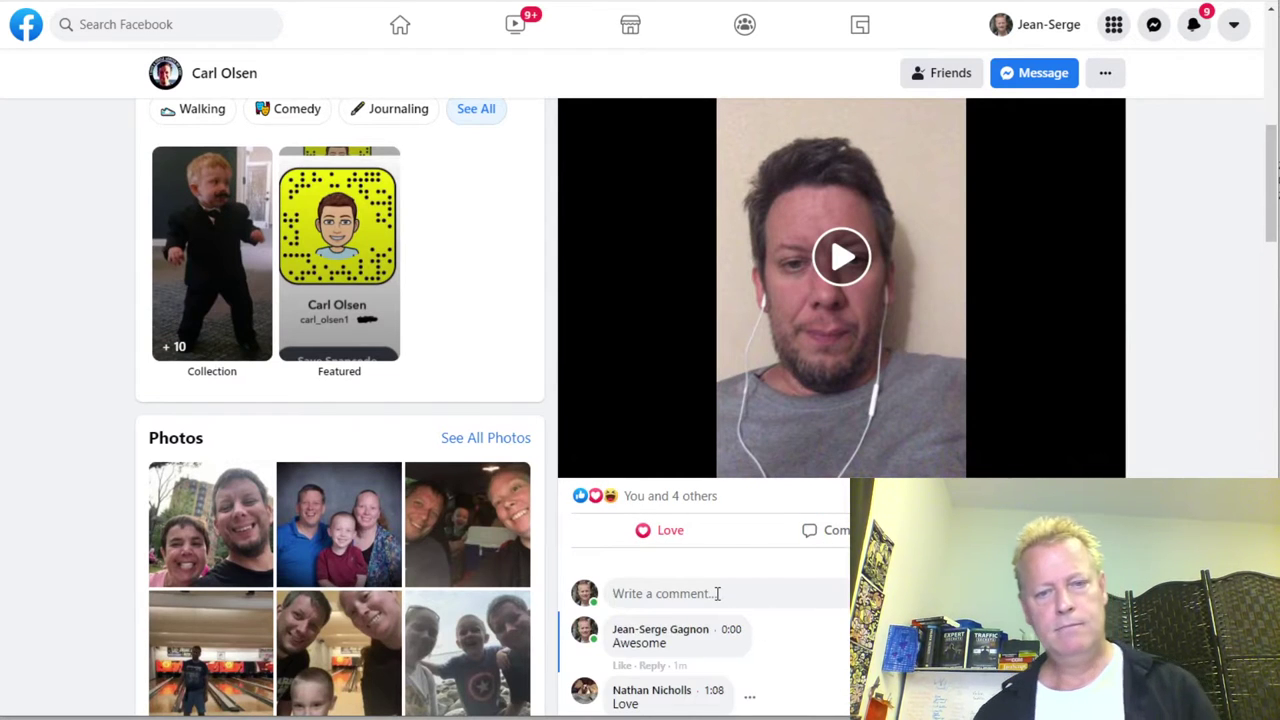
Step: Love the next post and the photo post, commenting 'cute' on the photo
scroll(716, 593, "down", 5)
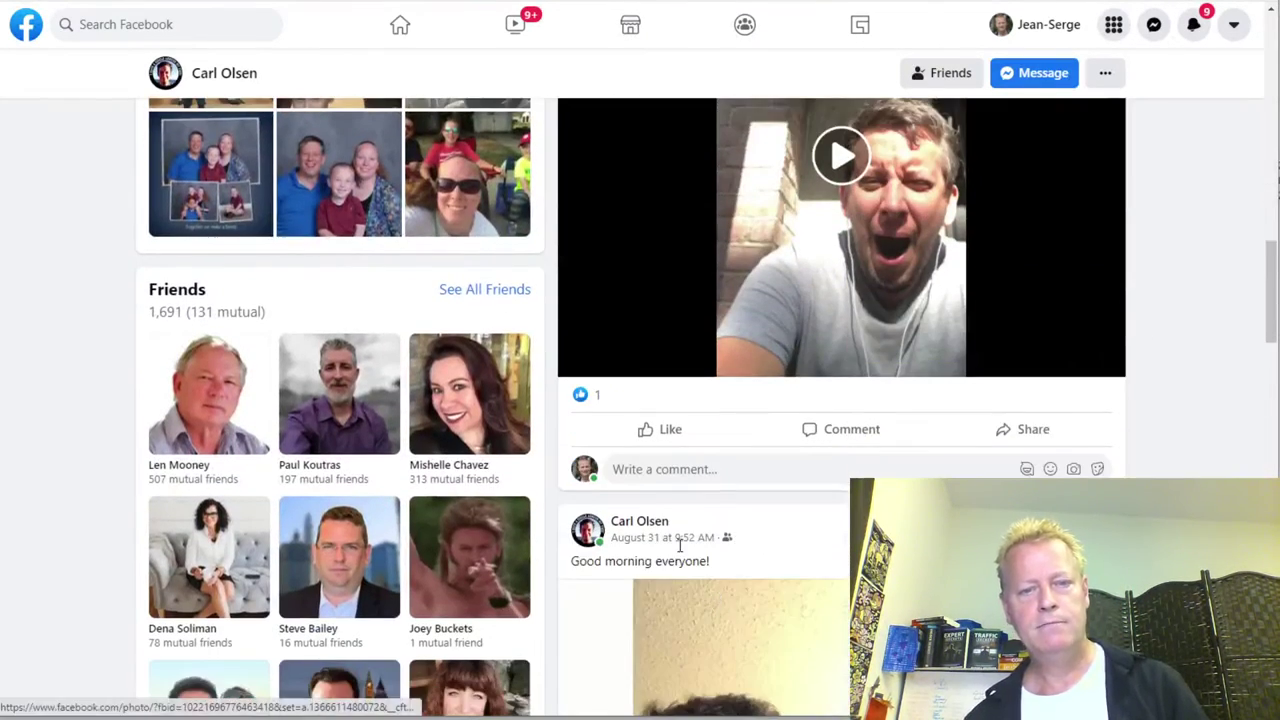
mouse_move(666, 429)
left_click(632, 393)
scroll(760, 580, "down", 5)
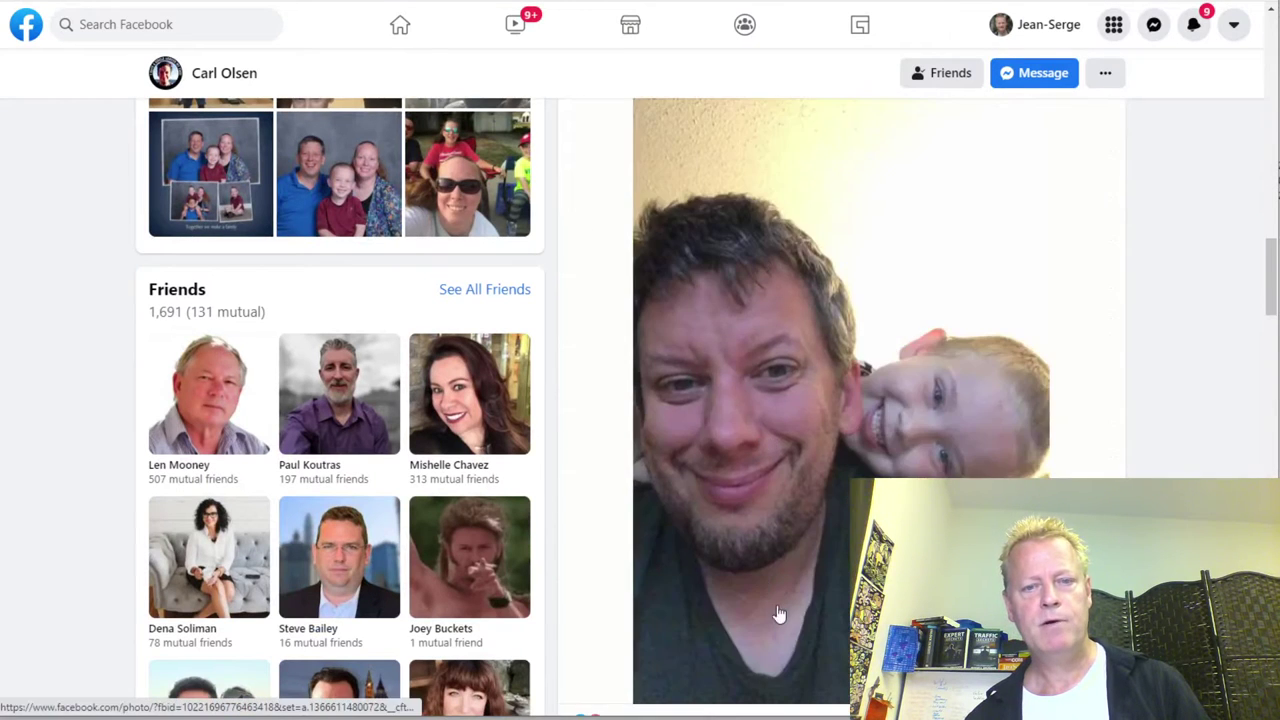
mouse_move(690, 508)
left_click(630, 481)
left_click(718, 691)
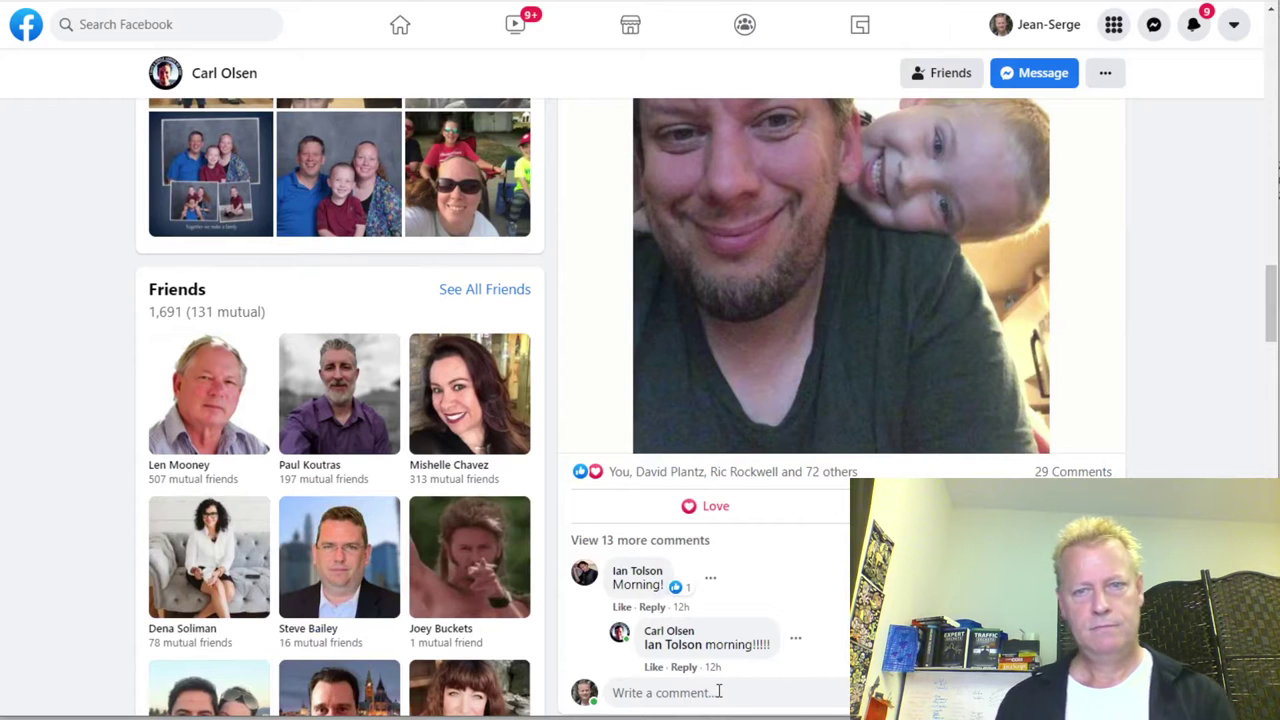
type("cute")
key("Return")
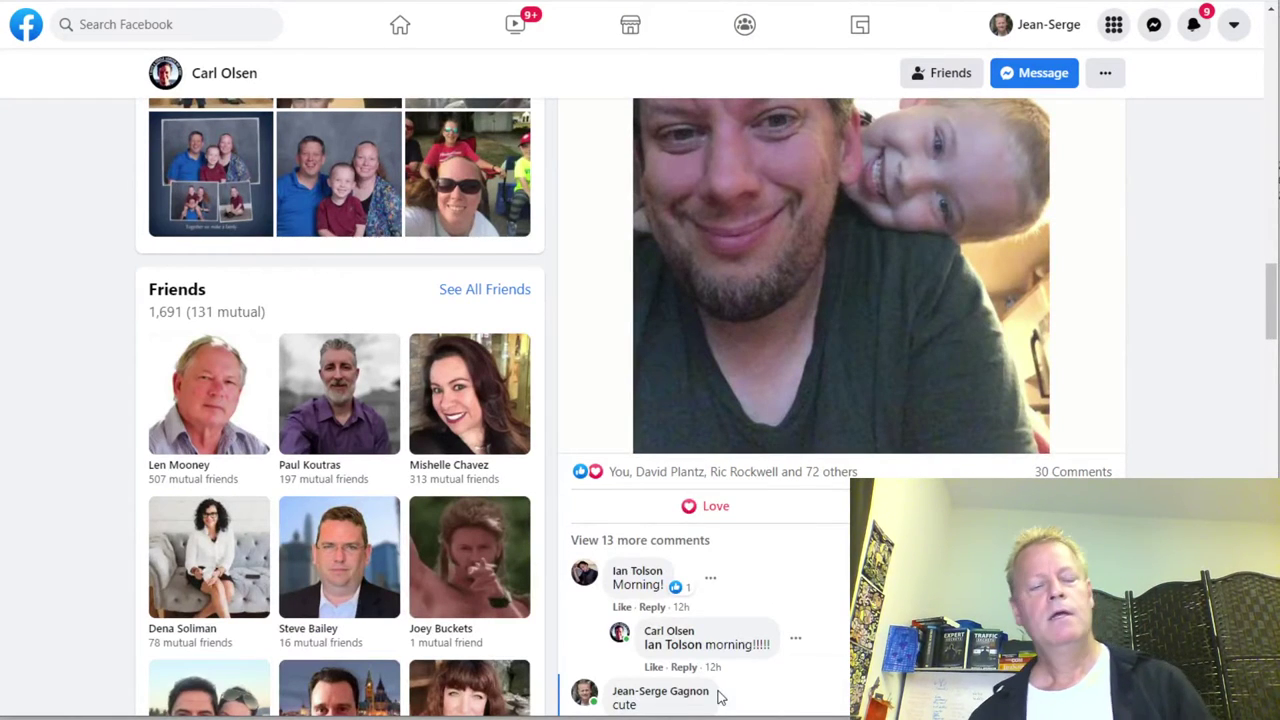
scroll(714, 694, "up", 4)
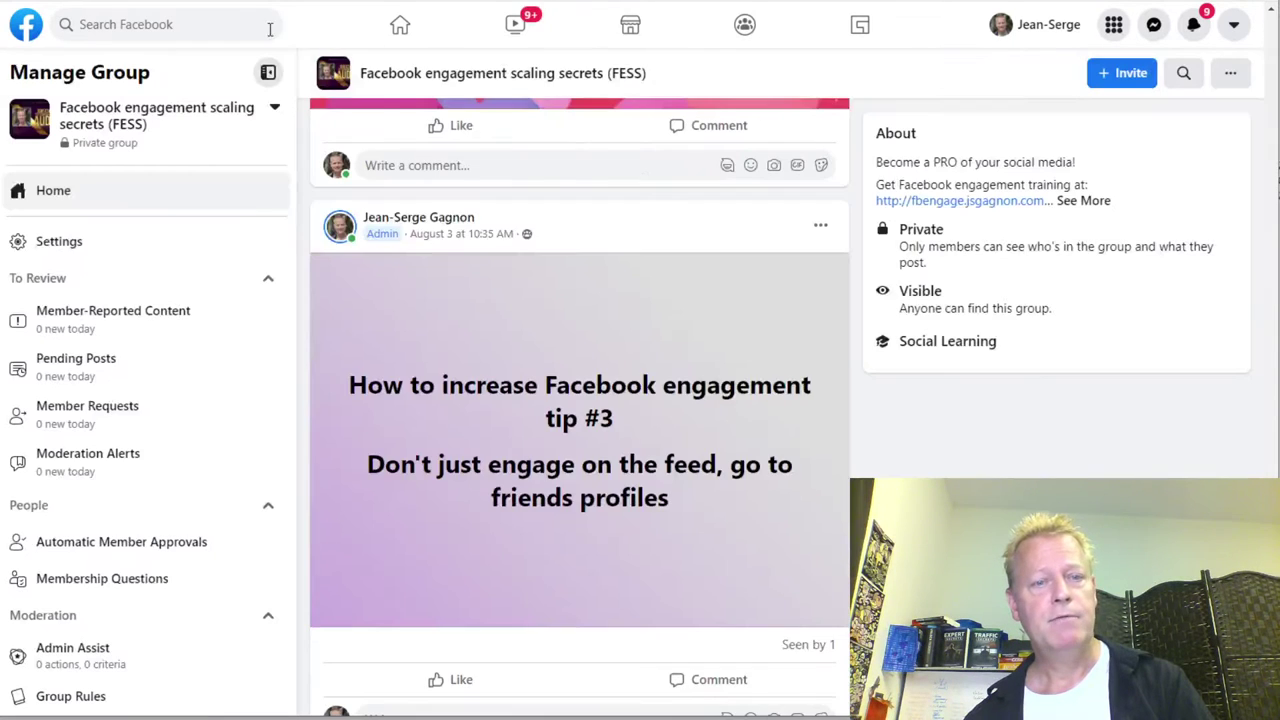
Step: Select the tip #4 'Join groups…' sentence in the FESS group post
scroll(655, 441, "up", 4)
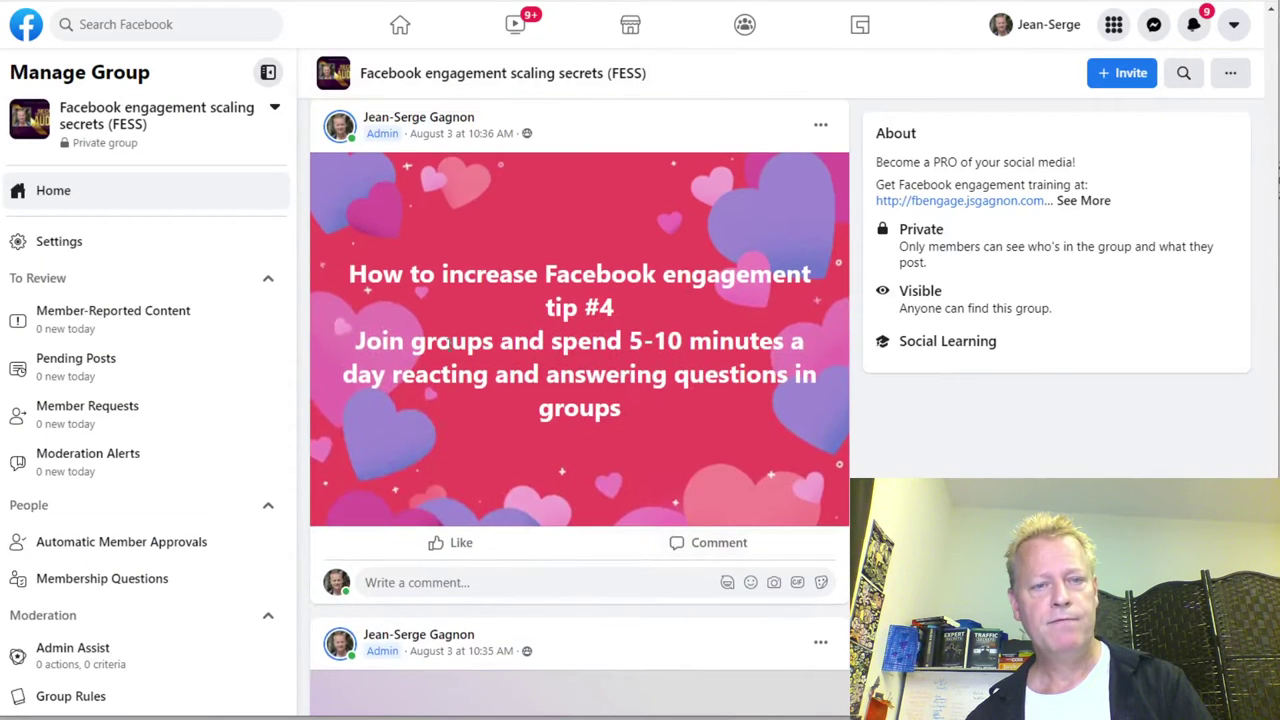
left_click_drag(358, 340, 637, 406)
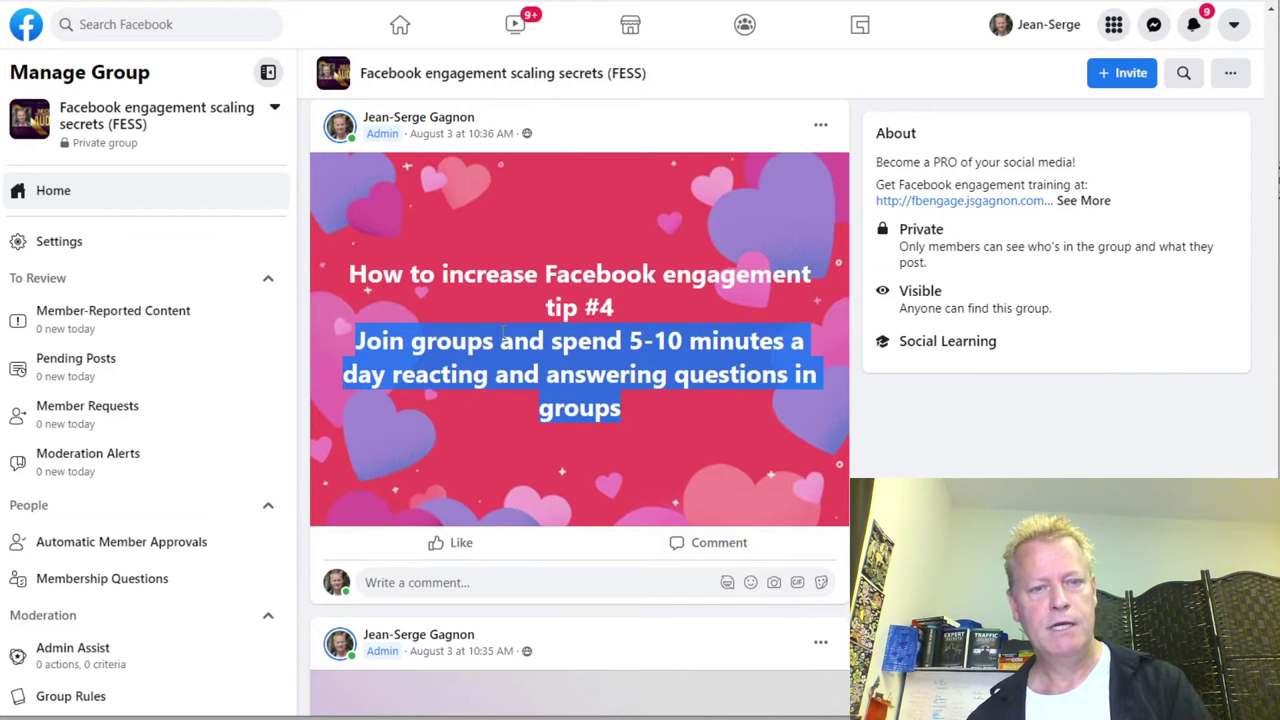
left_click(644, 444)
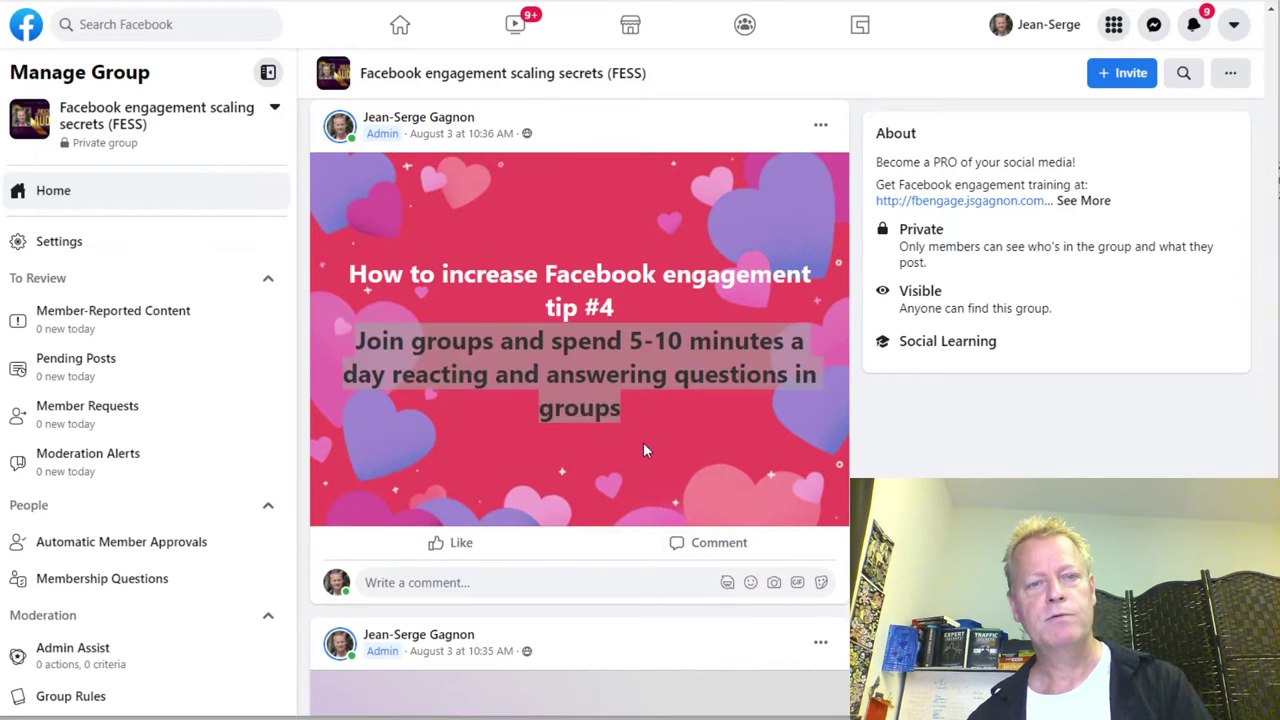
Step: Add item '4-' below tip 3 and the line 'Remember - Facebook is about reciprocity'
key("alt+Tab")
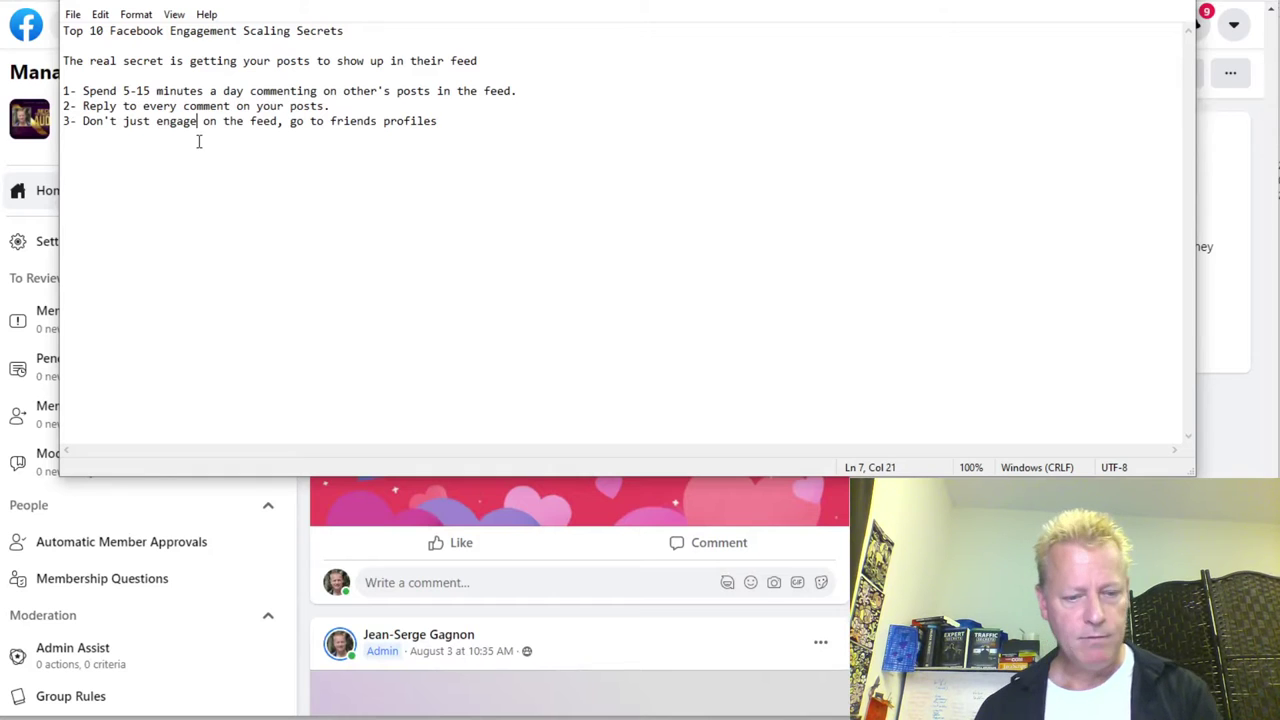
key("Right")
key("Right")
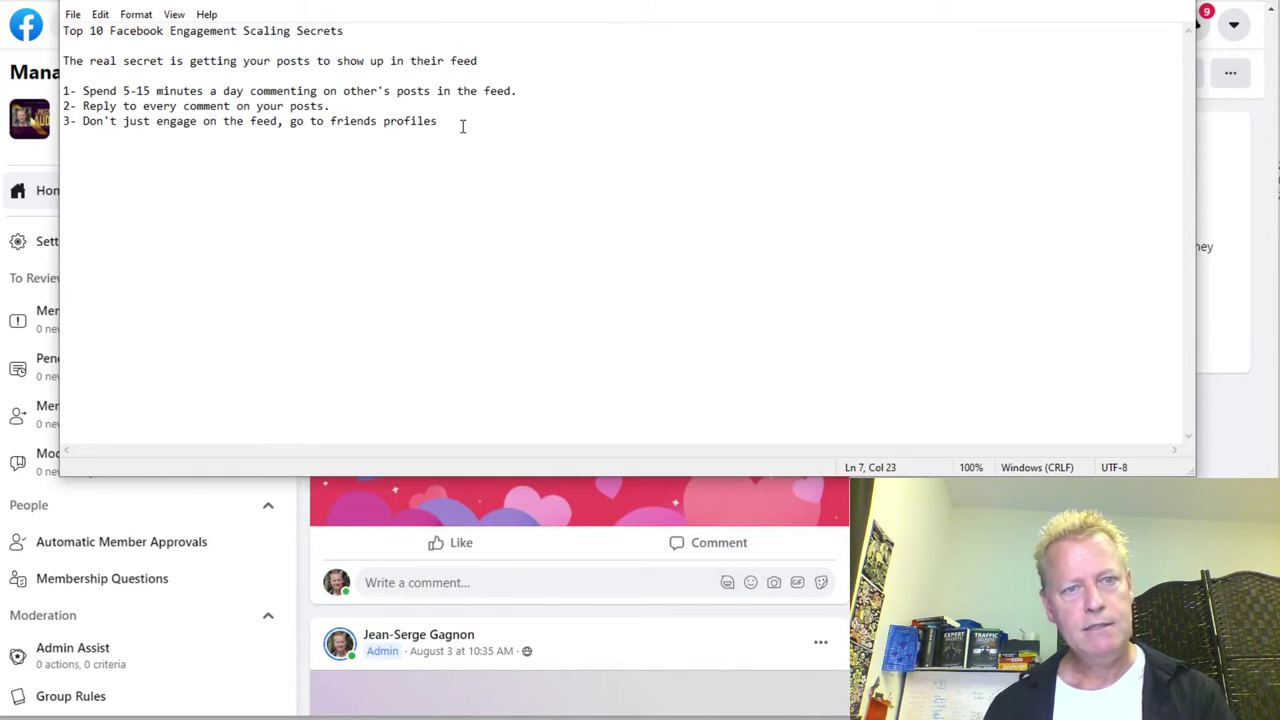
type("4-")
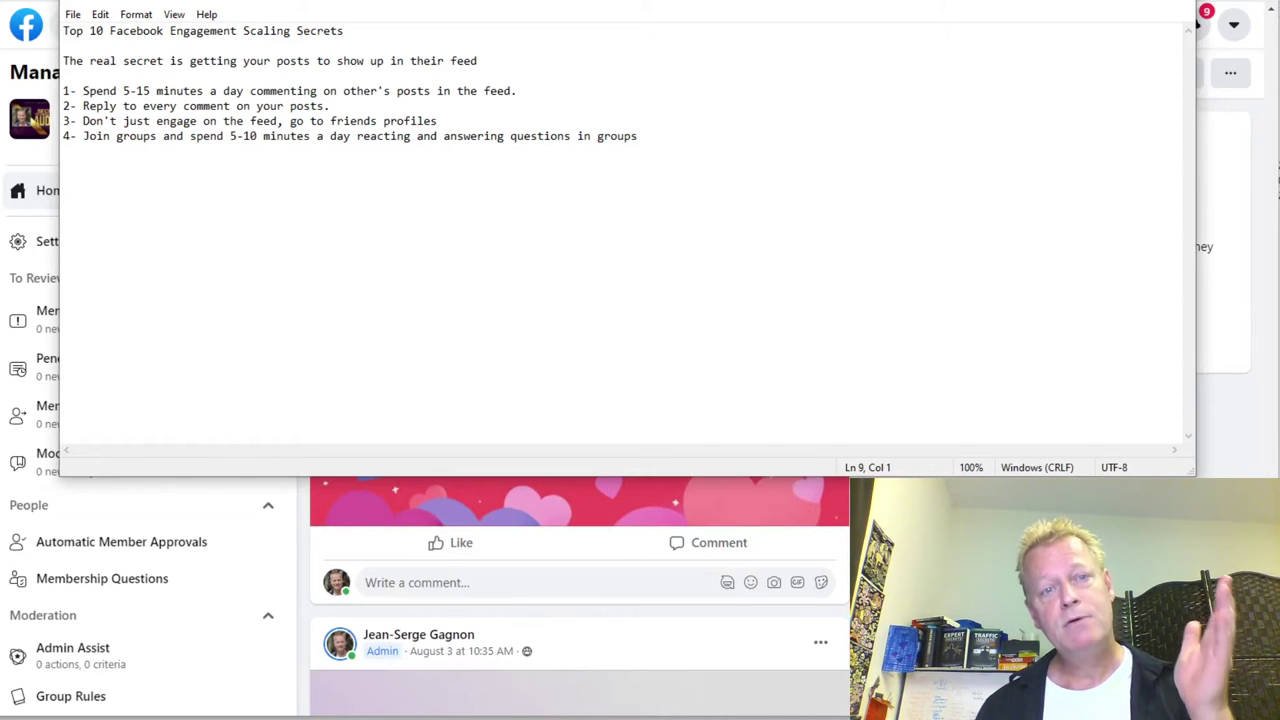
type("R")
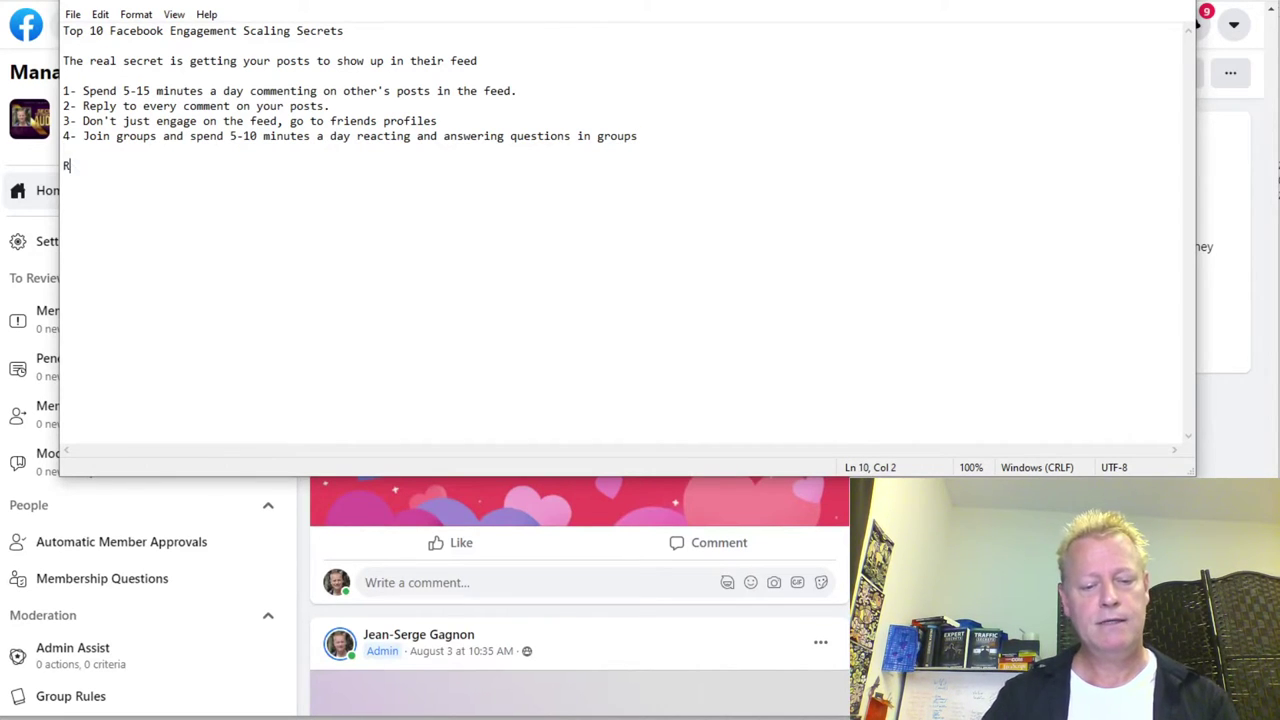
type("emember - Facebook is about recir")
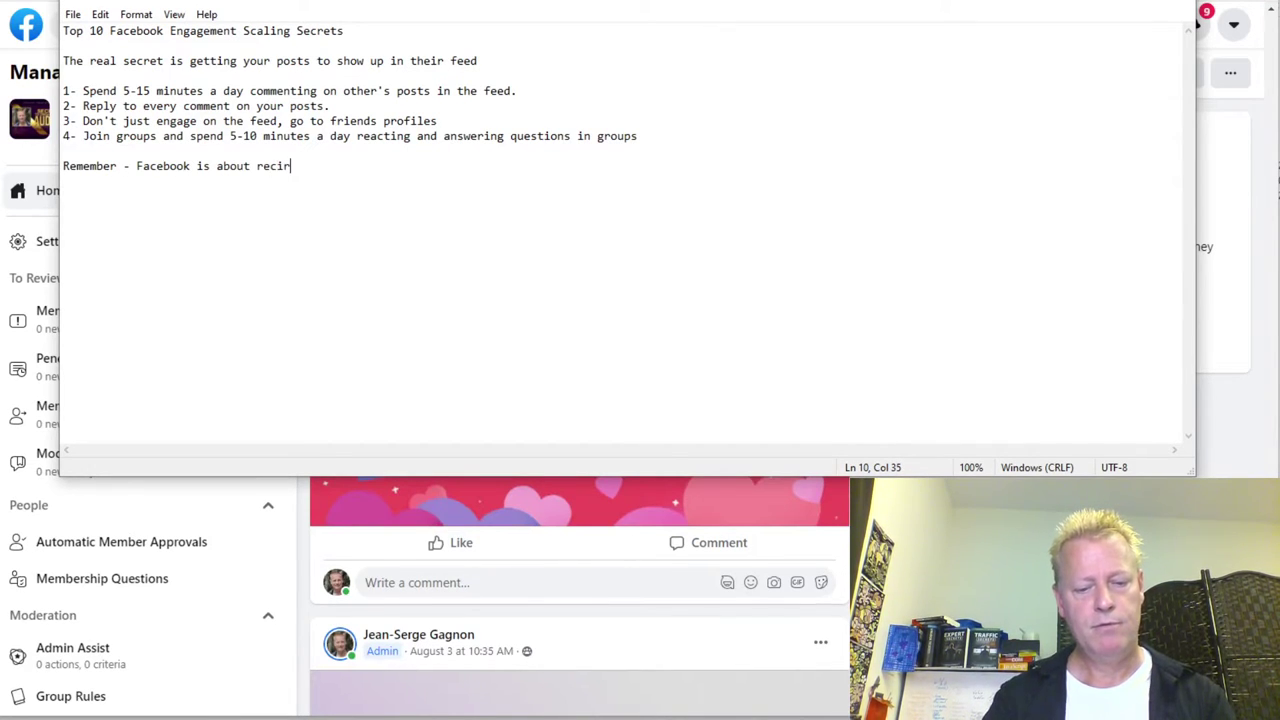
key("BackSpace")
type("procity")
key("Return")
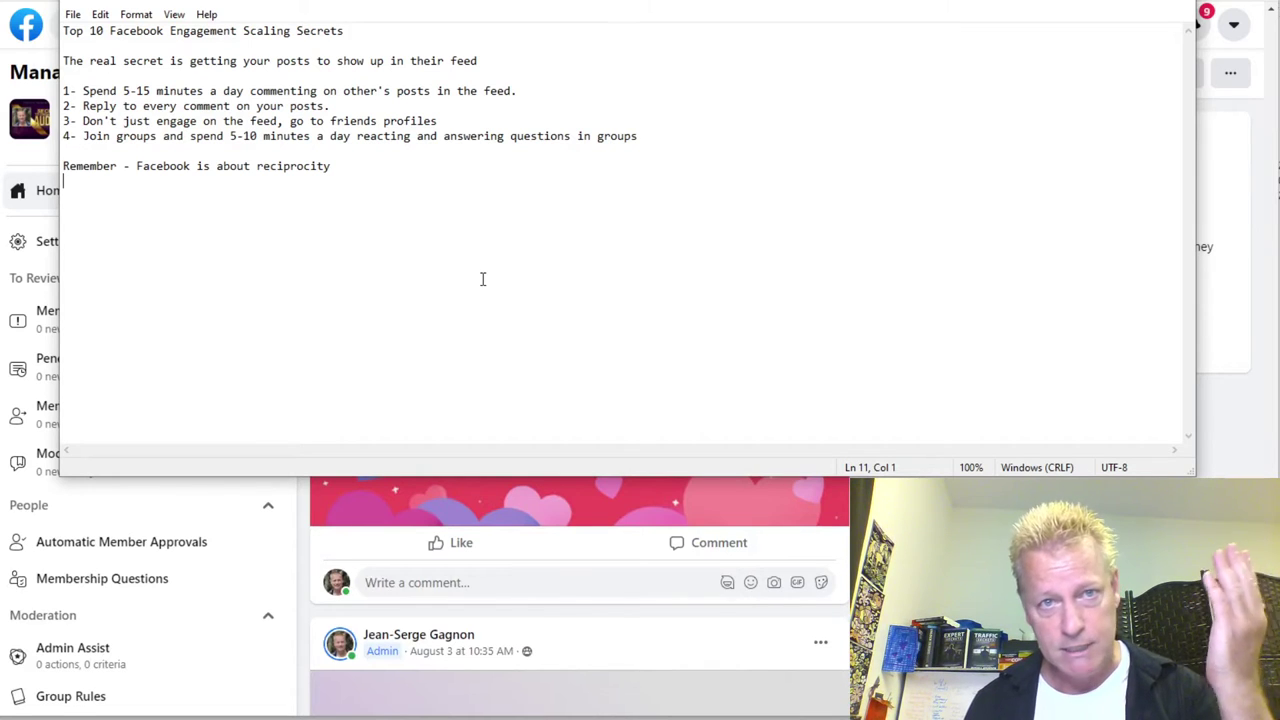
Step: Put the cursor on the empty line below the reciprocity tip, then return to the FESS group feed
left_click(395, 170)
left_click(436, 225)
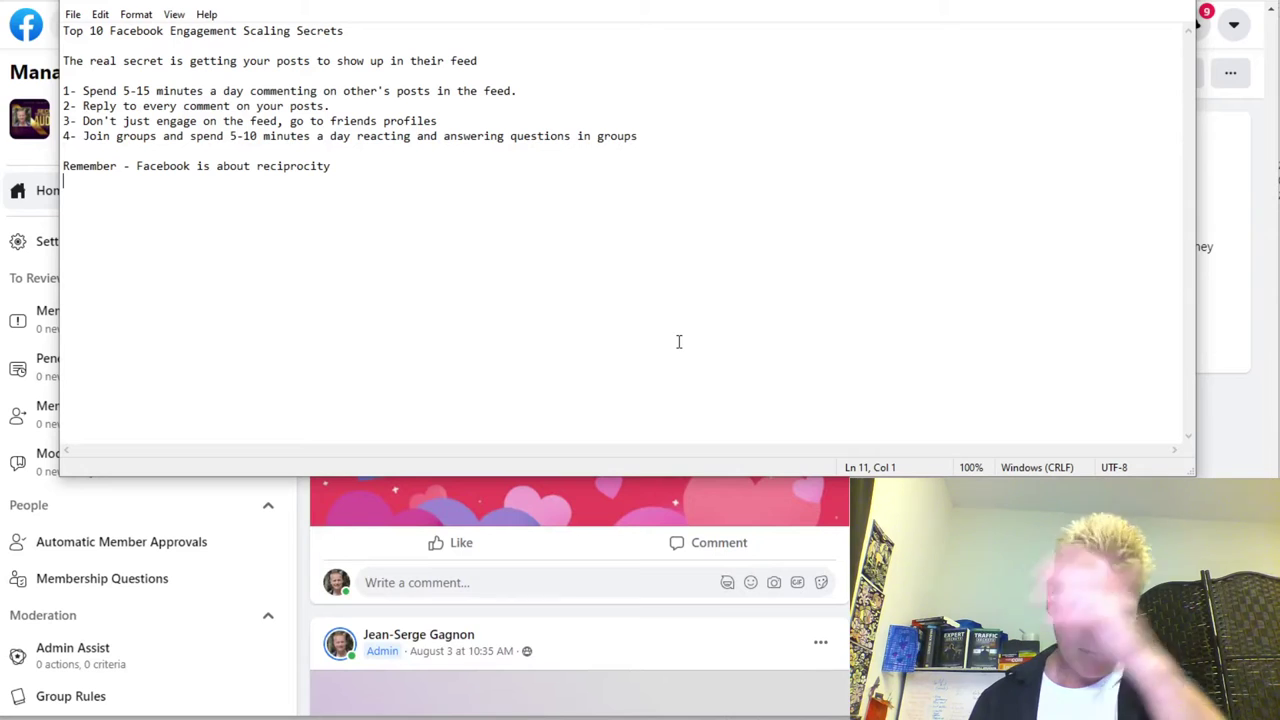
left_click(788, 488)
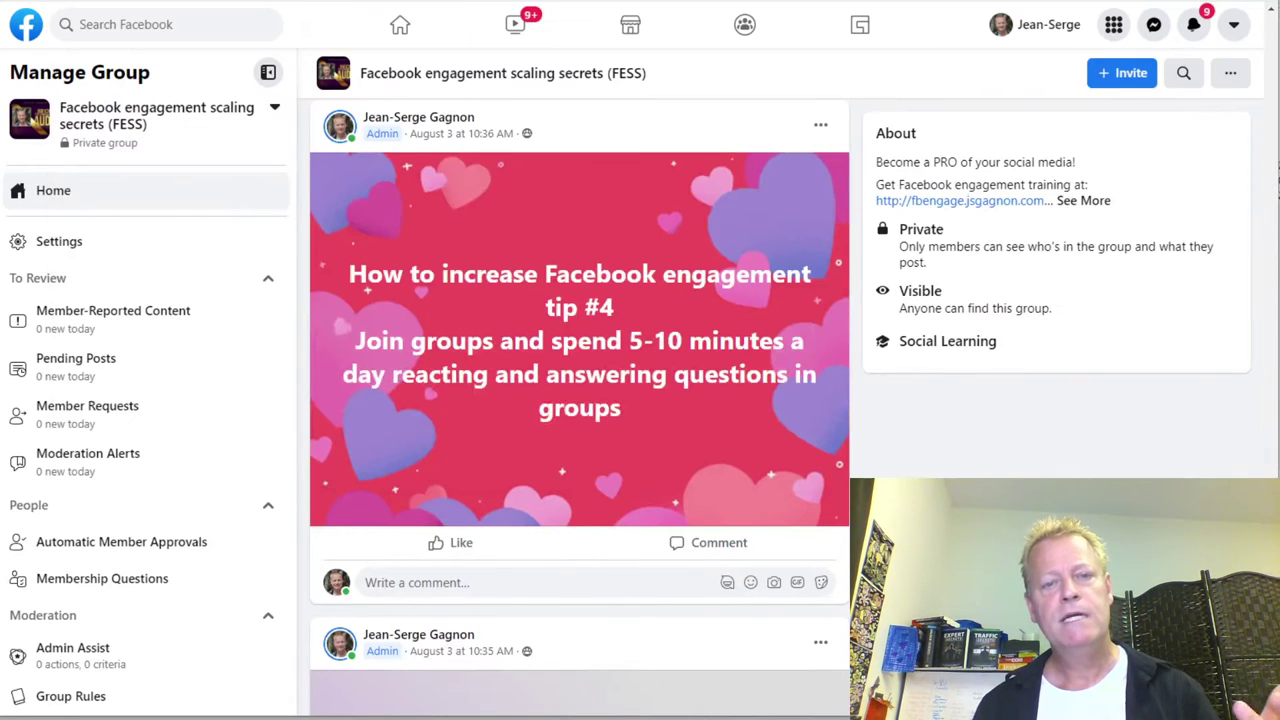
Step: Scroll the FESS group feed and dismiss the query error message
scroll(788, 488, "up", 5)
scroll(786, 560, "up", 3)
scroll(740, 540, "down", 4)
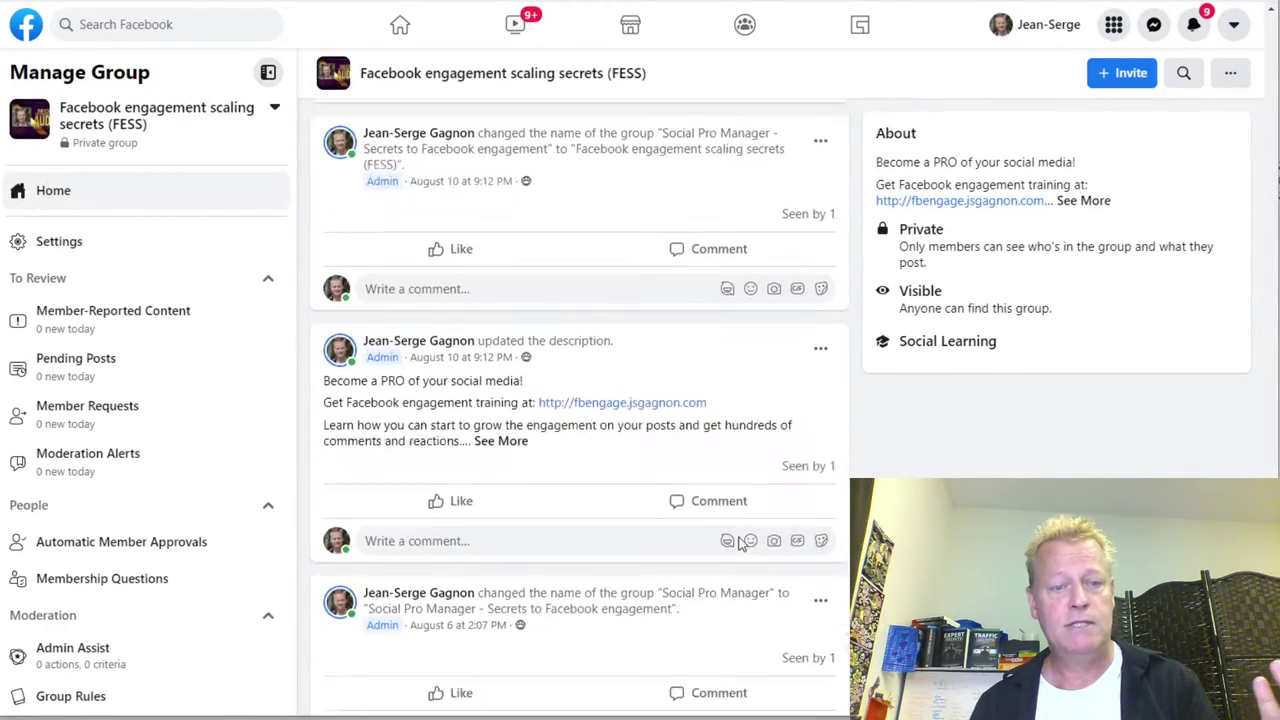
scroll(595, 469, "up", 3)
scroll(590, 468, "up", 6)
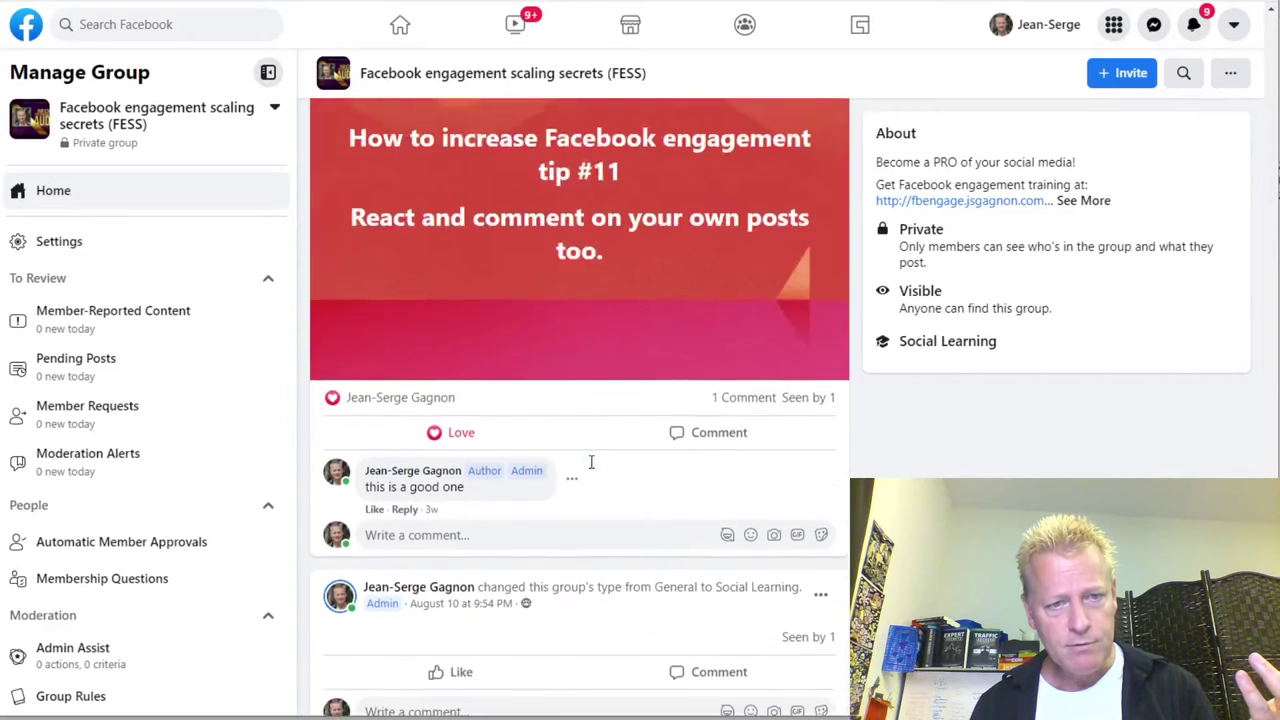
scroll(590, 464, "down", 5)
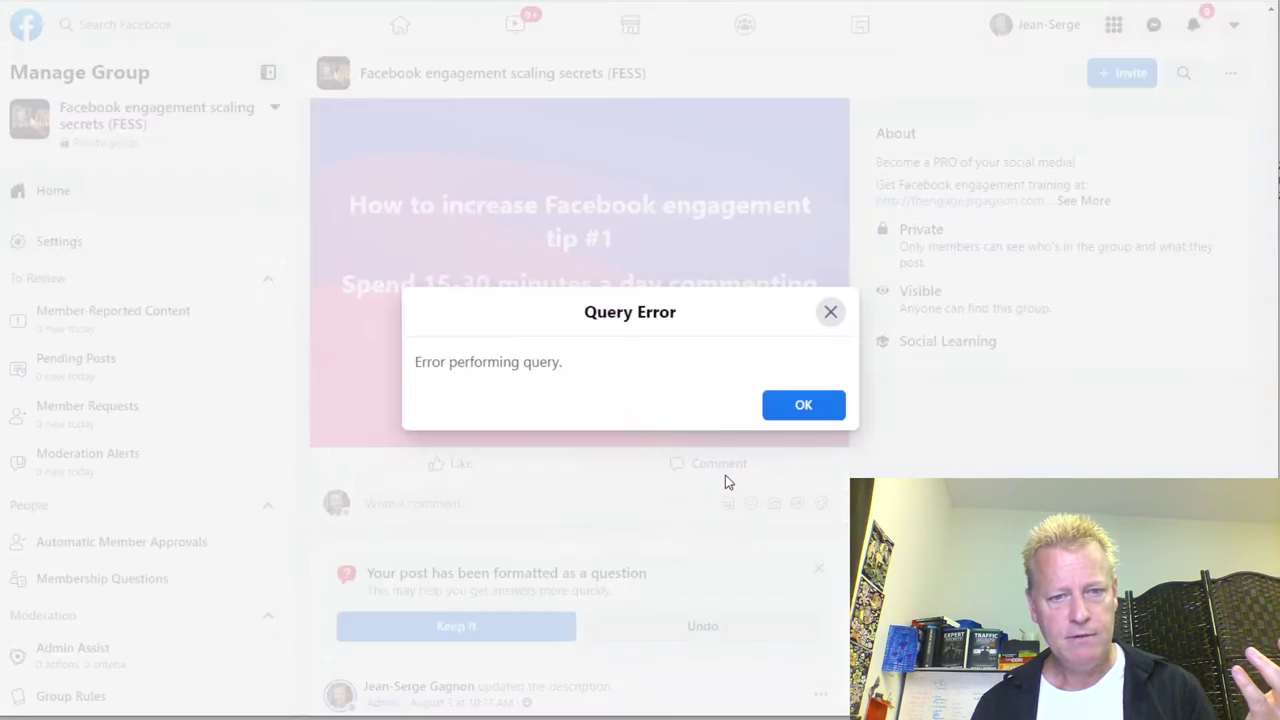
left_click(780, 405)
Step: Select the tip #5 text 'Go to 5-10 friend profiles and love last 2 posts'
scroll(752, 540, "down", 4)
scroll(752, 540, "up", 6)
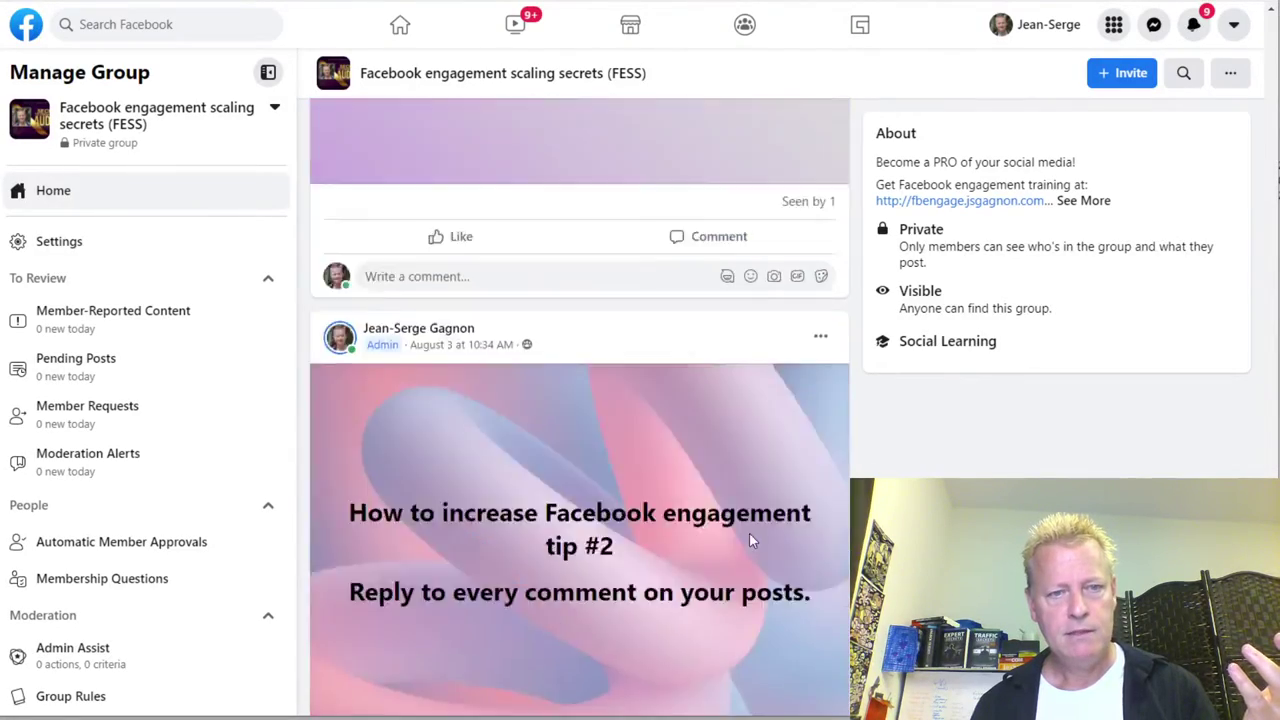
scroll(752, 540, "up", 10)
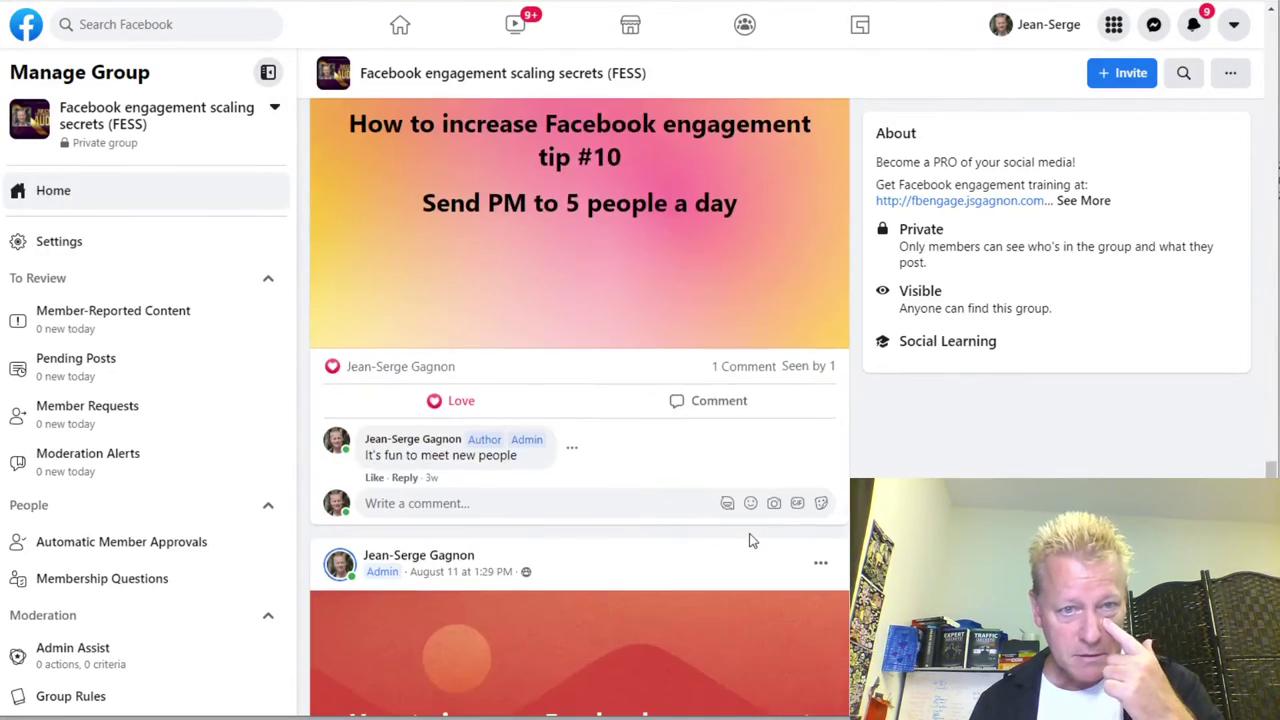
scroll(752, 540, "up", 8)
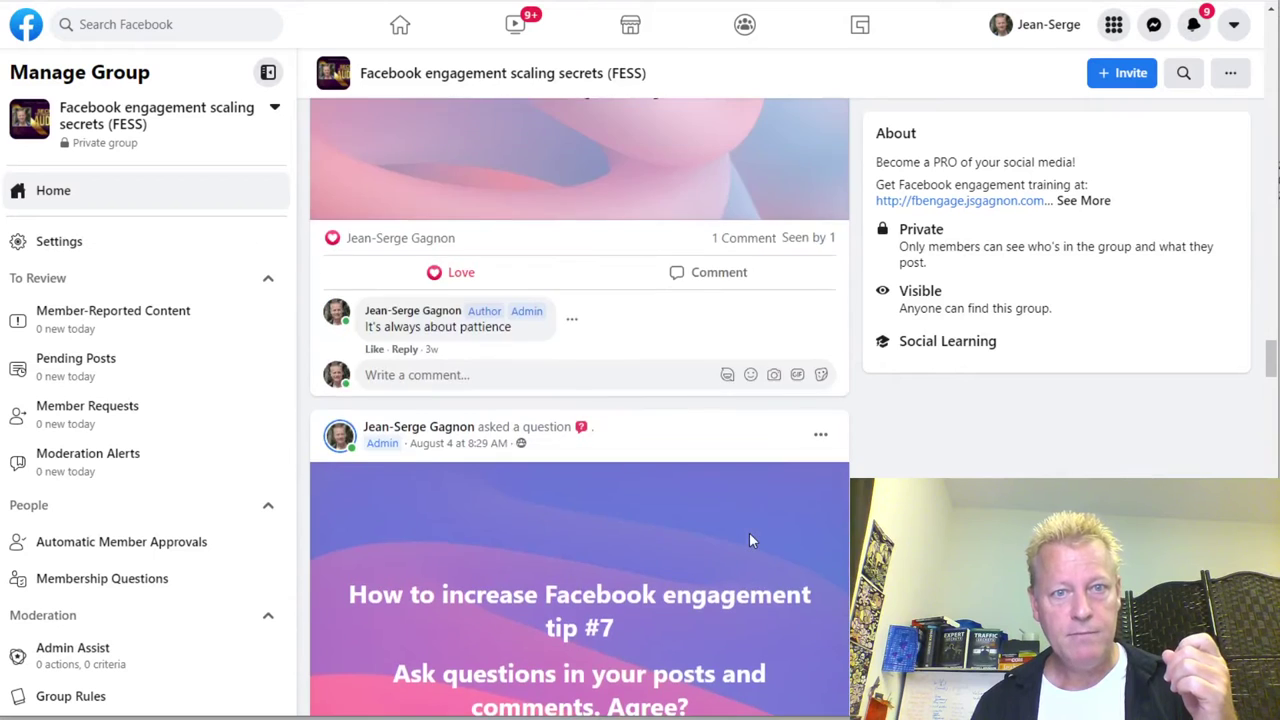
scroll(749, 533, "up", 3)
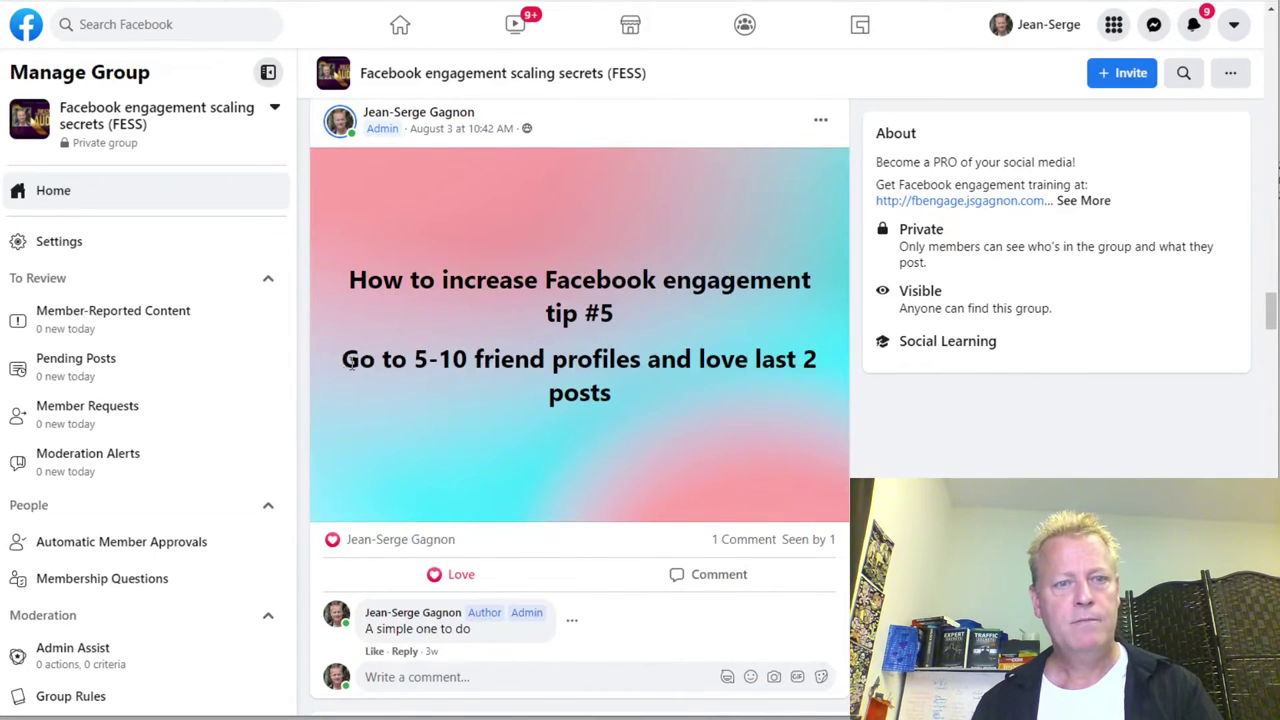
left_click_drag(343, 360, 625, 395)
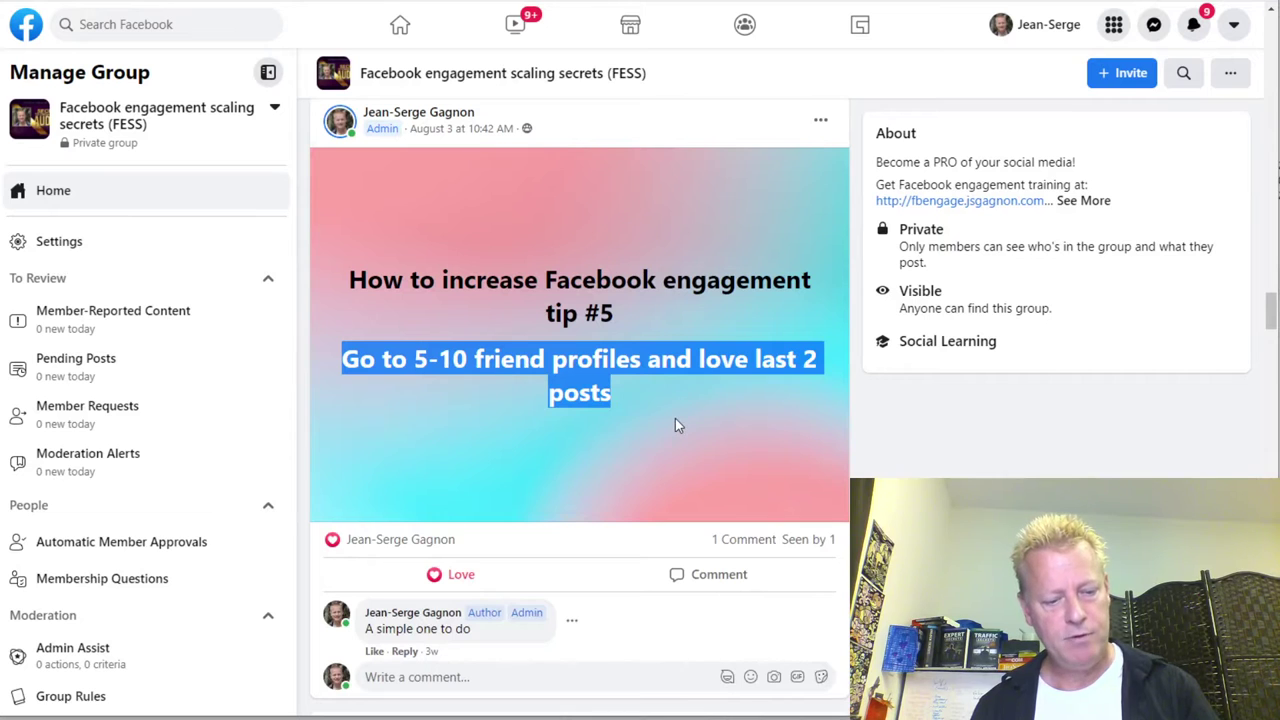
Step: Add item '5- Go to 5-10 friend profiles and love last 2 posts' to the notes, leaving an empty line below
key("alt+Tab")
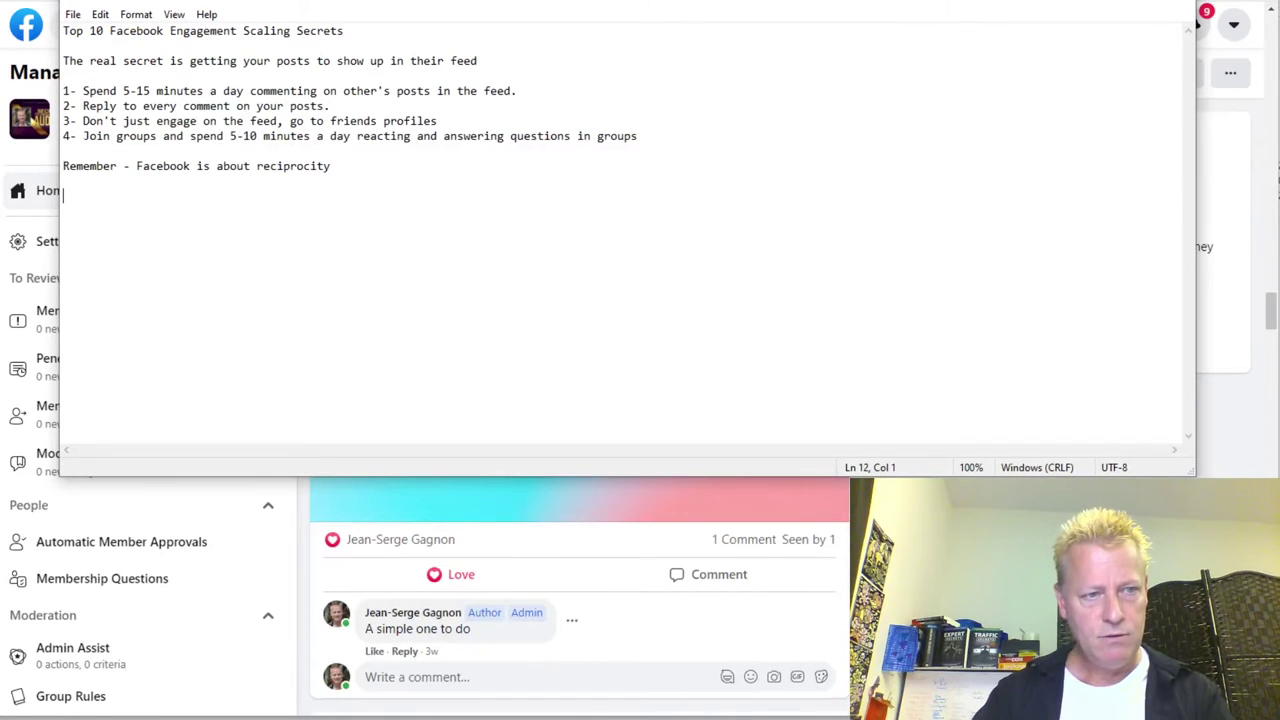
key("Return")
type("5- Go to 5-10 friend profiles and love last 2 posts")
key("Return")
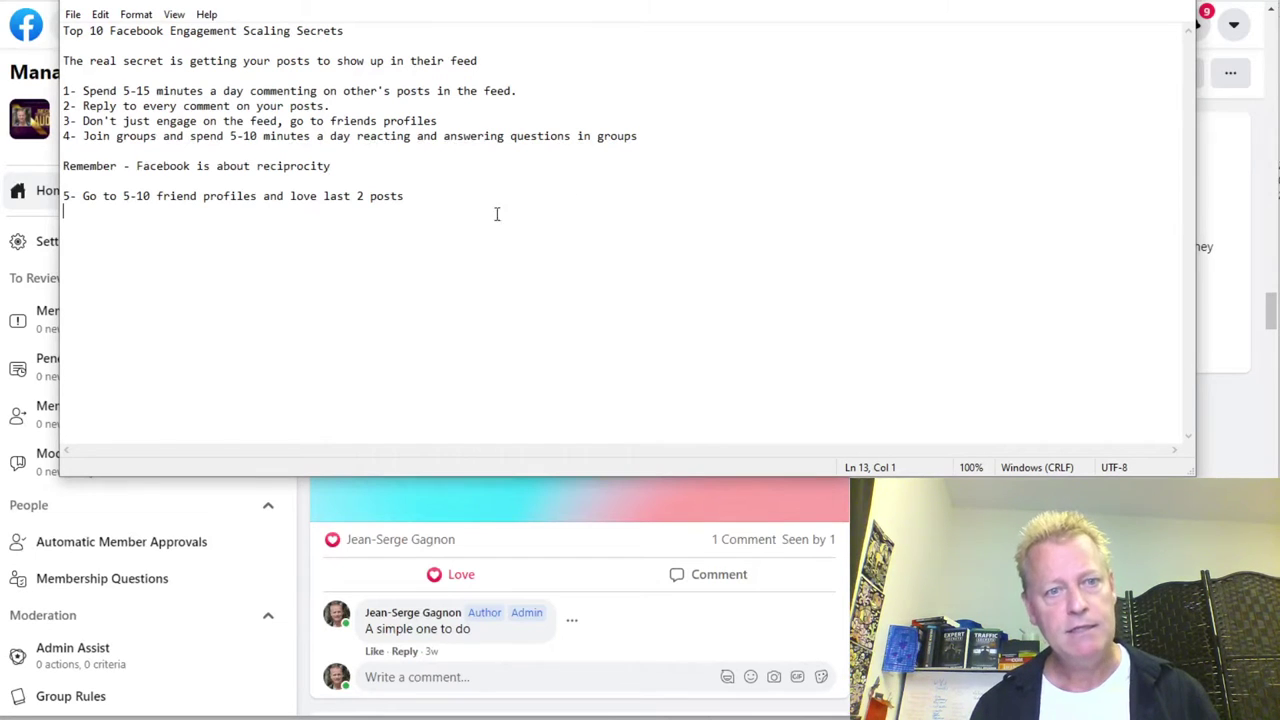
left_click(431, 194)
key("Return")
Step: Start a '6-' line, then select tip #6 'Be consistent, patient and persistent...' on Facebook
type("6-")
key("alt+Tab")
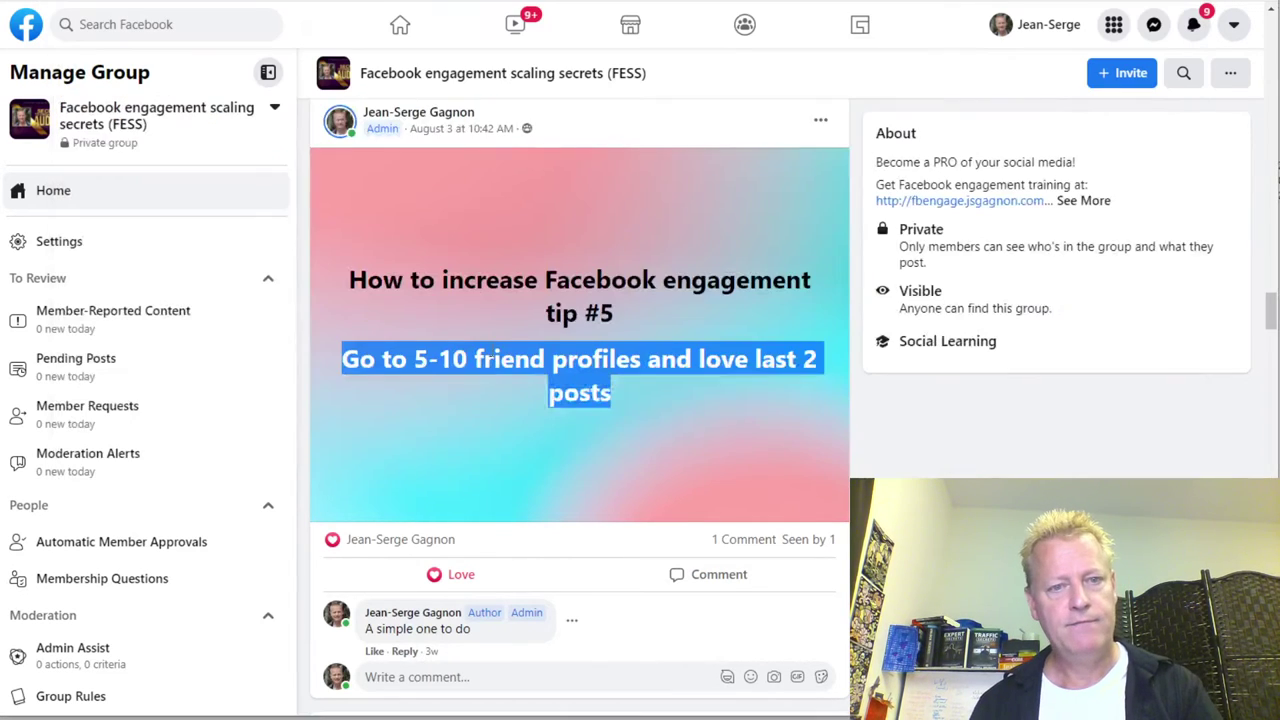
scroll(478, 298, "down", 6)
scroll(553, 258, "down", 1)
left_click_drag(352, 216, 799, 249)
key("ctrl+c")
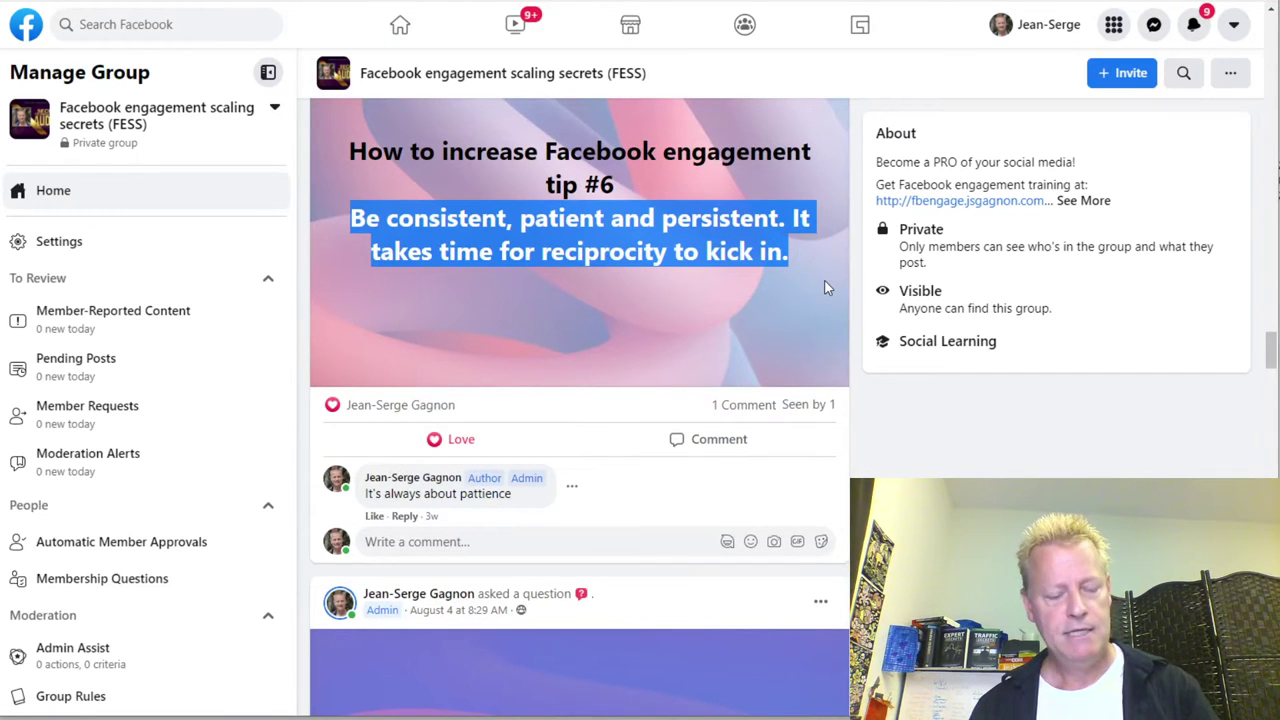
Step: Paste tip #6 as item 6 and start a '7' line below it
key("alt+Tab")
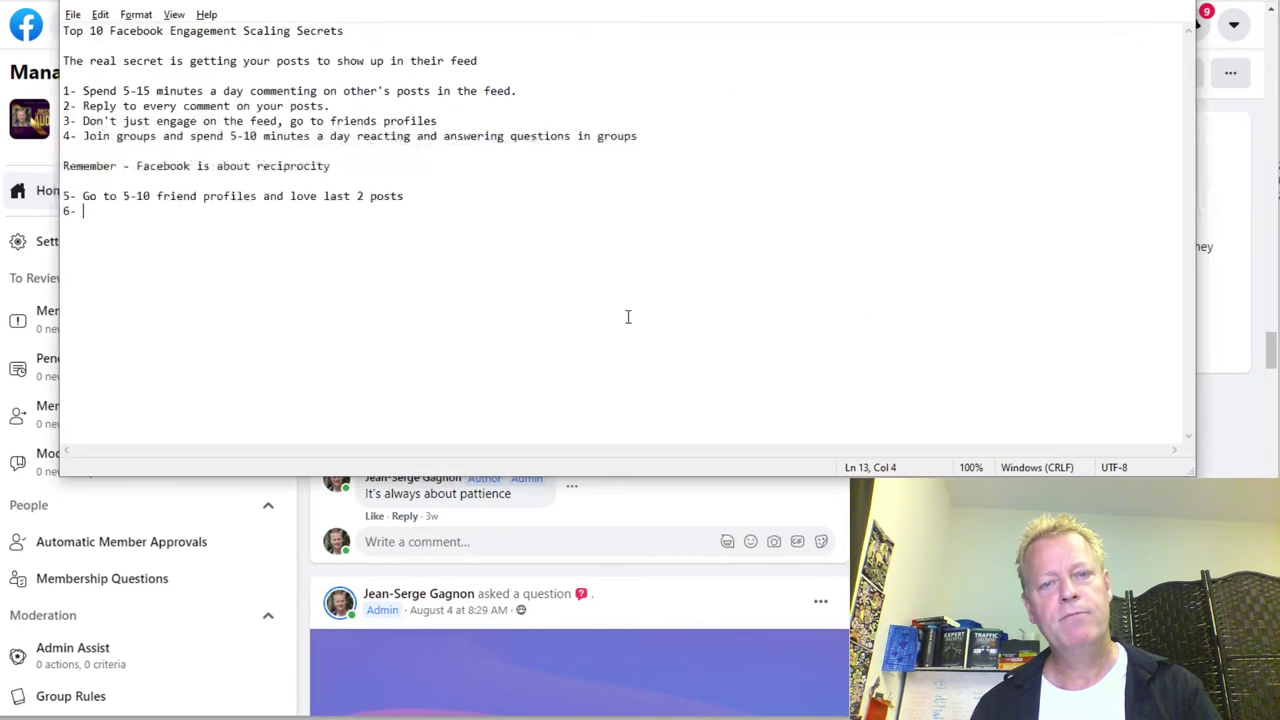
key("ctrl+v")
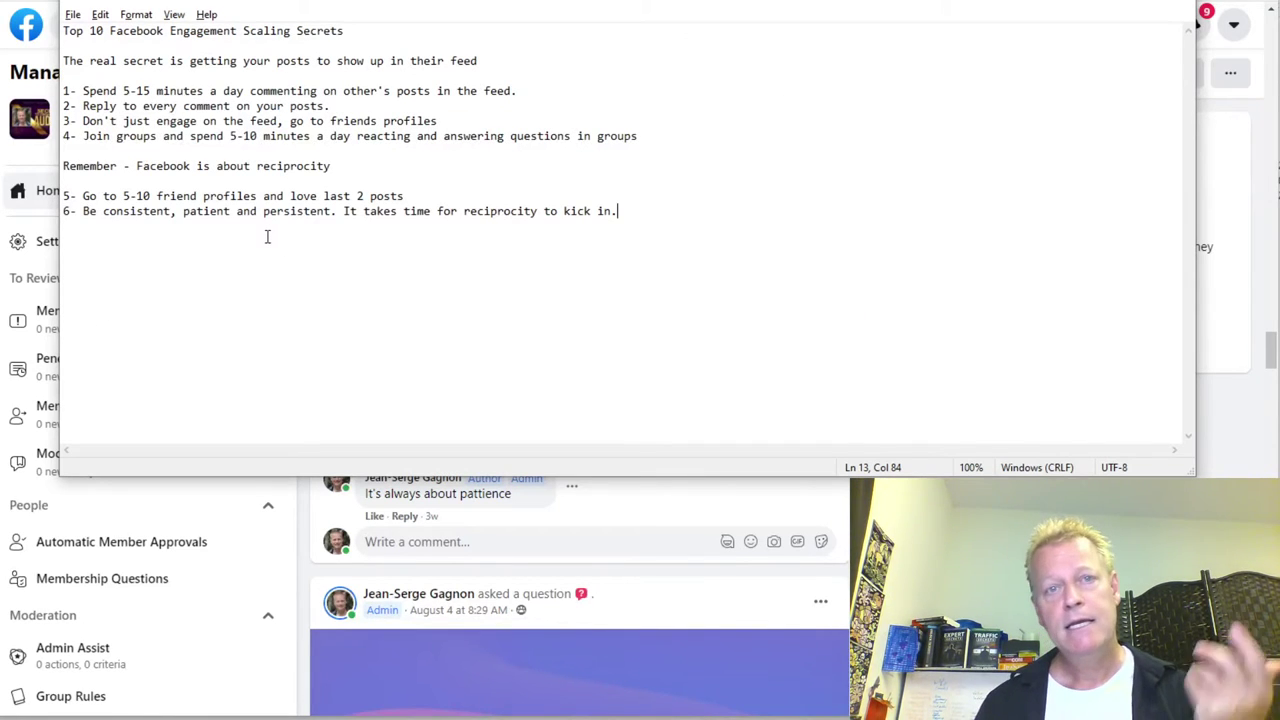
key("Return")
key("Return")
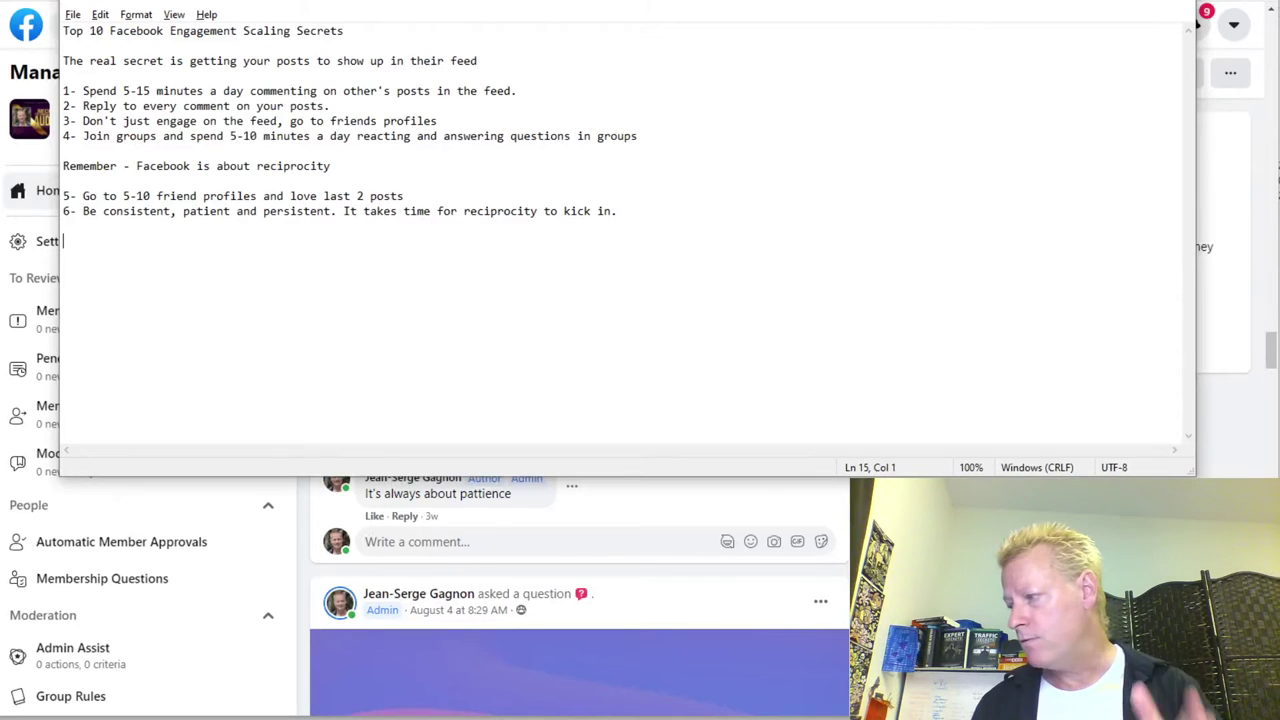
key("Up")
type("7")
key("alt+Tab")
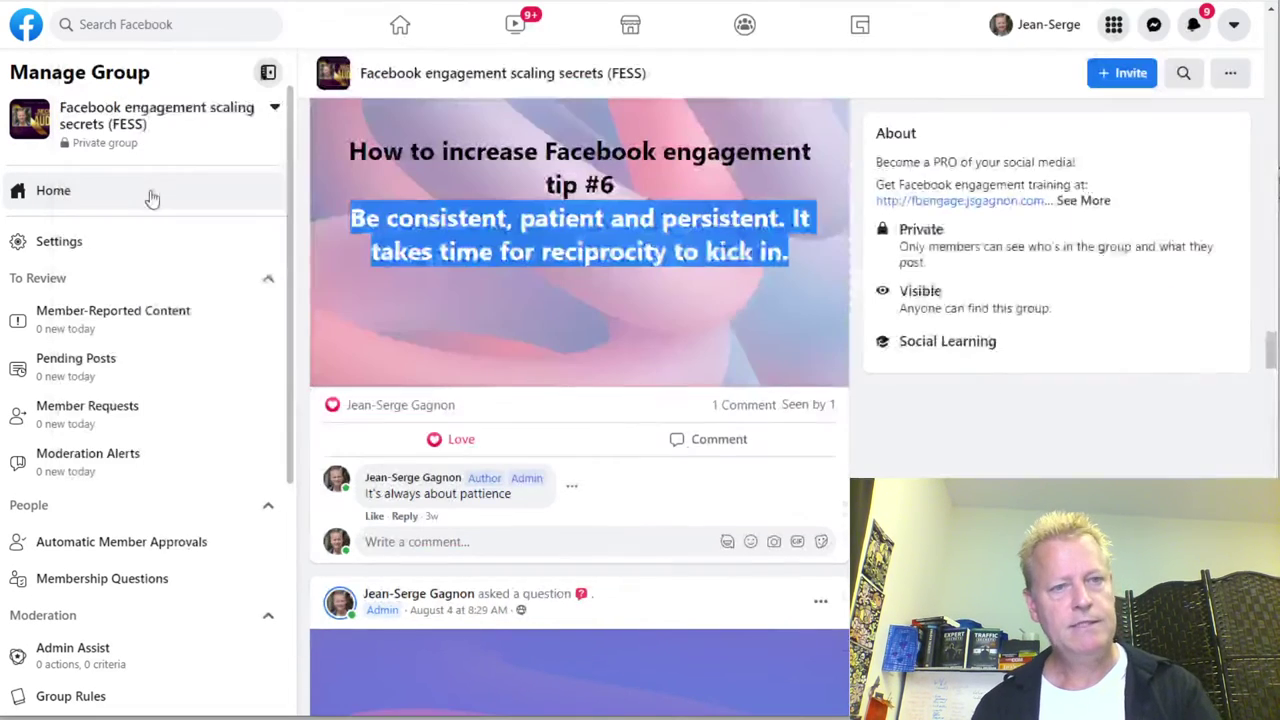
Step: Select tip #7 'Ask questions in your posts and comments. Agree?' and return to the notes
scroll(493, 230, "down", 10)
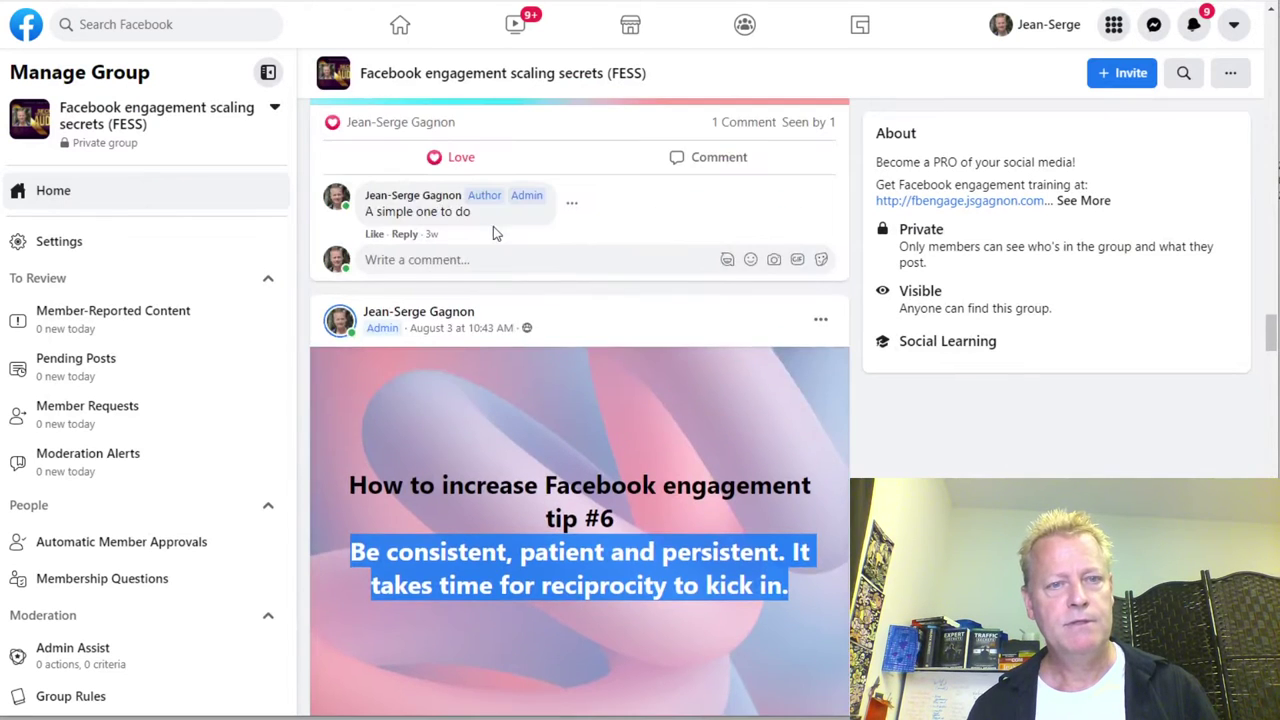
scroll(493, 230, "up", 3)
scroll(526, 264, "down", 10)
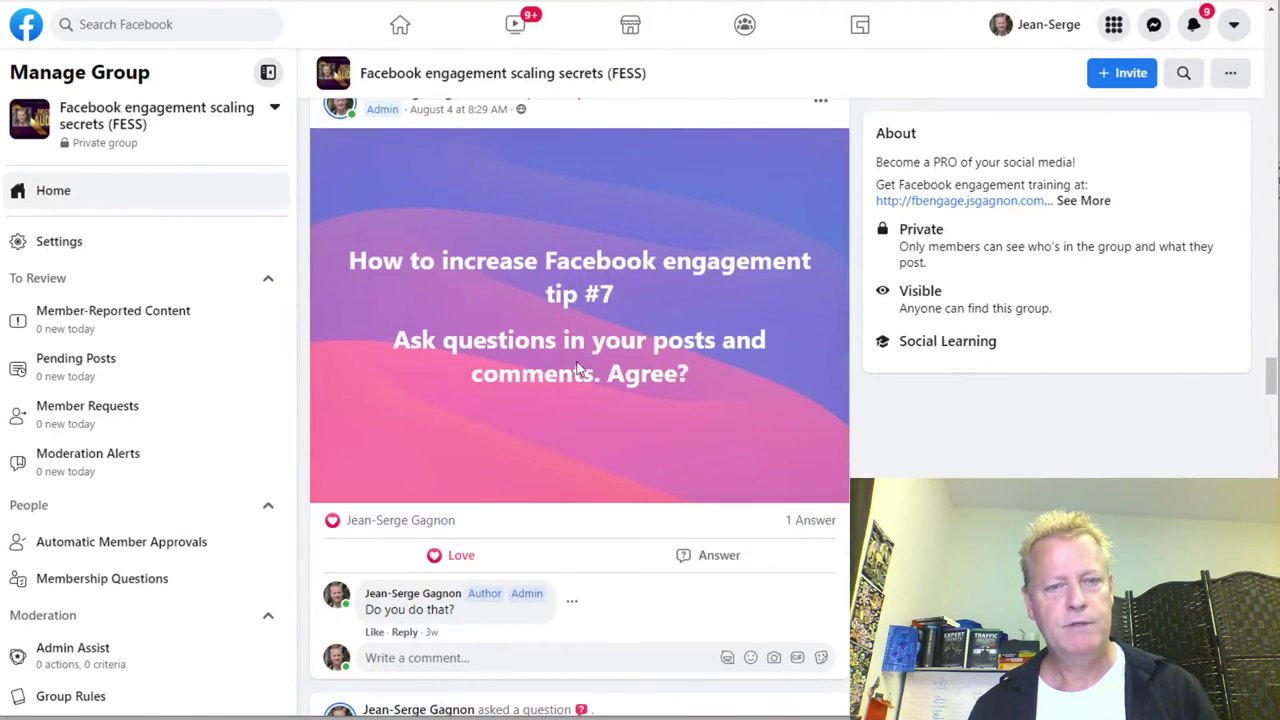
left_click_drag(392, 340, 702, 378)
key("ctrl+c")
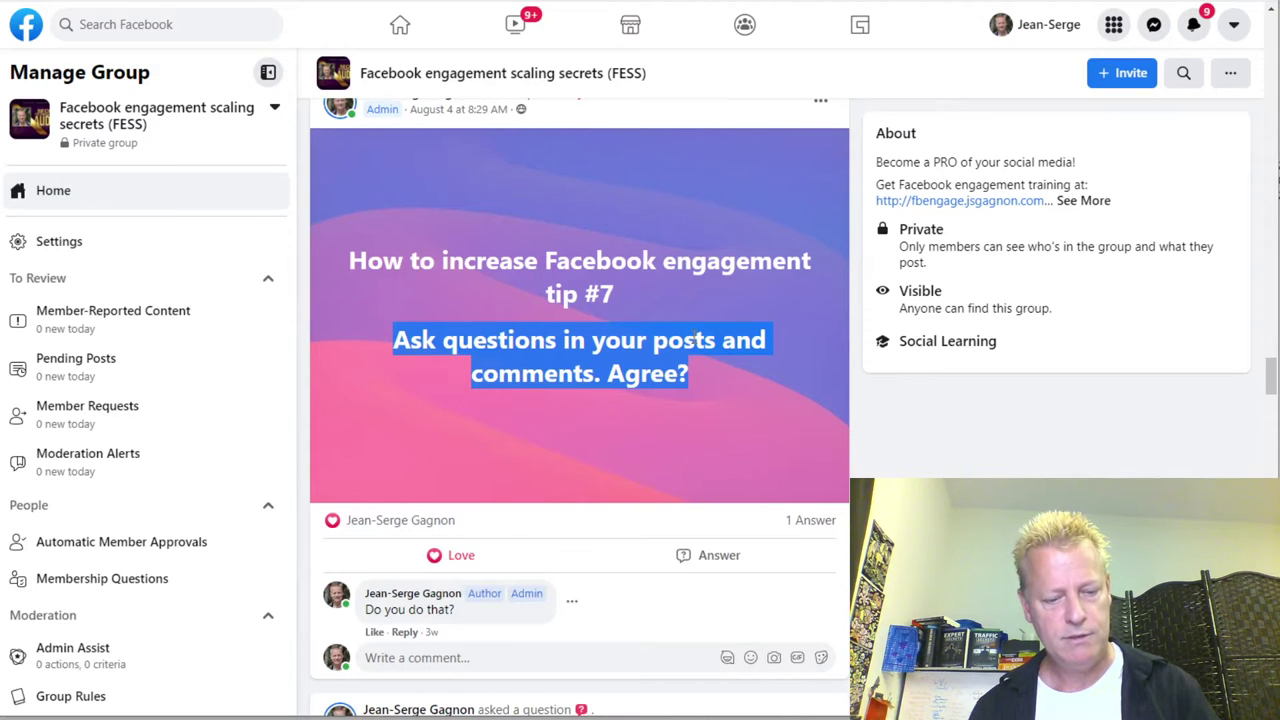
key("alt+Tab")
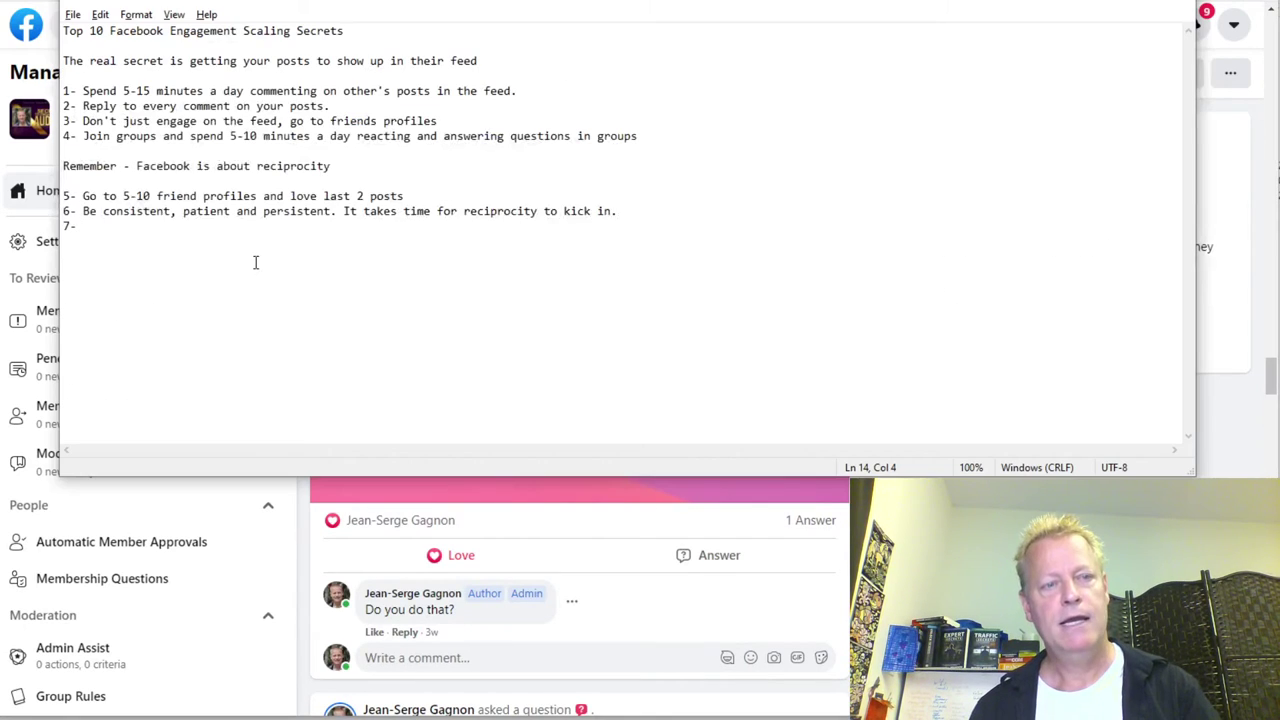
Step: Paste tip #7 as item 7 and start an '8-' line below it
key("ctrl+v")
key("Return")
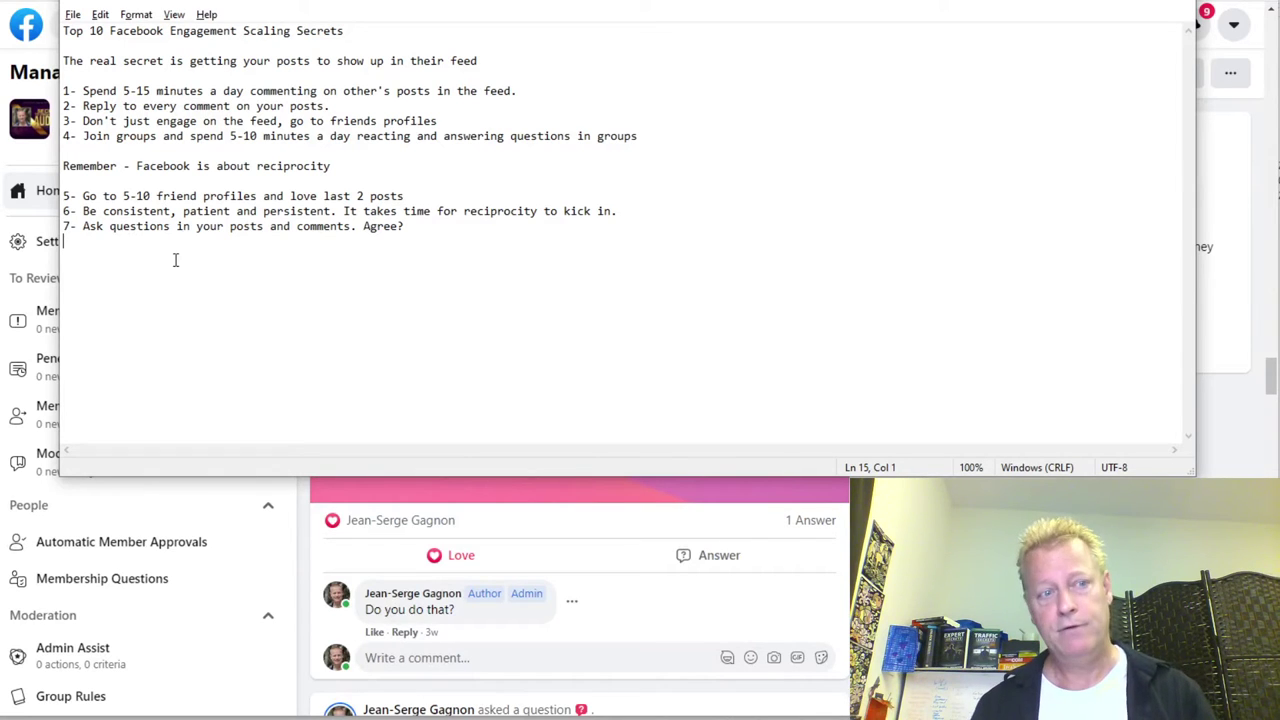
type("8 -")
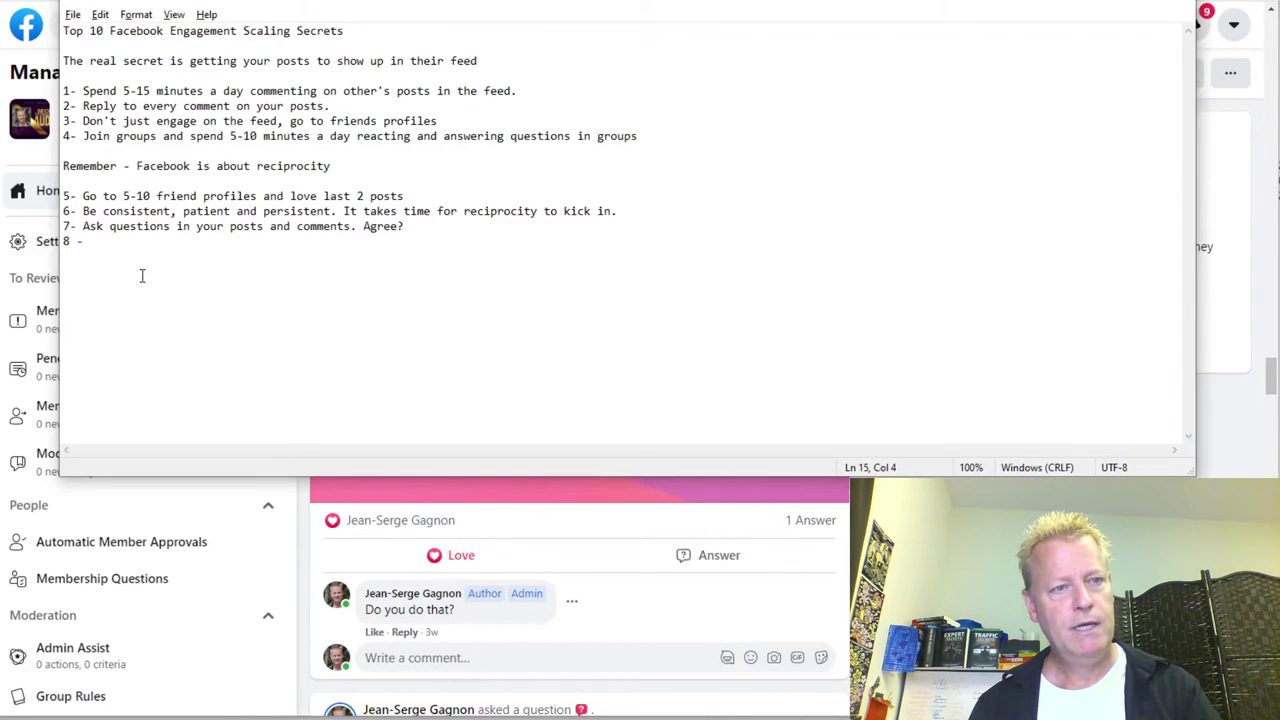
key("BackSpace")
key("BackSpace")
type("-")
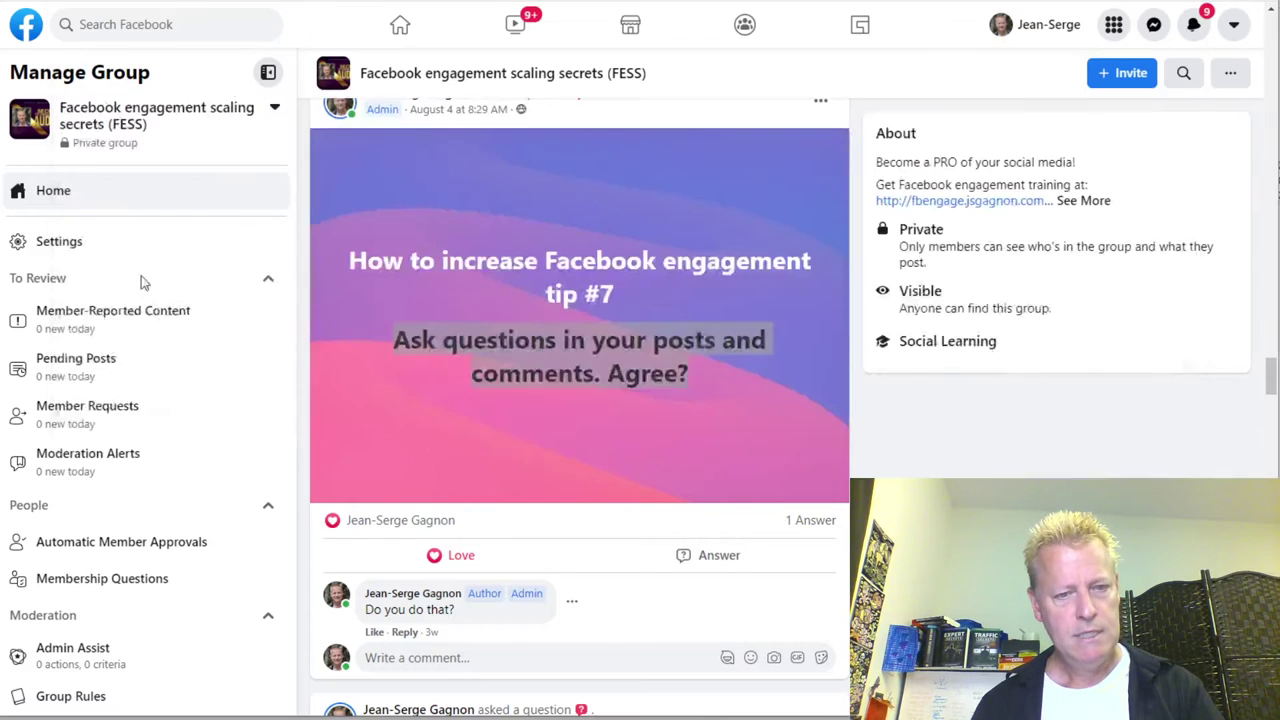
Step: Select tip #8 'Make sure you enable follow button. Is yours on?' on Facebook
left_click_drag(690, 374, 393, 343)
scroll(393, 343, "down", 7)
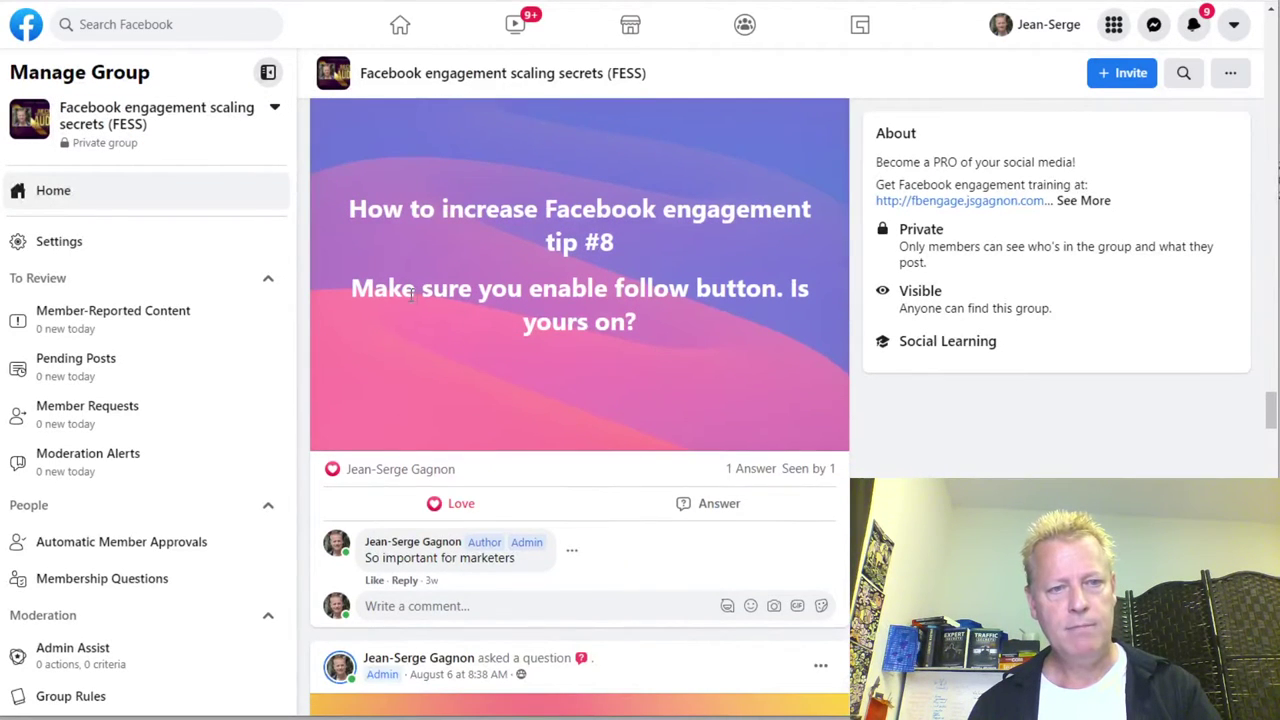
left_click_drag(352, 288, 658, 328)
key("ctrl+c")
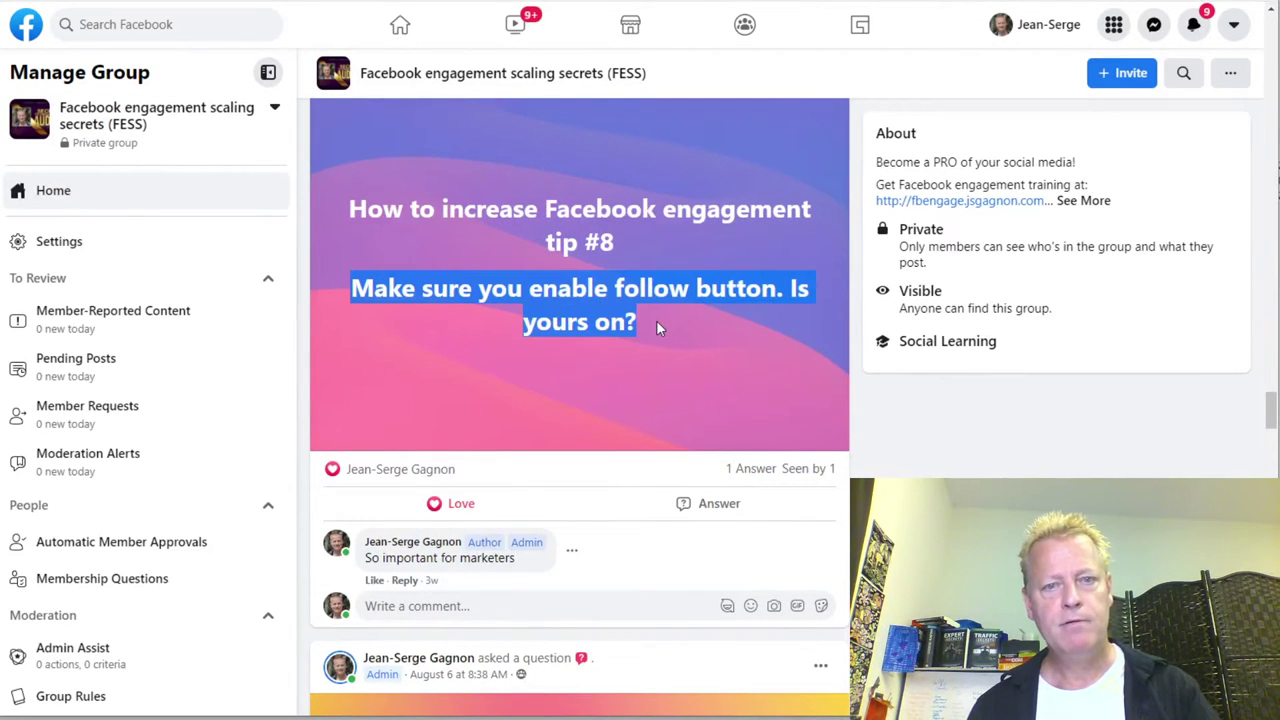
key("alt+Tab")
Step: Paste tip #8 as item 8 and start a '9-' line below it
key("ctrl+v")
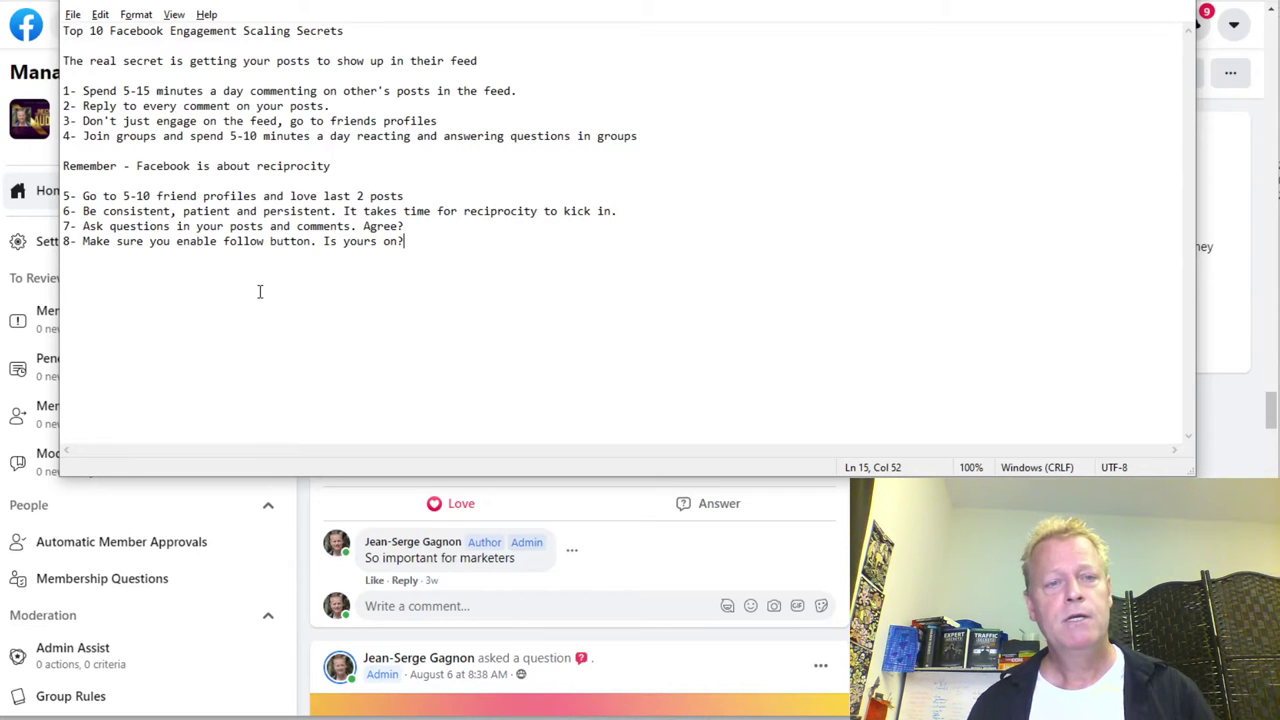
key("Return")
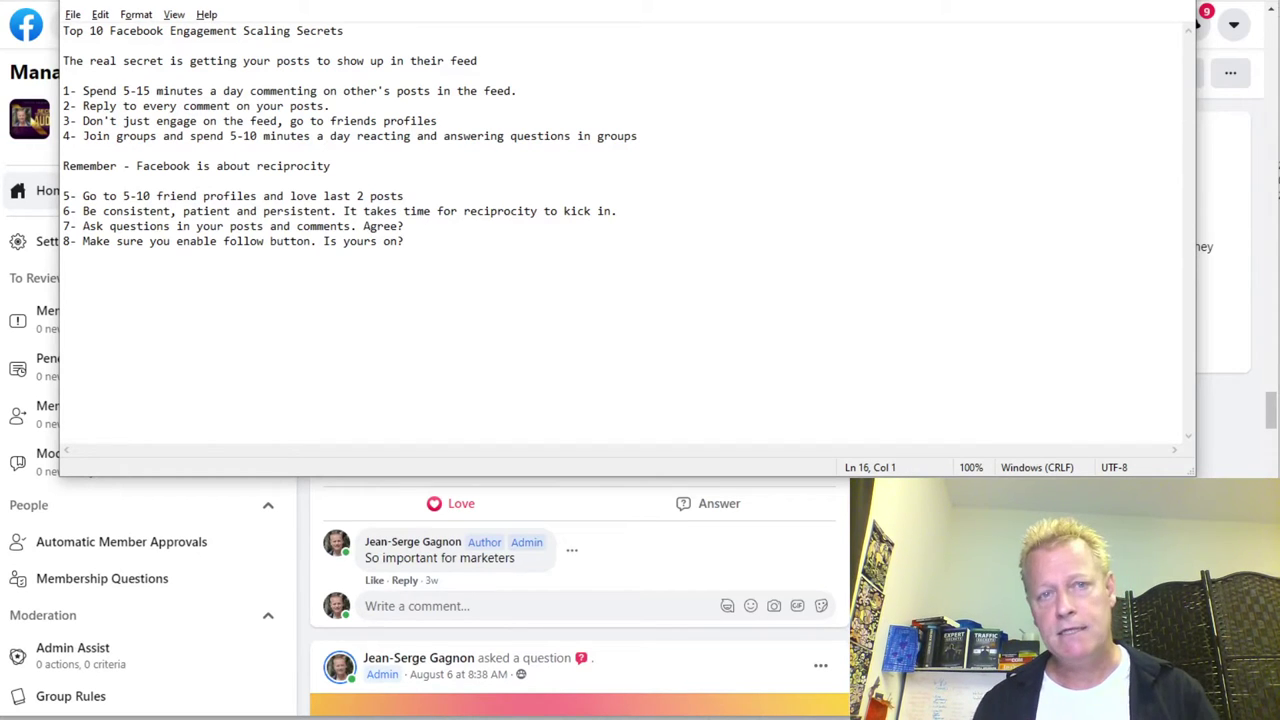
type("9-")
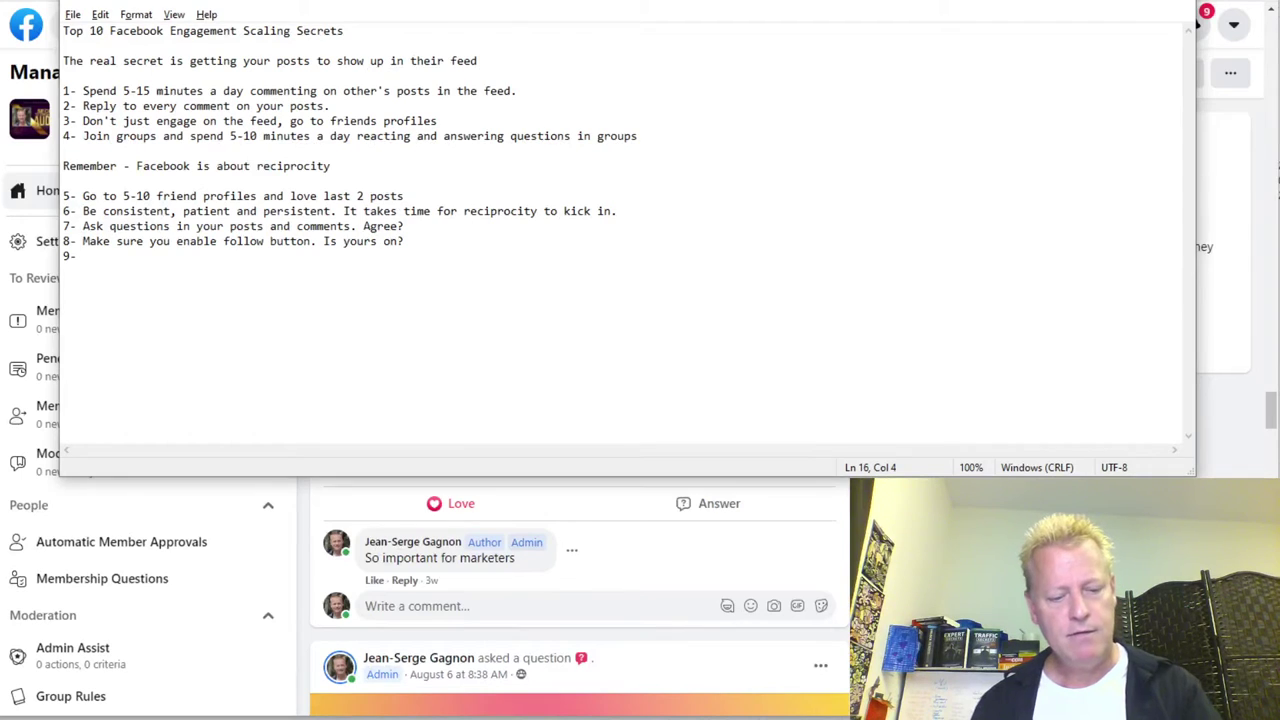
key("alt+Tab")
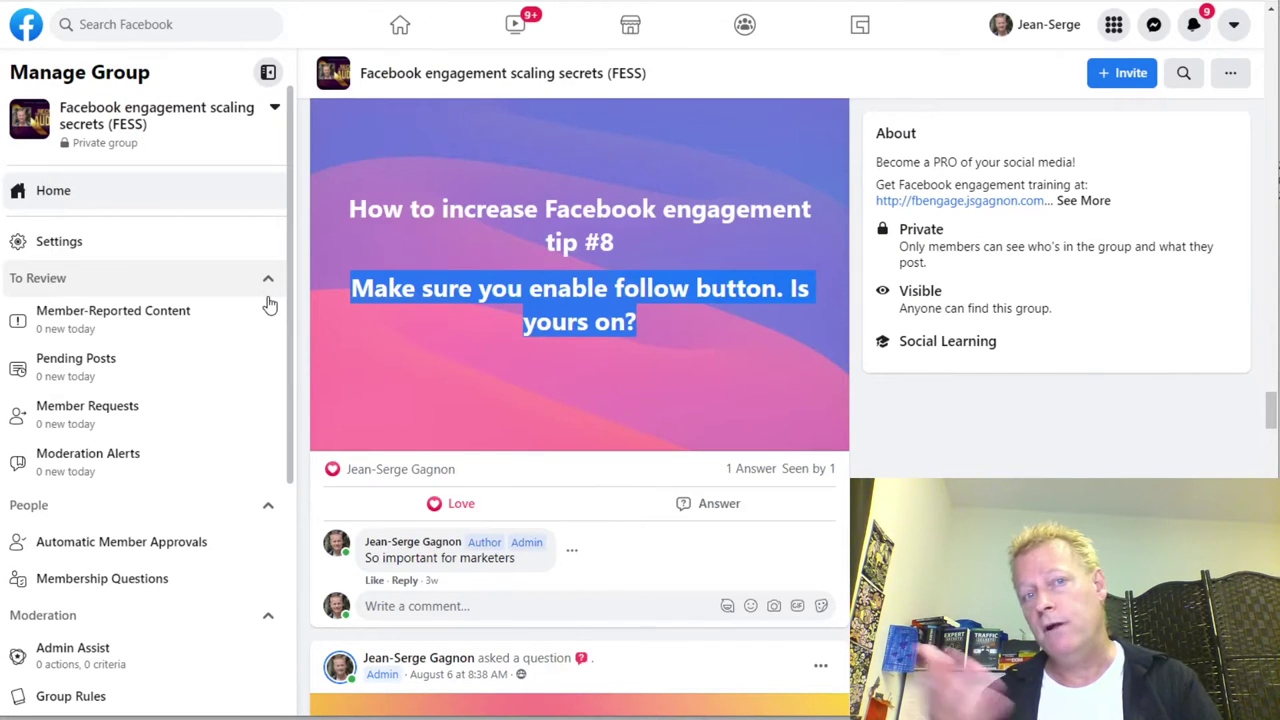
Step: Paste tip #9 'Delete posts with little or no engagement. Have you tried that?' as item 9
scroll(267, 300, "down", 3)
scroll(486, 318, "down", 5)
left_click_drag(413, 318, 778, 356)
key("ctrl+c")
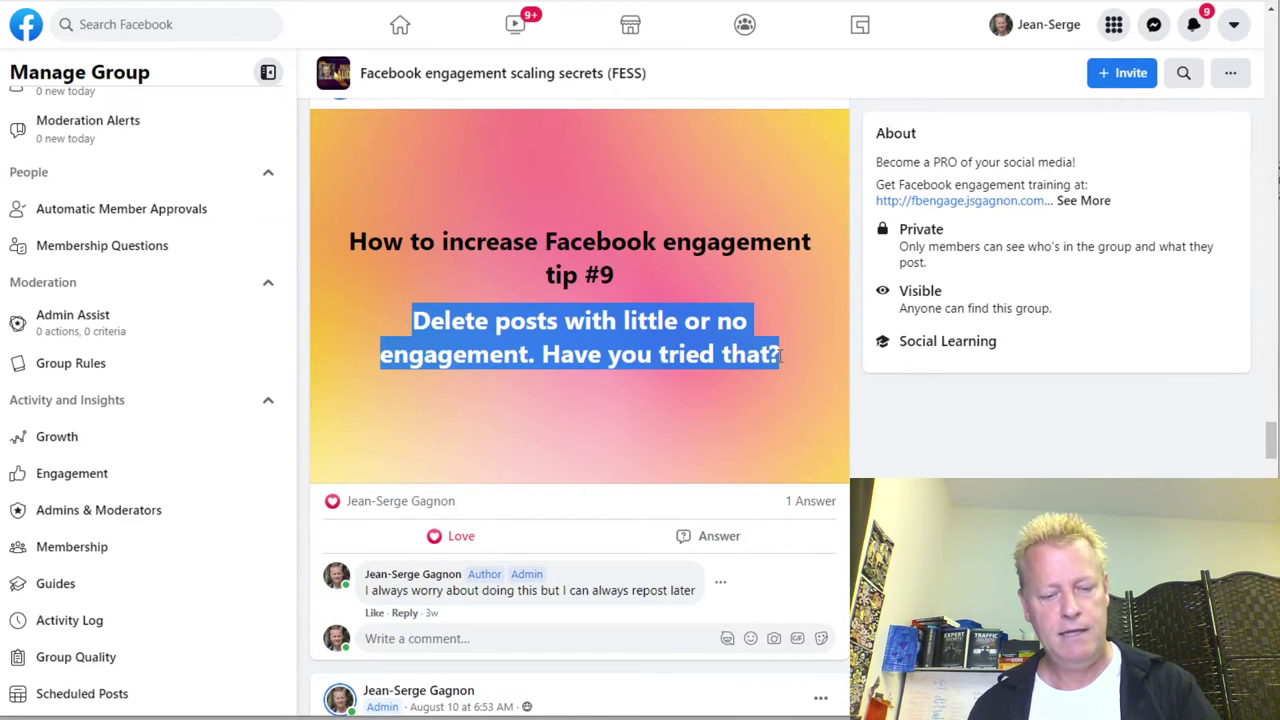
key("alt+Tab")
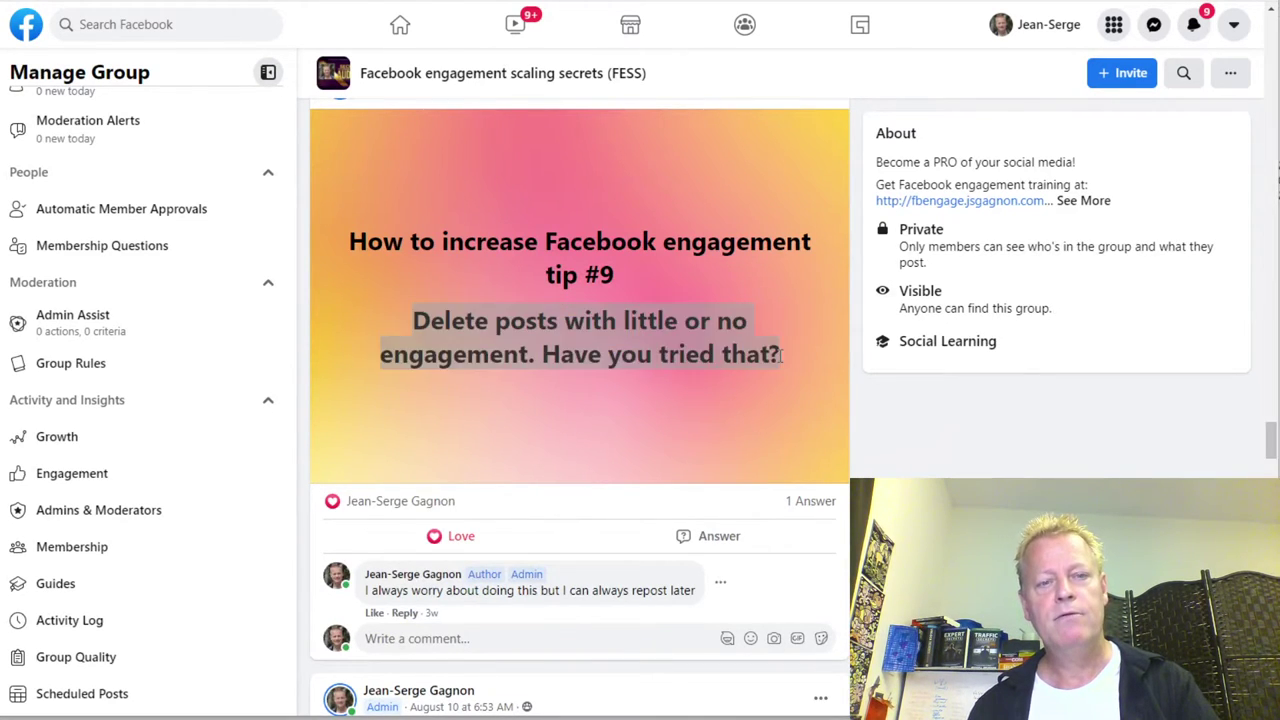
key("ctrl+v")
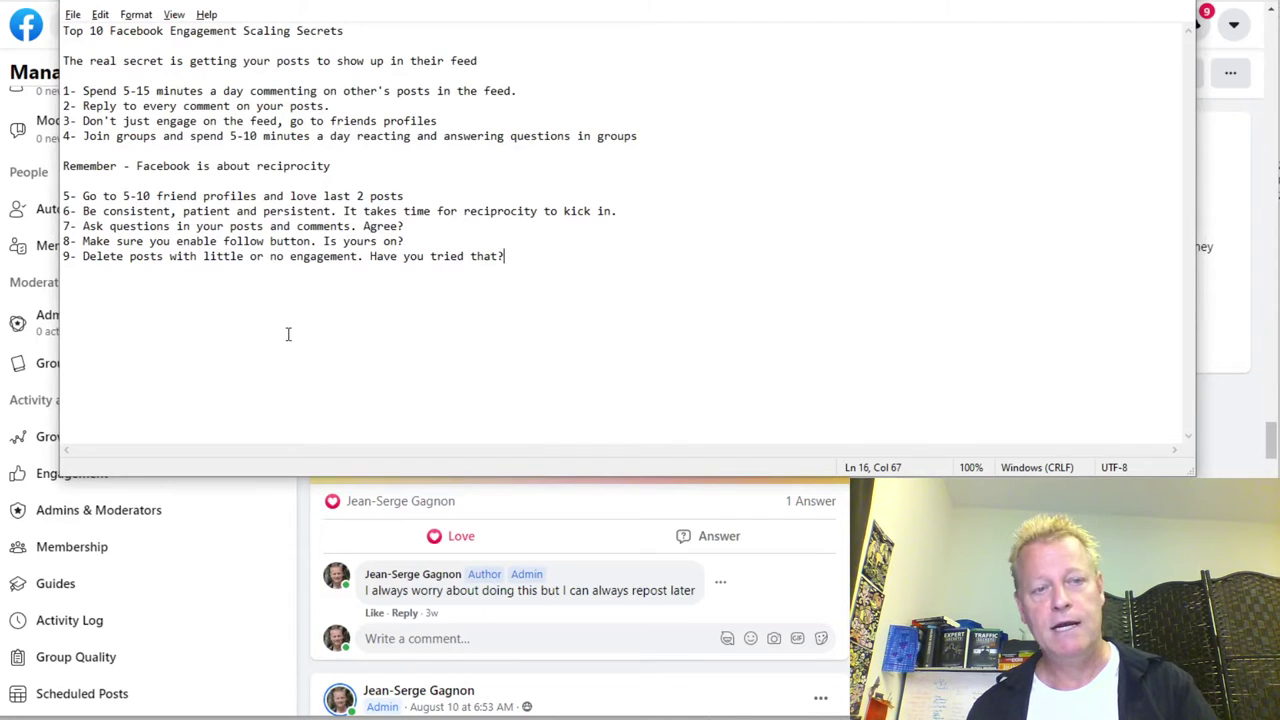
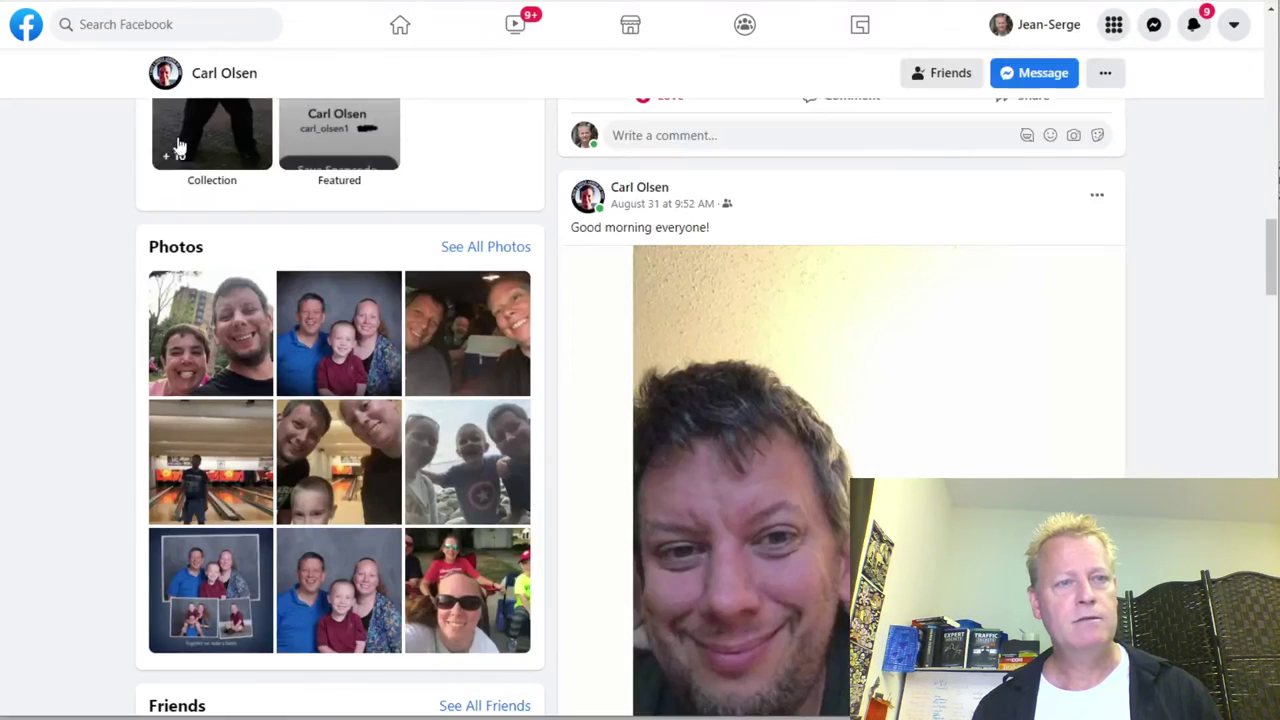
Step: Open your own profile timeline and scroll down to the sale-warning post
left_click(1034, 24)
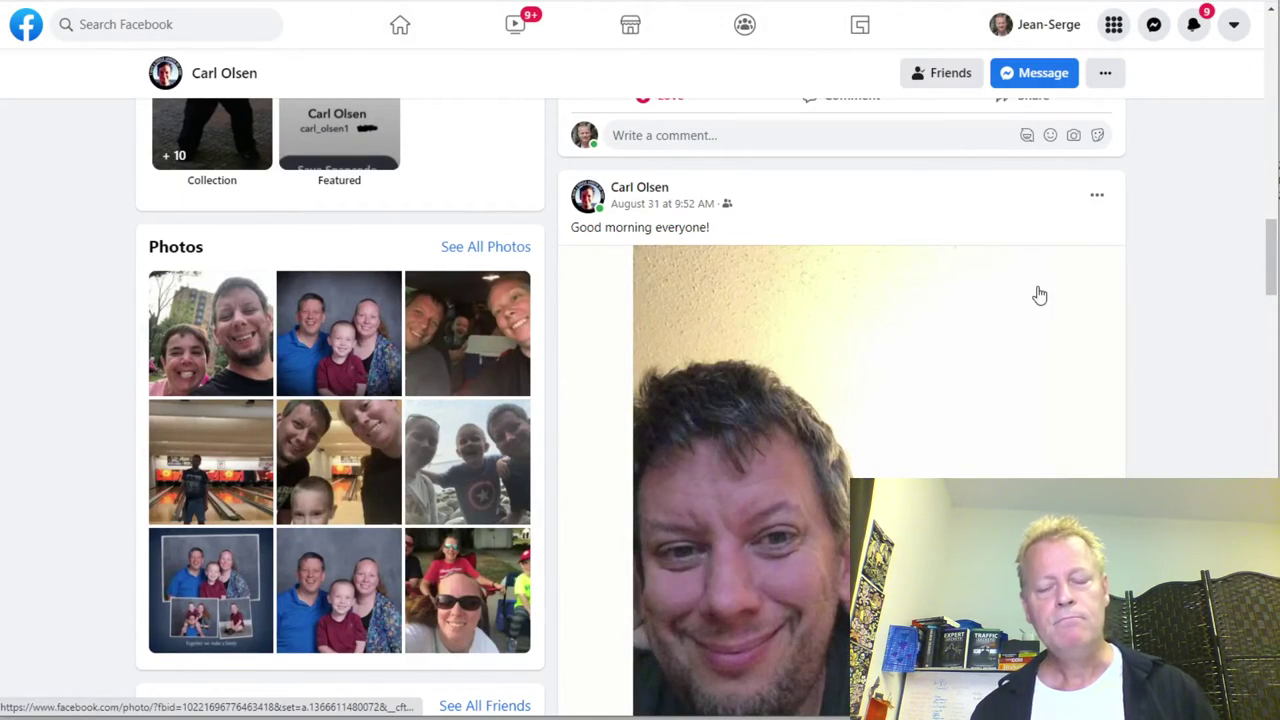
scroll(1078, 466, "down", 8)
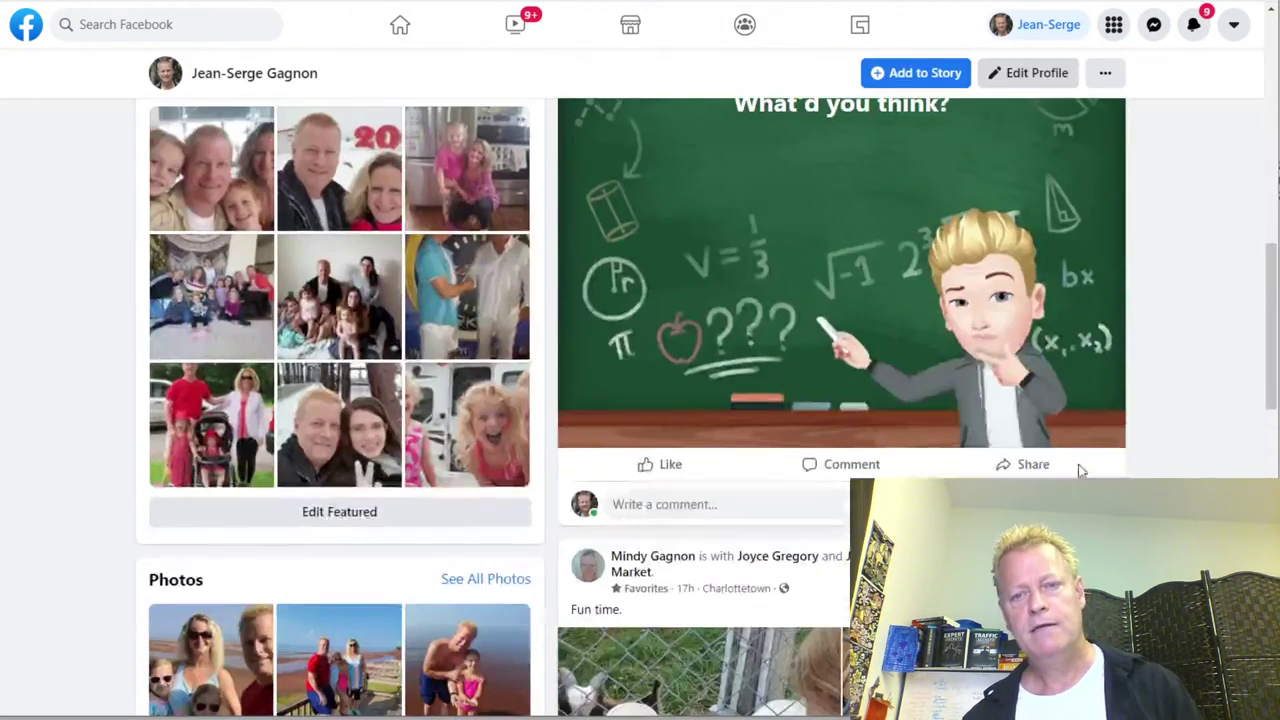
scroll(863, 384, "up", 4)
scroll(865, 384, "down", 2)
scroll(783, 305, "up", 1)
scroll(783, 305, "down", 6)
scroll(783, 305, "down", 10)
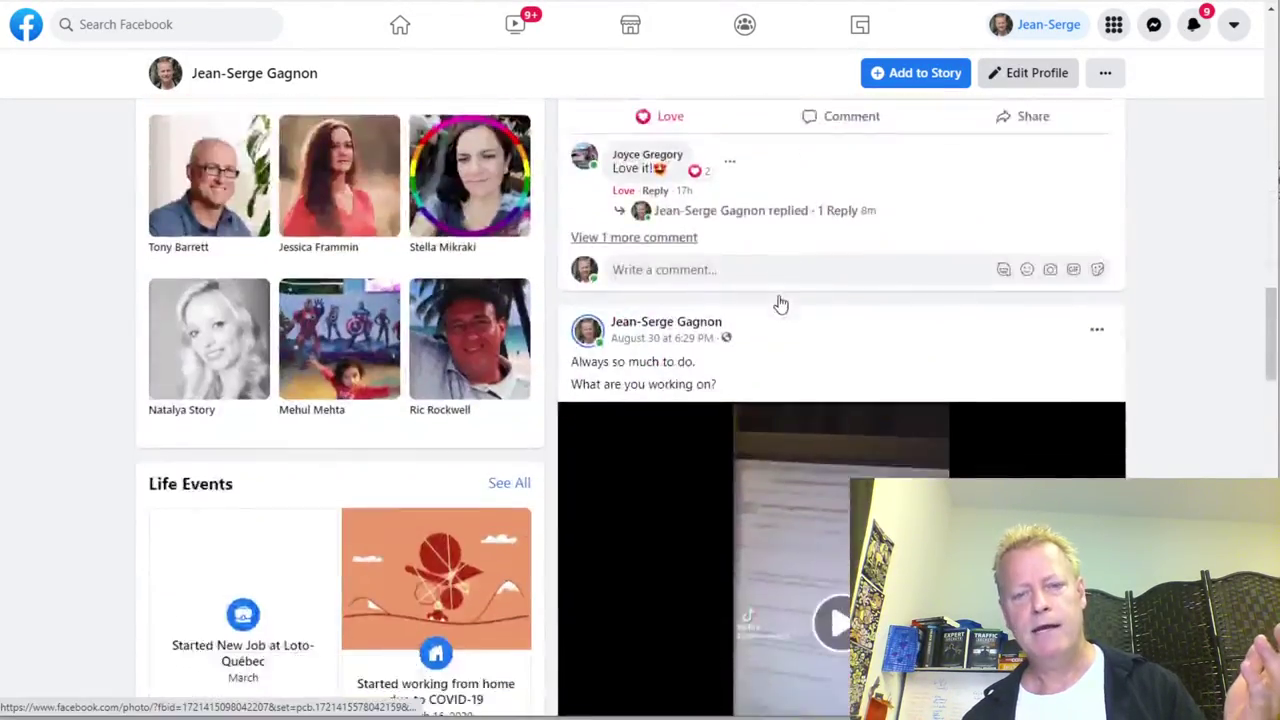
scroll(893, 432, "down", 15)
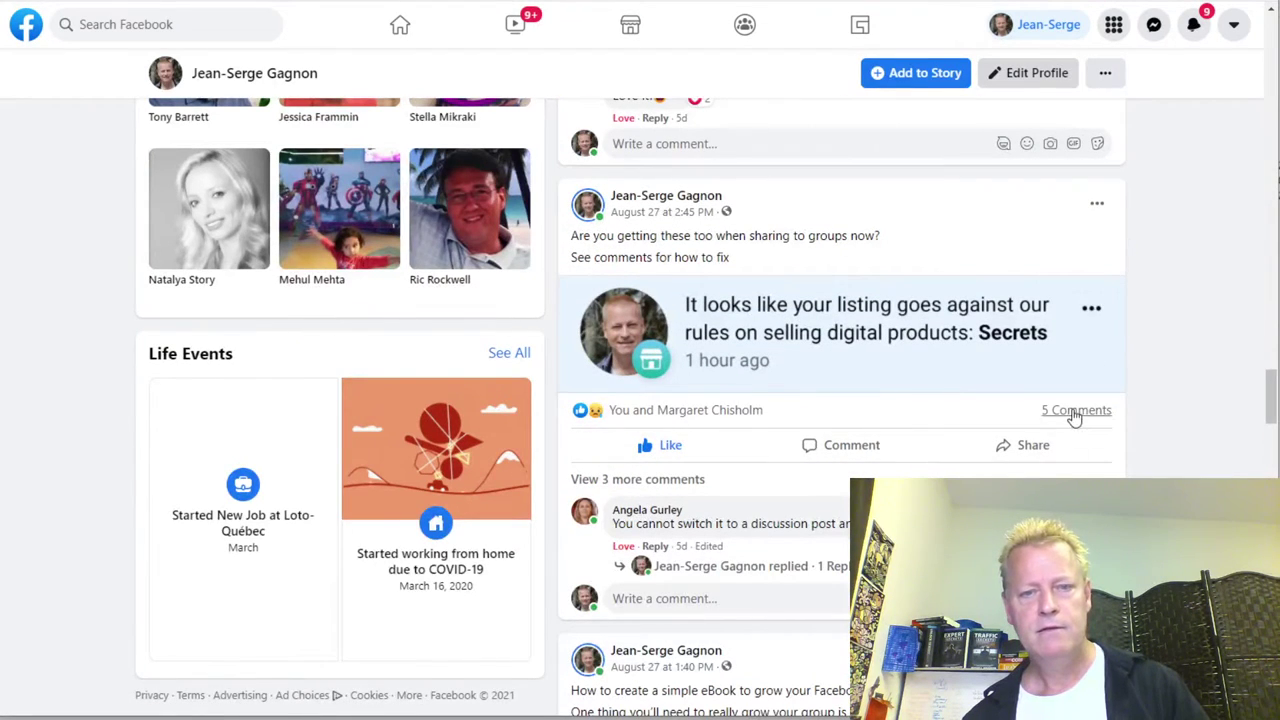
Step: Expand the 3 more comments on the sale-warning post, then scroll down to the August 24 gift-card post
left_click(667, 485)
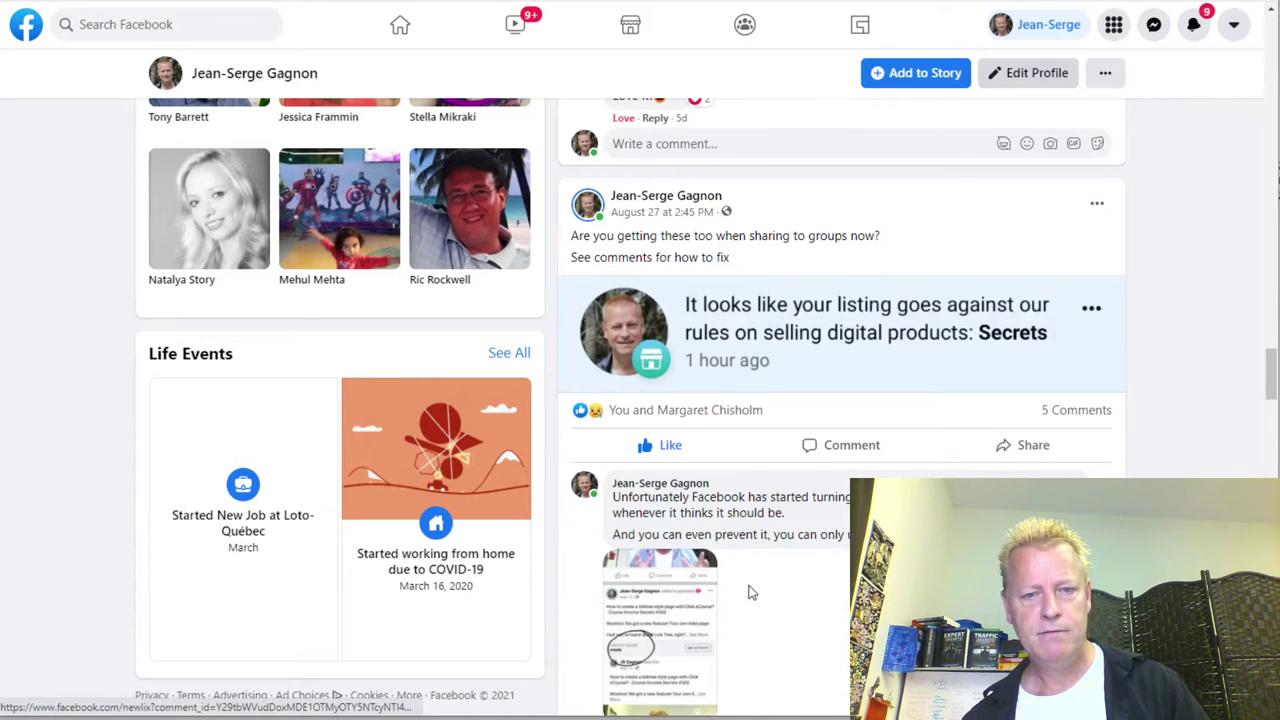
scroll(760, 585, "down", 3)
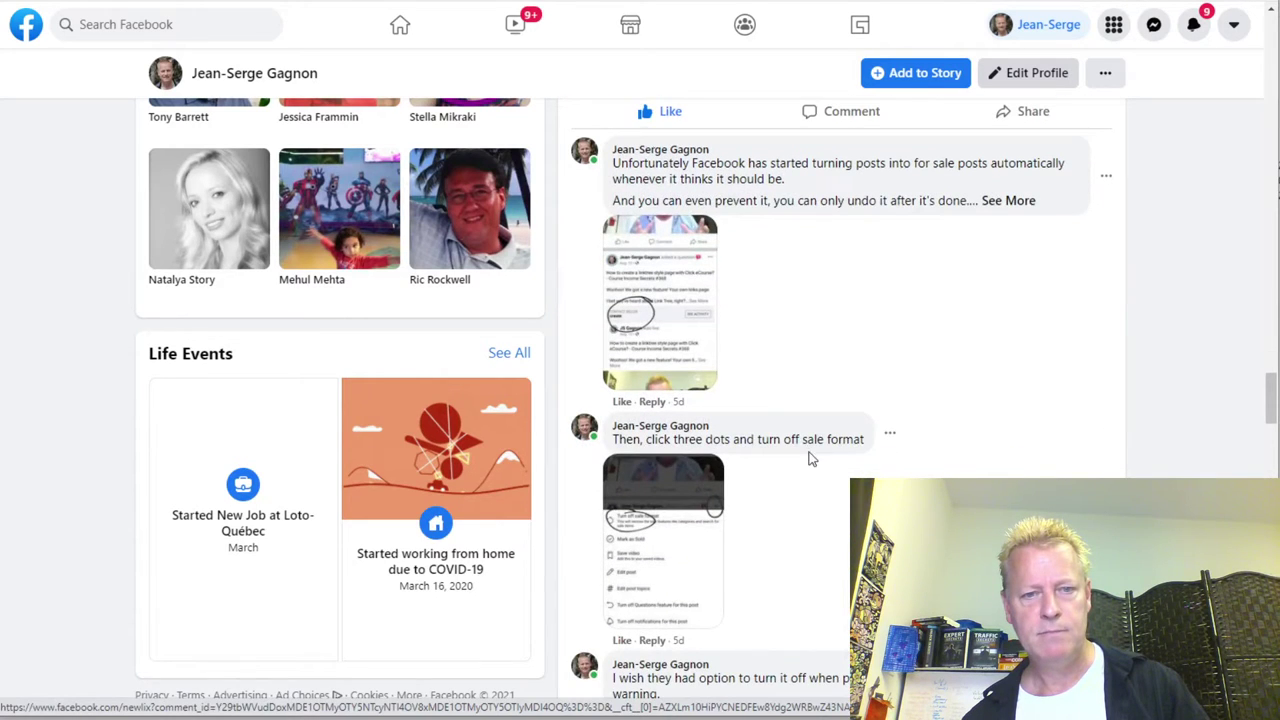
scroll(805, 463, "down", 4)
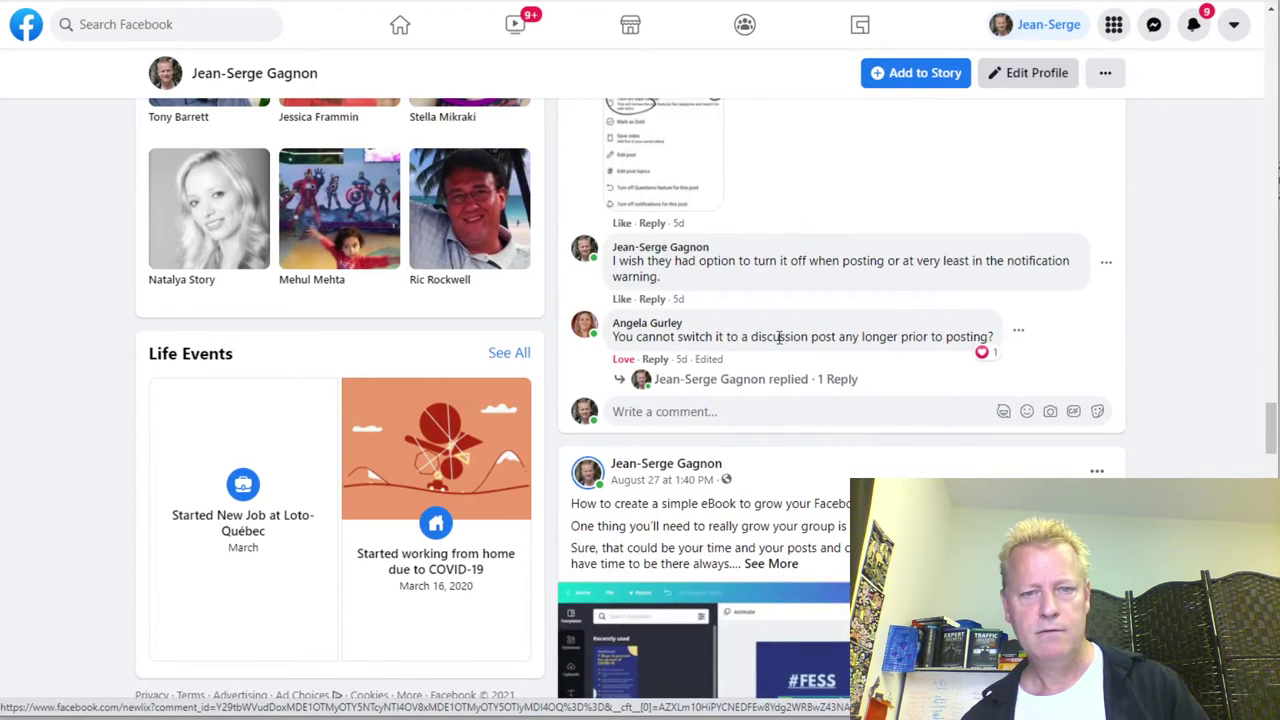
scroll(920, 423, "down", 3)
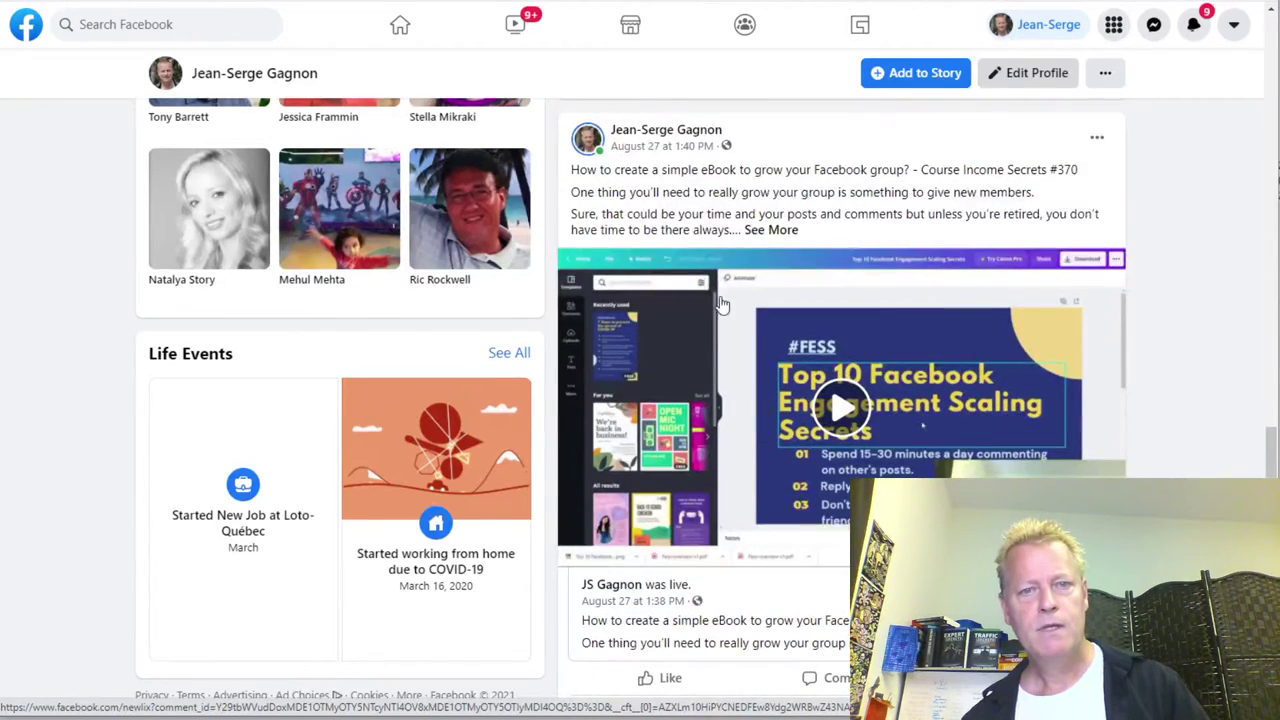
scroll(762, 438, "down", 8)
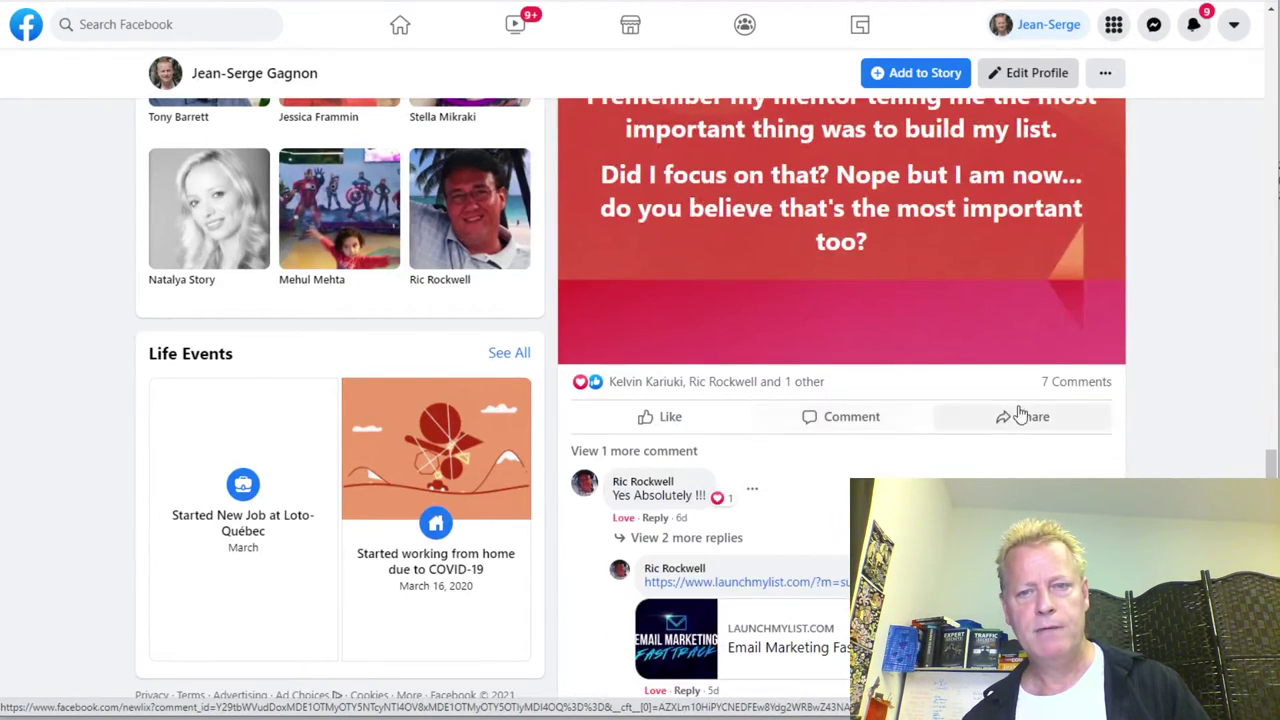
scroll(1040, 381, "up", 3)
scroll(1038, 376, "down", 3)
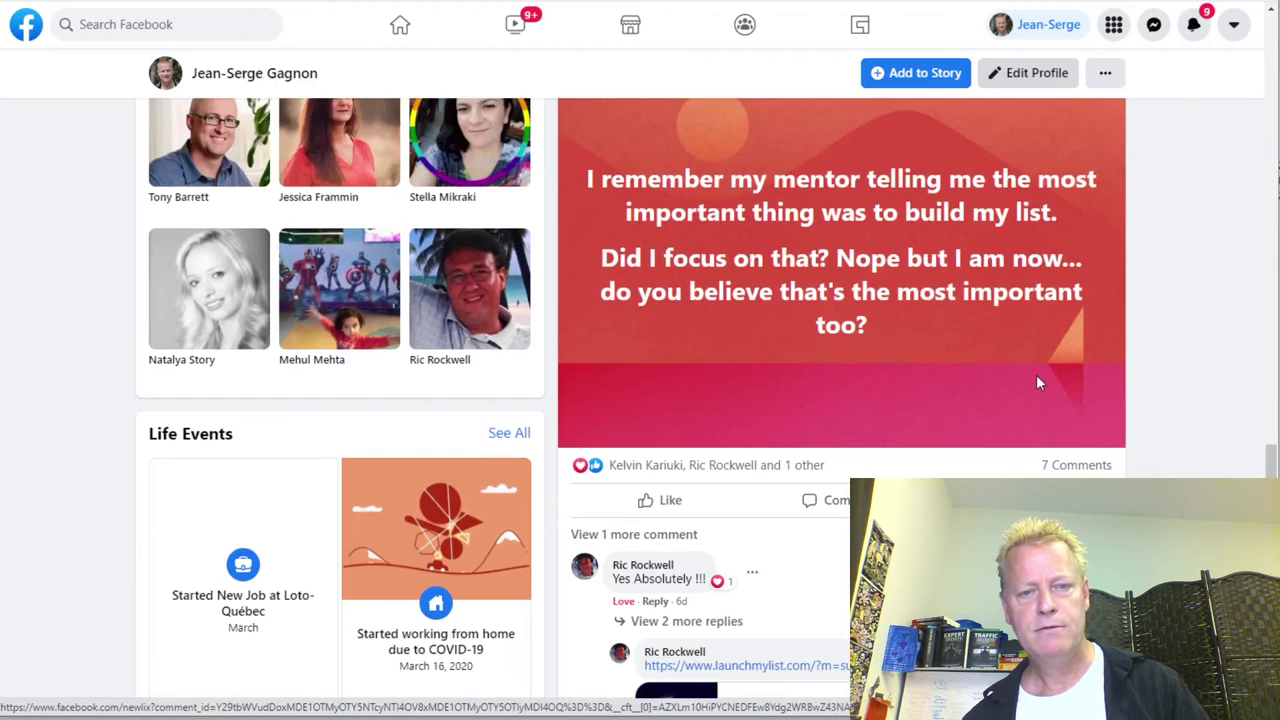
scroll(1039, 385, "down", 7)
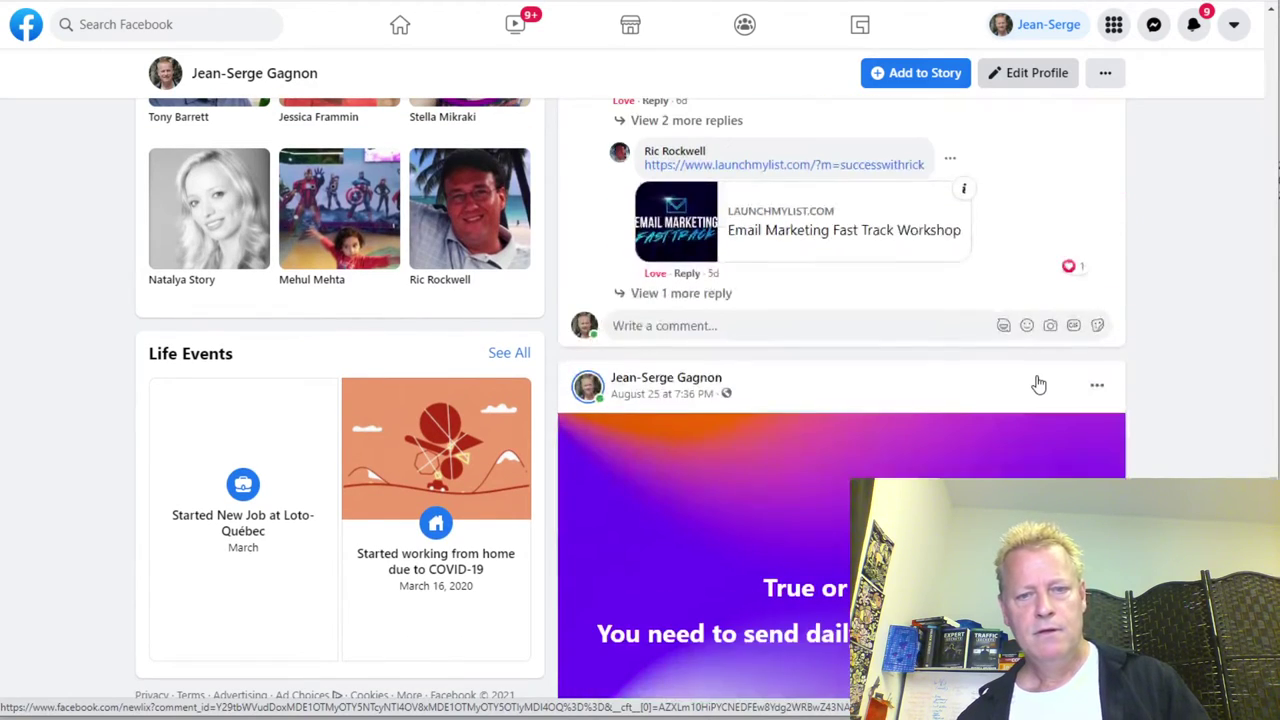
scroll(1036, 383, "down", 20)
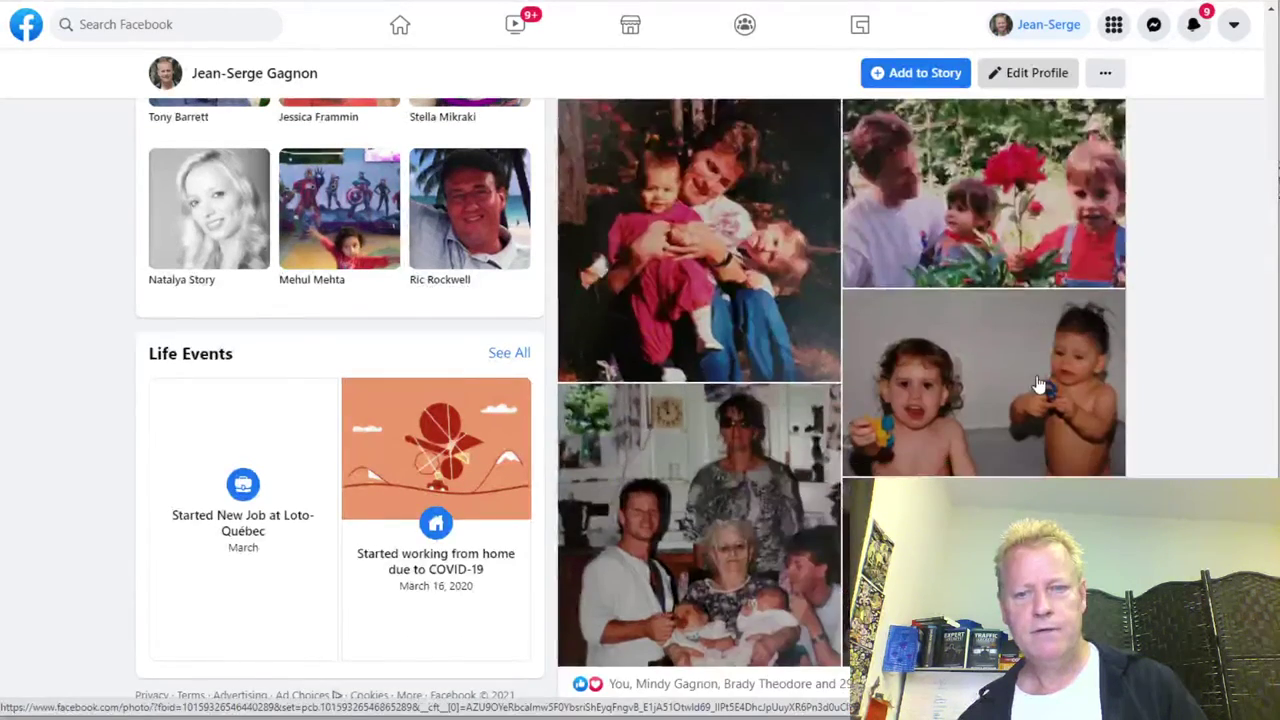
scroll(1038, 383, "down", 8)
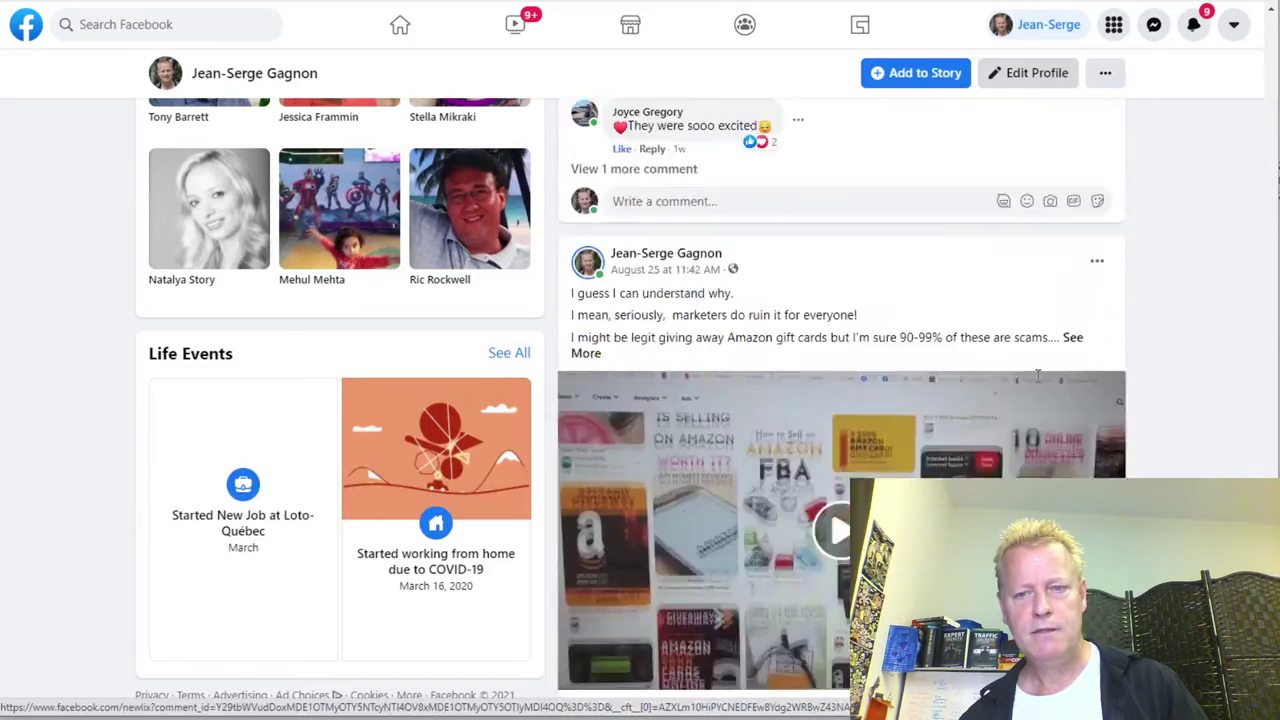
scroll(1039, 385, "up", 4)
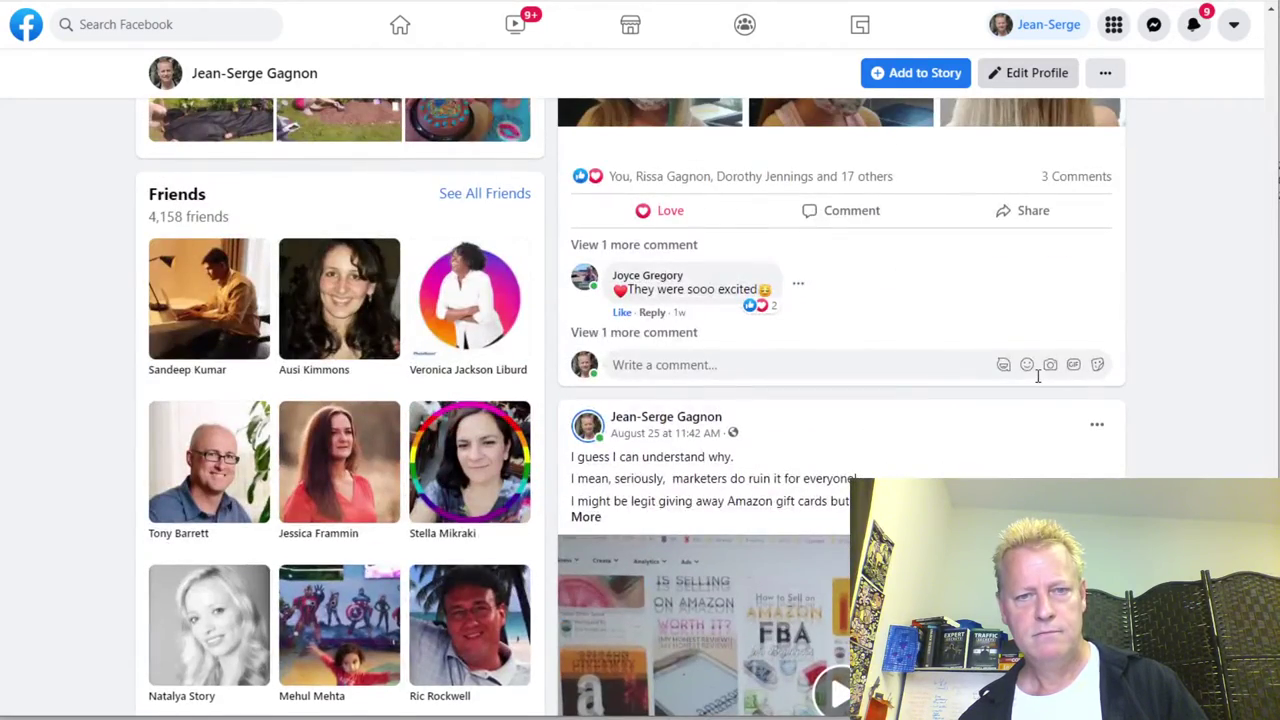
scroll(1038, 376, "down", 7)
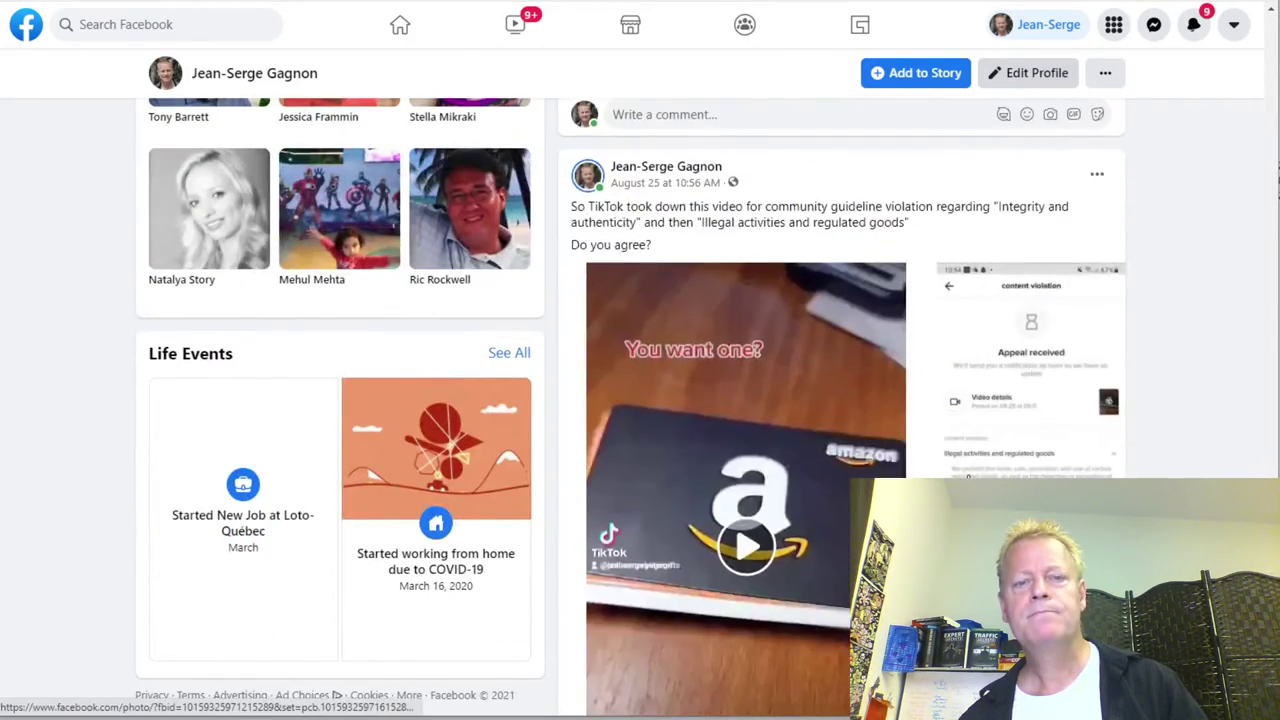
scroll(968, 478, "down", 15)
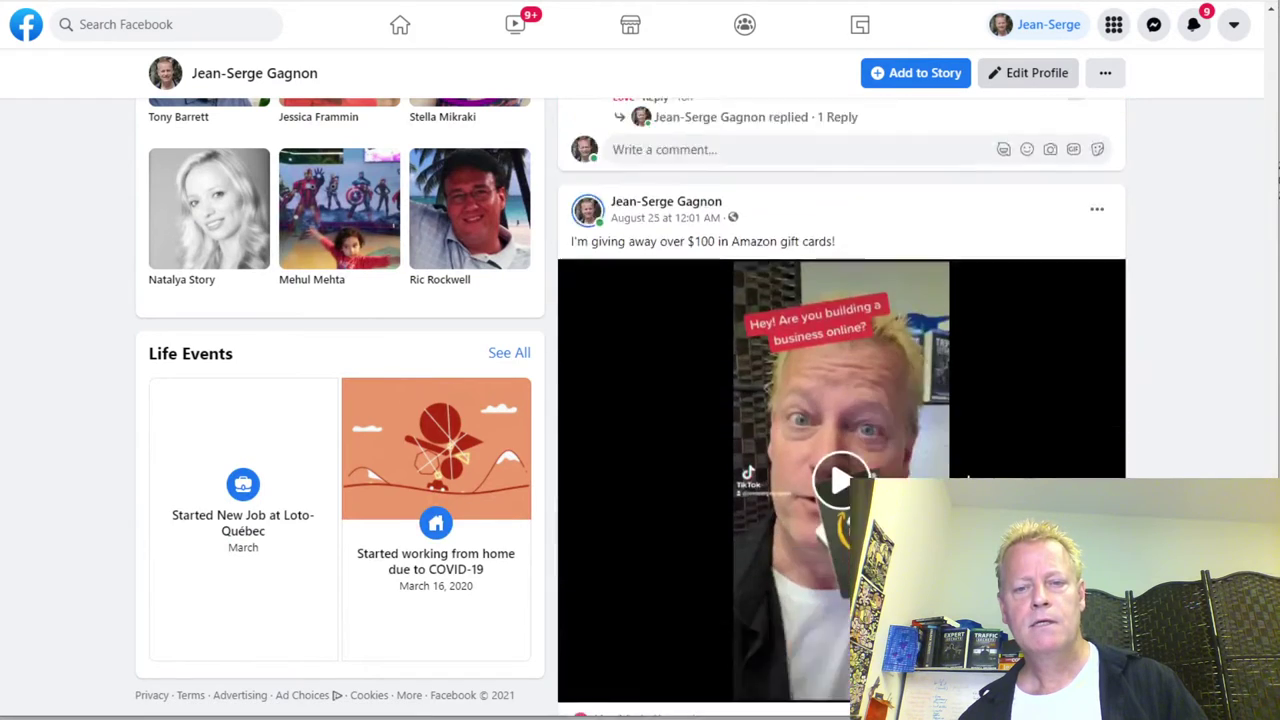
scroll(968, 478, "down", 10)
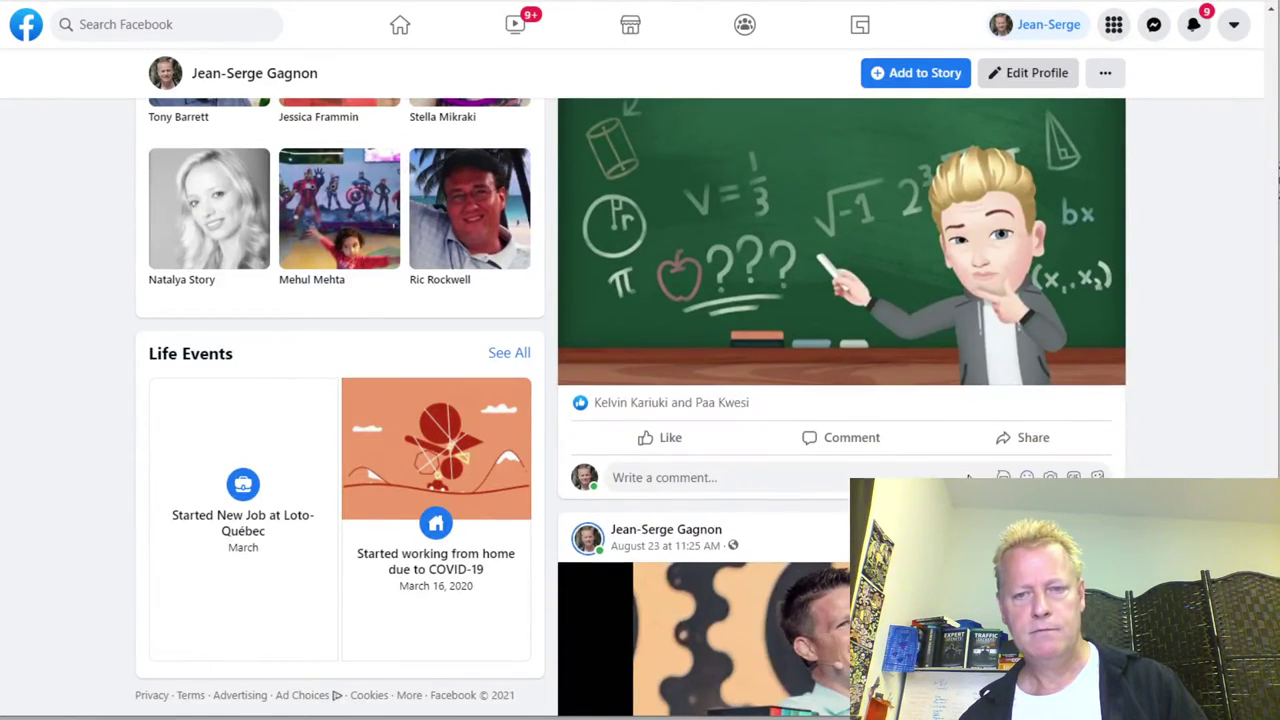
scroll(920, 395, "up", 4)
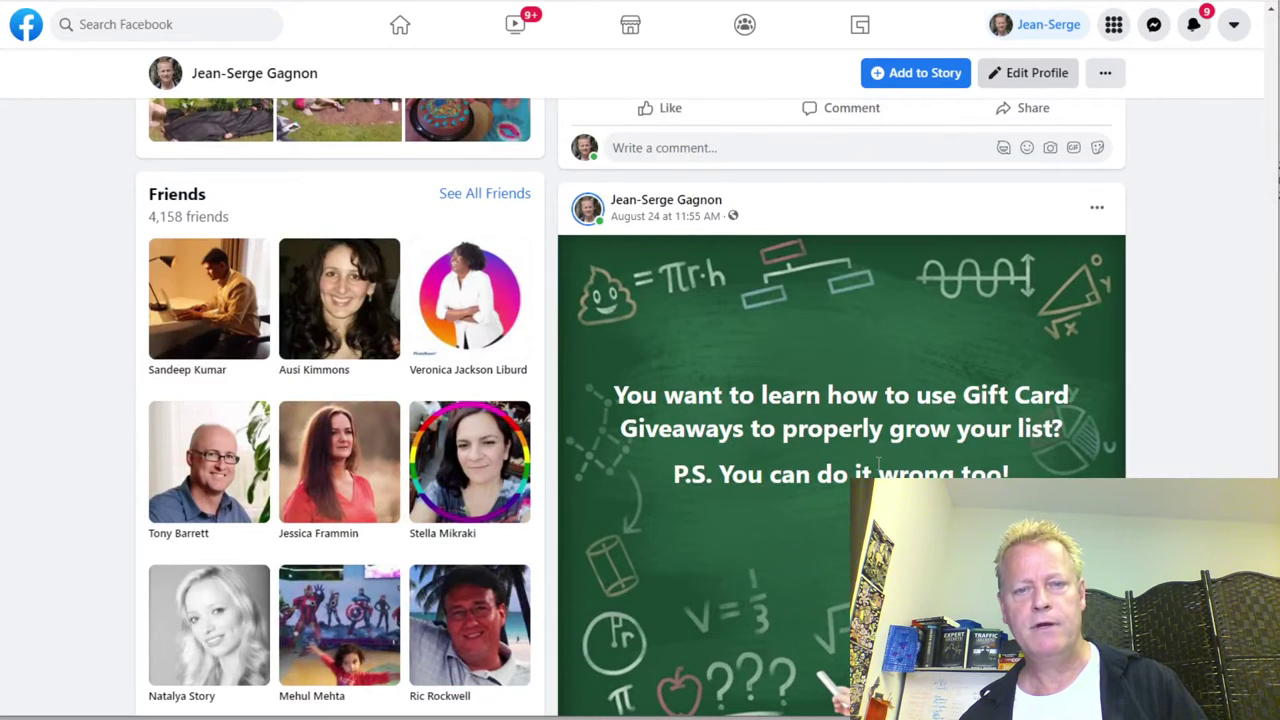
scroll(1000, 440, "down", 4)
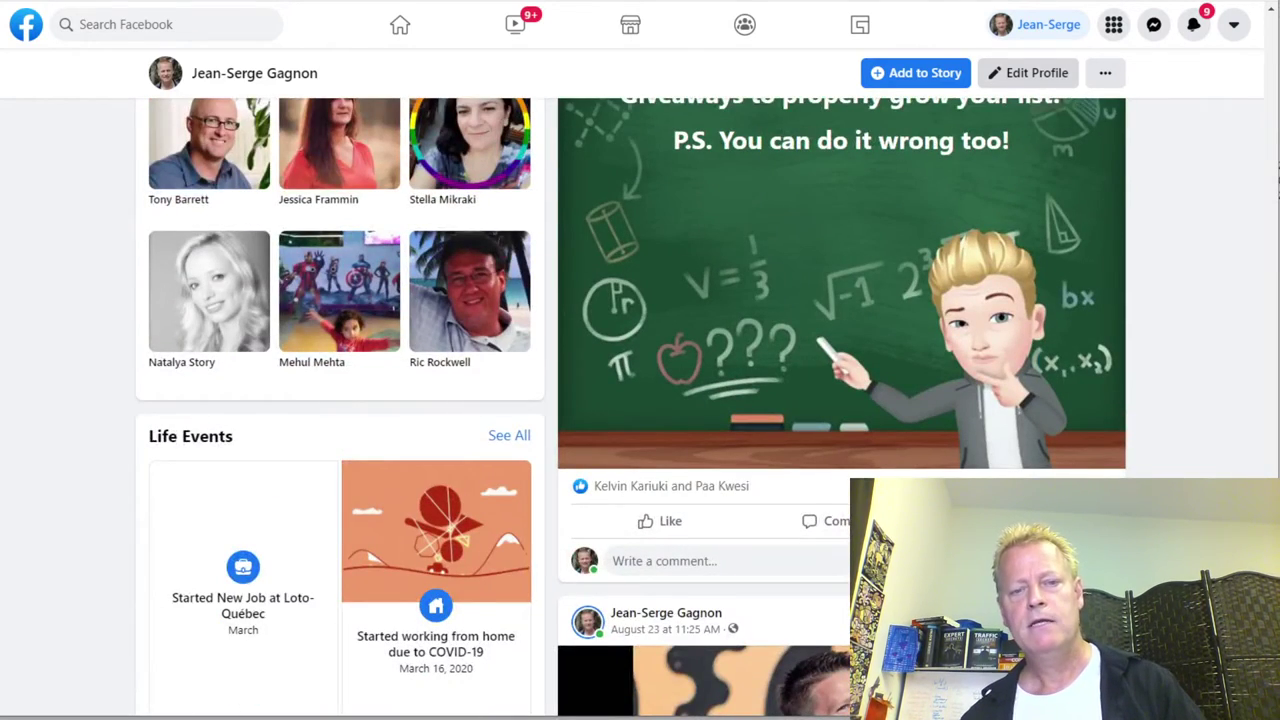
scroll(840, 400, "up", 4)
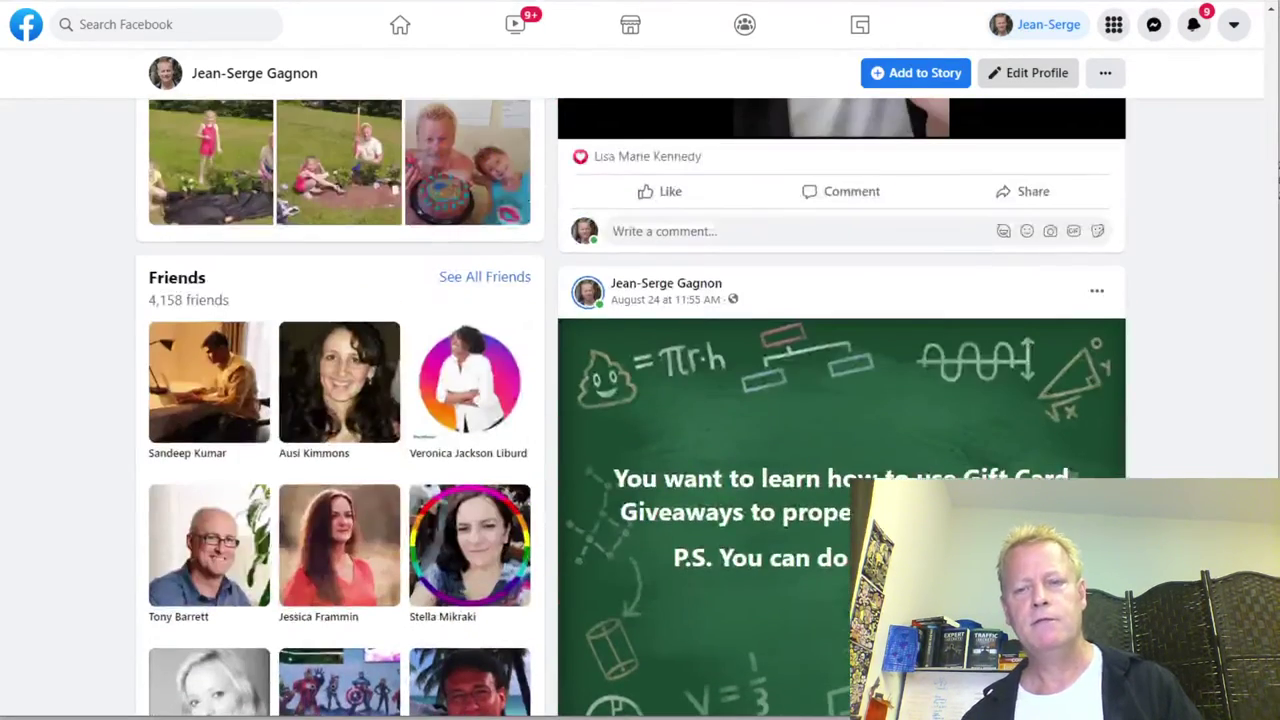
Step: Move the August 24 gift-card chalkboard post to the trash, confirming on the second attempt
left_click(1097, 291)
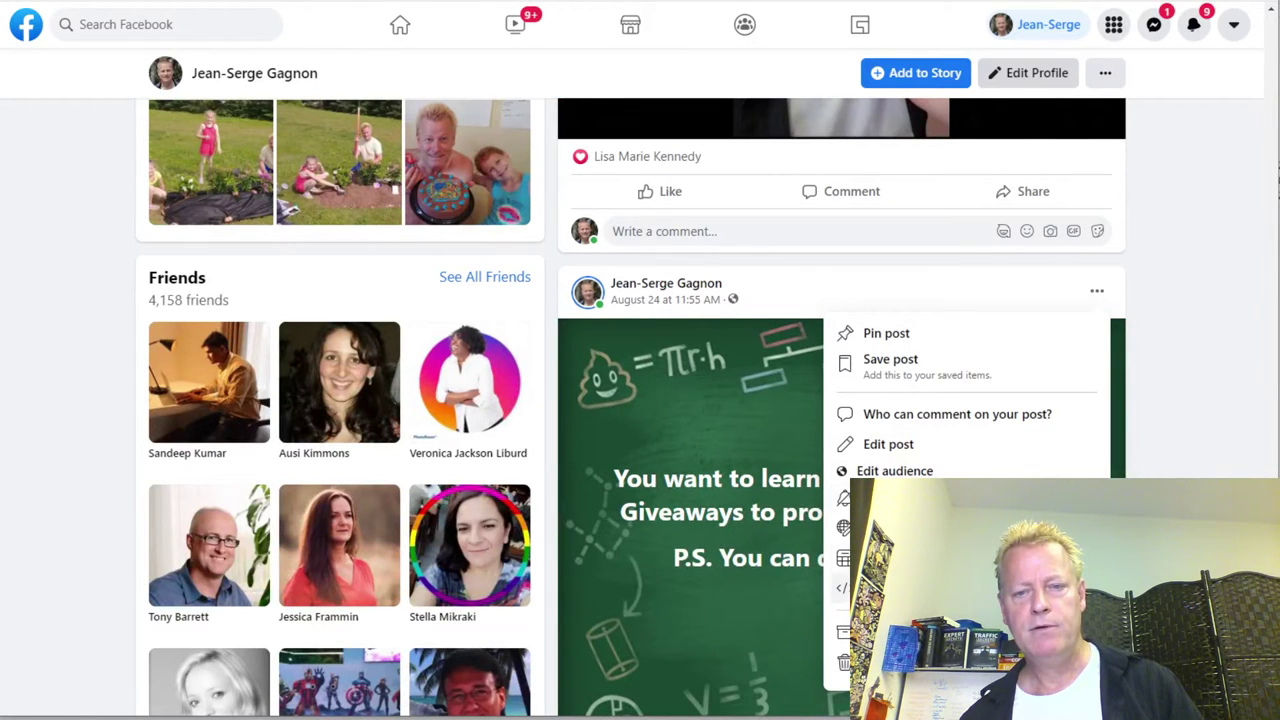
left_click(900, 663)
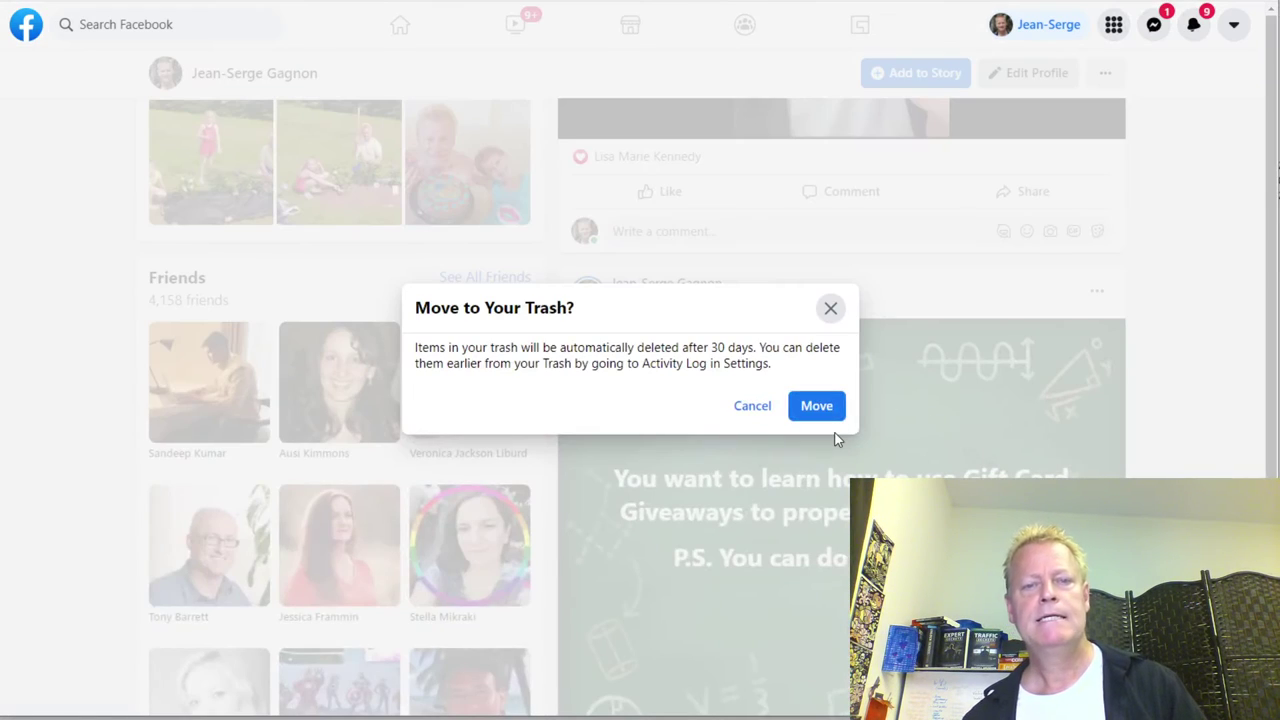
left_click(752, 407)
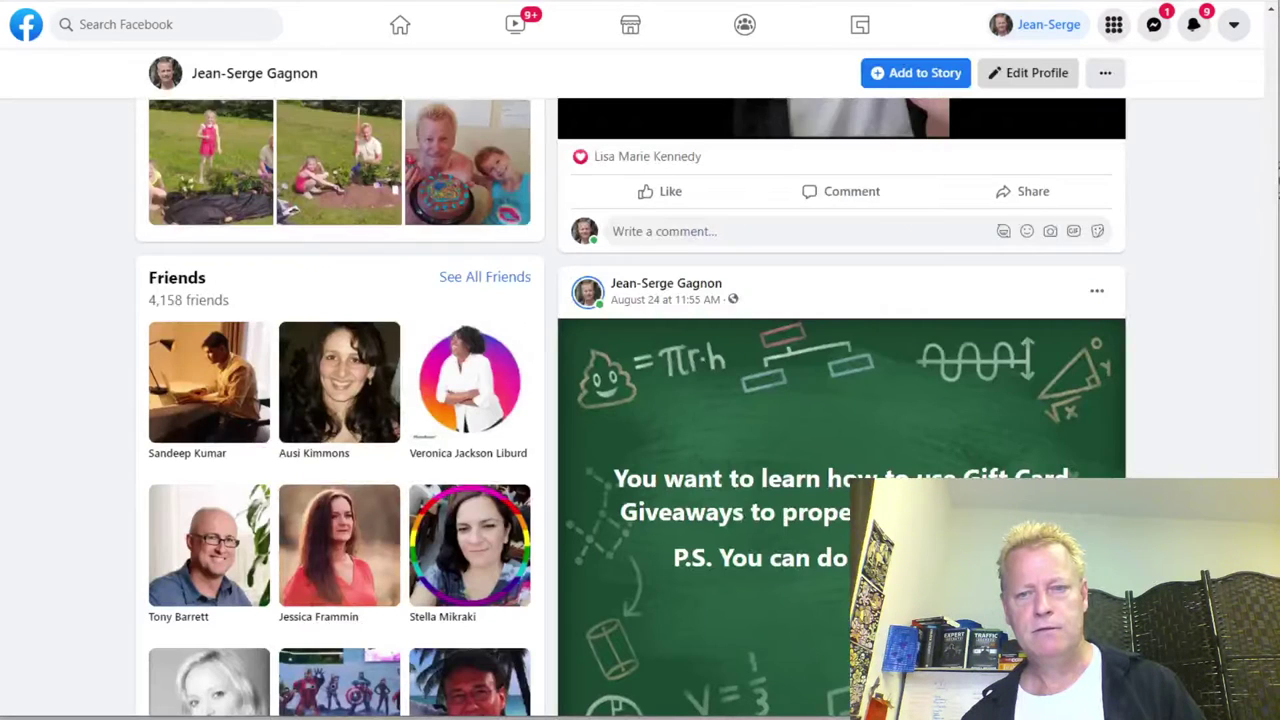
scroll(752, 410, "down", 2)
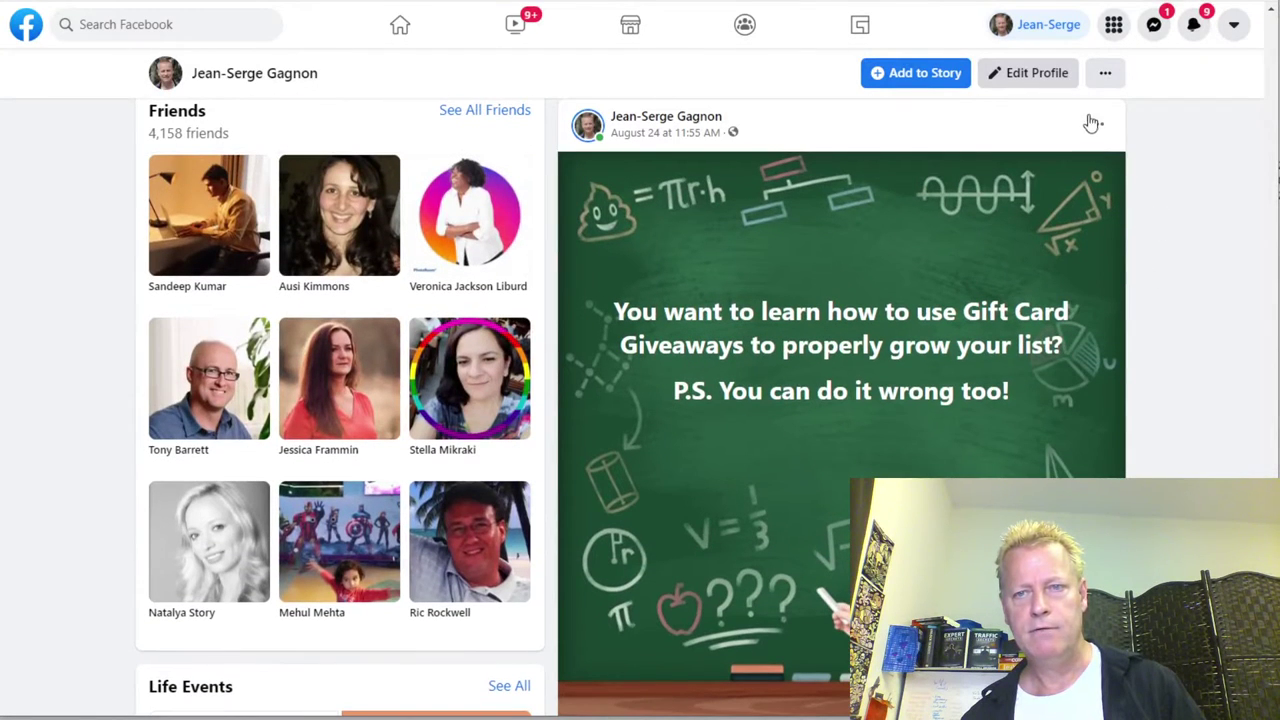
left_click(1094, 121)
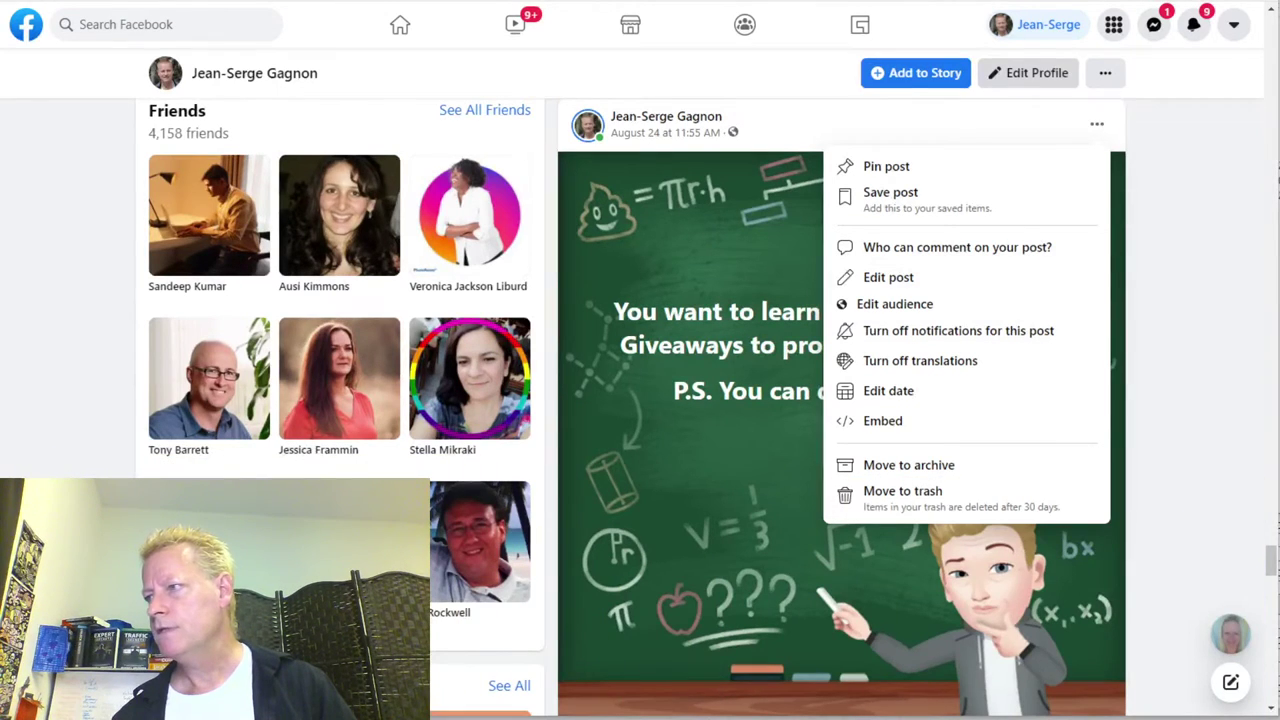
left_click(928, 503)
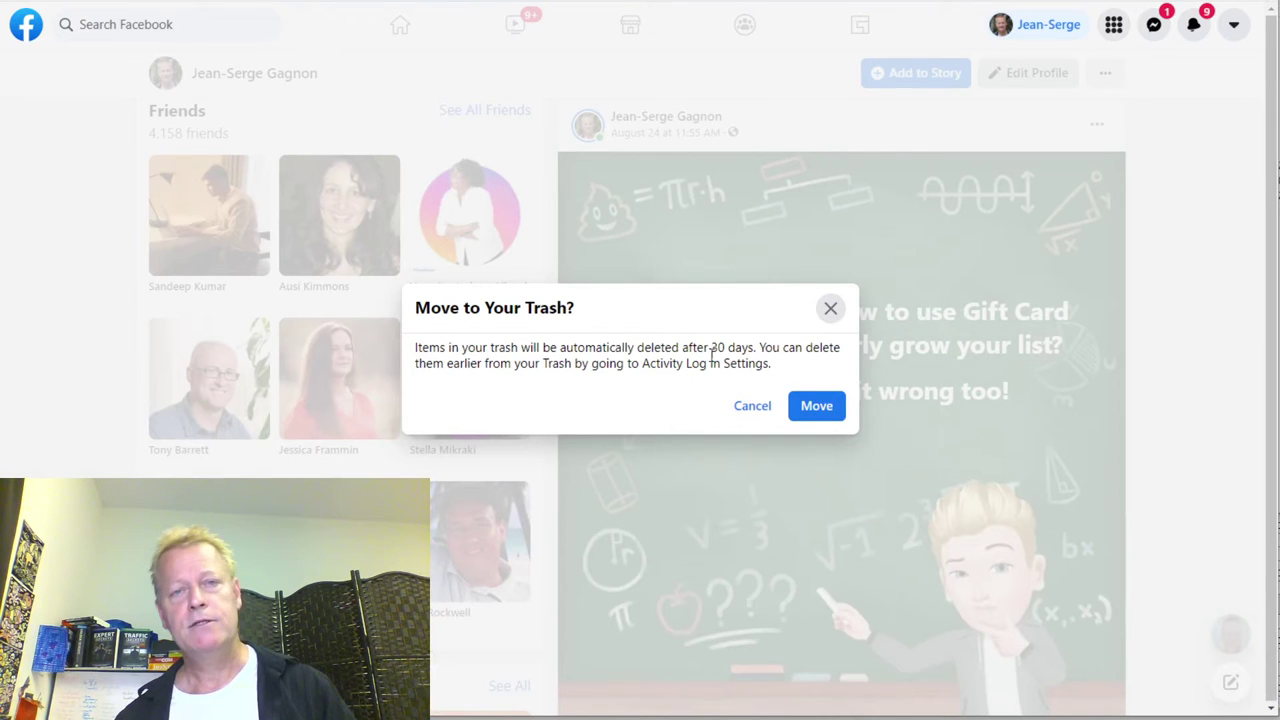
left_click(817, 406)
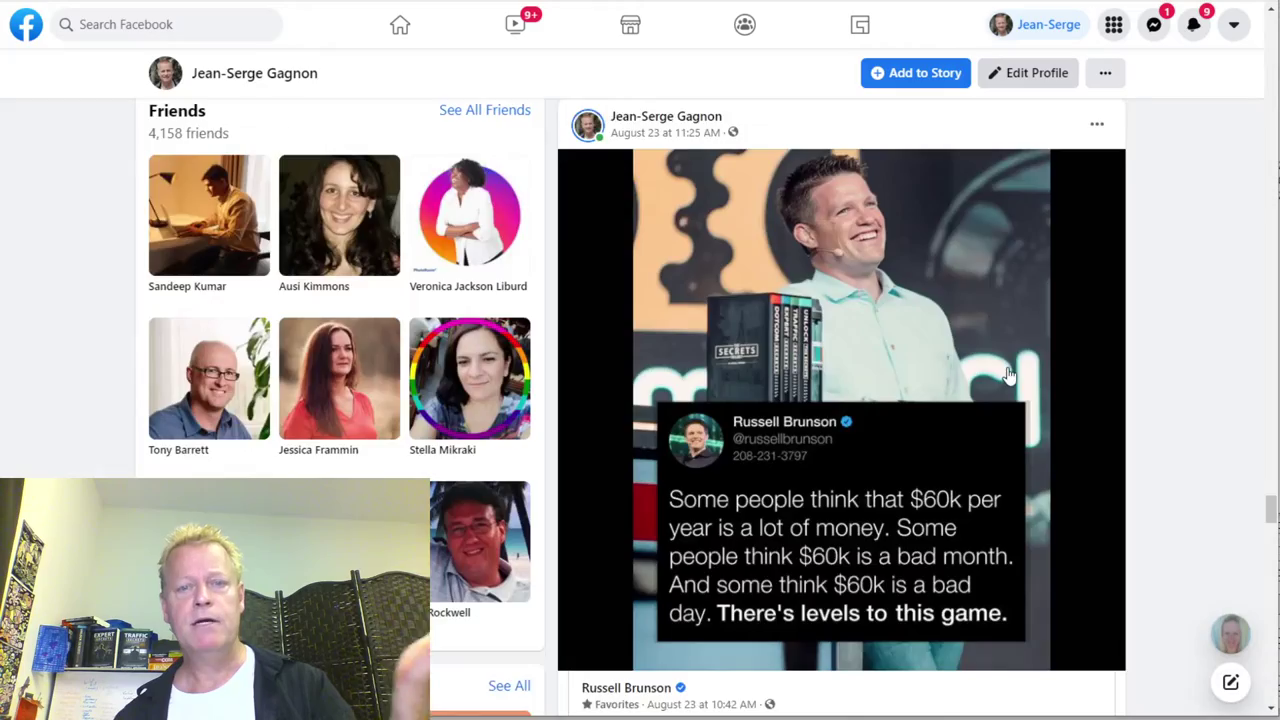
Step: Find the tip #10 group post and select its sentence 'Send PM to 5 people a day'
scroll(1009, 375, "down", 5)
scroll(1004, 371, "down", 4)
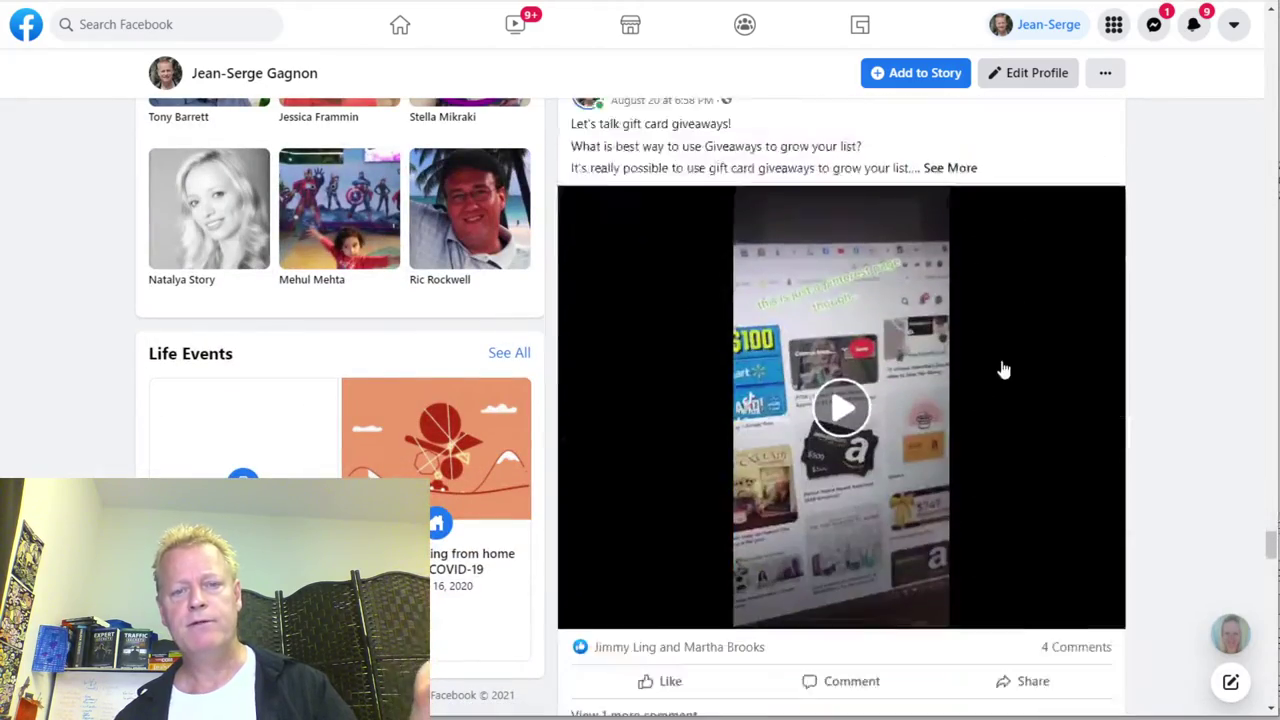
scroll(1004, 371, "down", 2)
scroll(1004, 371, "up", 8)
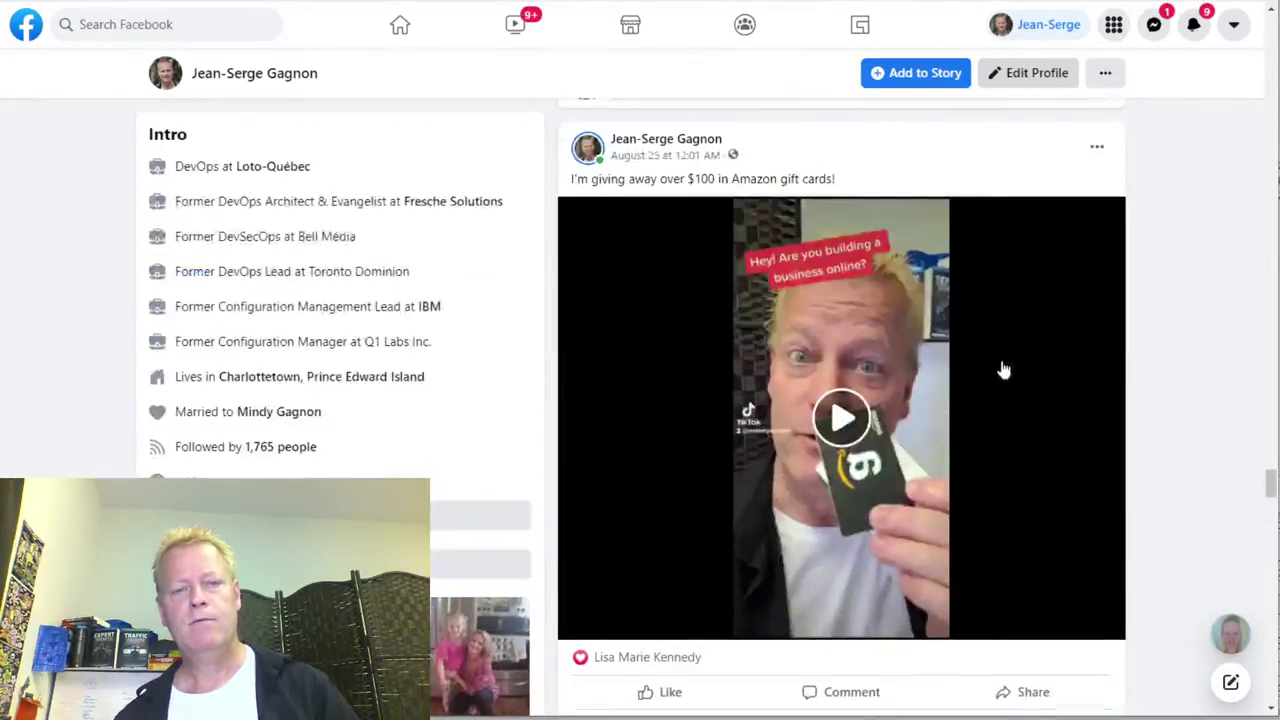
scroll(1004, 371, "up", 13)
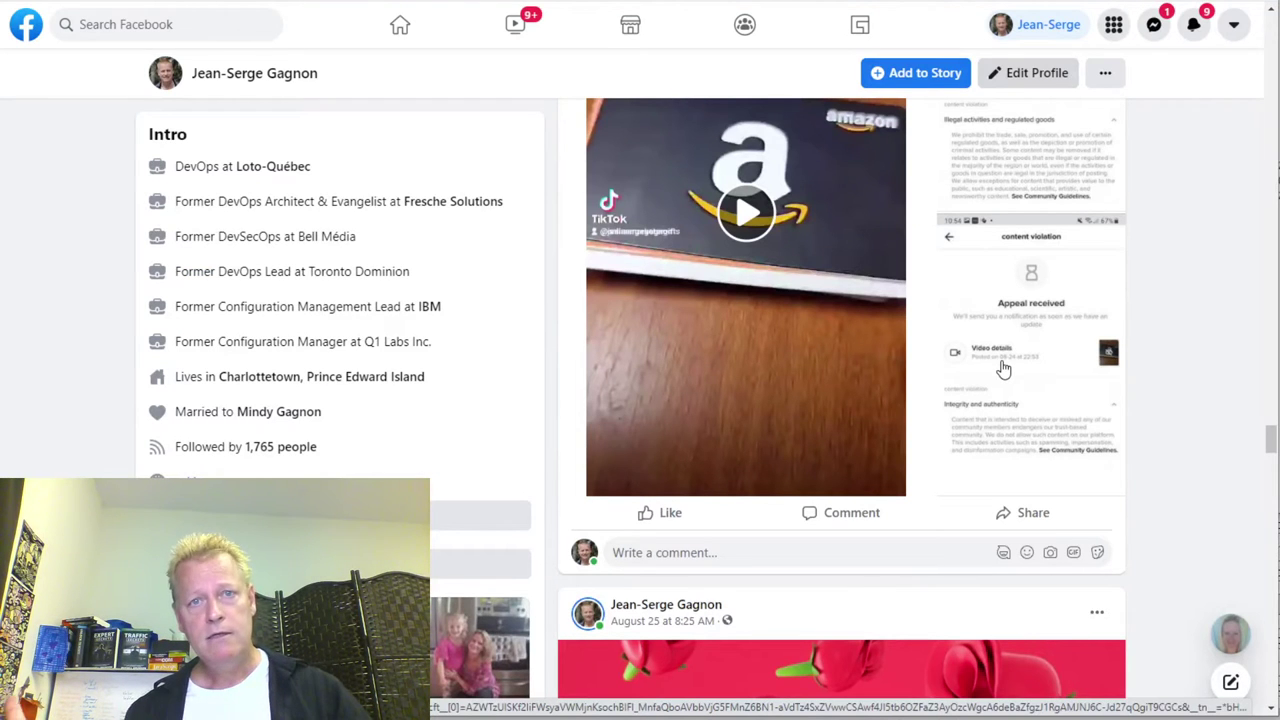
scroll(1004, 371, "up", 5)
scroll(1004, 371, "up", 15)
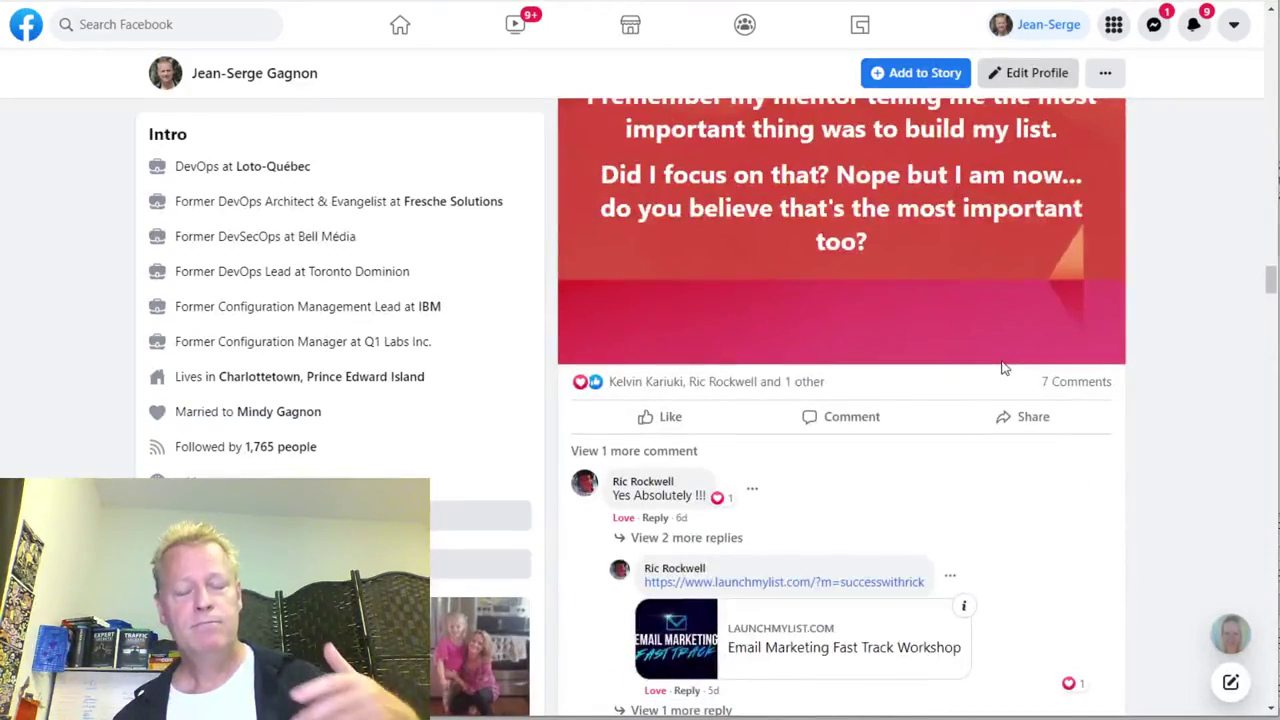
scroll(1004, 369, "up", 15)
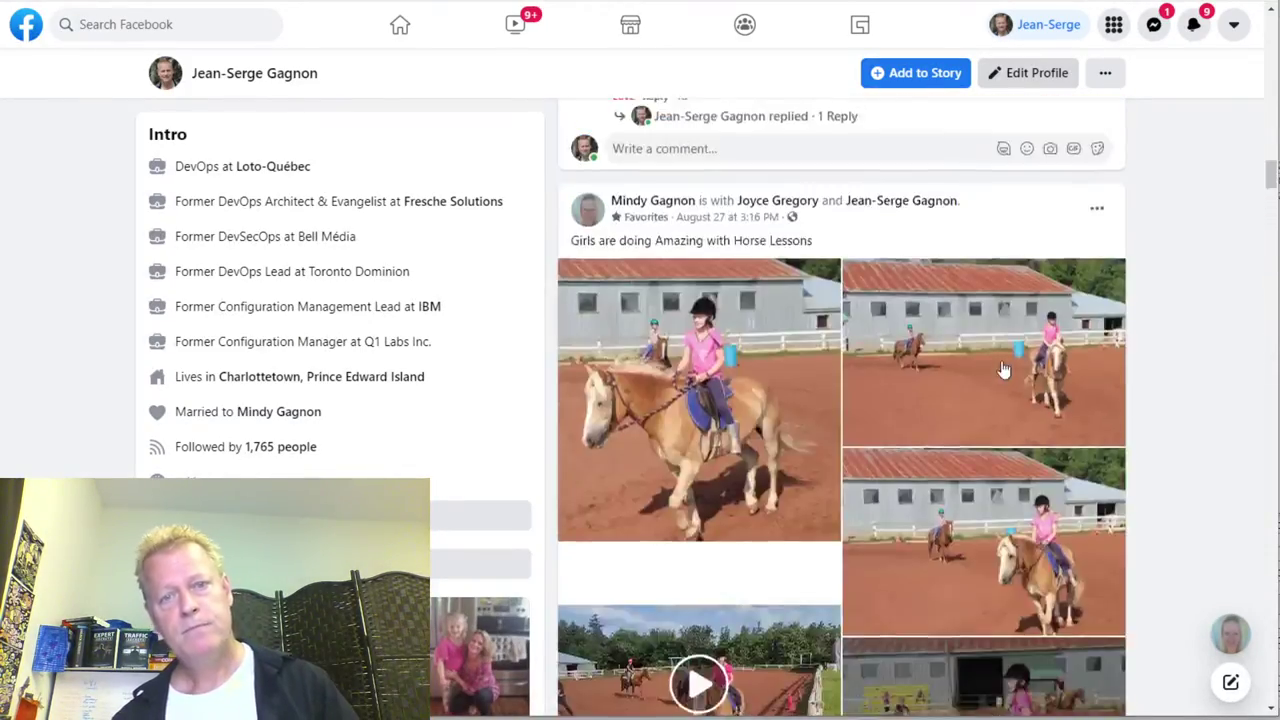
scroll(1004, 371, "up", 20)
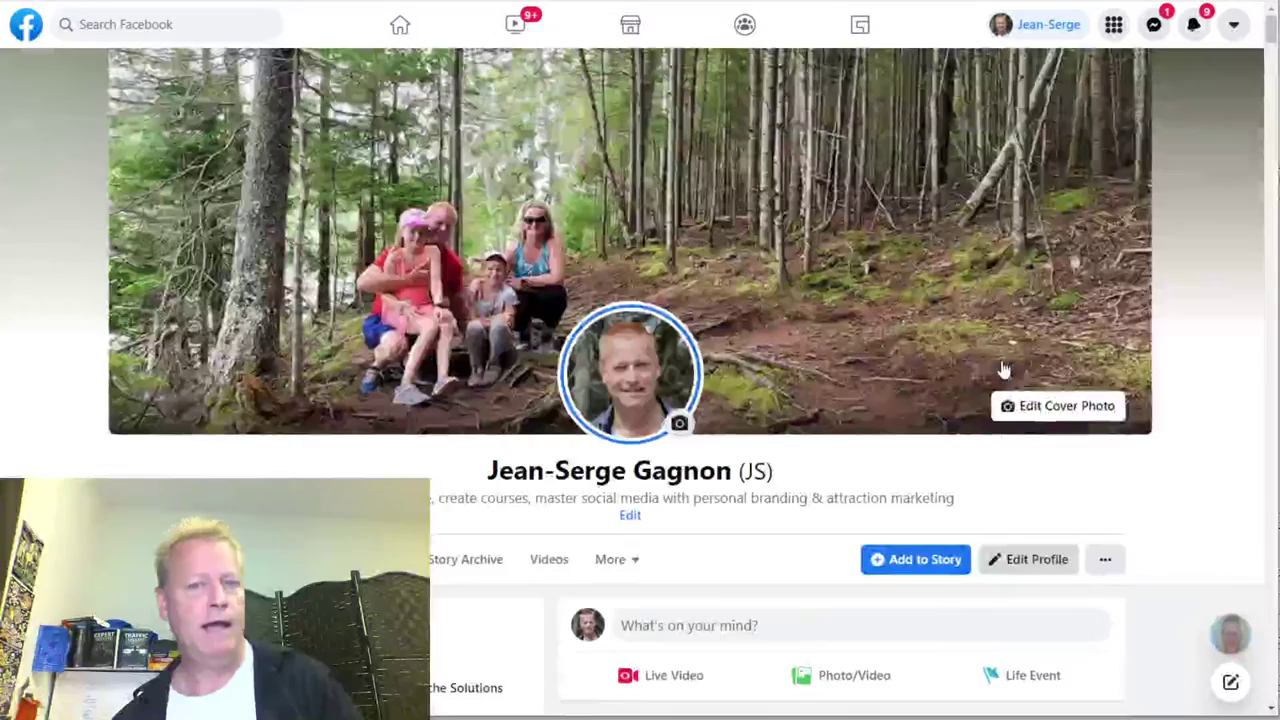
scroll(1002, 368, "down", 4)
scroll(1002, 368, "up", 4)
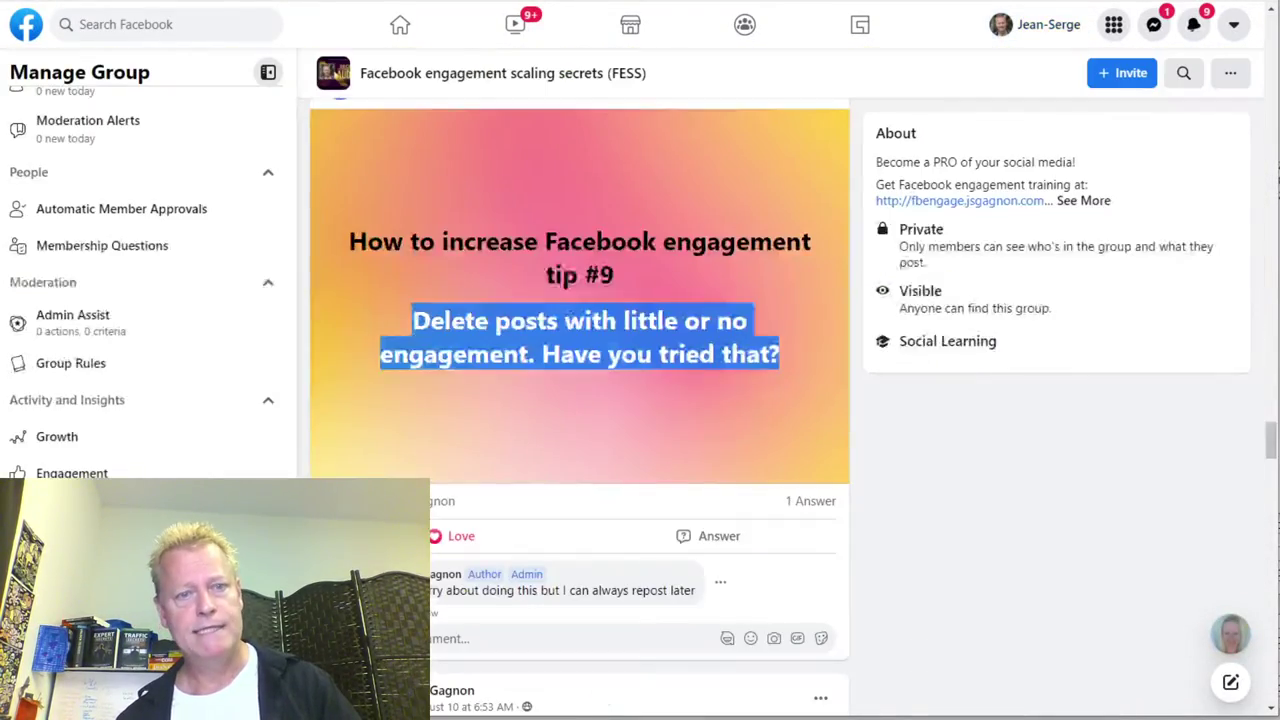
scroll(713, 400, "down", 6)
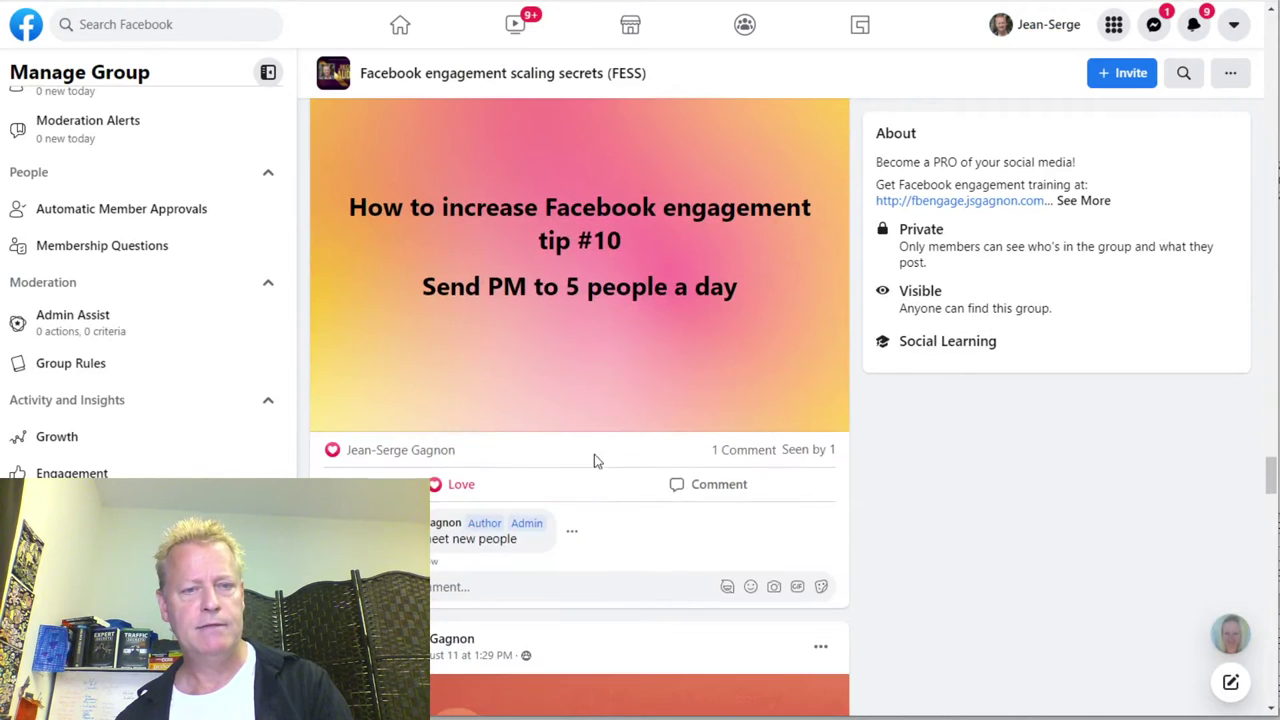
left_click_drag(427, 282, 735, 289)
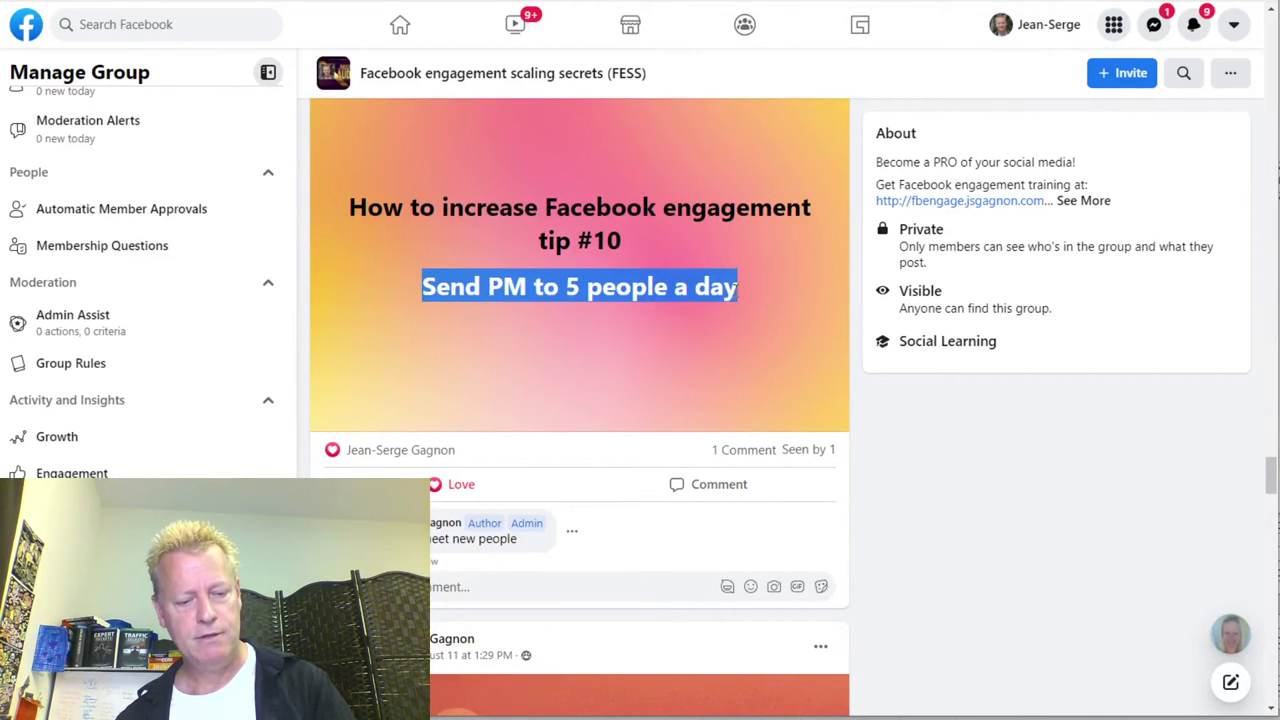
left_click(737, 289)
Step: Add tip 10, 'Send PM to 5 new people a day', to the Notepad list
key("alt+Tab")
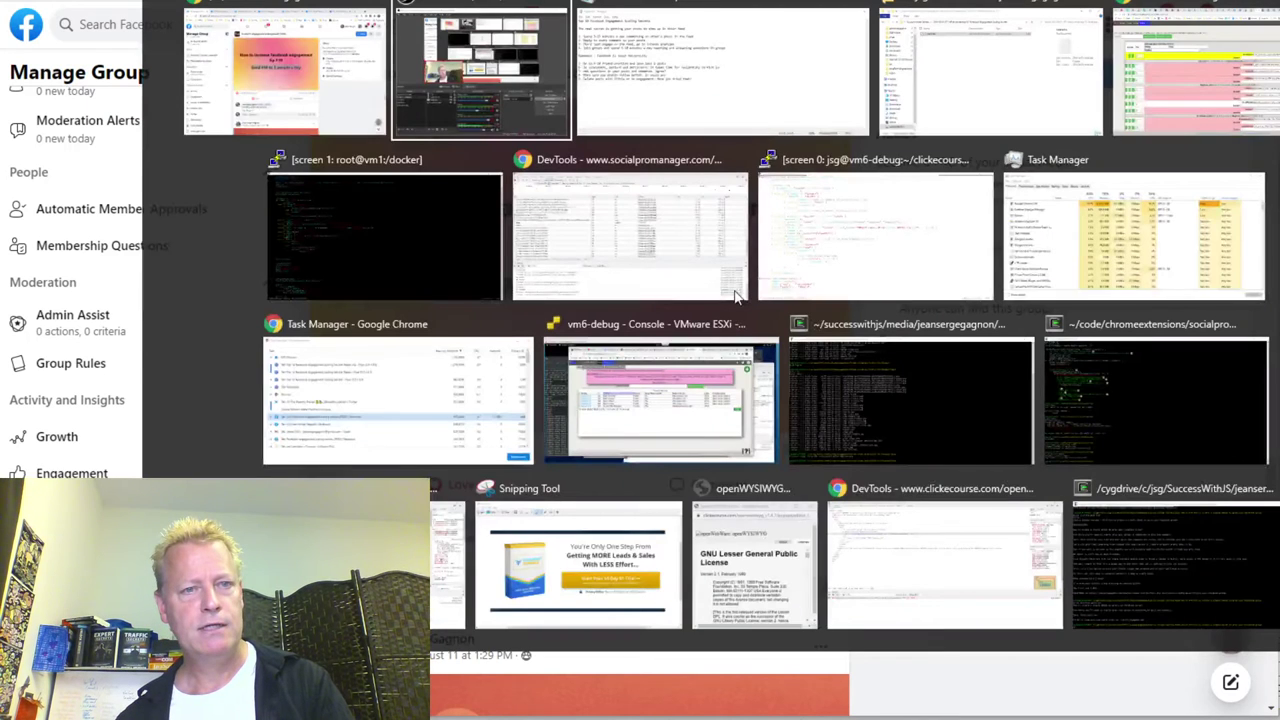
key("alt+Tab")
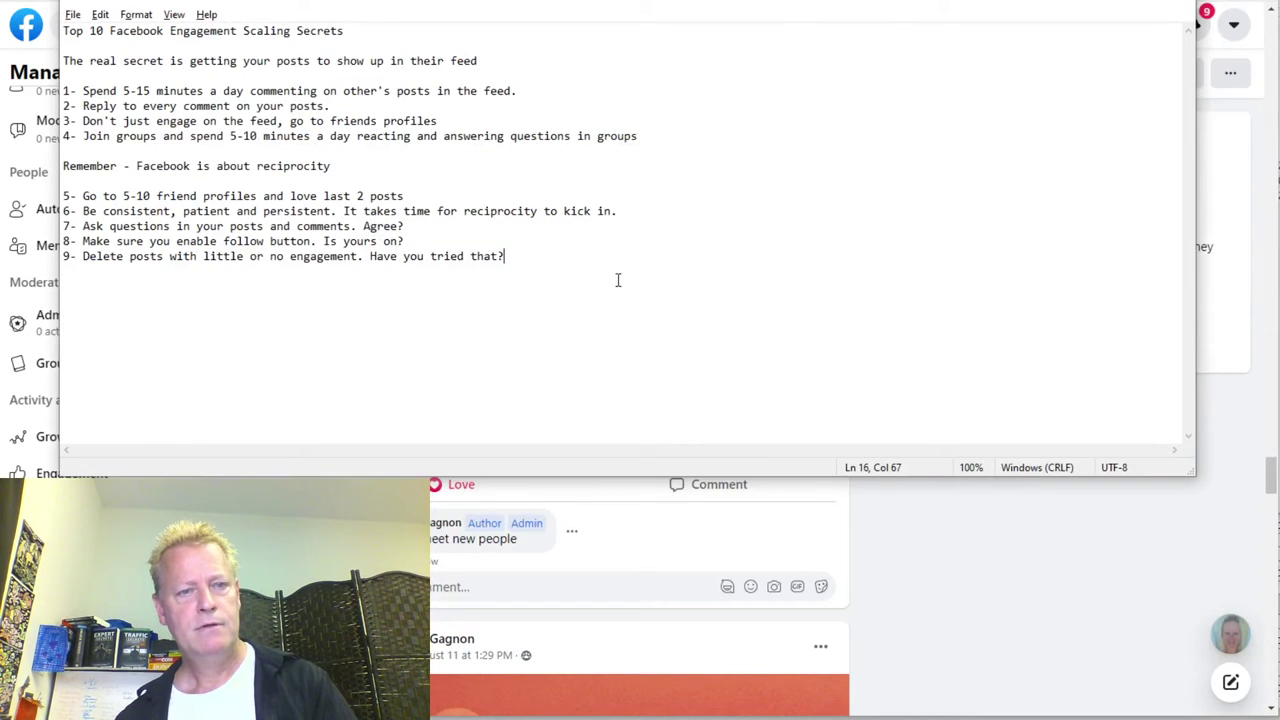
type("10-")
type("Send PM to 5 people a day")
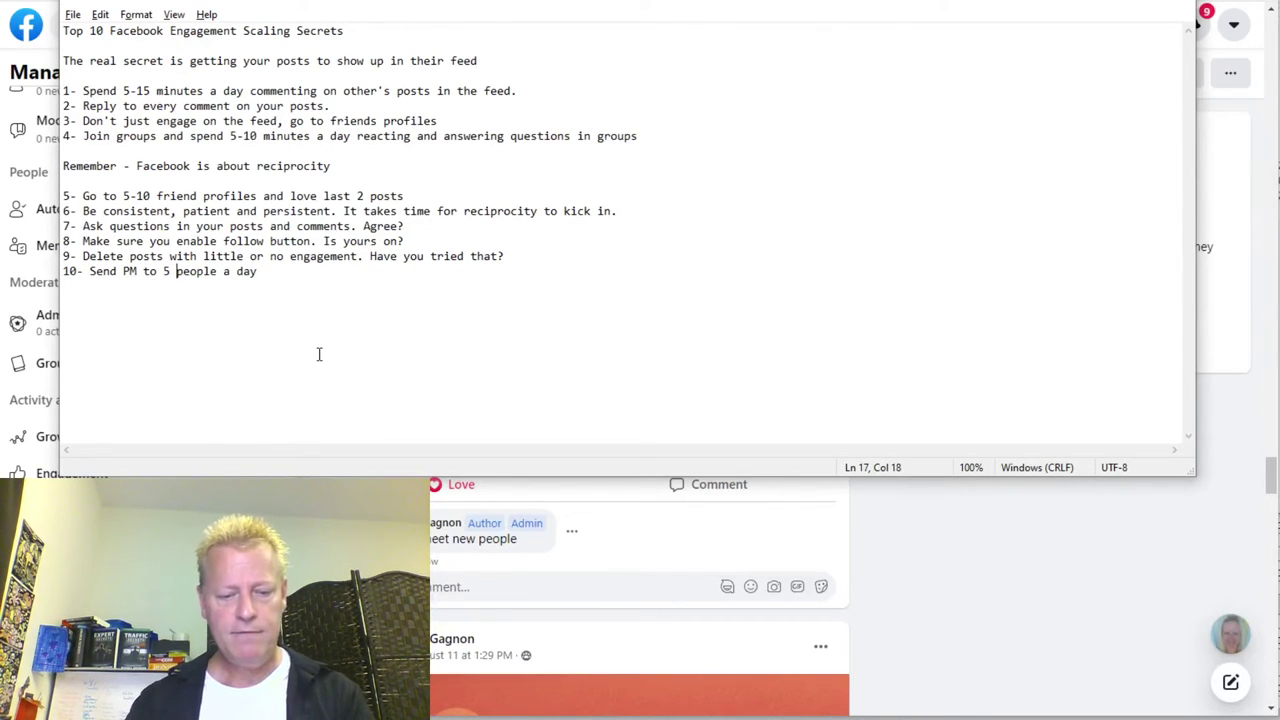
type("new")
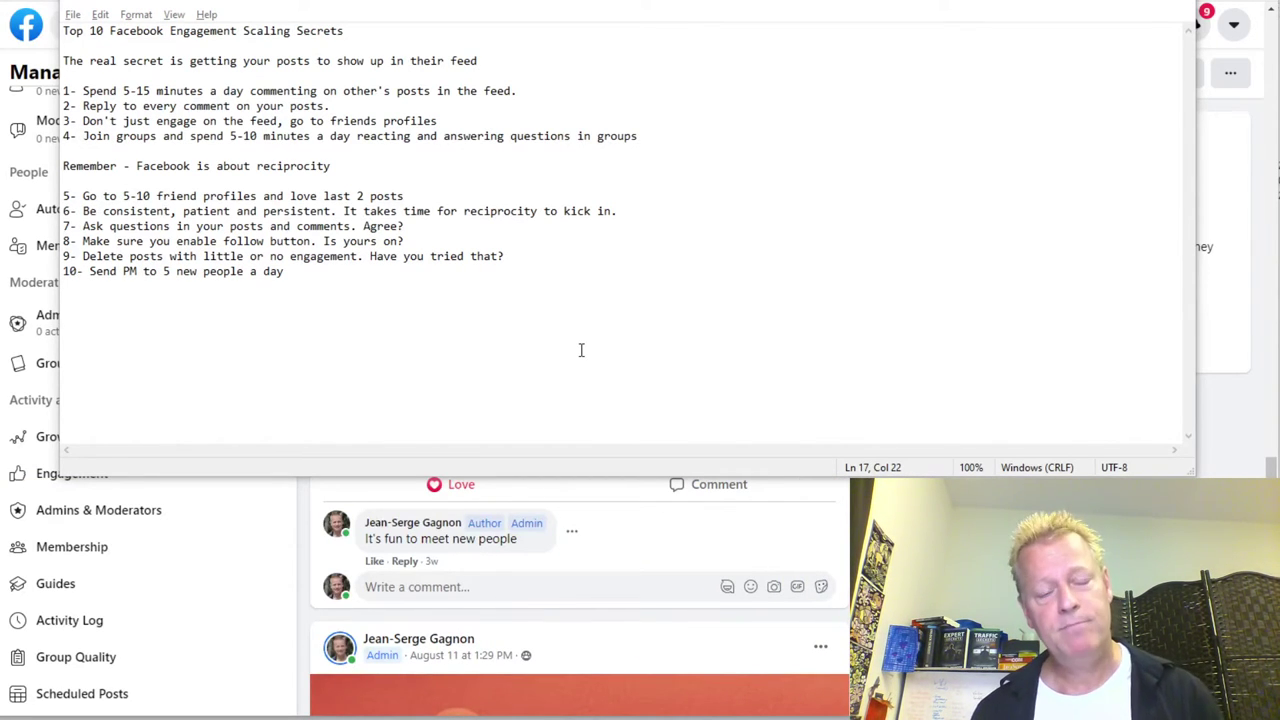
left_click(306, 276)
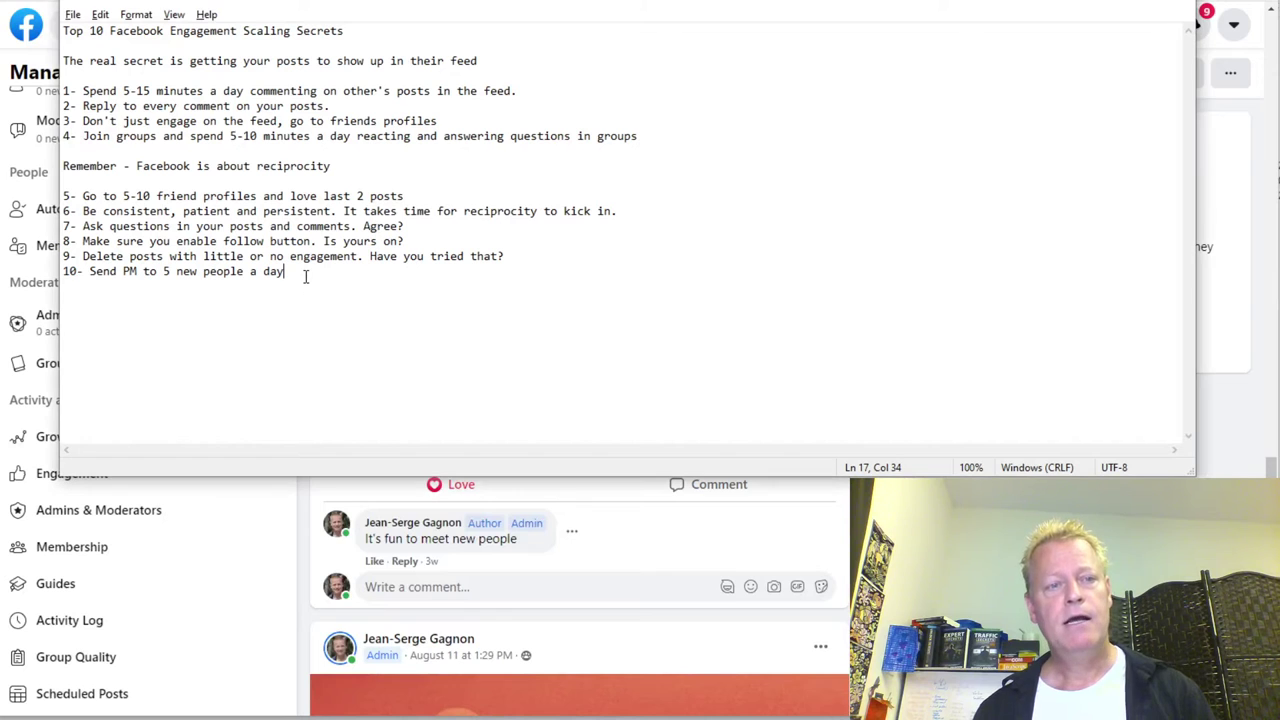
key("Return")
Step: Add tip 11, 'React and comment on your own posts too.', from the Facebook post
type("11-")
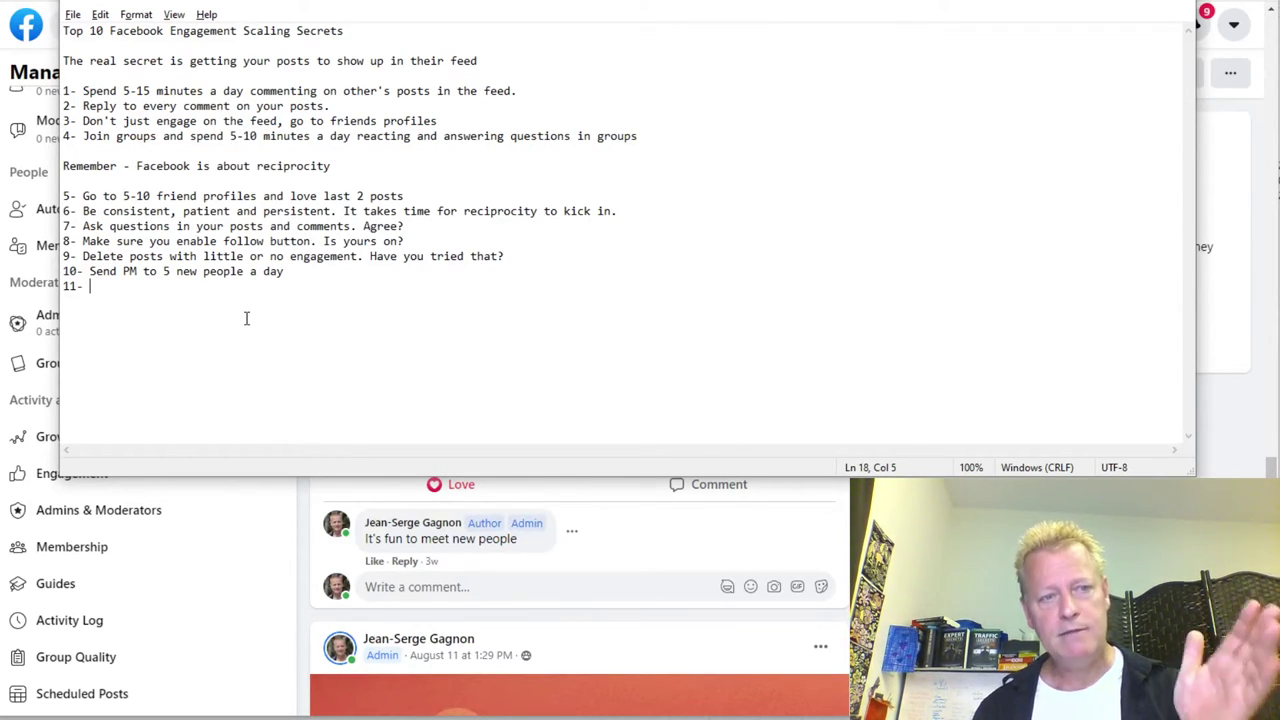
key("alt+Tab")
scroll(715, 537, "up", 3)
scroll(715, 540, "up", 2)
scroll(715, 540, "down", 10)
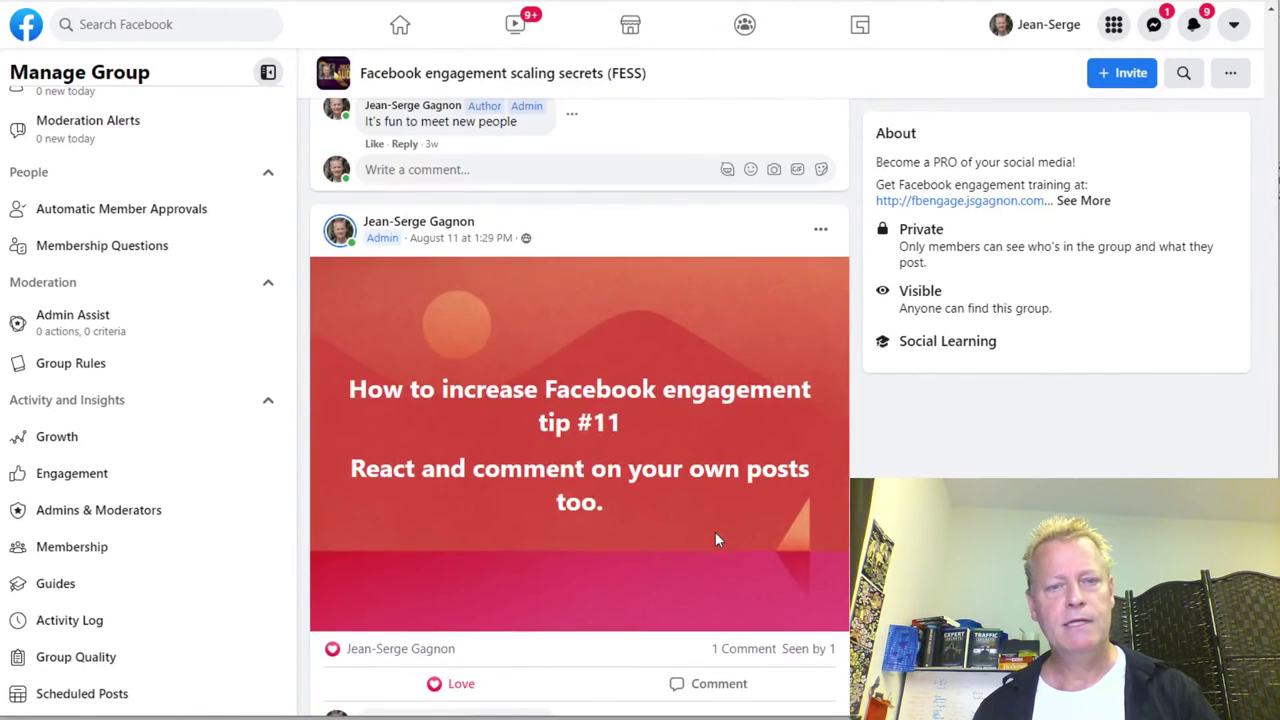
scroll(354, 484, "down", 2)
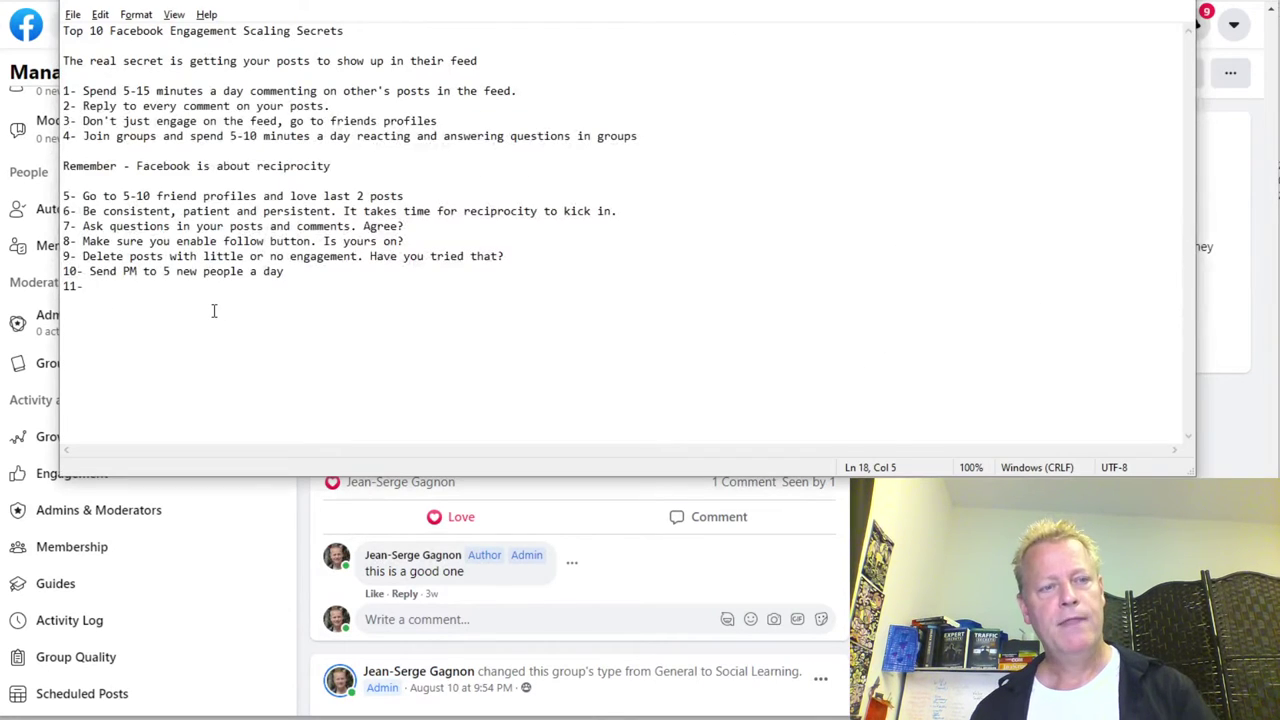
type("React and comment on your own posts too.")
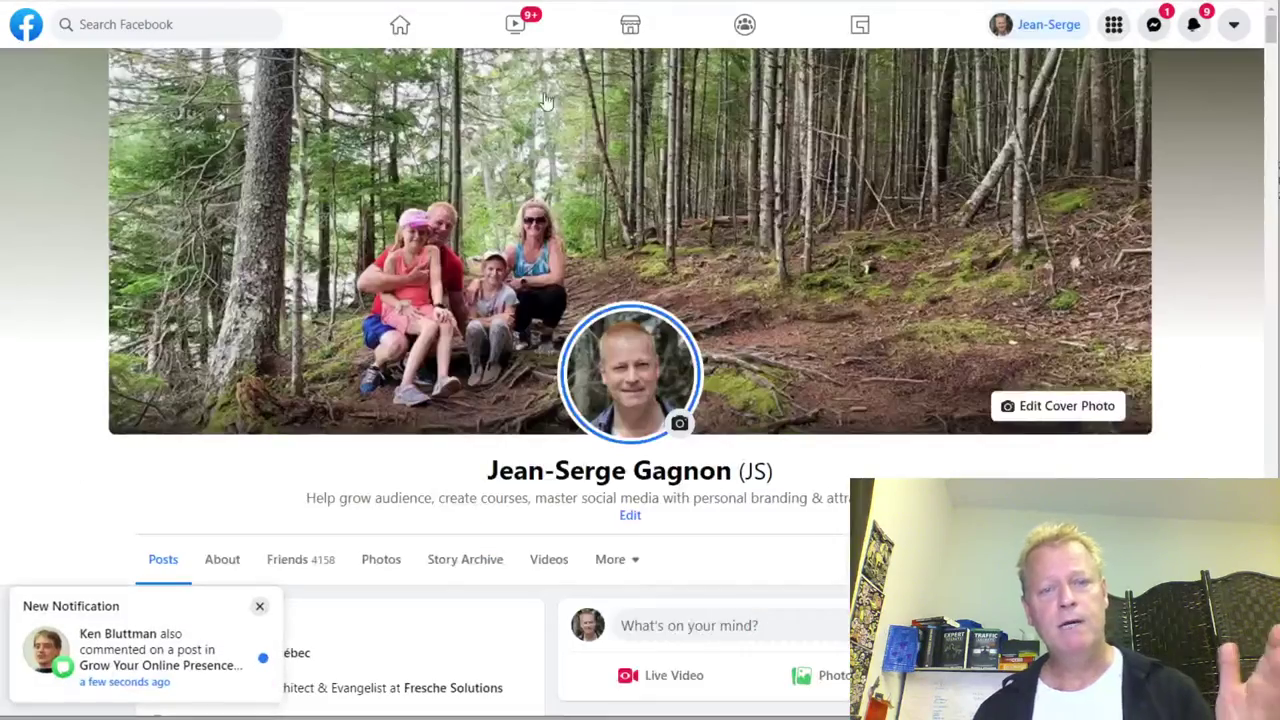
scroll(640, 400, "down", 9)
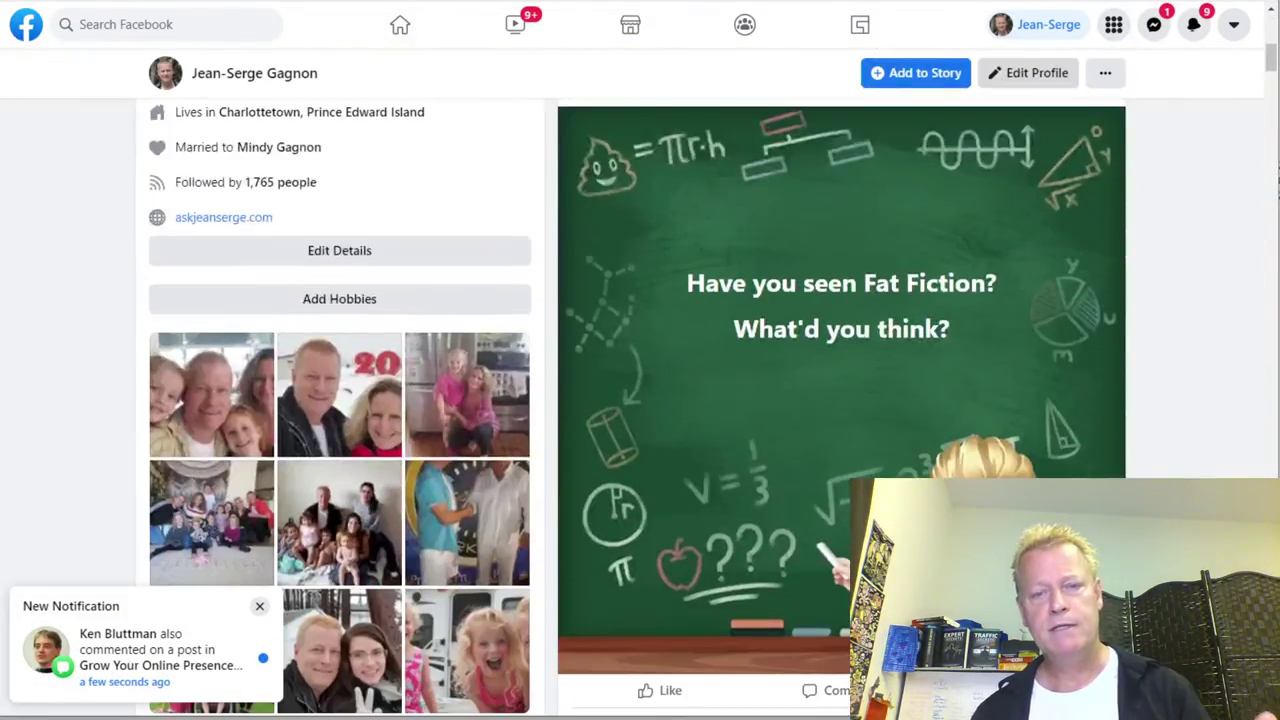
Step: Give the 'Have you seen Fat Fiction?' post a Love reaction
scroll(806, 503, "down", 3)
mouse_move(676, 448)
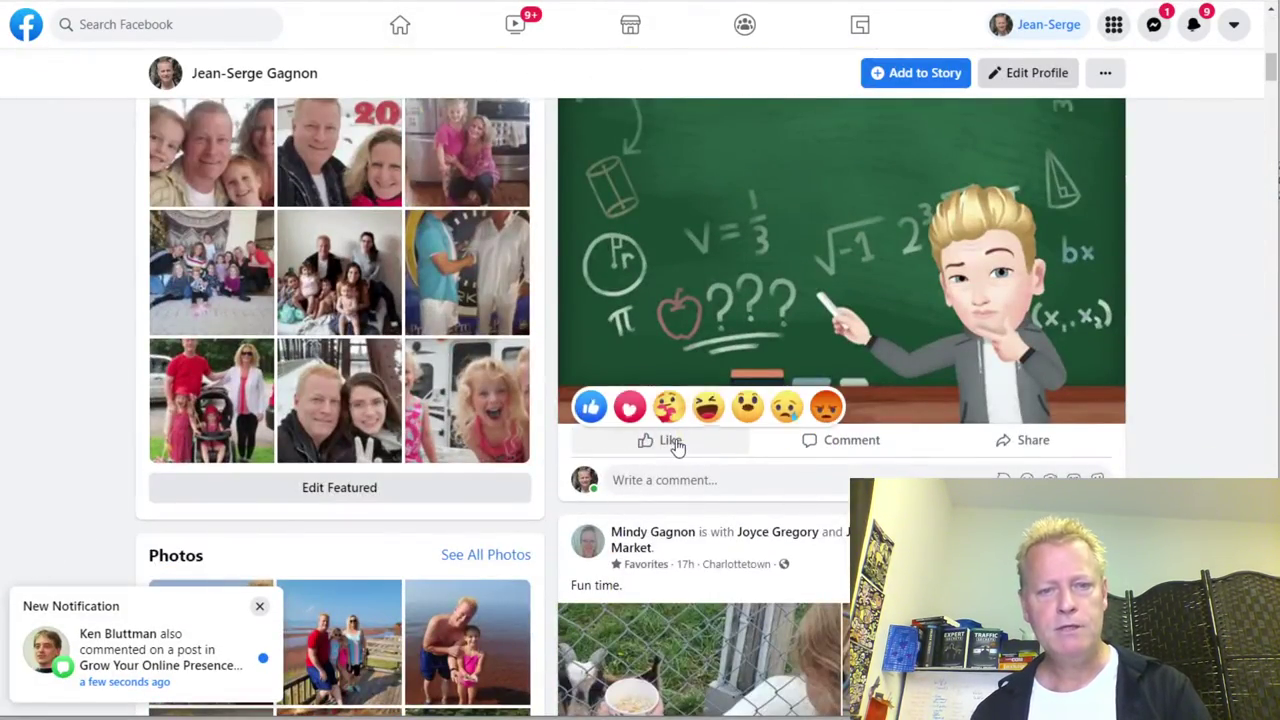
left_click(629, 408)
Step: Comment 'It's a great documentary on the food guide… interested in your health' on that post
left_click(666, 516)
type("It's a great documenta")
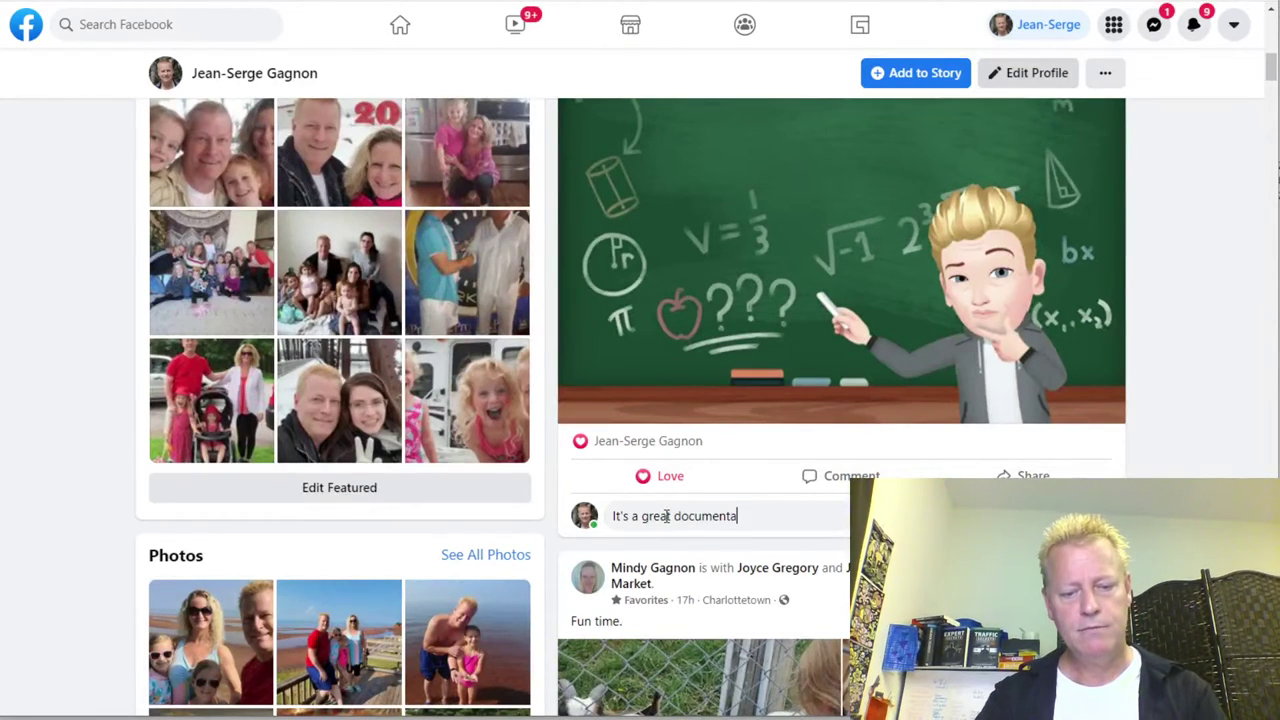
type("ry on")
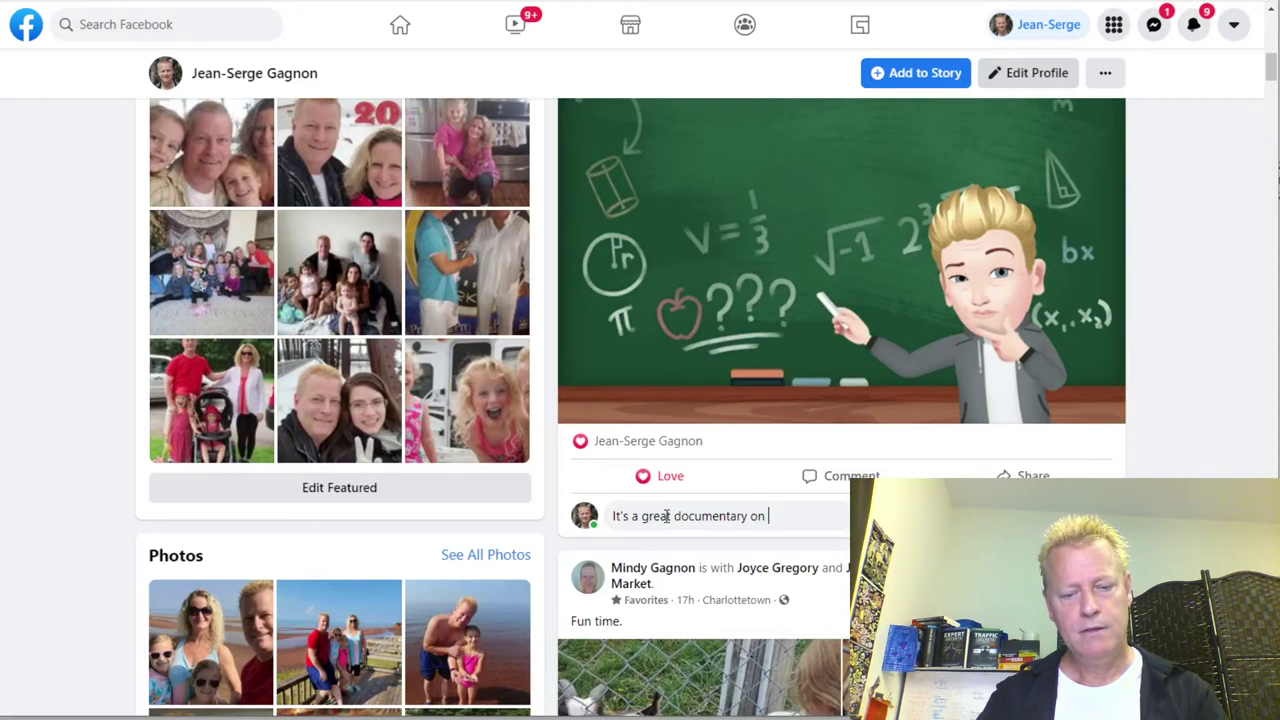
type(" the food guide")
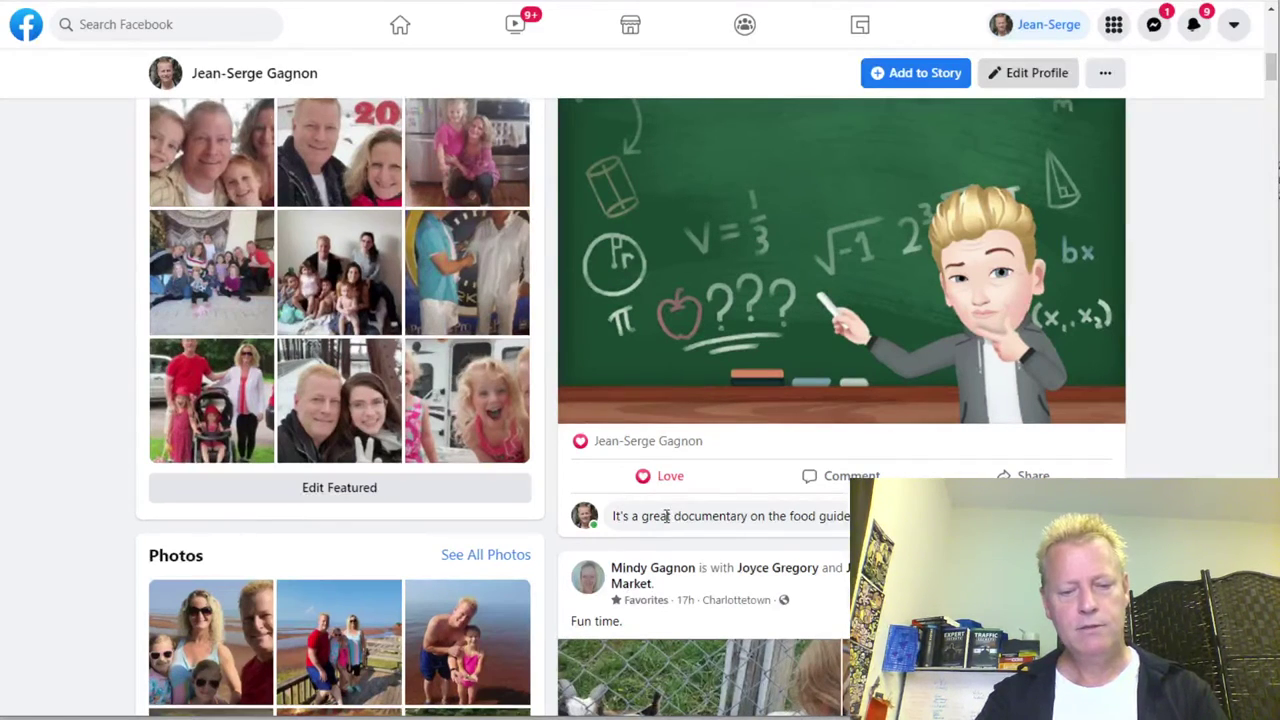
left_click(666, 516)
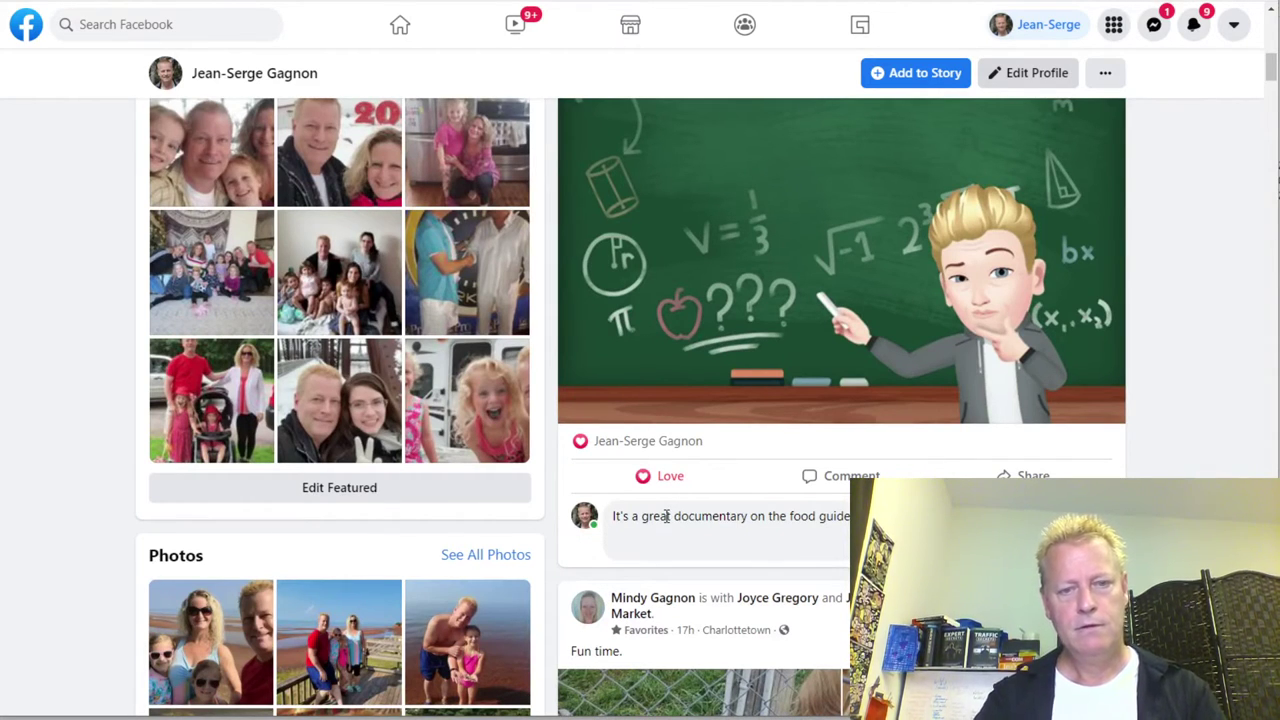
type("in your health")
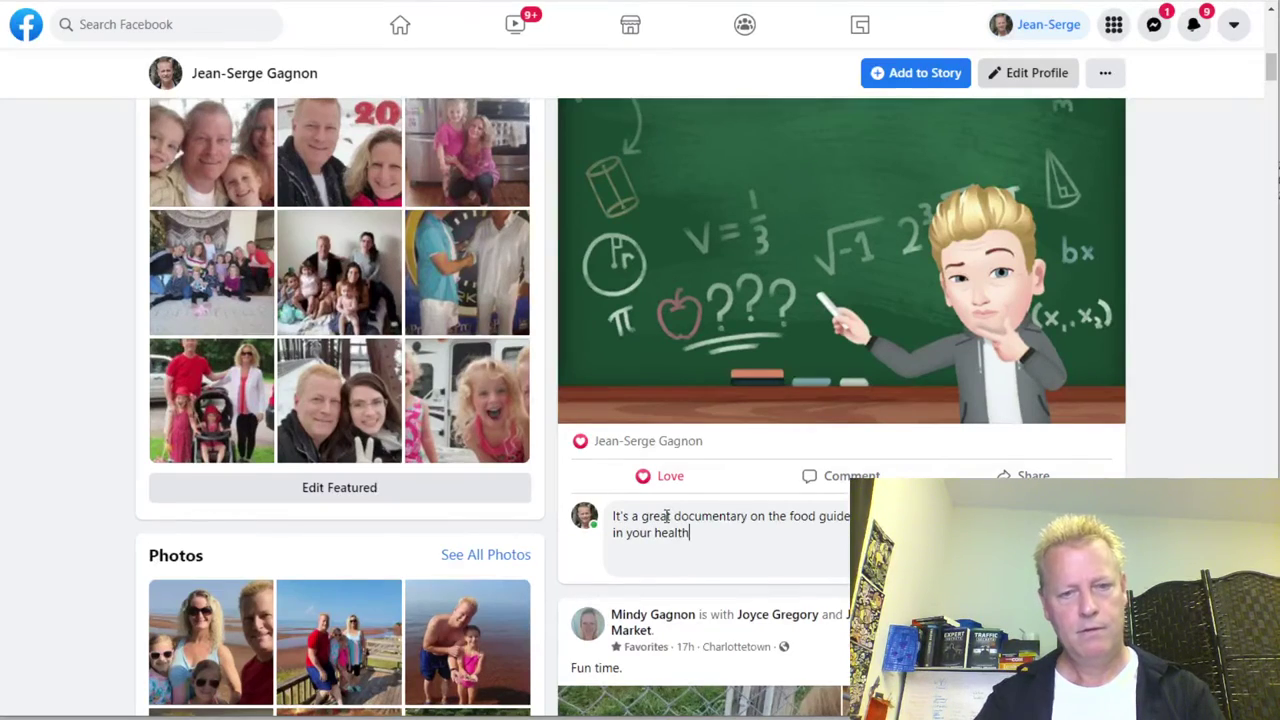
key("Return")
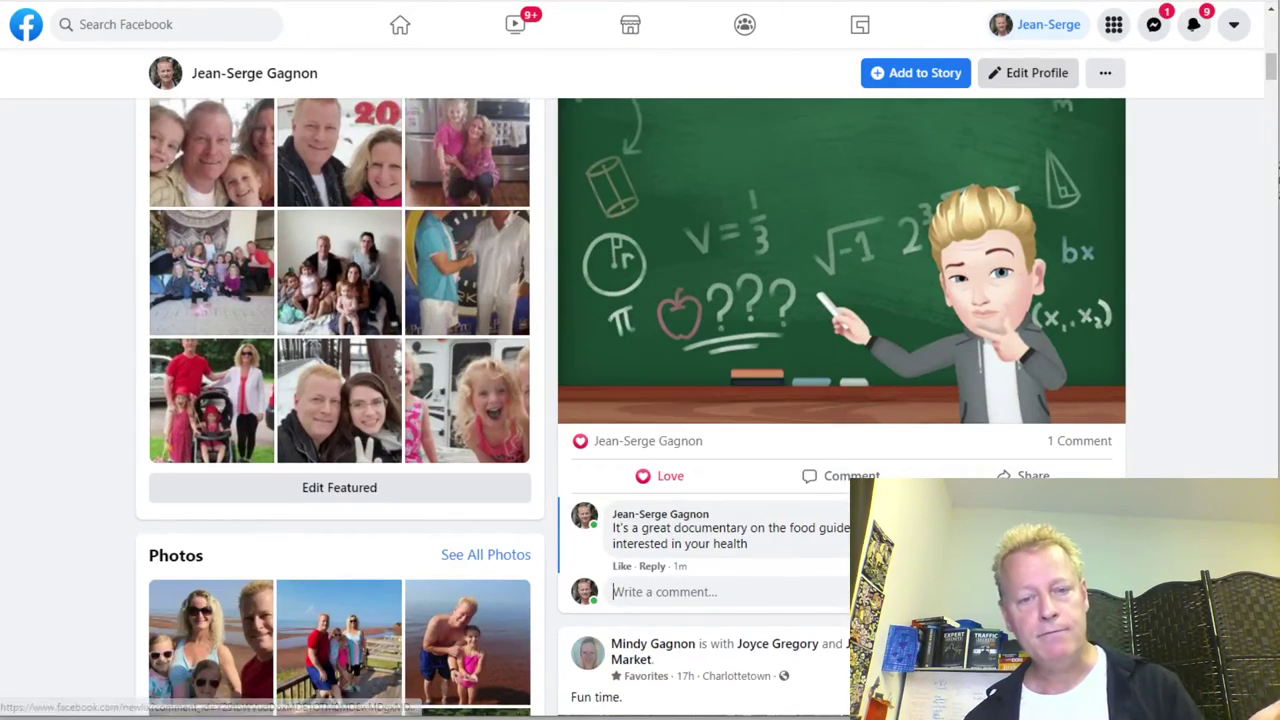
scroll(666, 516, "down", 3)
Step: Give the 'What are you working on?' video post a Love reaction
scroll(653, 441, "down", 5)
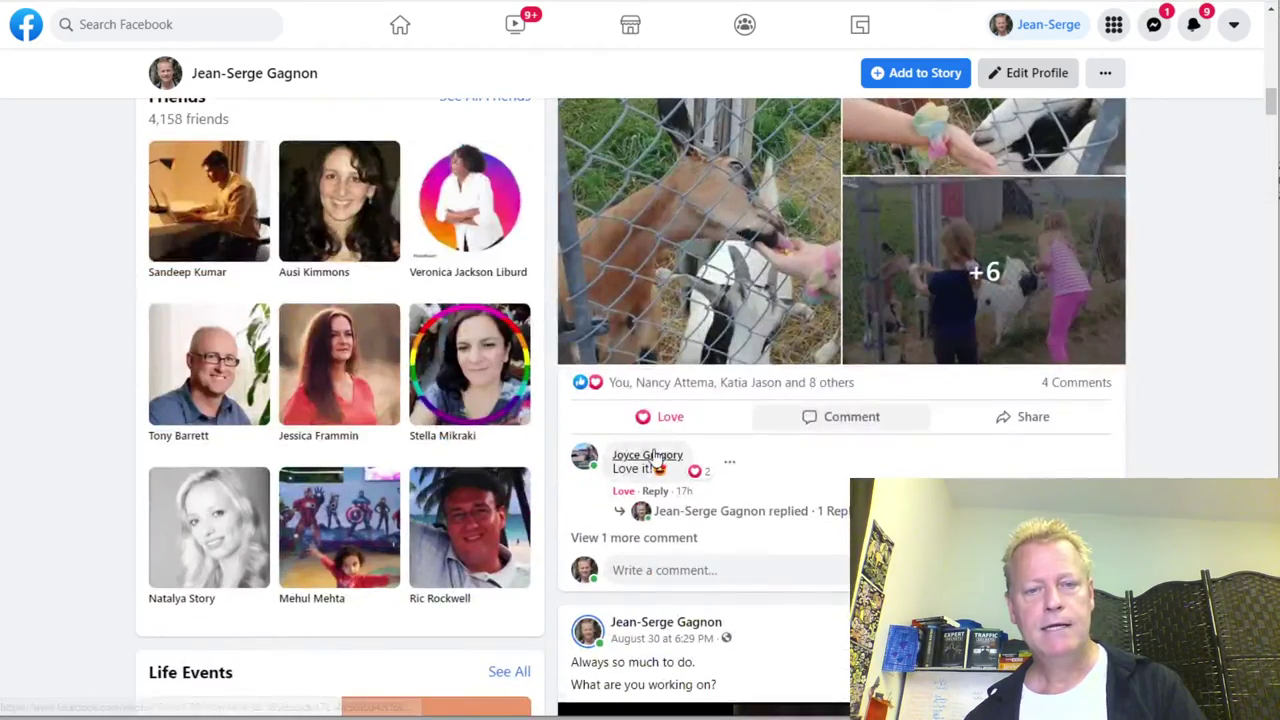
scroll(655, 445, "down", 4)
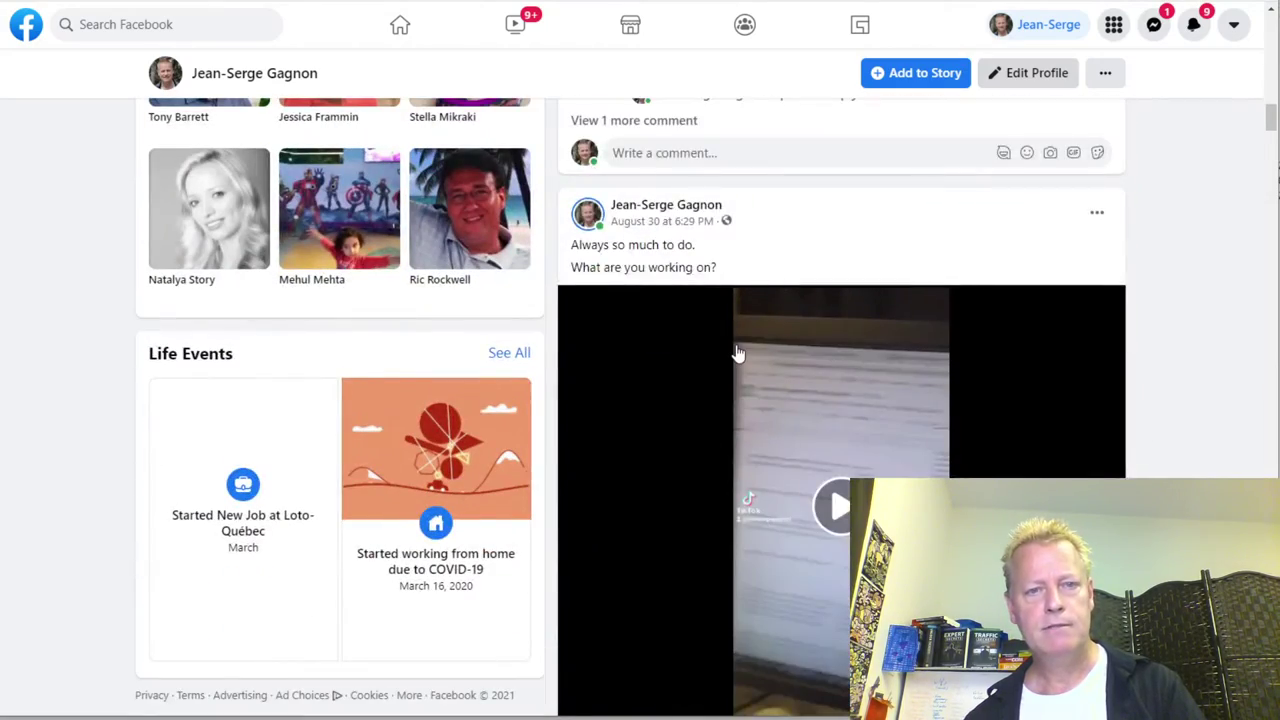
scroll(737, 352, "down", 1)
scroll(737, 352, "down", 3)
scroll(733, 466, "up", 3)
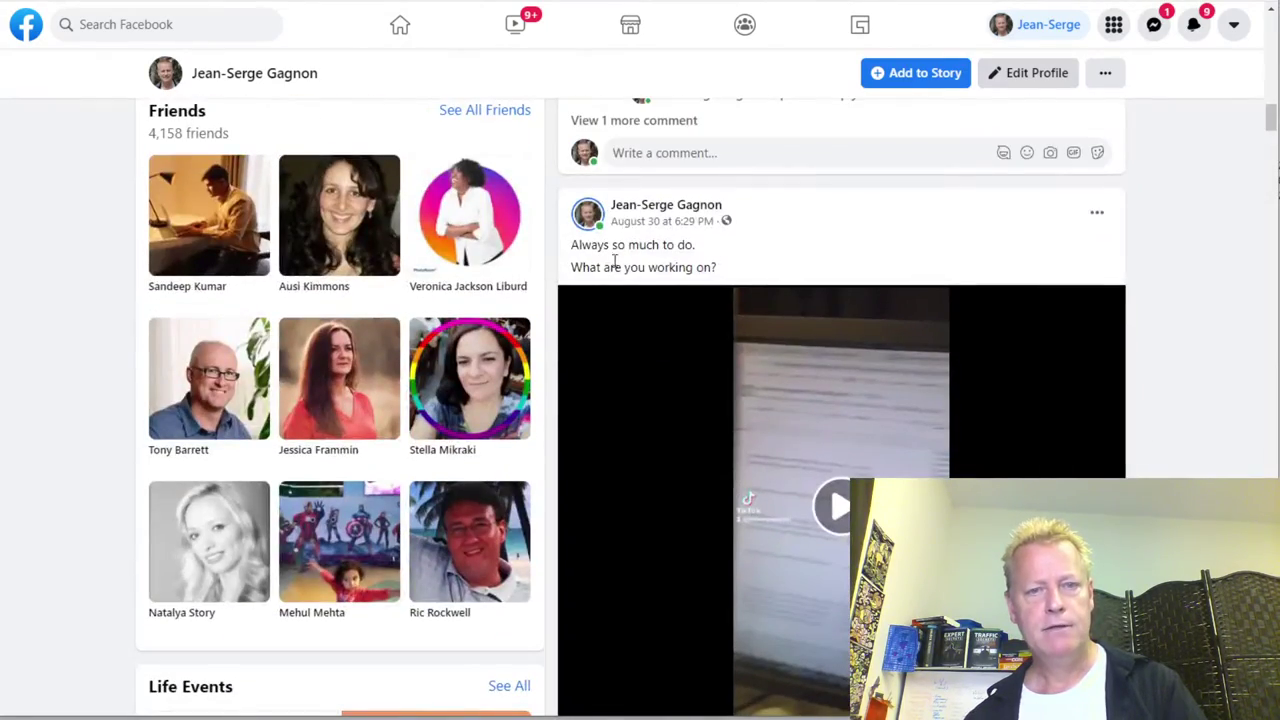
scroll(711, 420, "down", 3)
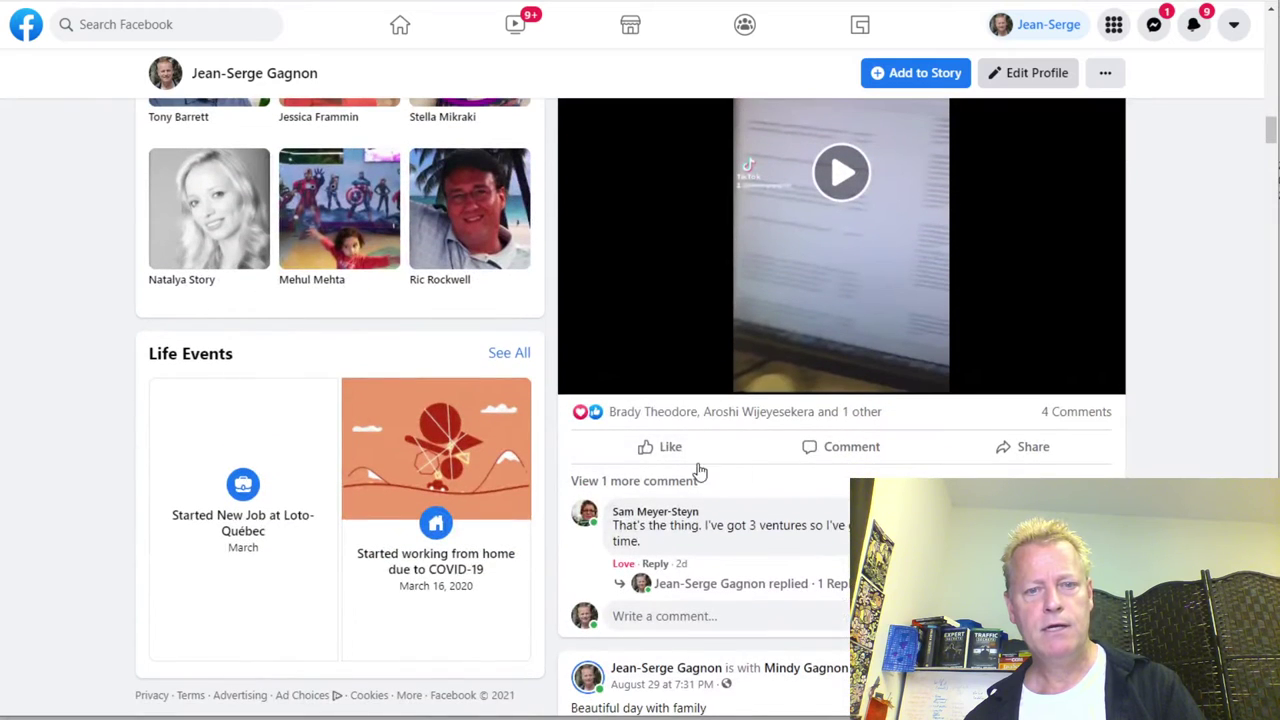
mouse_move(655, 466)
left_click(631, 413)
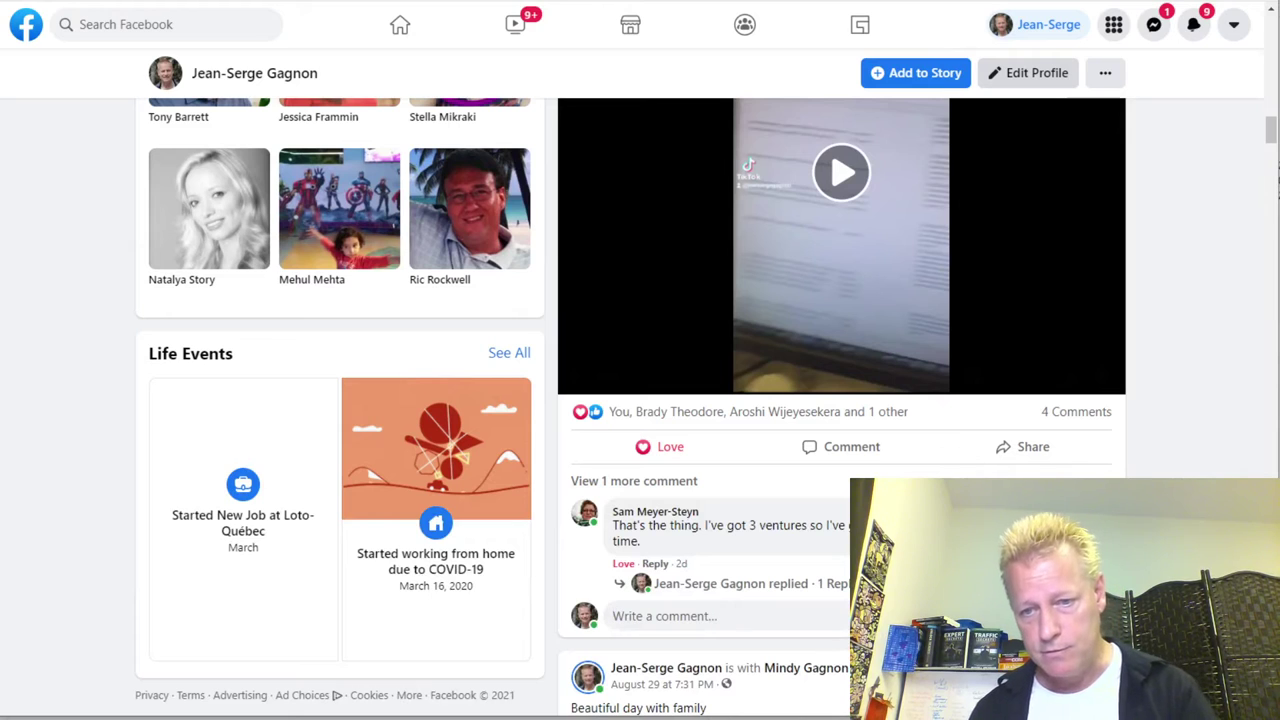
Step: Post a red question-mark emoji comment on the video post
left_click(1020, 616)
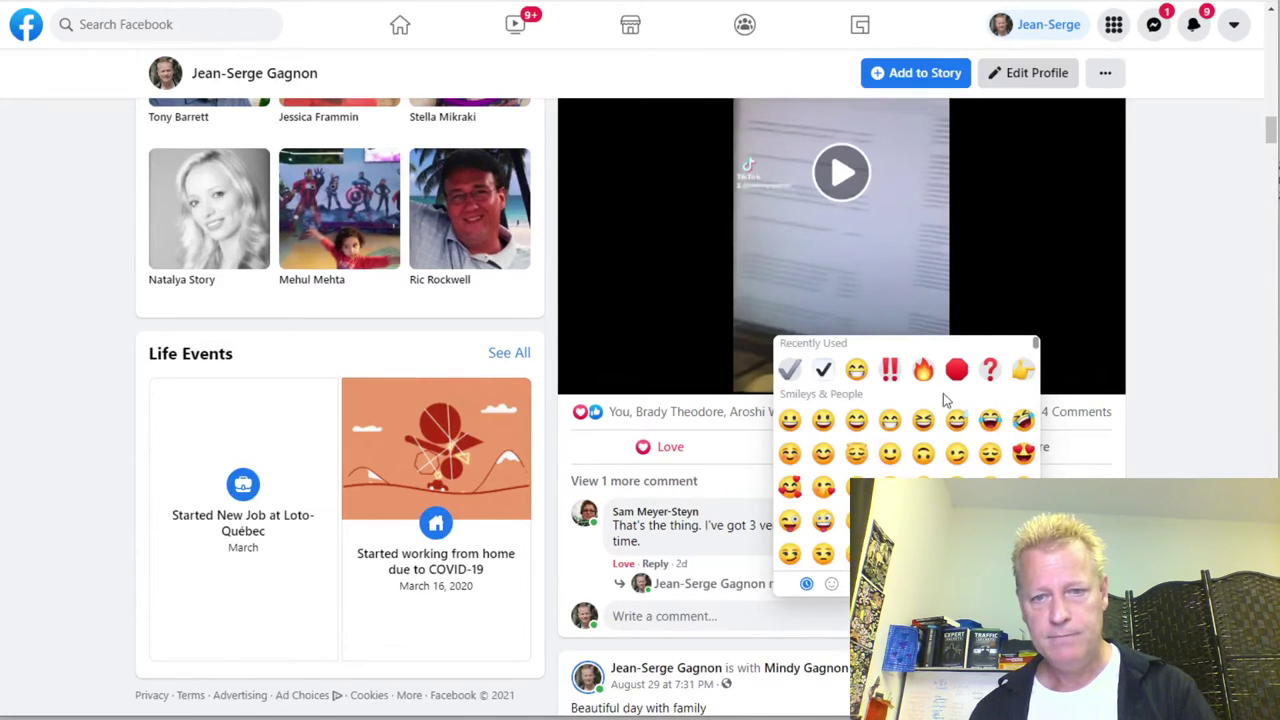
left_click(989, 371)
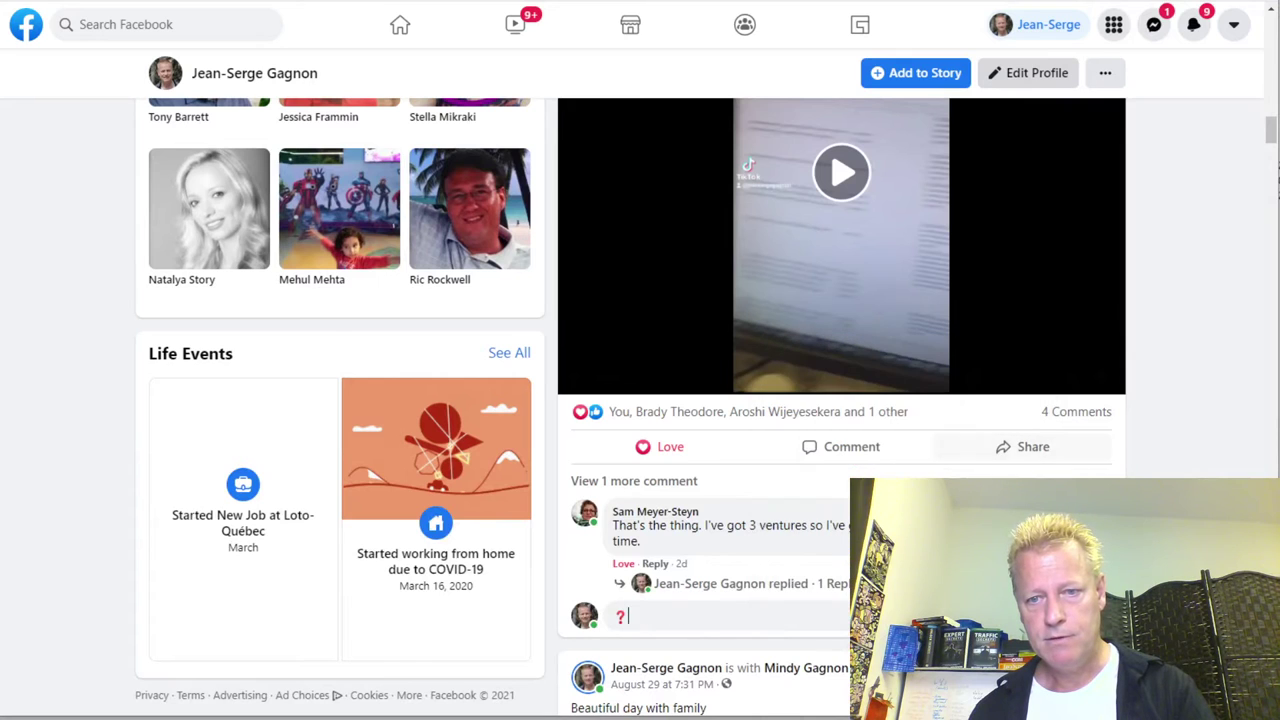
key("Return")
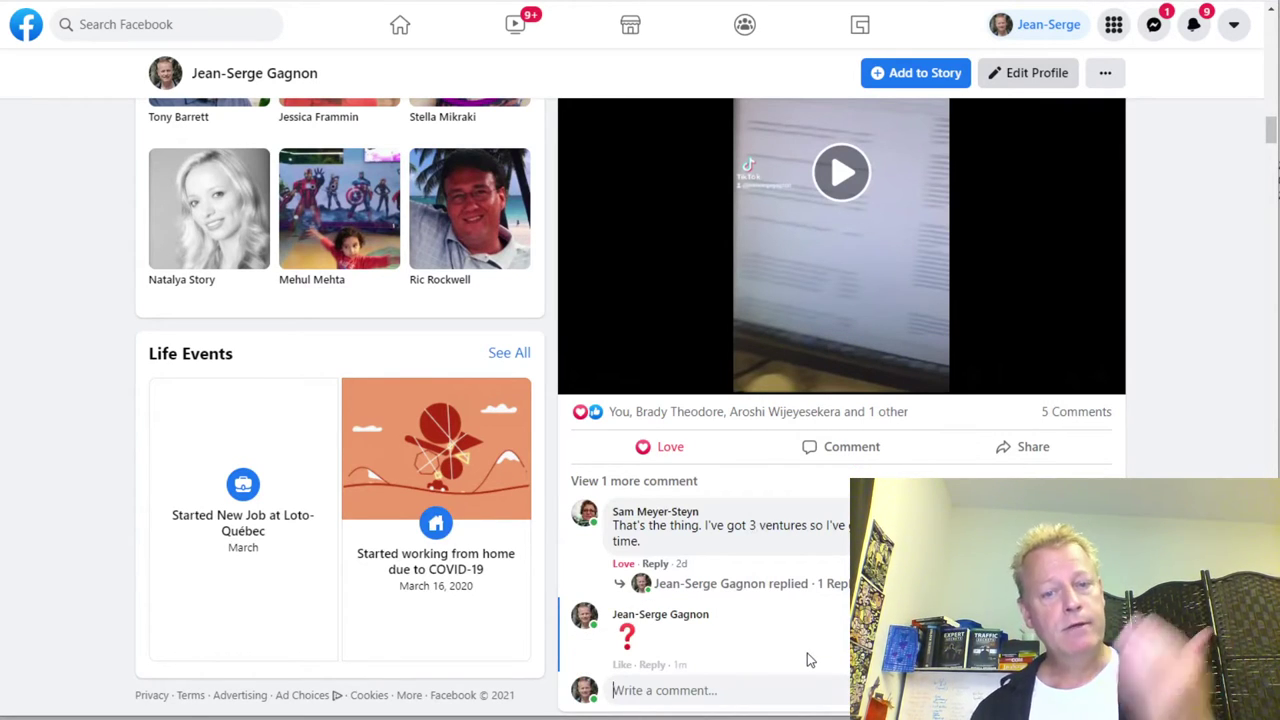
scroll(807, 653, "down", 7)
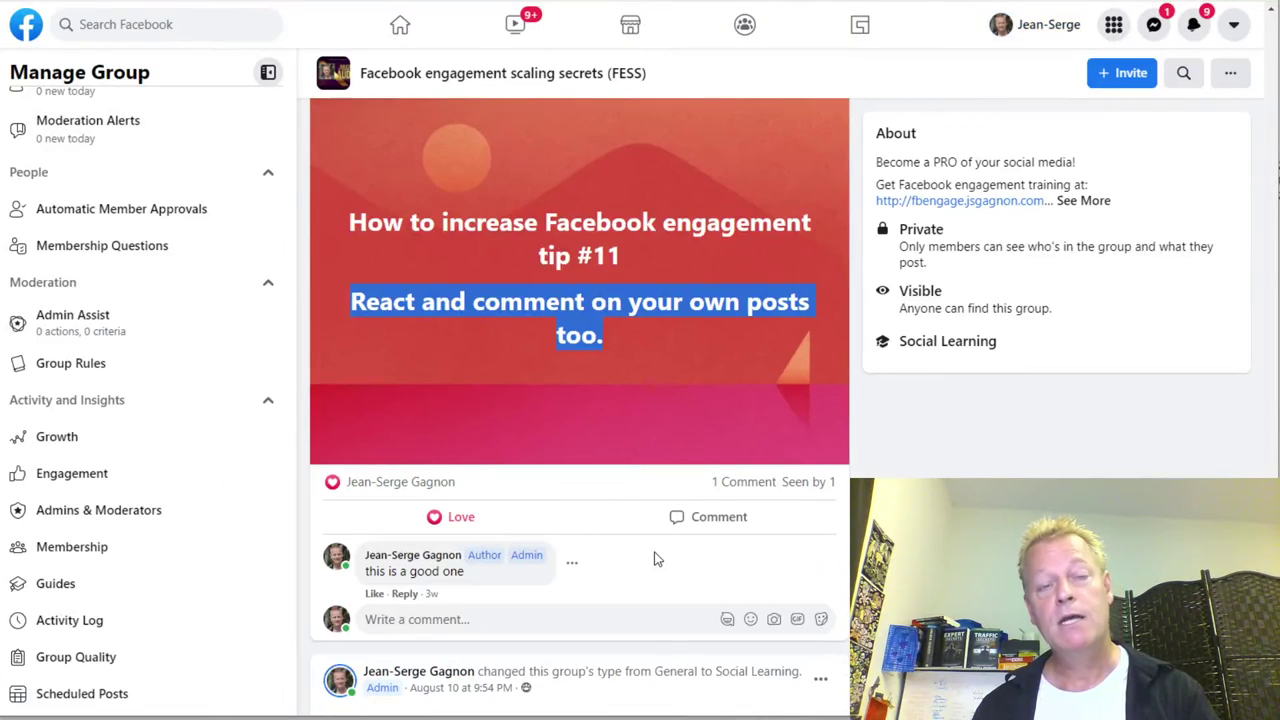
Step: Add line 12, 'Manage your friends. Remove and add 5-10 a day. Do you agree?', to Notepad
scroll(670, 555, "down", 7)
scroll(670, 555, "up", 7)
scroll(670, 555, "down", 15)
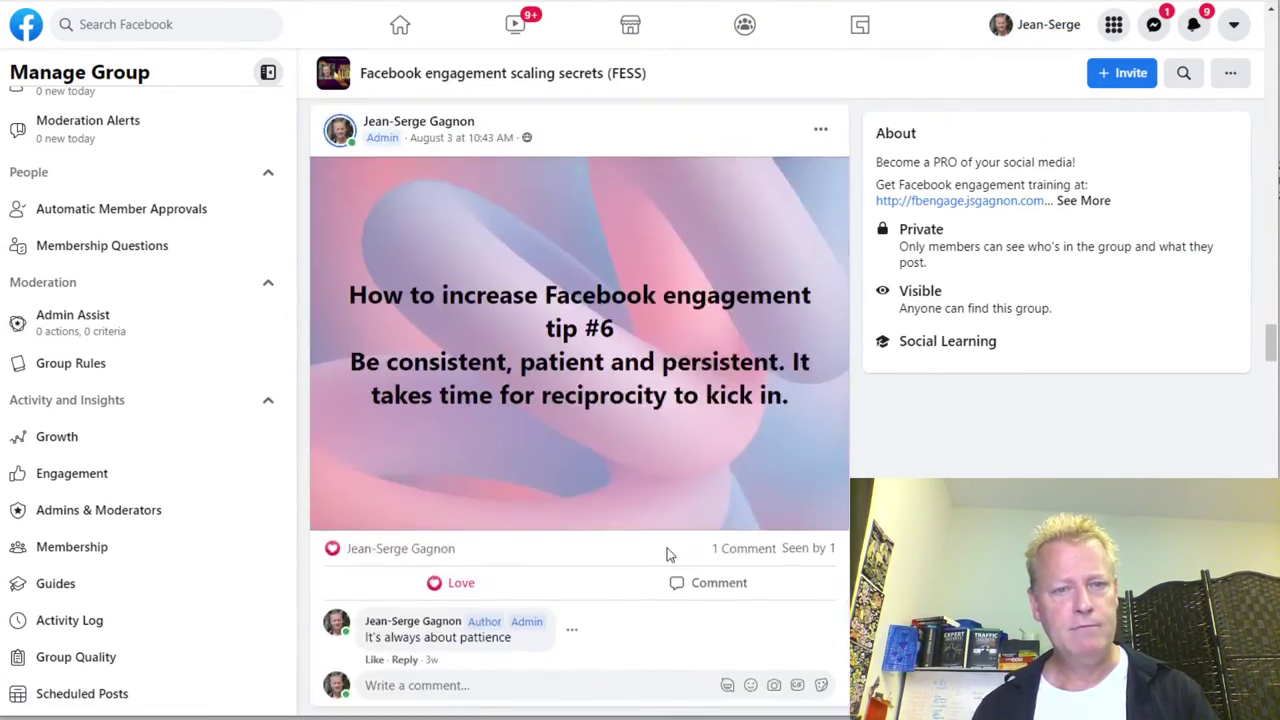
scroll(667, 548, "up", 1)
scroll(667, 548, "up", 10)
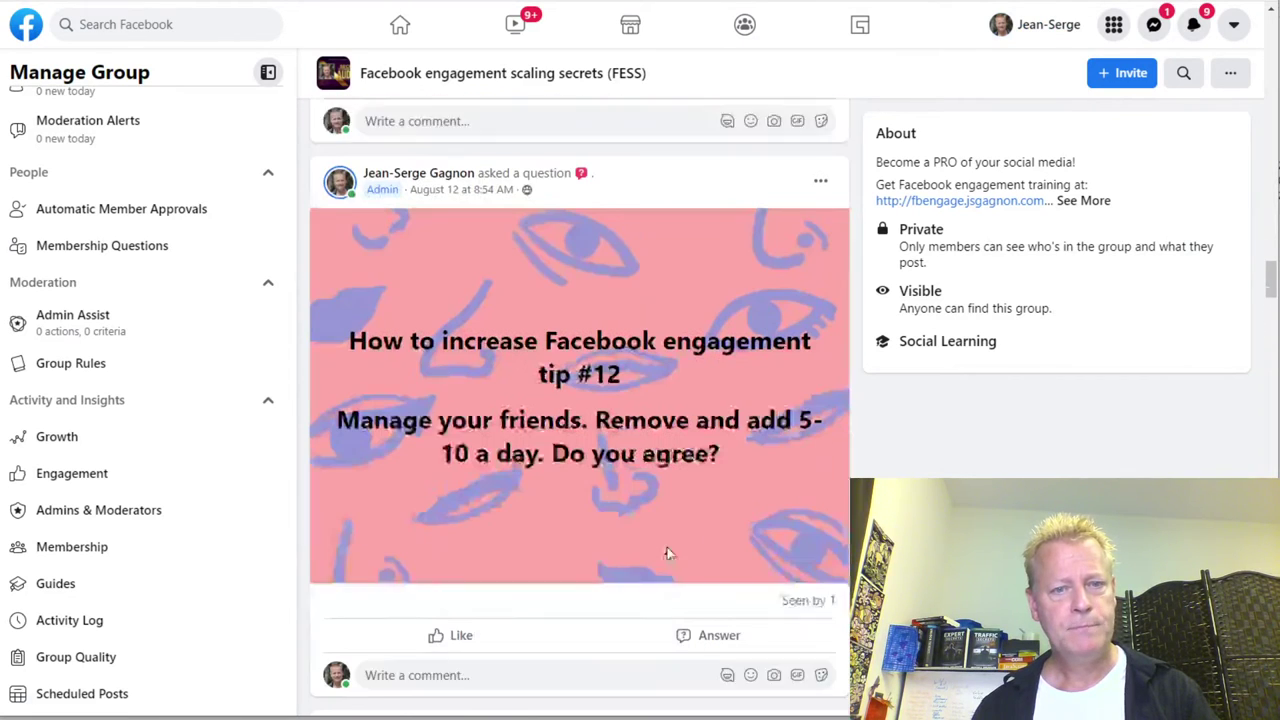
left_click_drag(333, 393, 750, 431)
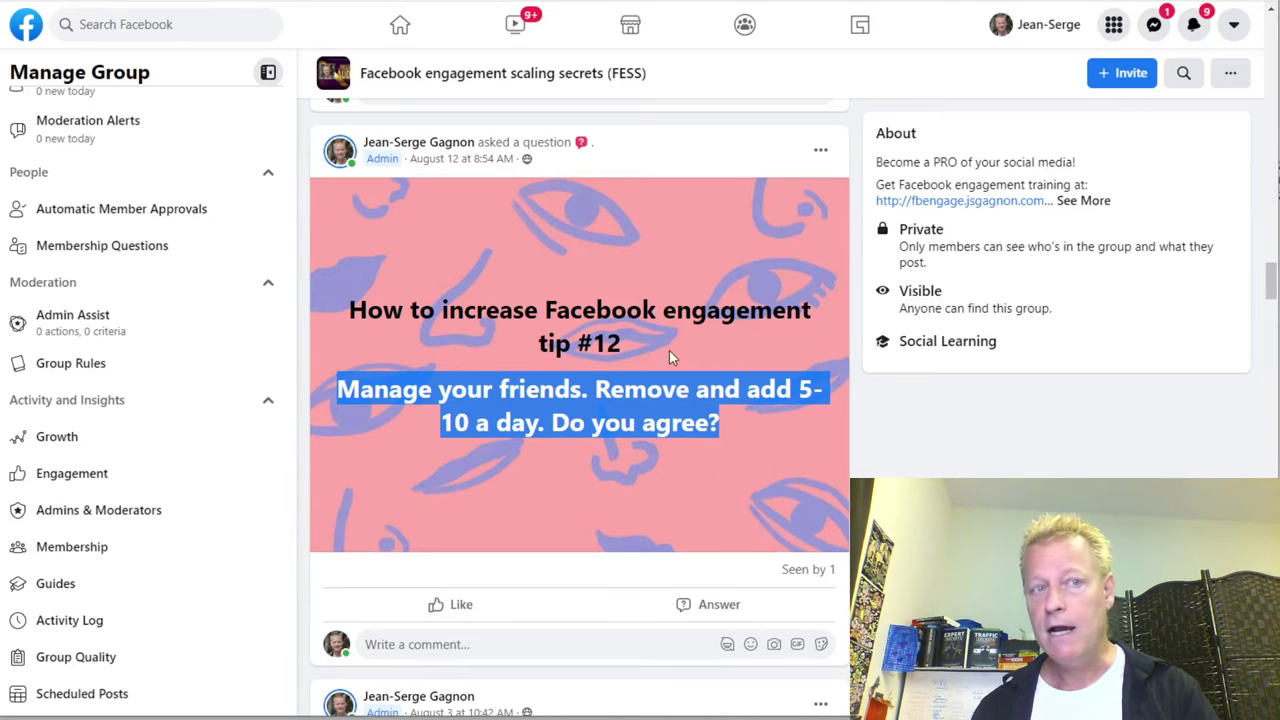
key("alt+Tab")
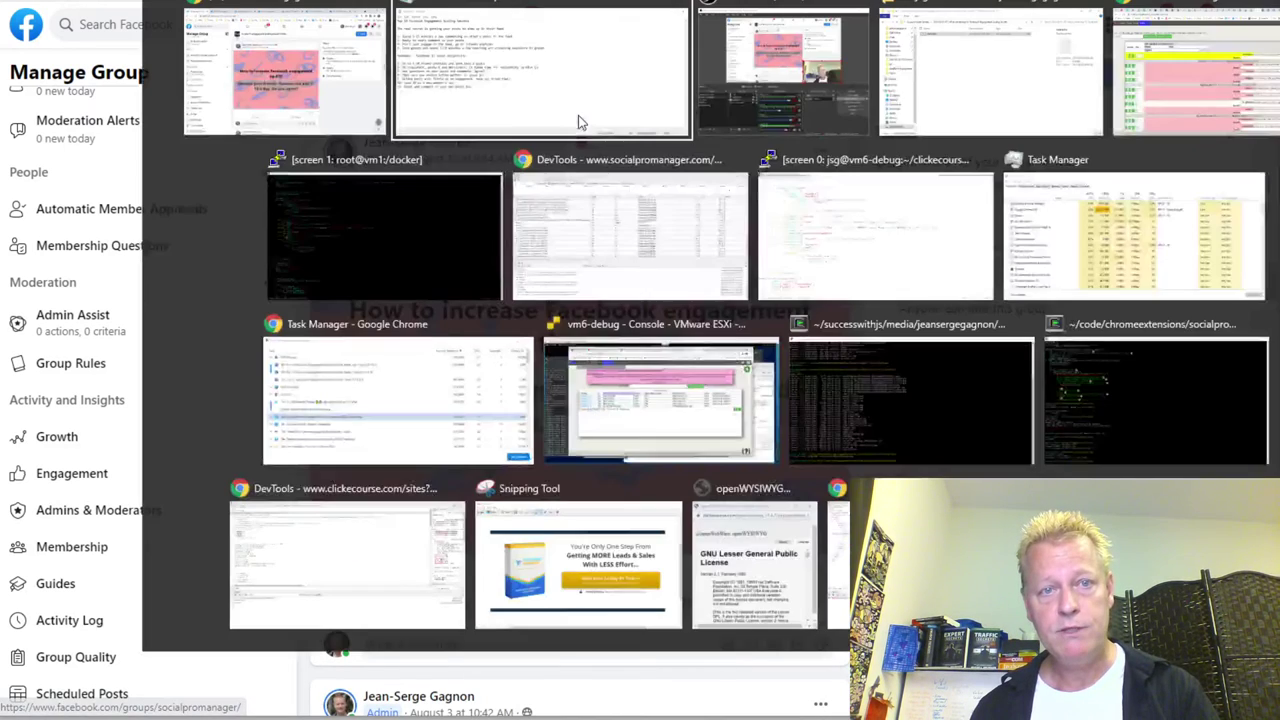
left_click(578, 117)
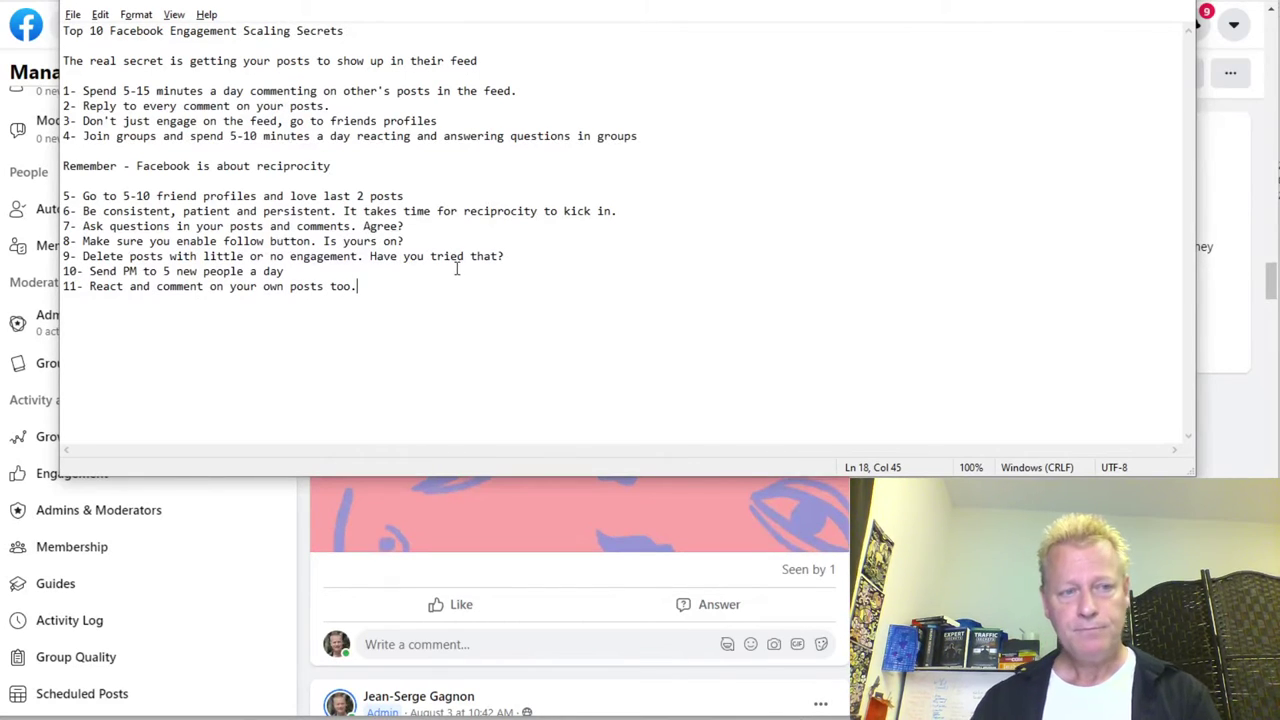
type("12- Manage your friends. Remove and add 5-10 a day. Do you agree?")
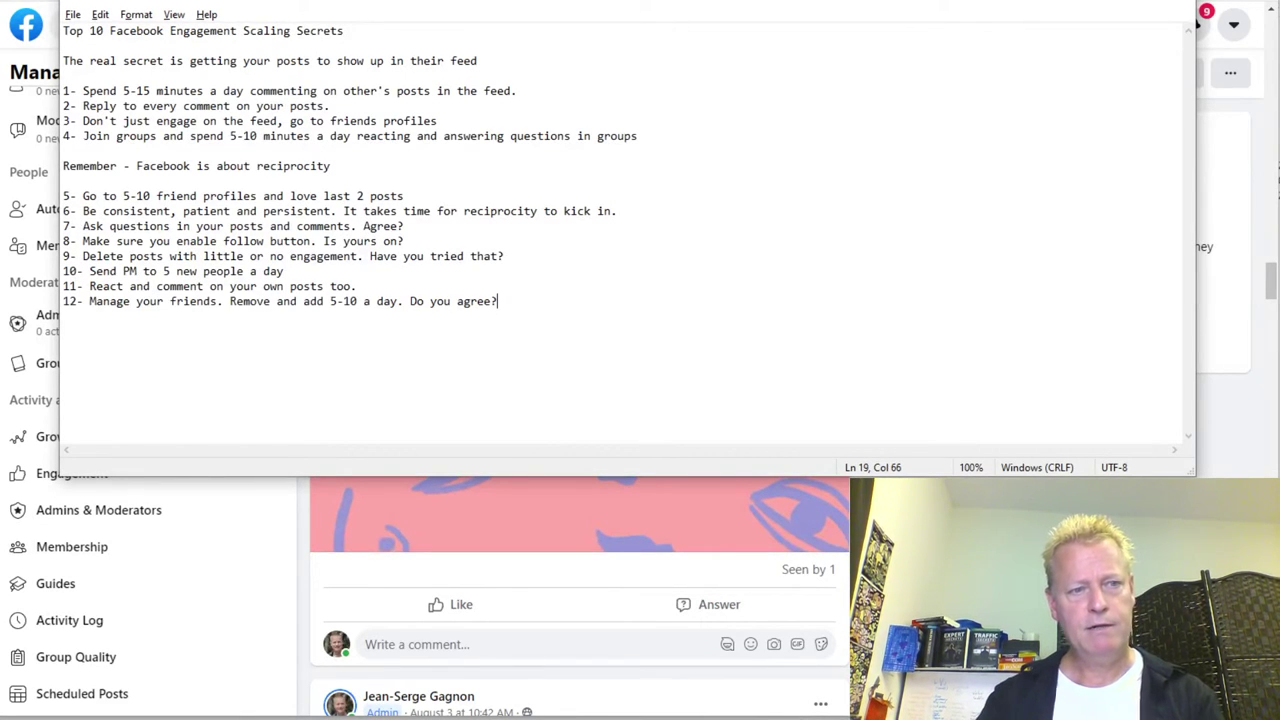
key("Return")
Step: Paste the tip #13 text as line 13 and begin line '14-'
key("alt+Tab")
scroll(455, 267, "down", 4)
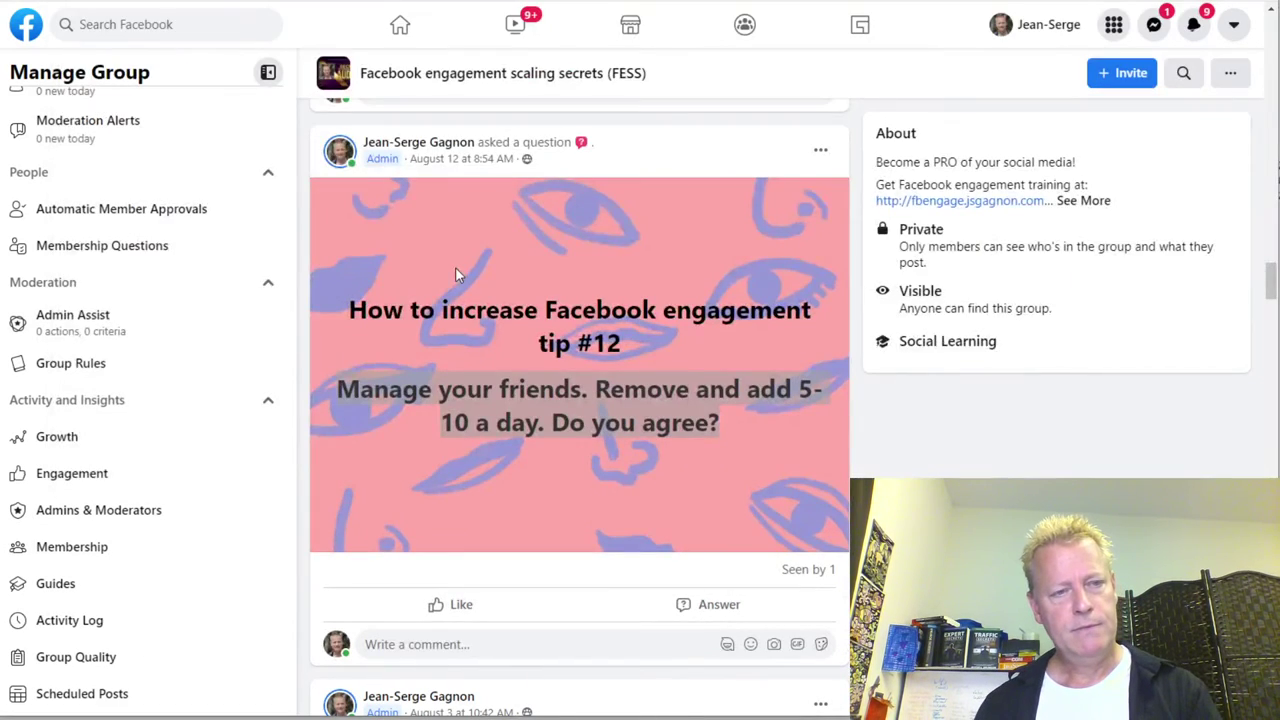
scroll(456, 280, "up", 4)
left_click_drag(368, 336, 651, 381)
key("ctrl+c")
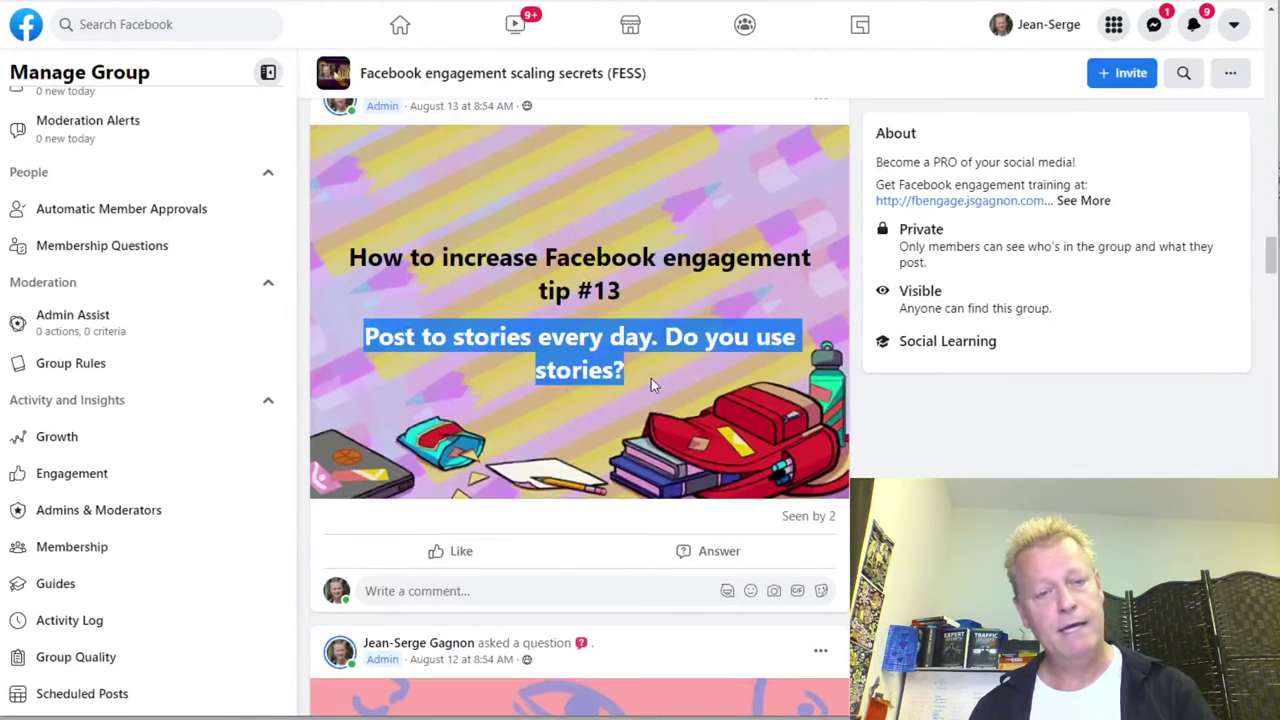
key("alt+Tab")
type("13-")
key("ctrl+v")
key("Return")
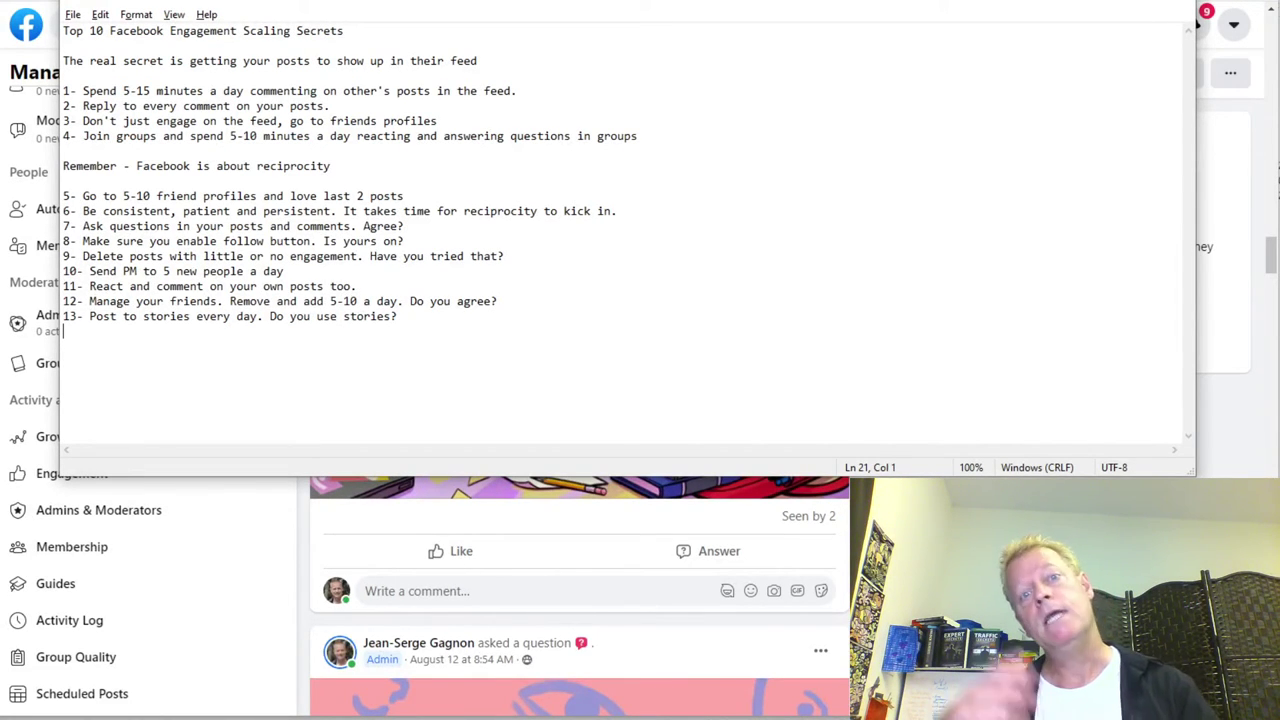
type("14-")
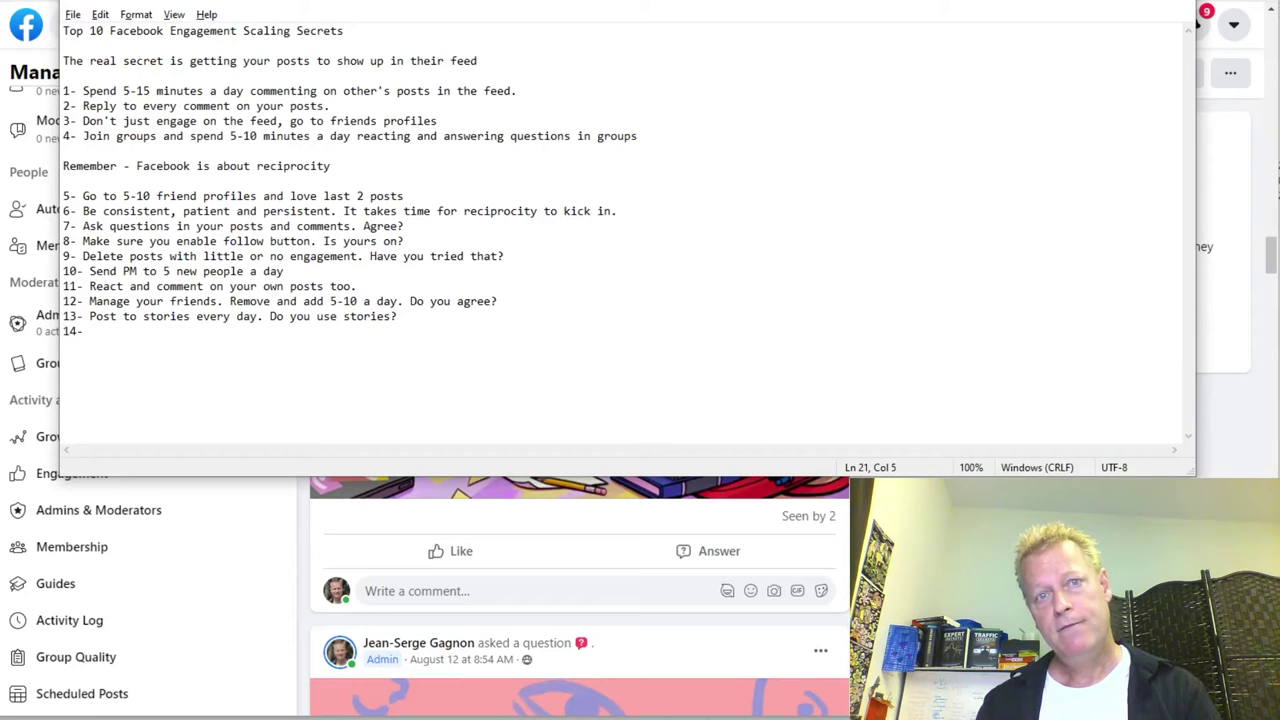
key("alt+Tab")
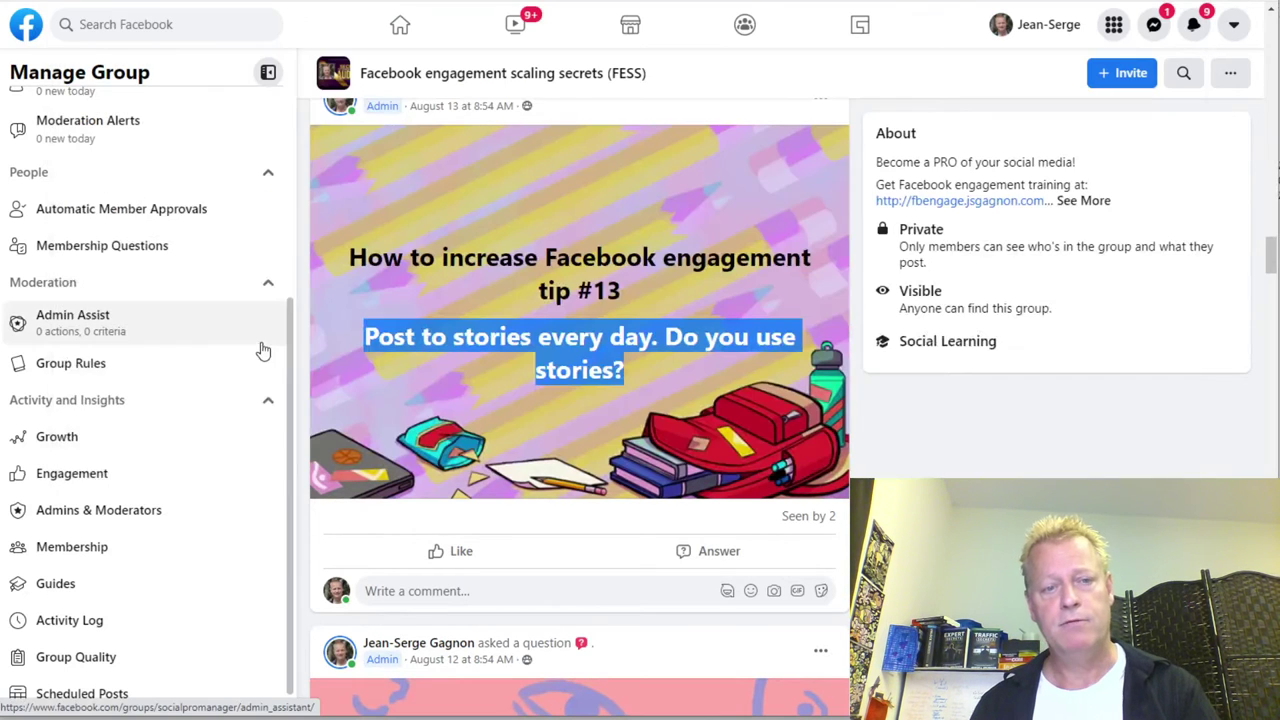
scroll(263, 350, "up", 3)
Step: Paste tip 14 into the Notepad list and delete the leftover 'Did it work?' line
scroll(522, 375, "up", 6)
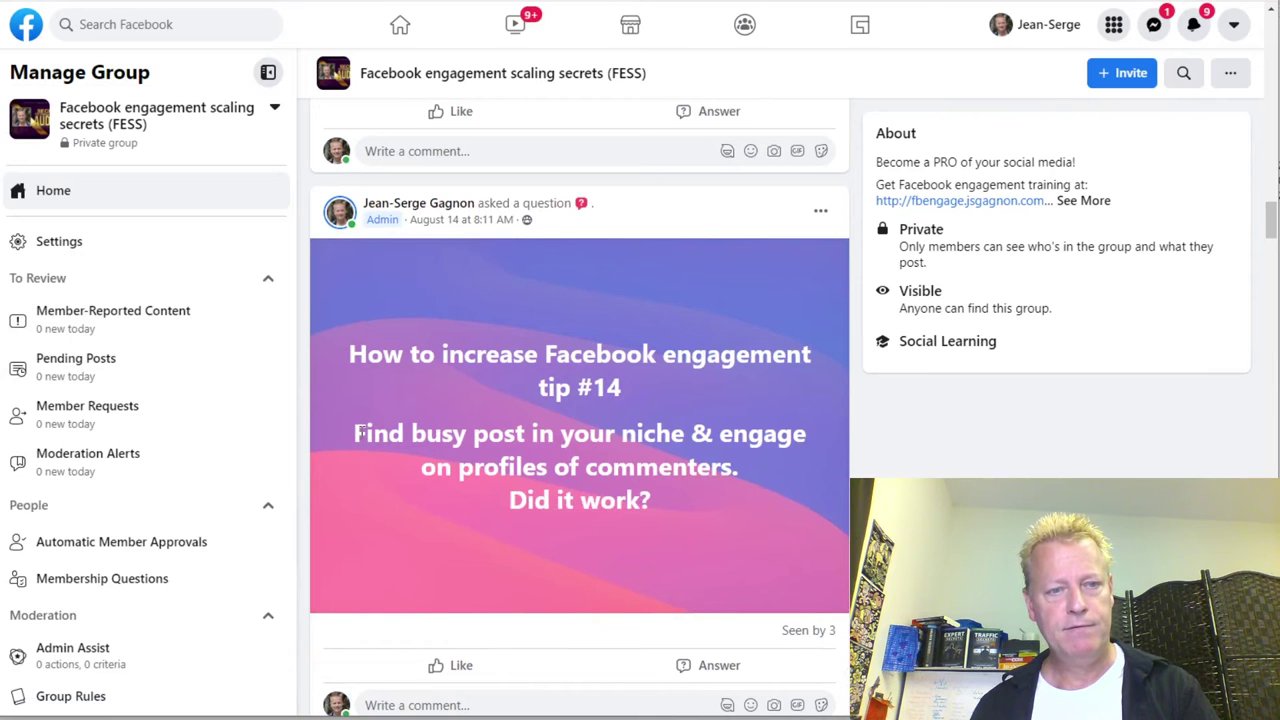
left_click_drag(353, 433, 667, 508)
key("ctrl+c")
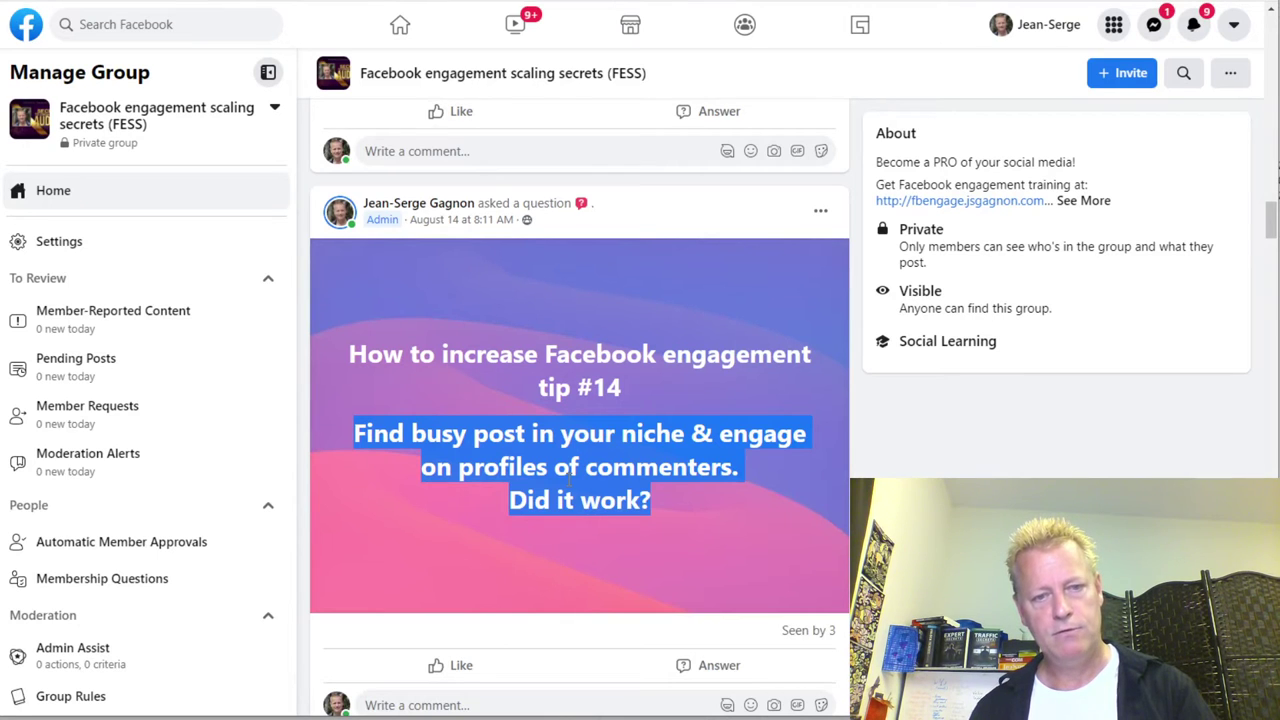
key("alt+Tab")
key("ctrl+v")
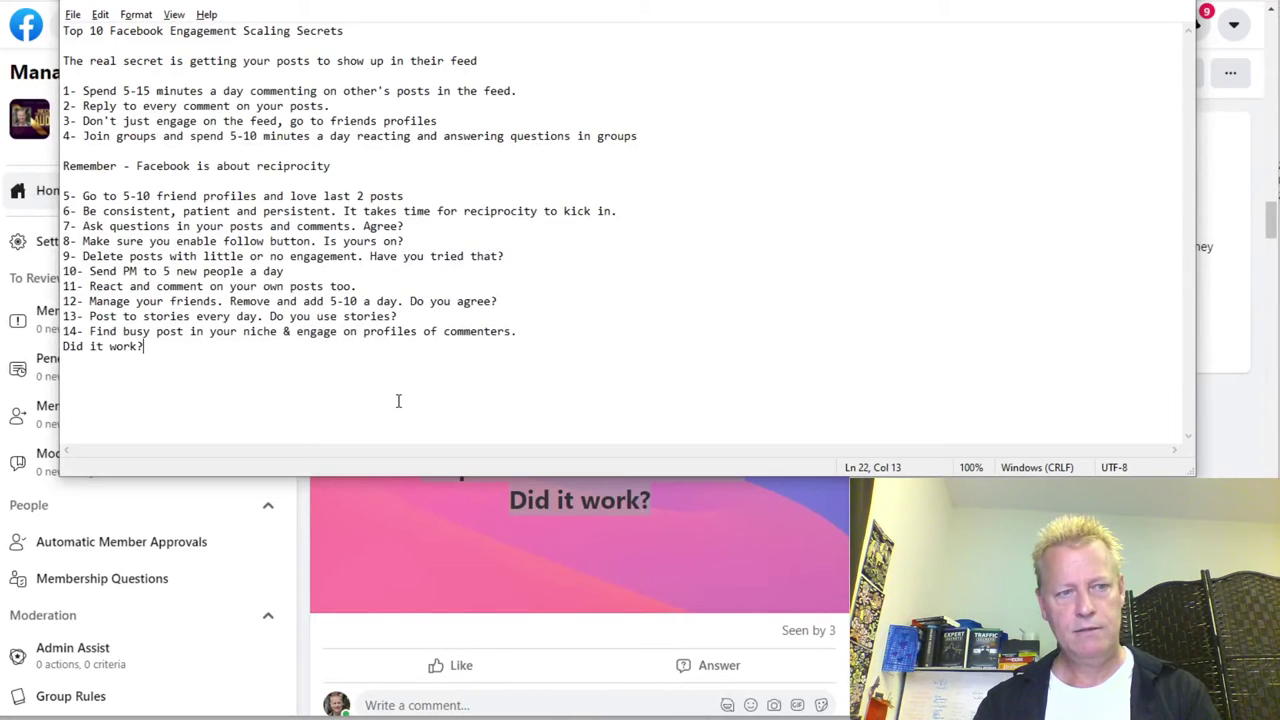
key("Up")
key("shift+End")
key("Delete")
Step: Strip the closing questions from tips 12, 13, 9 and 8, then begin line '15-'
left_click_drag(413, 302, 506, 296)
key("Delete")
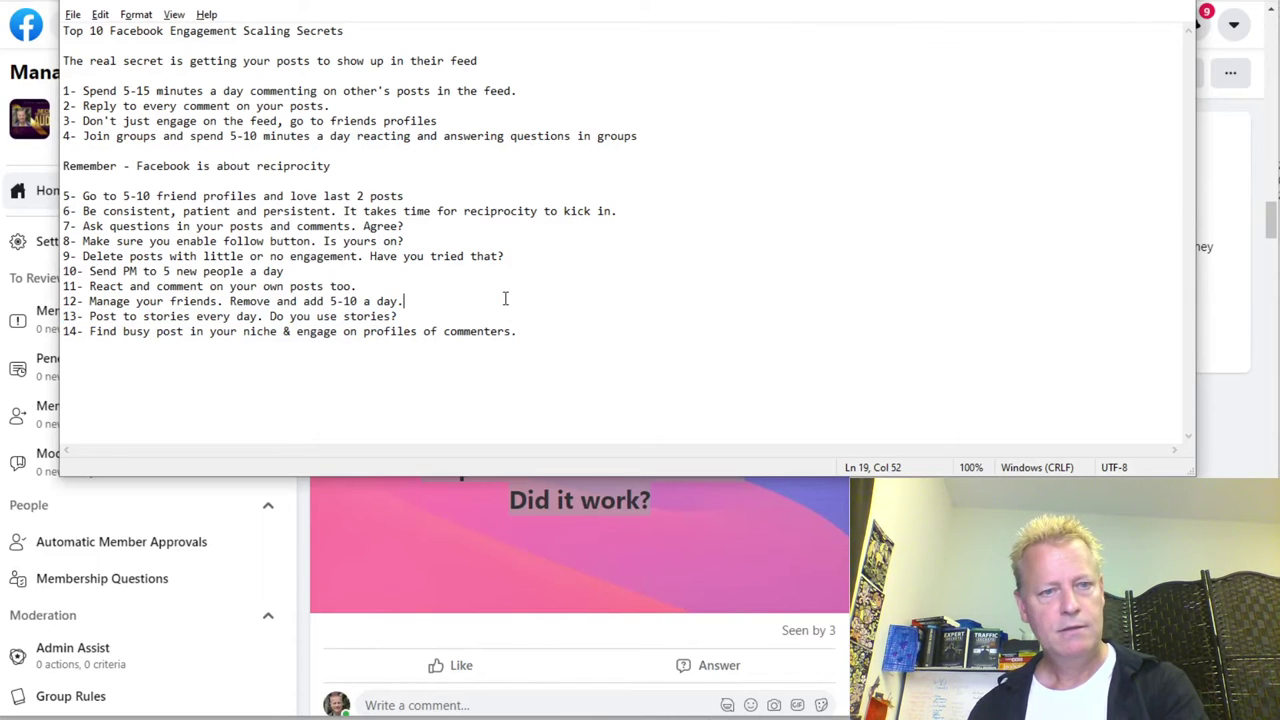
left_click_drag(270, 316, 400, 317)
key("Delete")
left_click_drag(369, 256, 506, 257)
key("Delete")
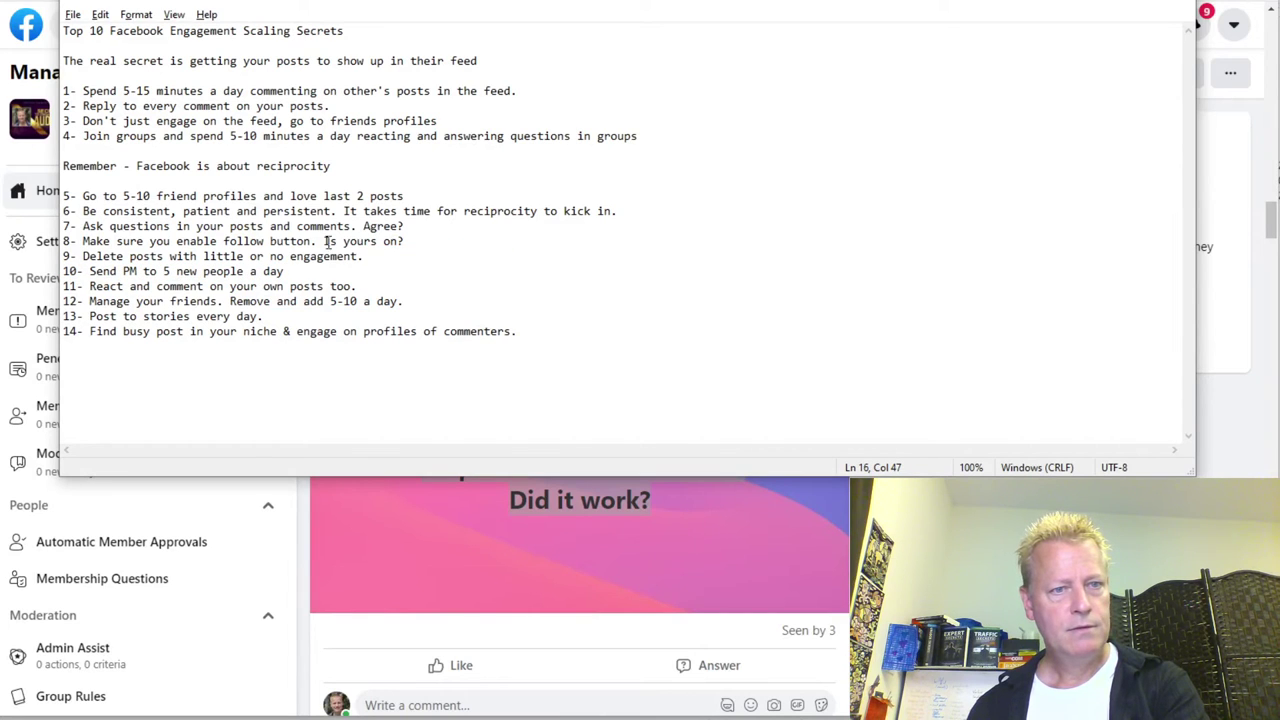
left_click_drag(325, 241, 364, 227)
key("Delete")
key("Delete")
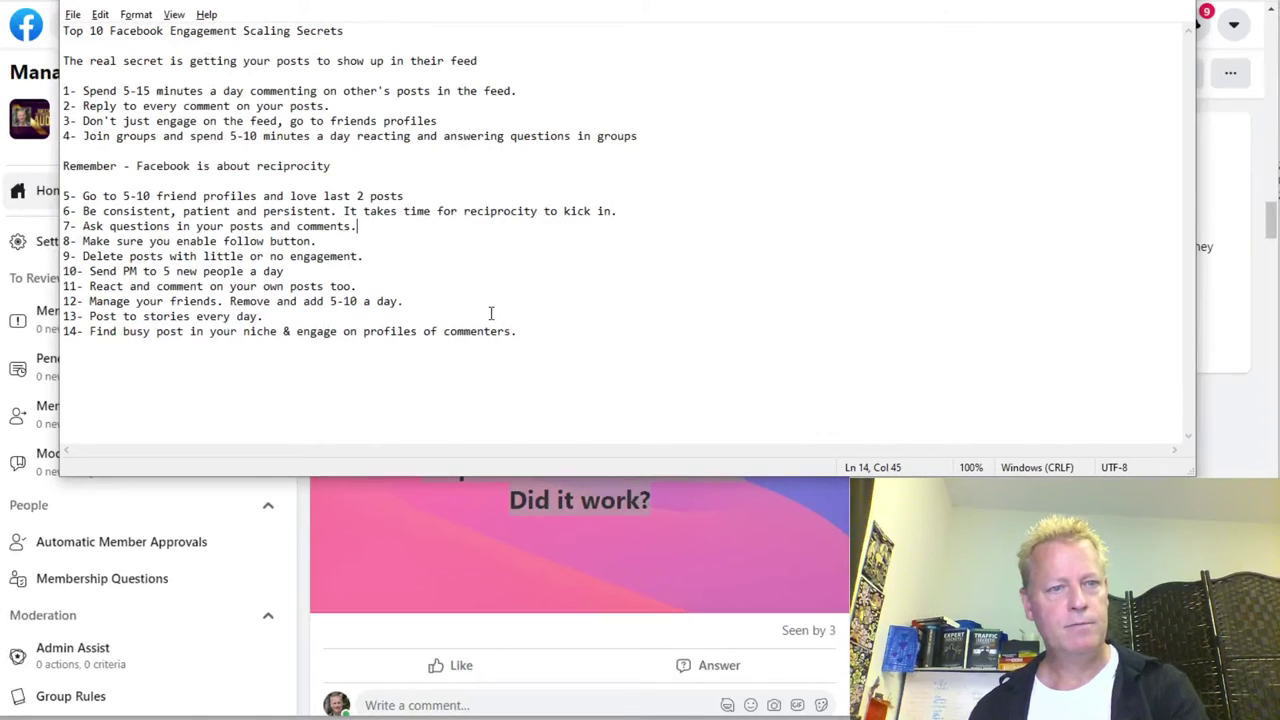
left_click(366, 360)
type("15-")
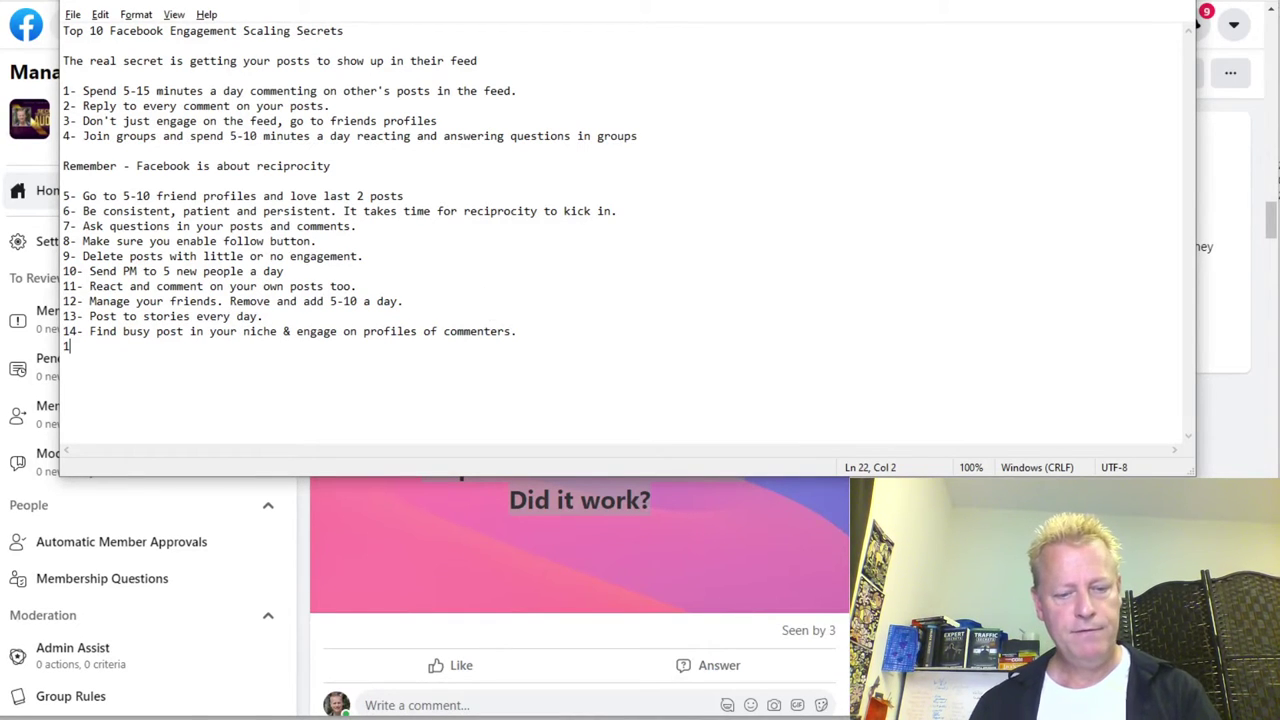
Step: Copy the tip #15 text from the group post into Notepad as line 15
key("alt+Tab")
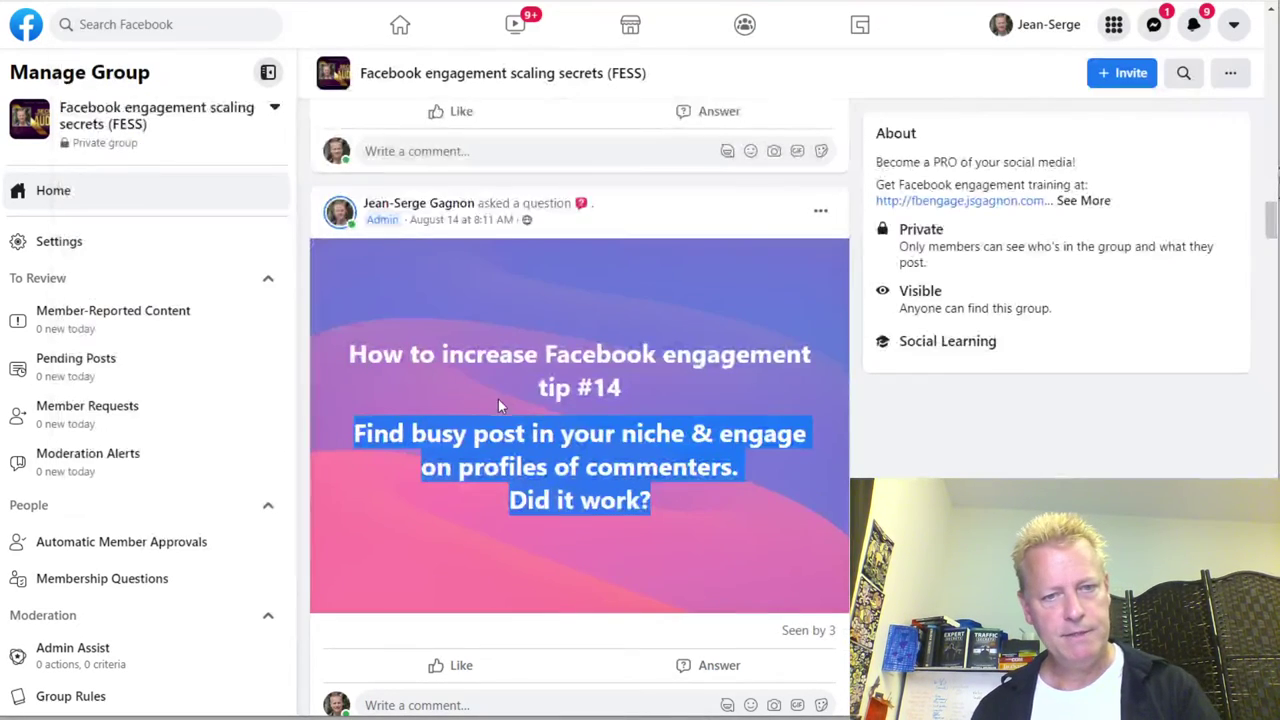
scroll(585, 362, "up", 5)
left_click_drag(357, 298, 700, 336)
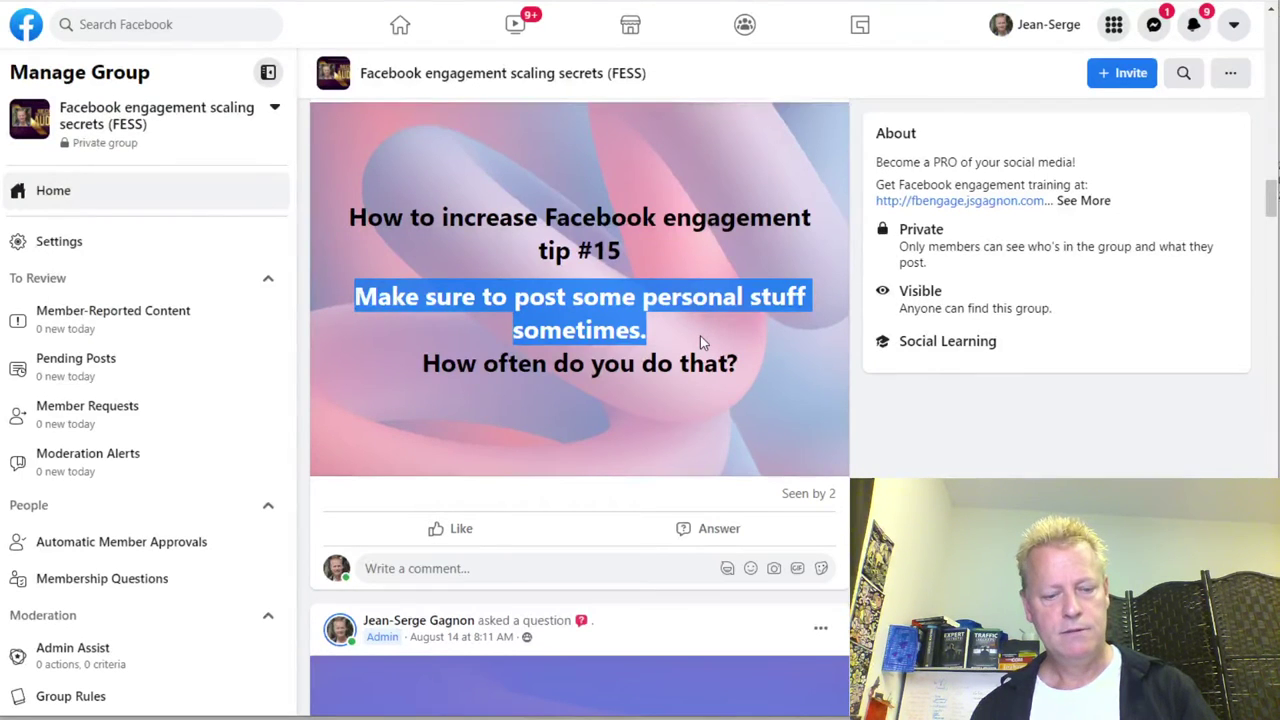
key("ctrl+c")
key("alt+Tab")
key("ctrl+v")
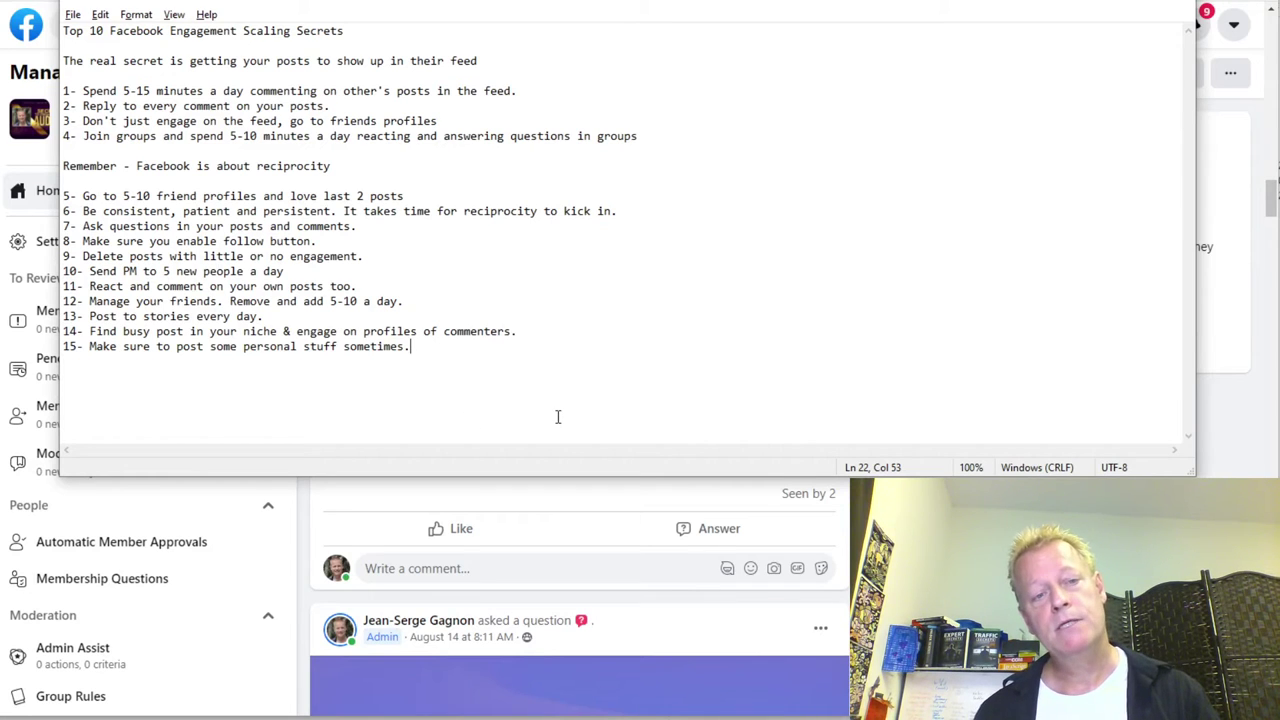
key("Return")
key("Return")
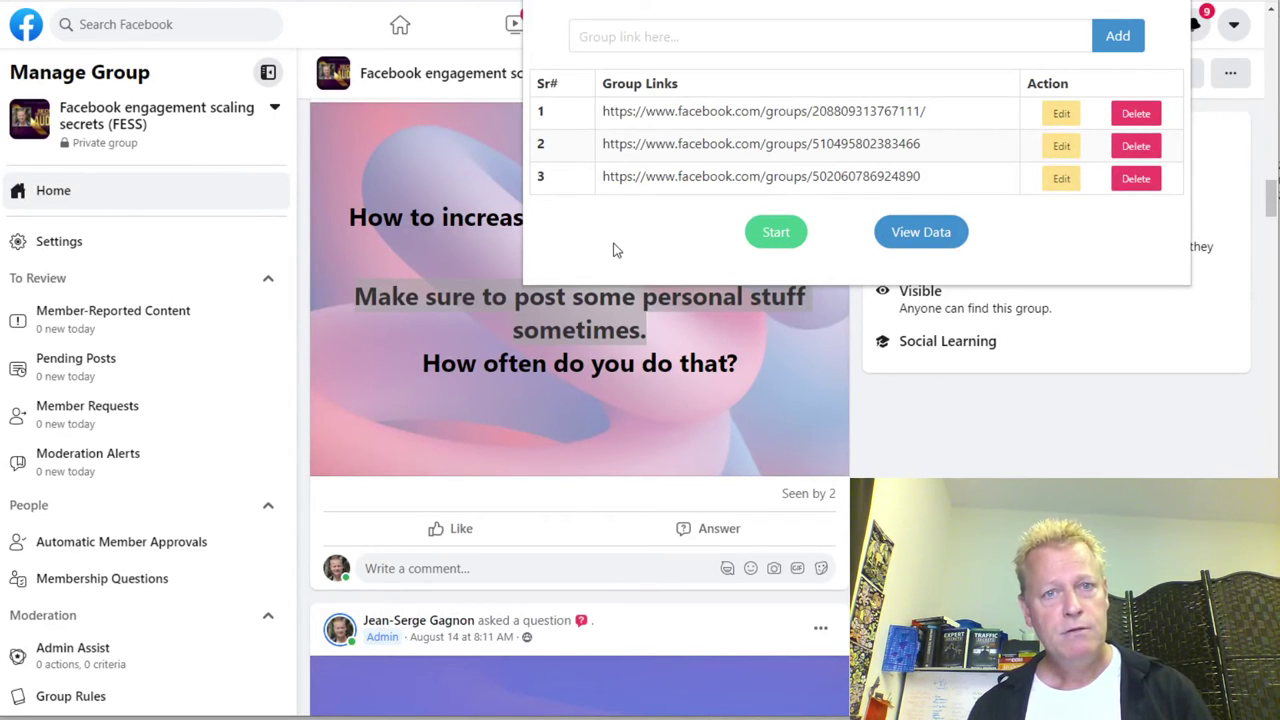
Step: Start the Social PRO Manager scraper and enlarge its window while it works through group posts
left_click(783, 236)
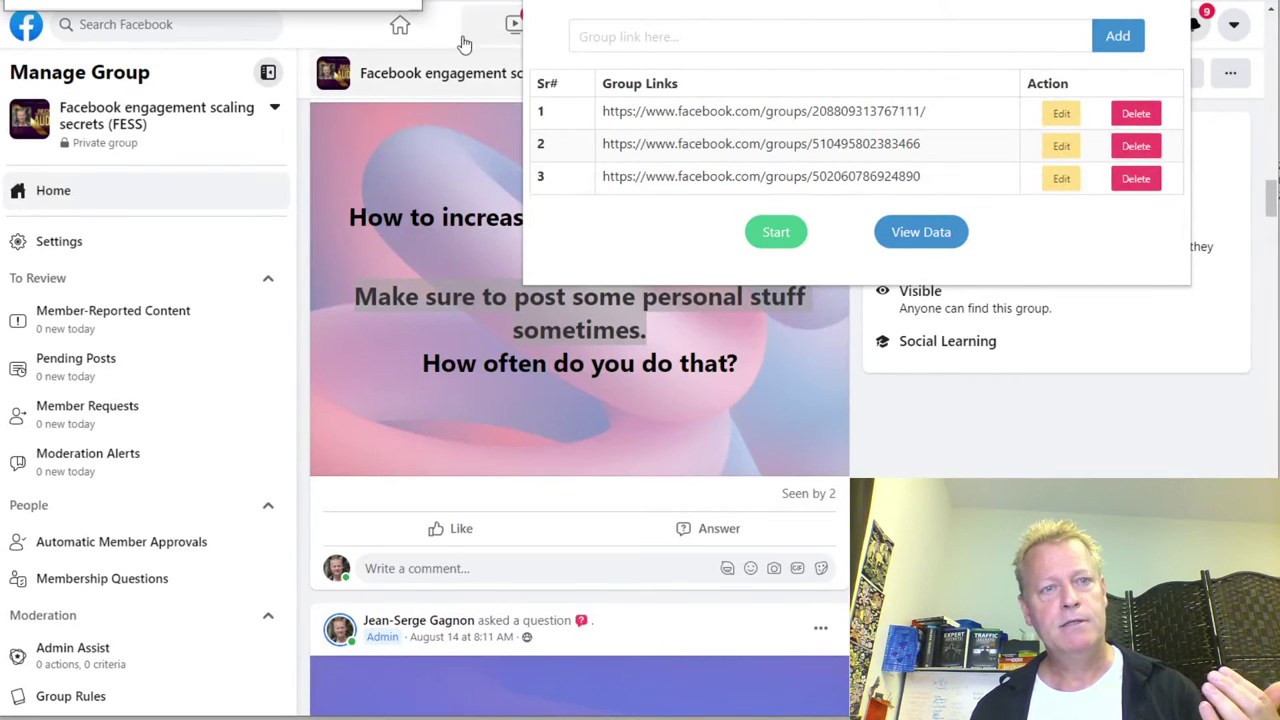
left_click_drag(418, 14, 1270, 606)
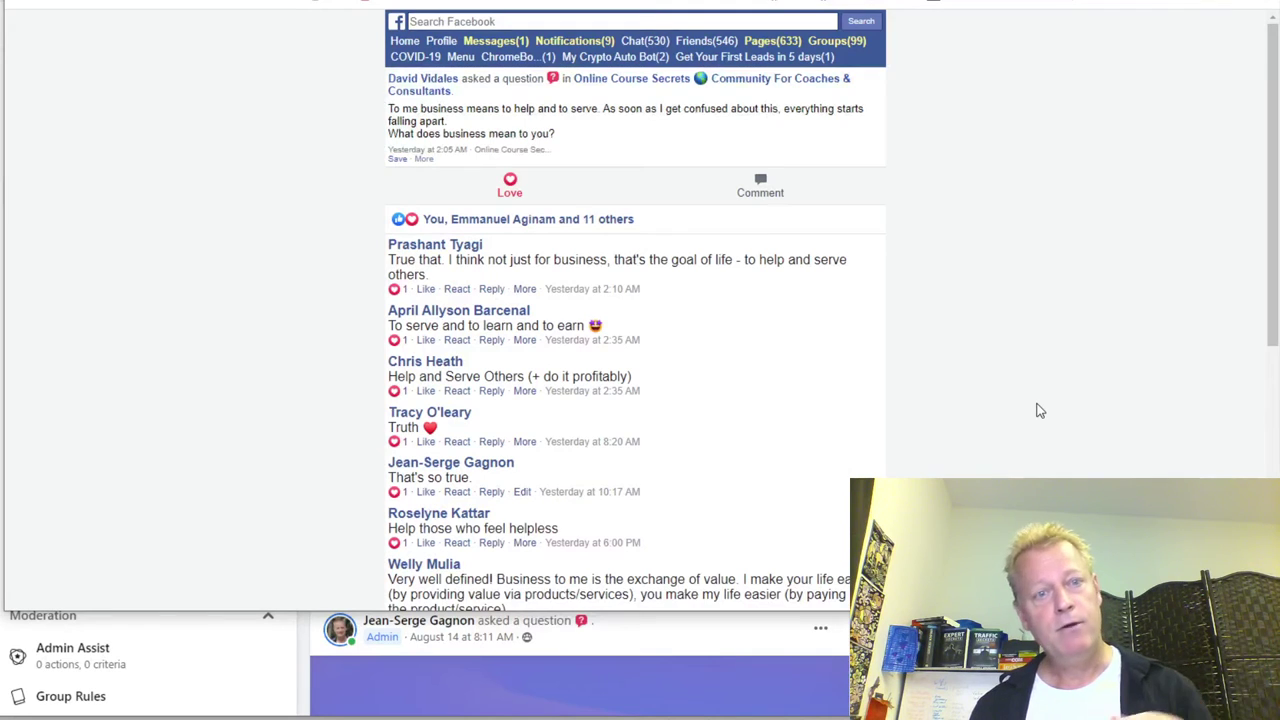
scroll(1040, 410, "down", 5)
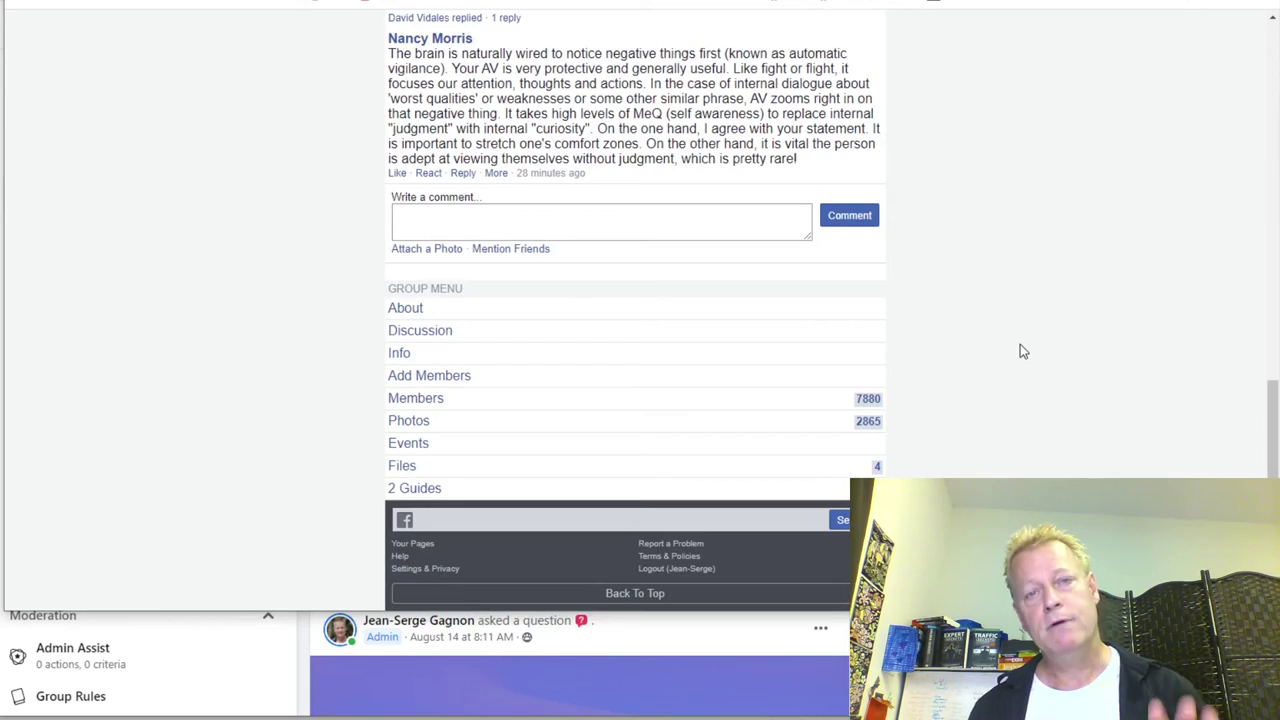
scroll(1020, 351, "up", 5)
scroll(1020, 351, "down", 4)
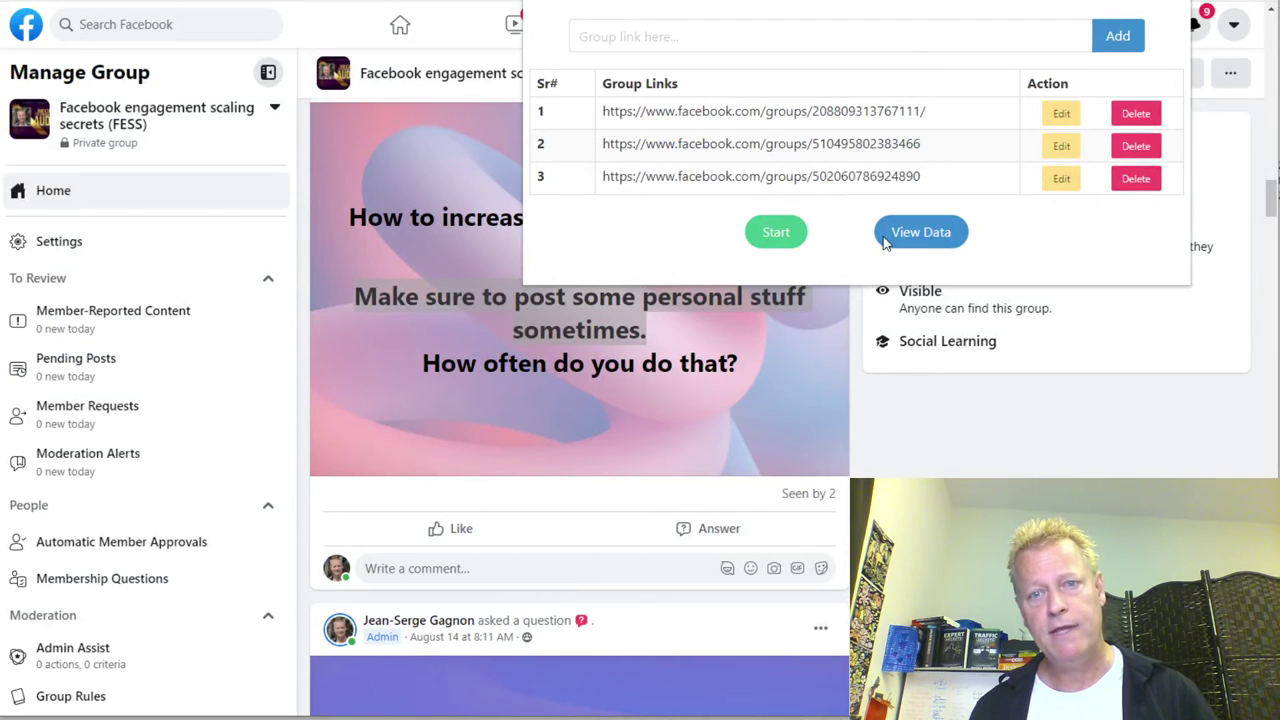
Step: View the scraped comment data, sort it by Profile Link, and open the first commenter's profile
left_click(928, 236)
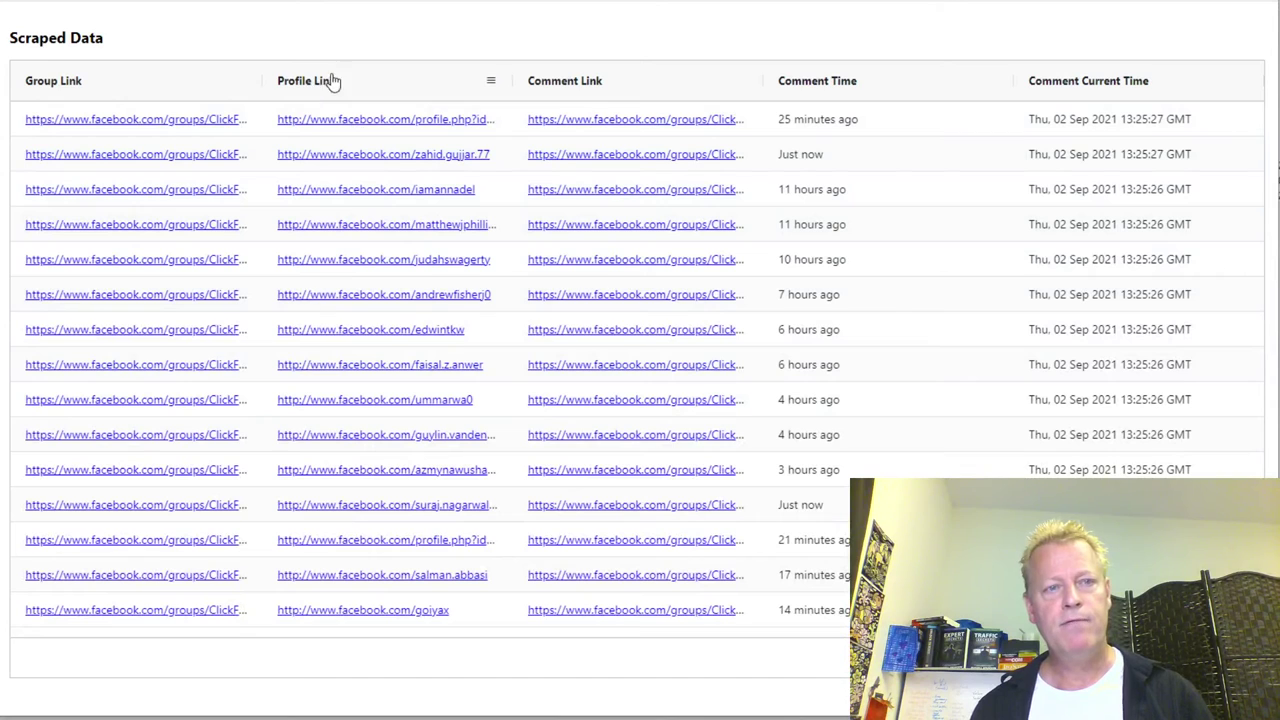
left_click(374, 86)
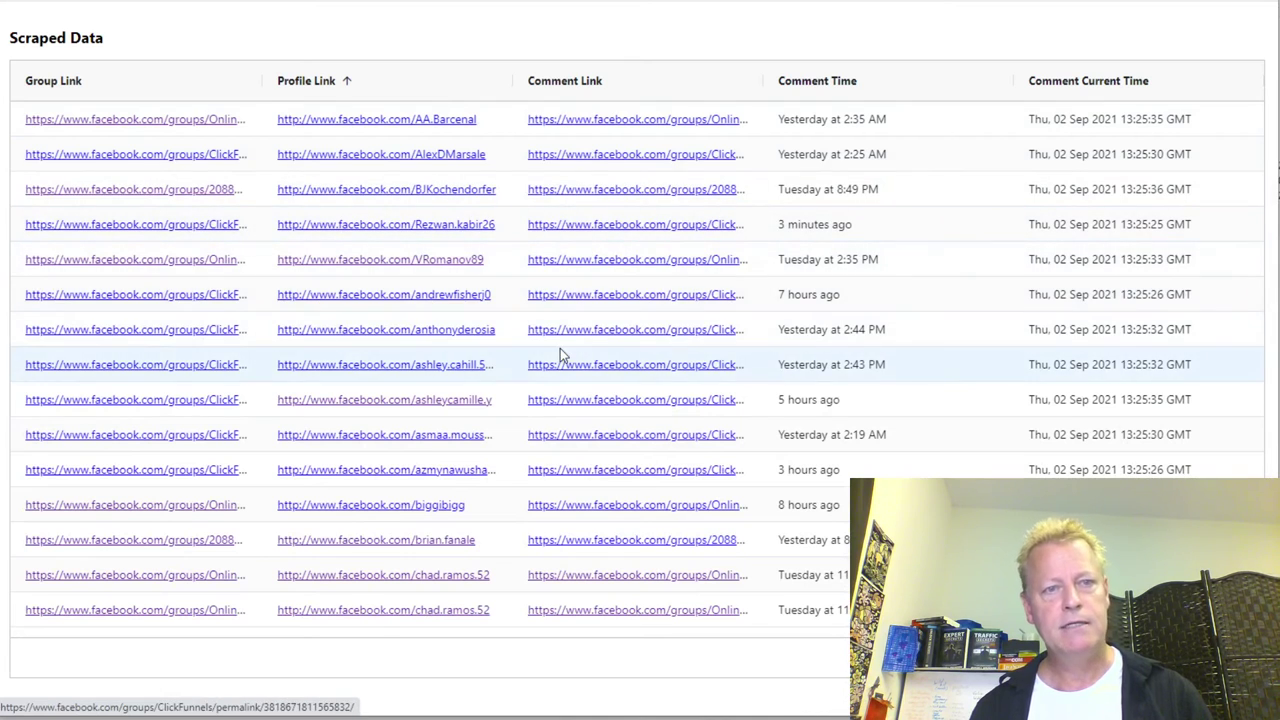
left_click(384, 122)
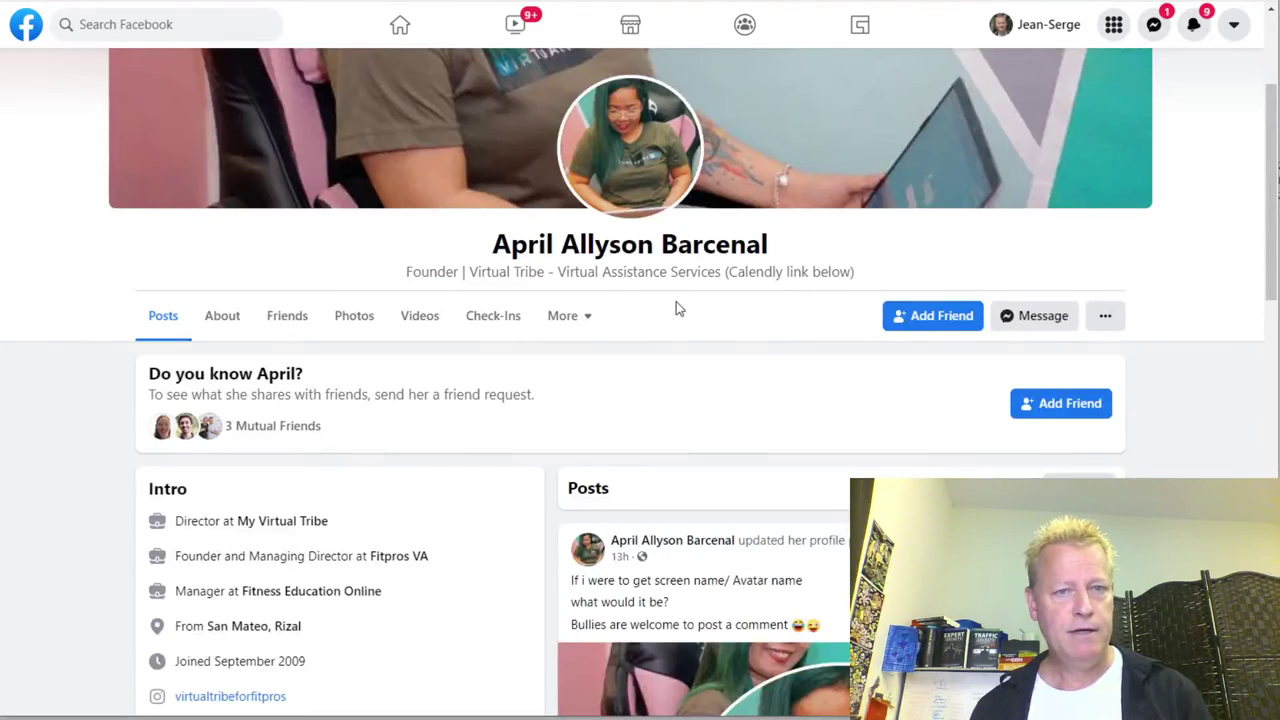
Step: React with Love to the Curry Pork Rib & Mushroom video post on the profile
scroll(772, 390, "down", 6)
scroll(772, 393, "up", 6)
scroll(772, 393, "down", 3)
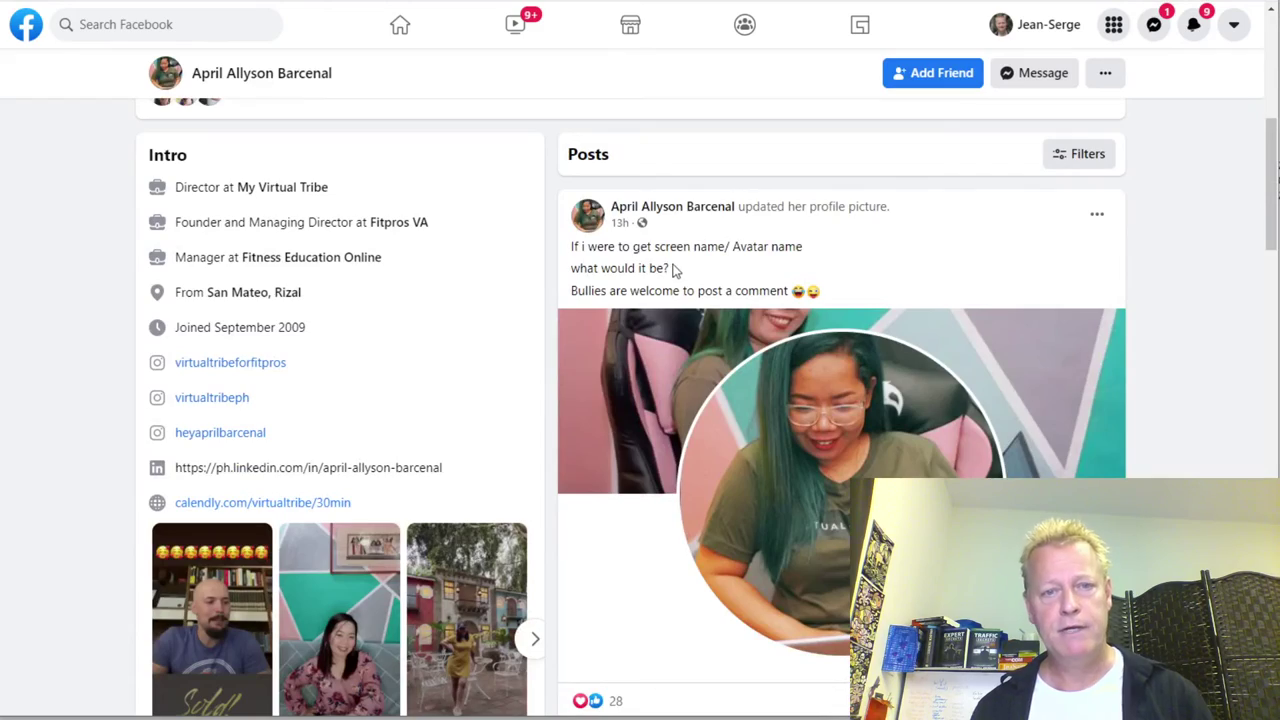
scroll(682, 314, "down", 3)
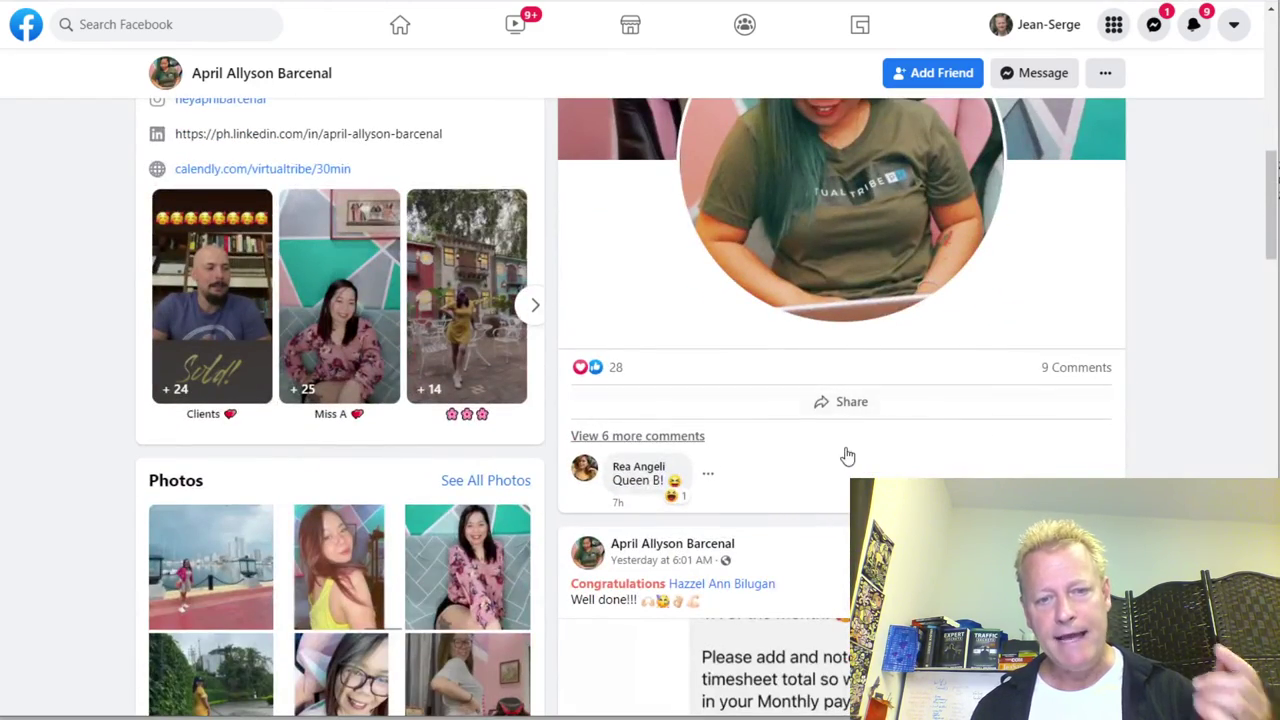
scroll(847, 456, "down", 9)
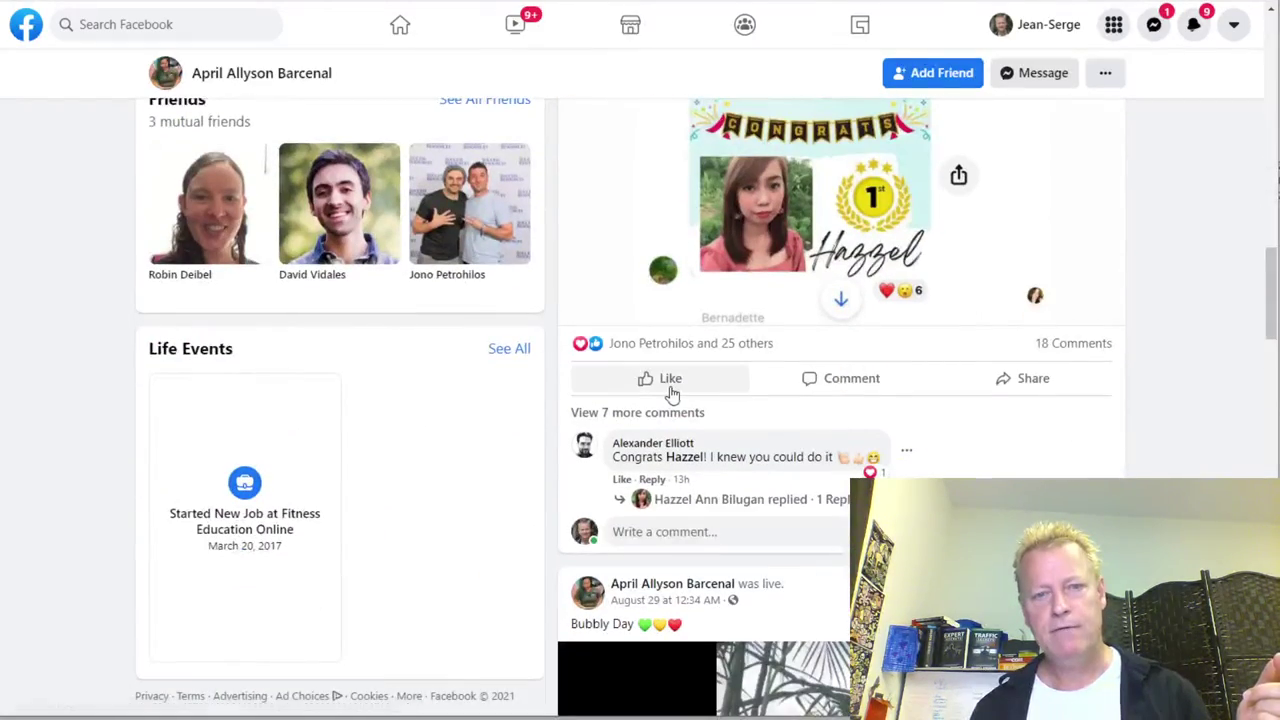
scroll(668, 392, "up", 5)
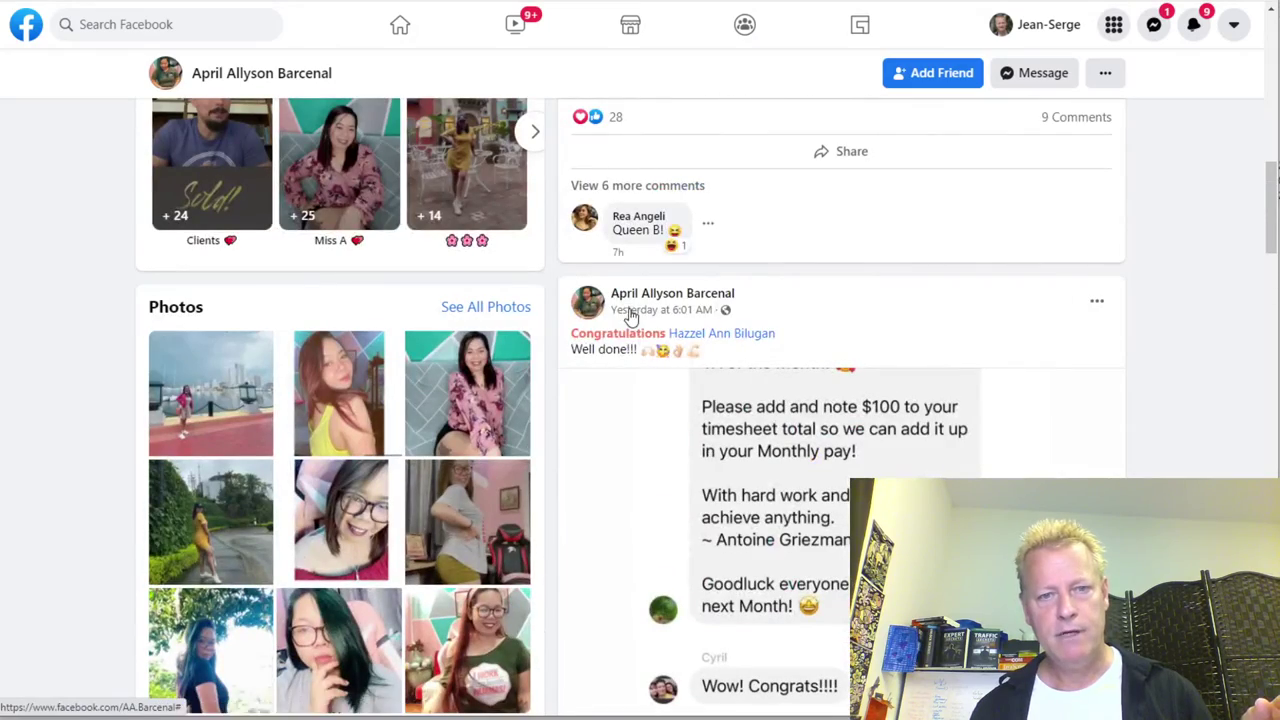
scroll(691, 408, "down", 2)
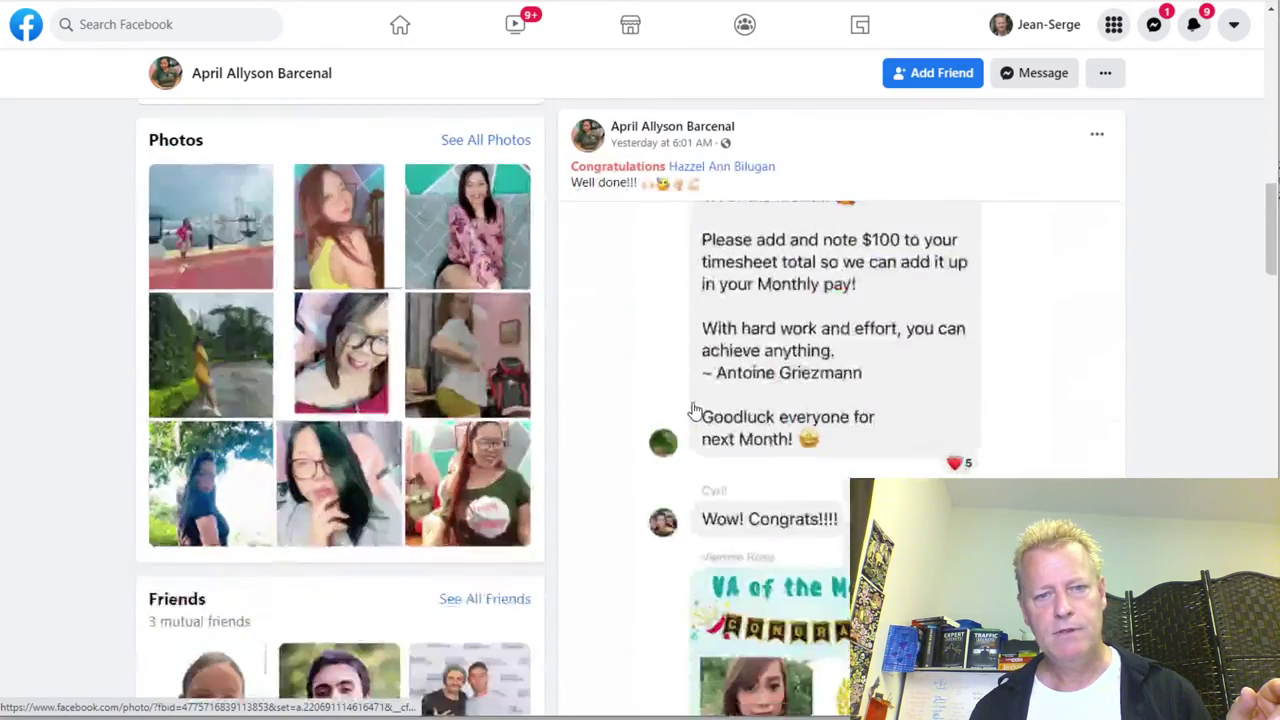
scroll(695, 410, "down", 15)
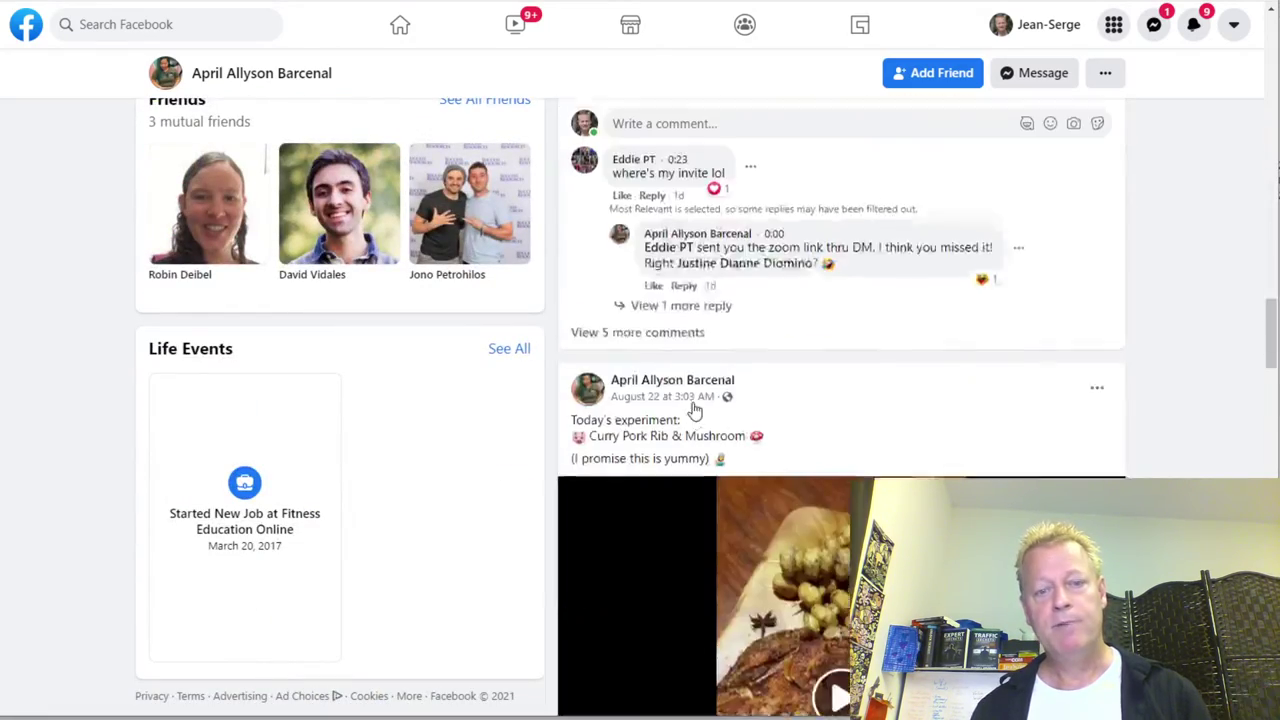
scroll(692, 405, "down", 7)
scroll(669, 320, "up", 2)
scroll(669, 307, "up", 4)
mouse_move(684, 210)
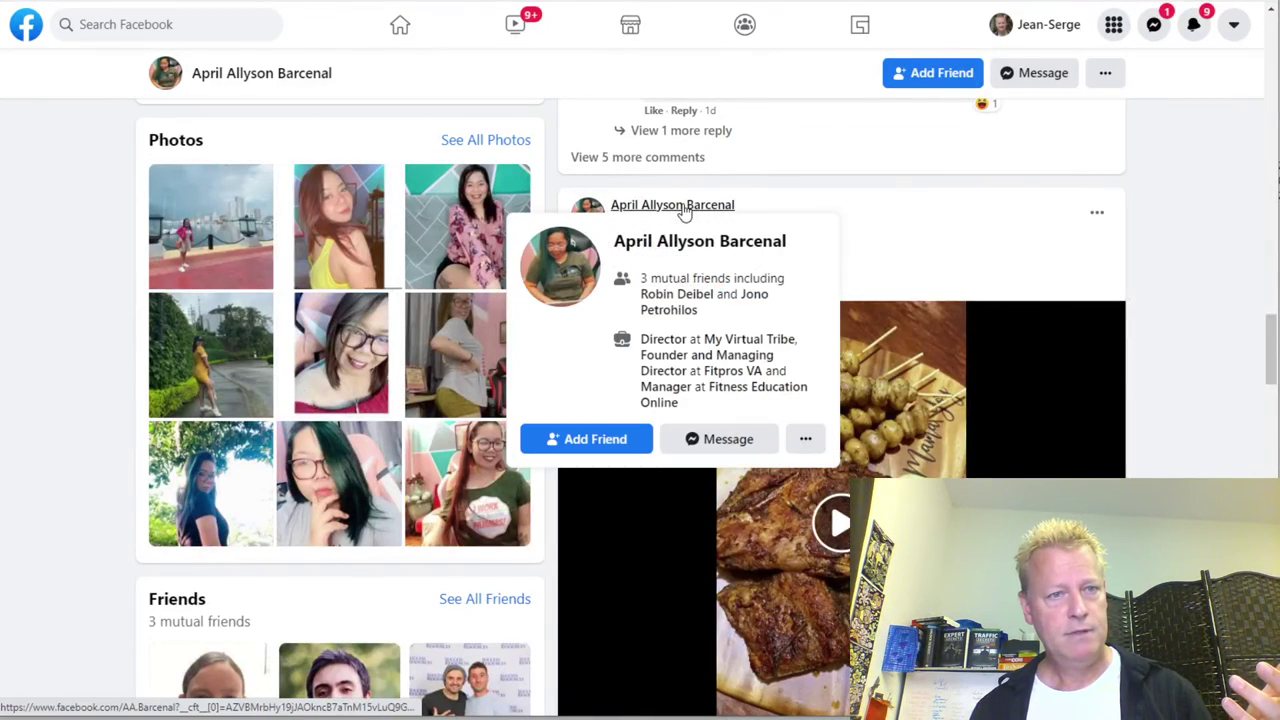
scroll(705, 420, "down", 4)
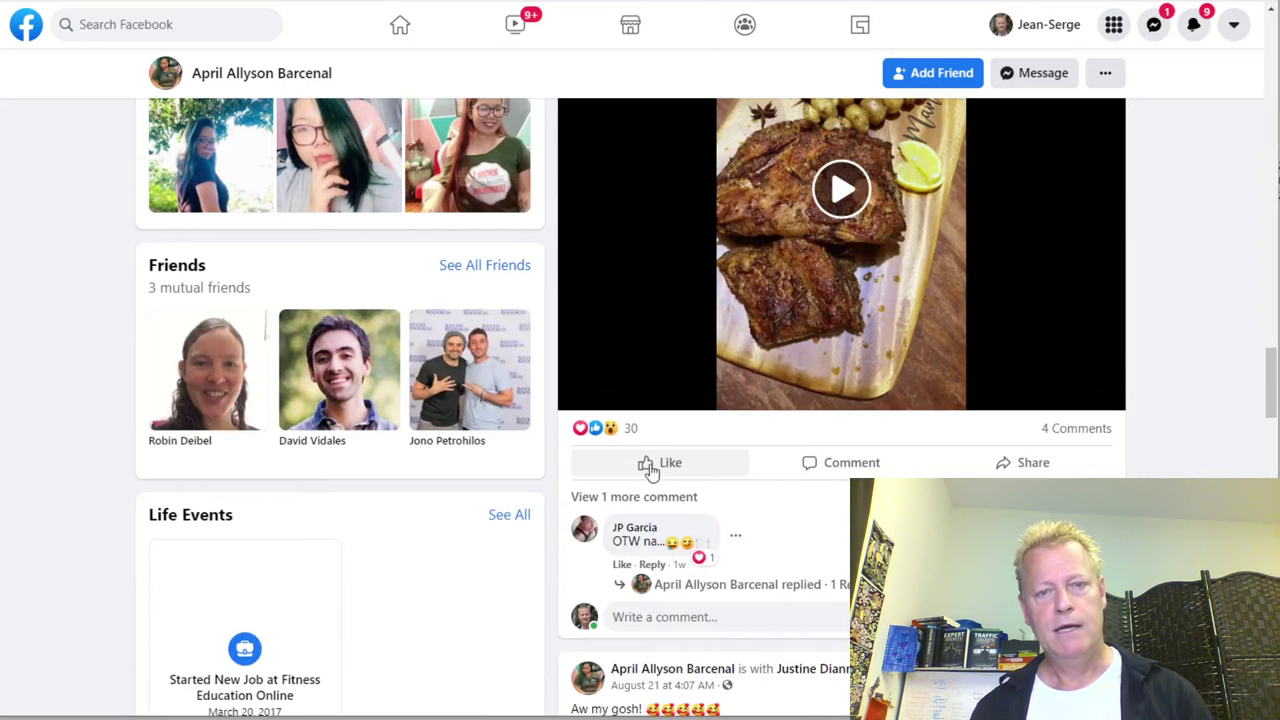
mouse_move(655, 470)
left_click(626, 428)
Step: Post the comment 'Looks yummy' on the curry video post
left_click(718, 616)
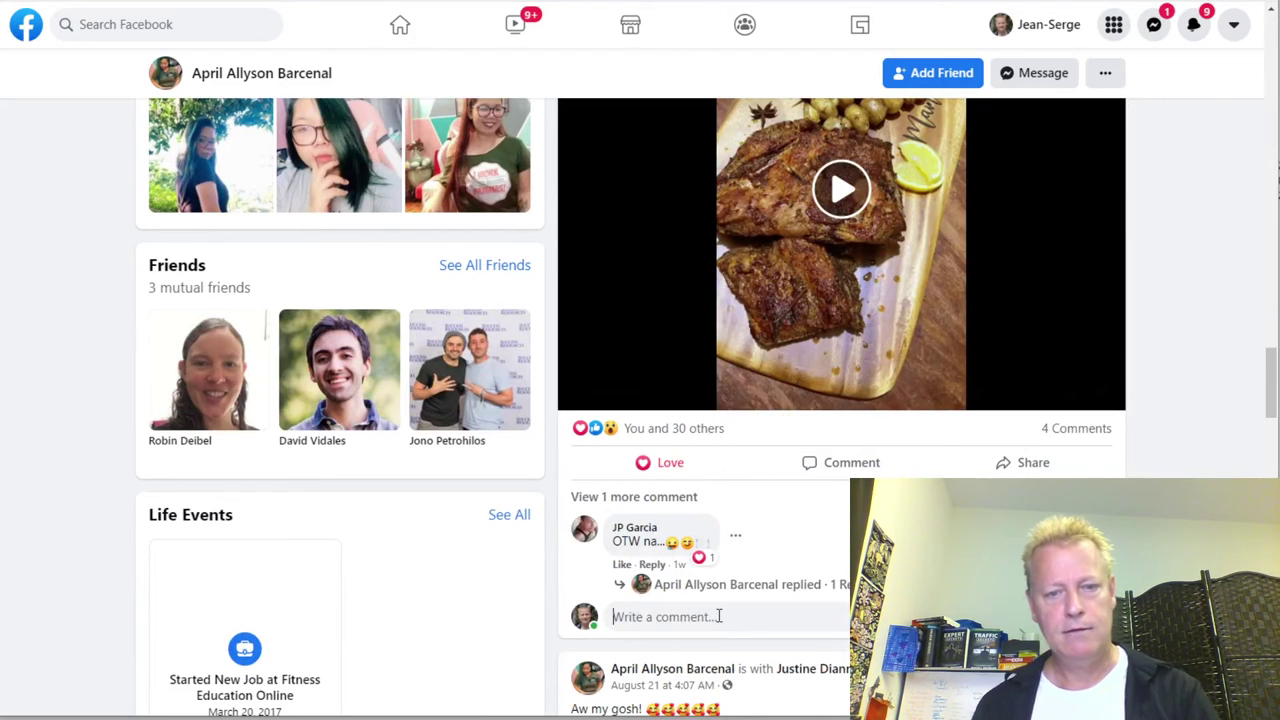
type("Looks yummy")
key("Return")
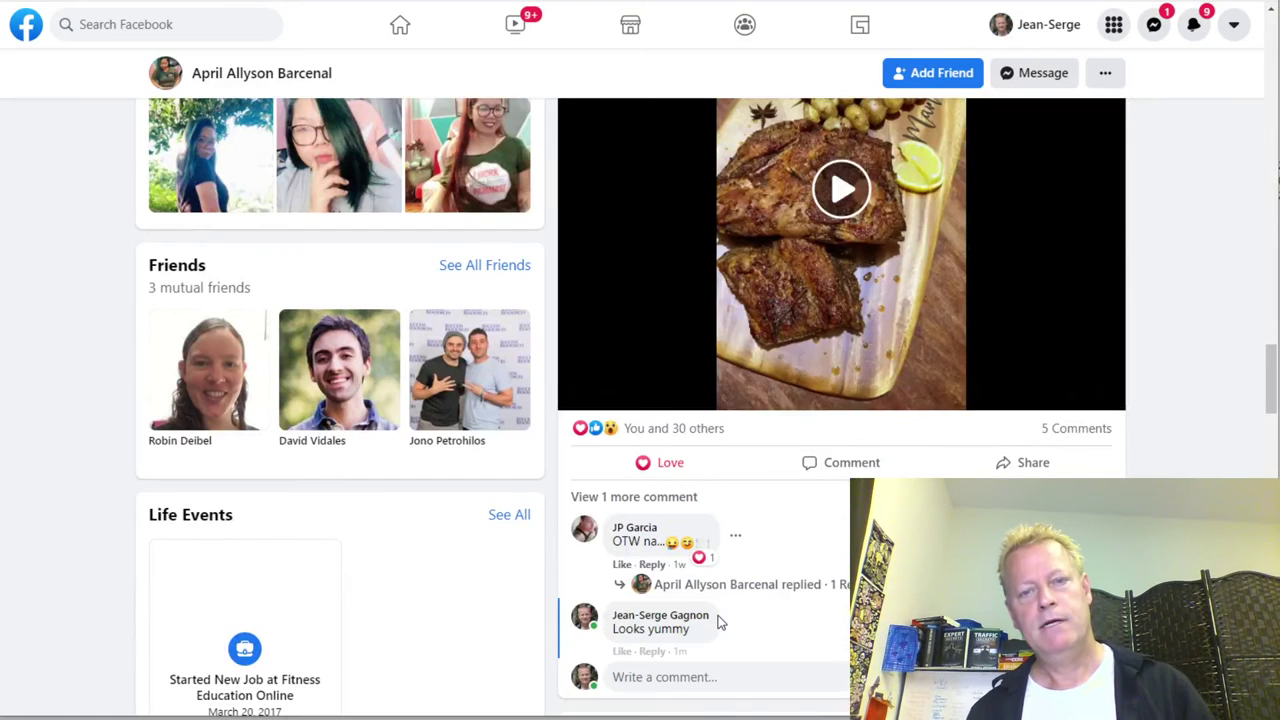
scroll(718, 621, "down", 12)
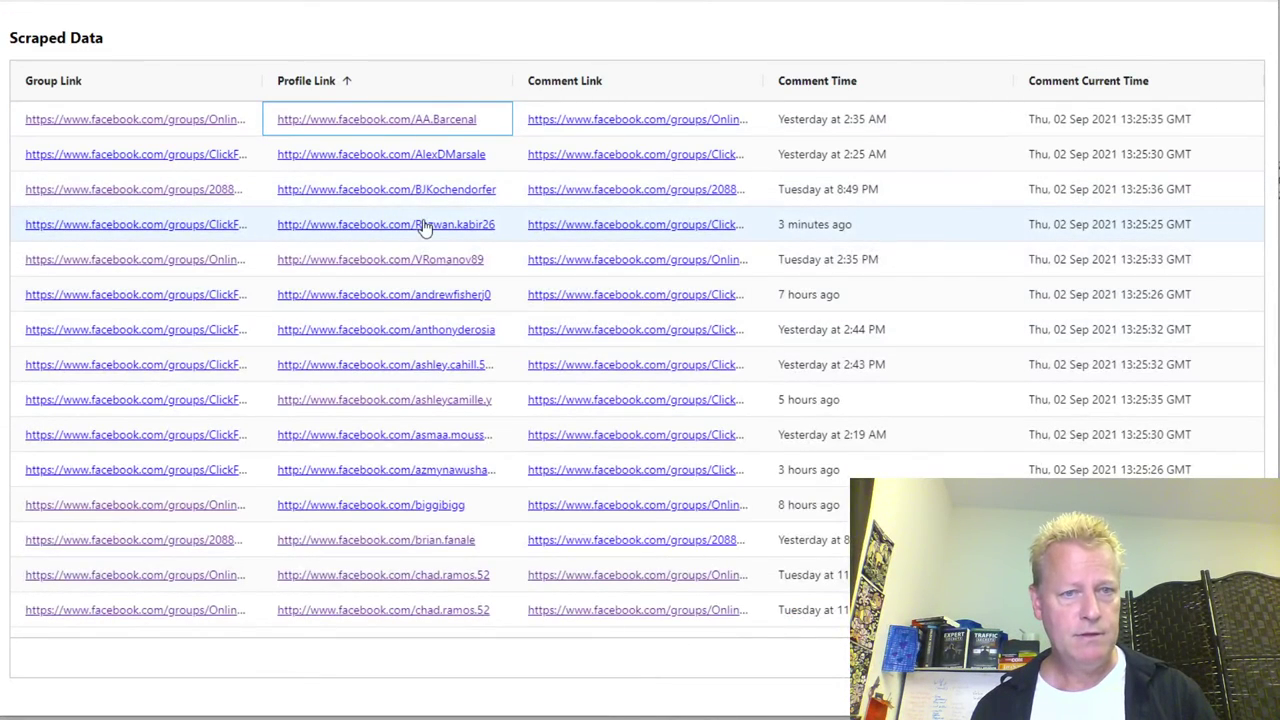
Step: Open the next commenter's profile from the table and Love their anniversary photo post
left_click(423, 223)
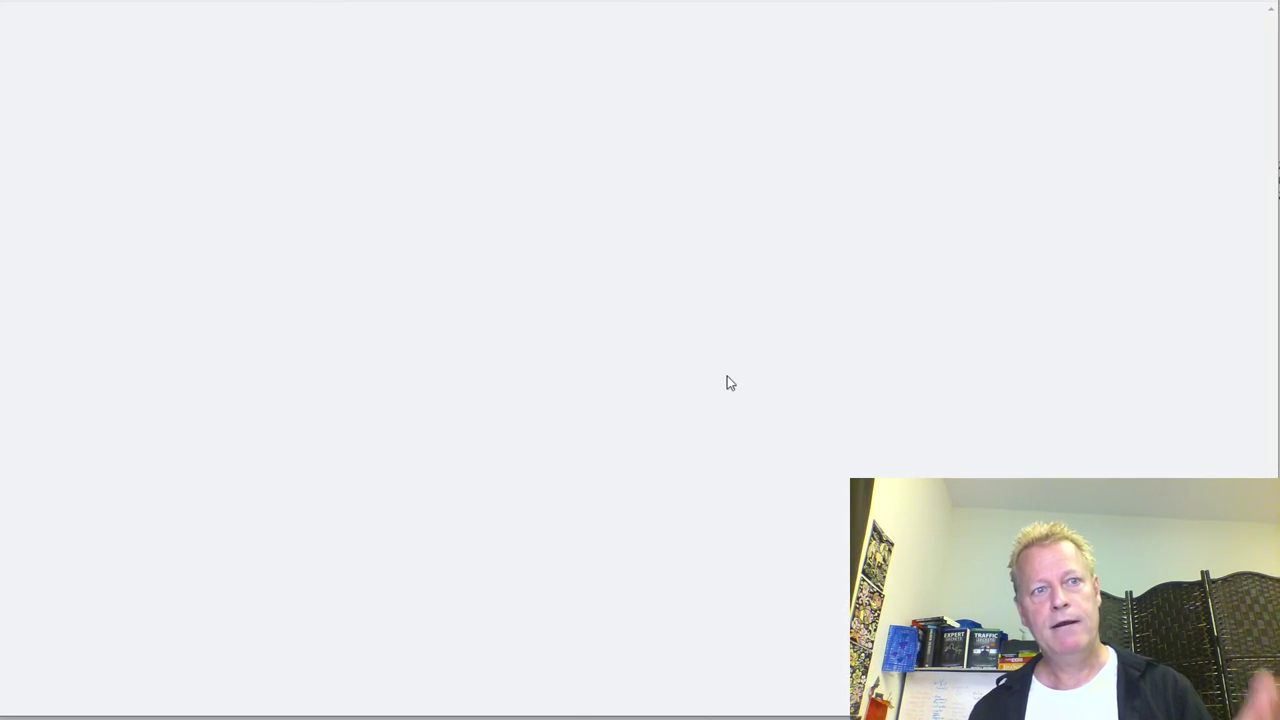
scroll(727, 380, "down", 3)
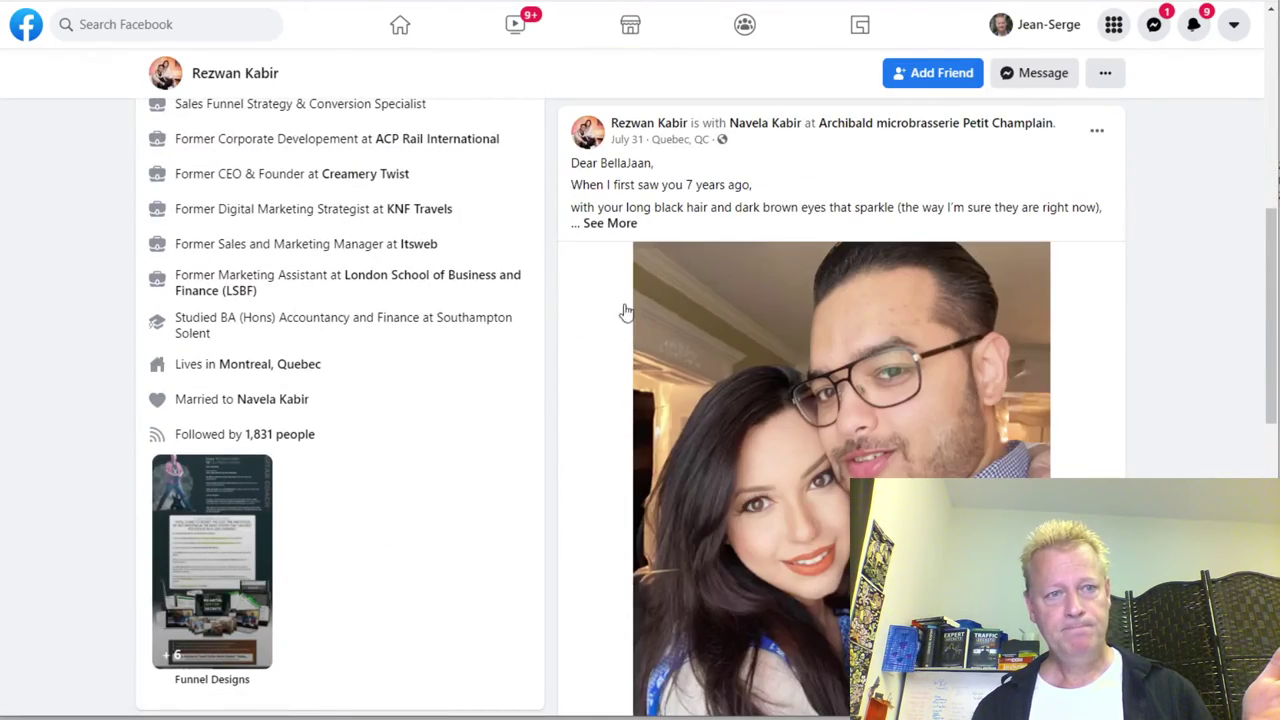
scroll(690, 330, "up", 1)
scroll(660, 300, "down", 5)
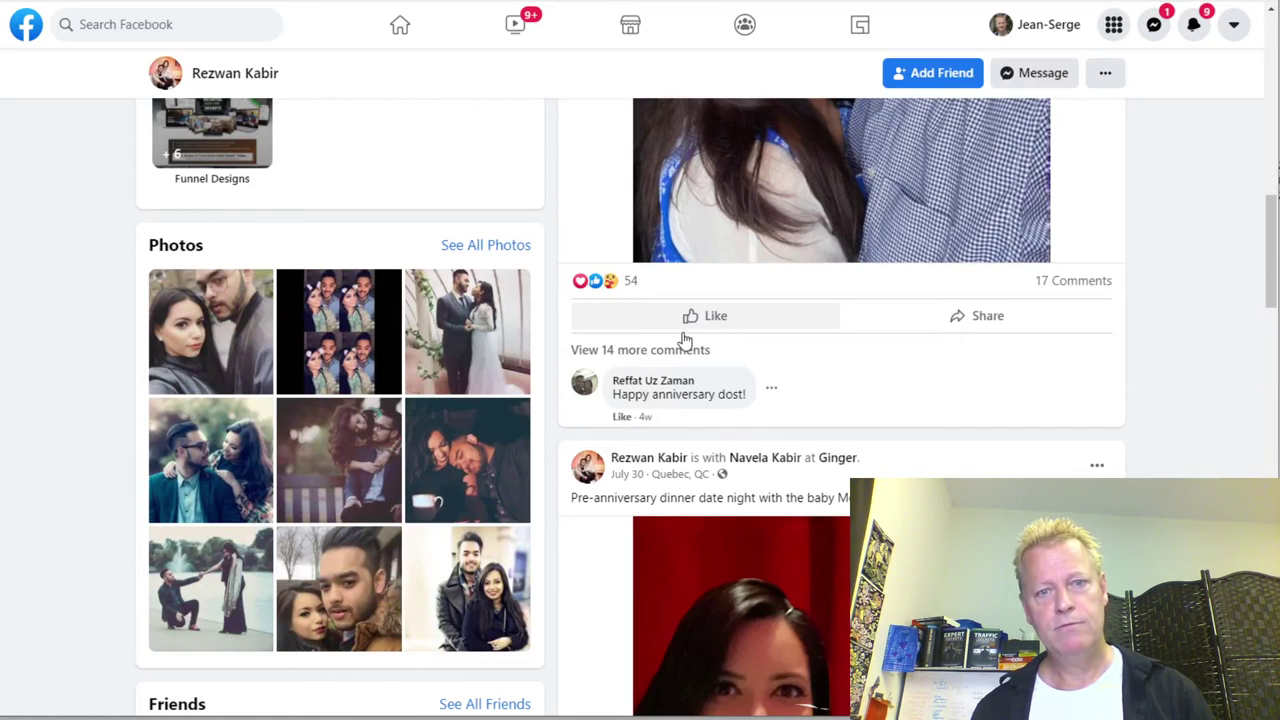
mouse_move(686, 323)
left_click(629, 284)
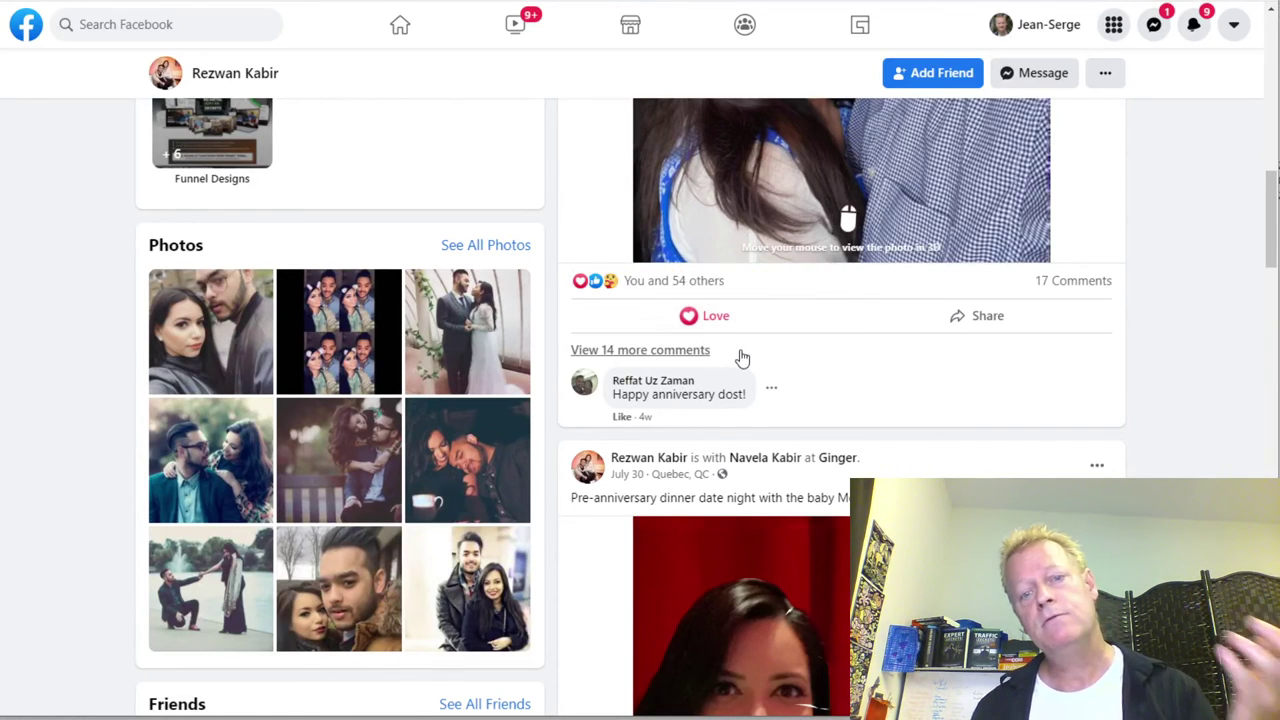
Step: Love the following post, then close the tab to return to the scraped-data table
scroll(754, 371, "up", 4)
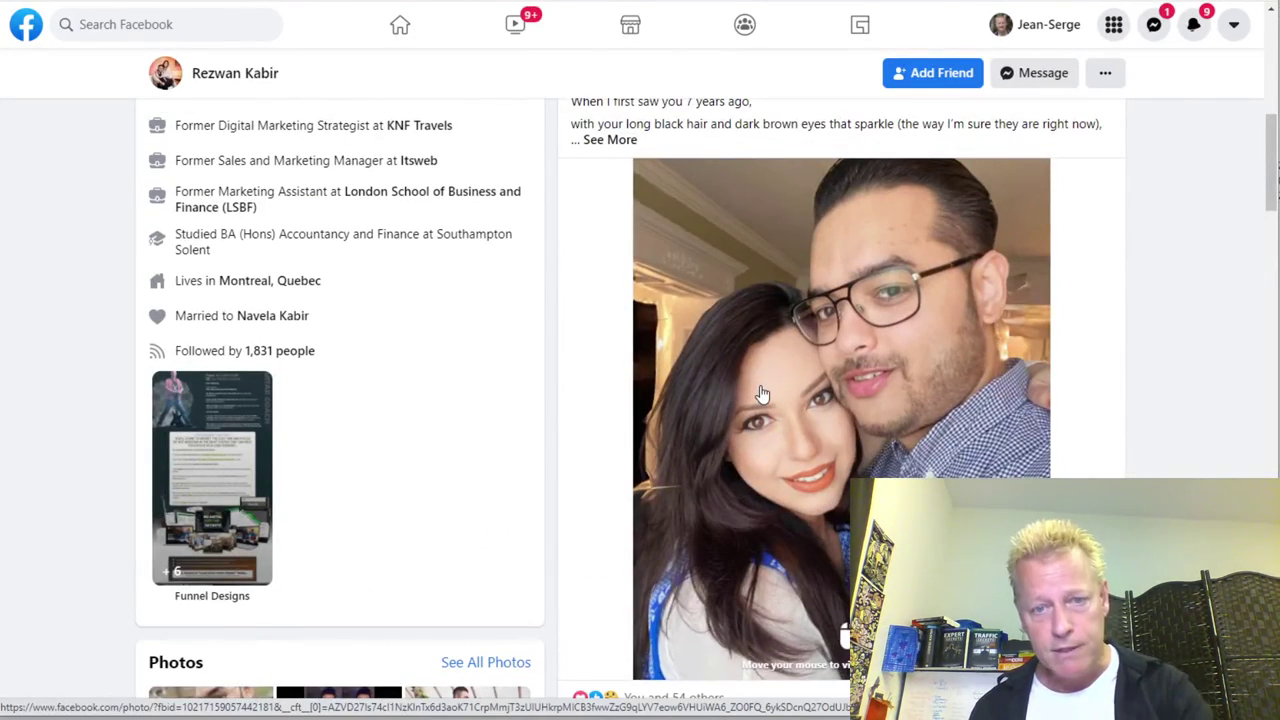
scroll(760, 393, "down", 10)
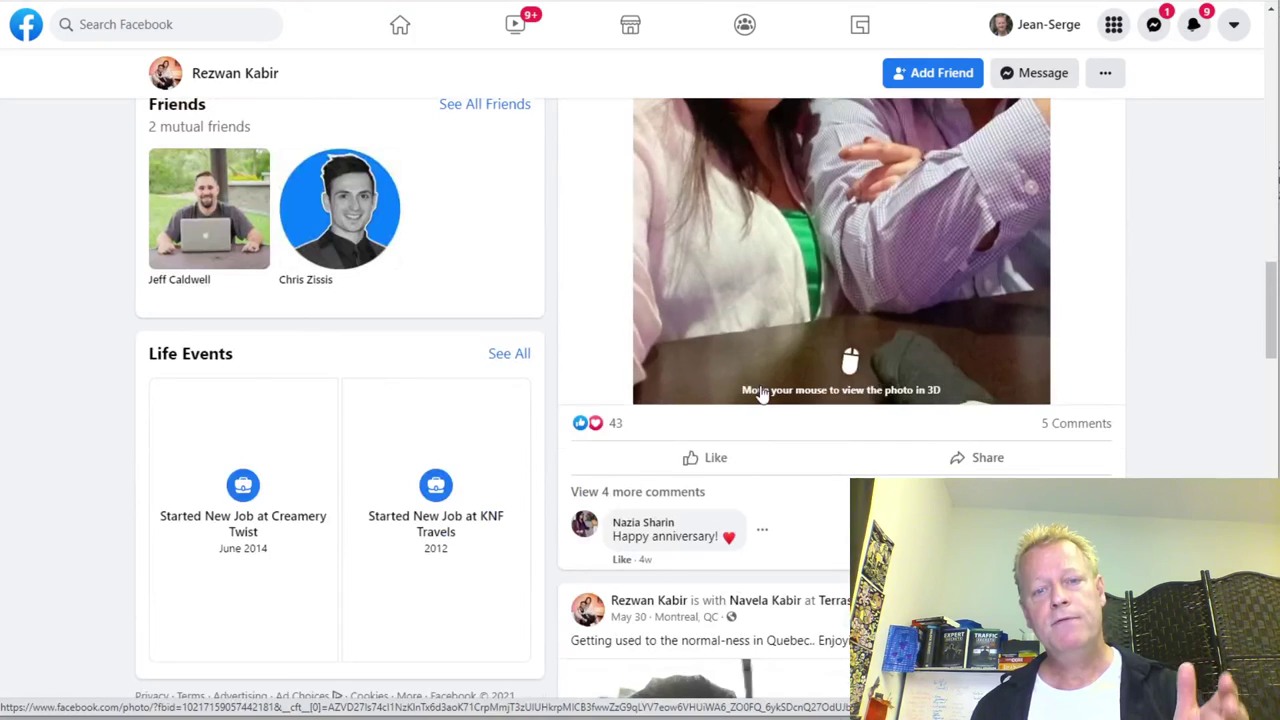
mouse_move(707, 465)
left_click(630, 410)
scroll(745, 466, "up", 5)
scroll(745, 466, "up", 5)
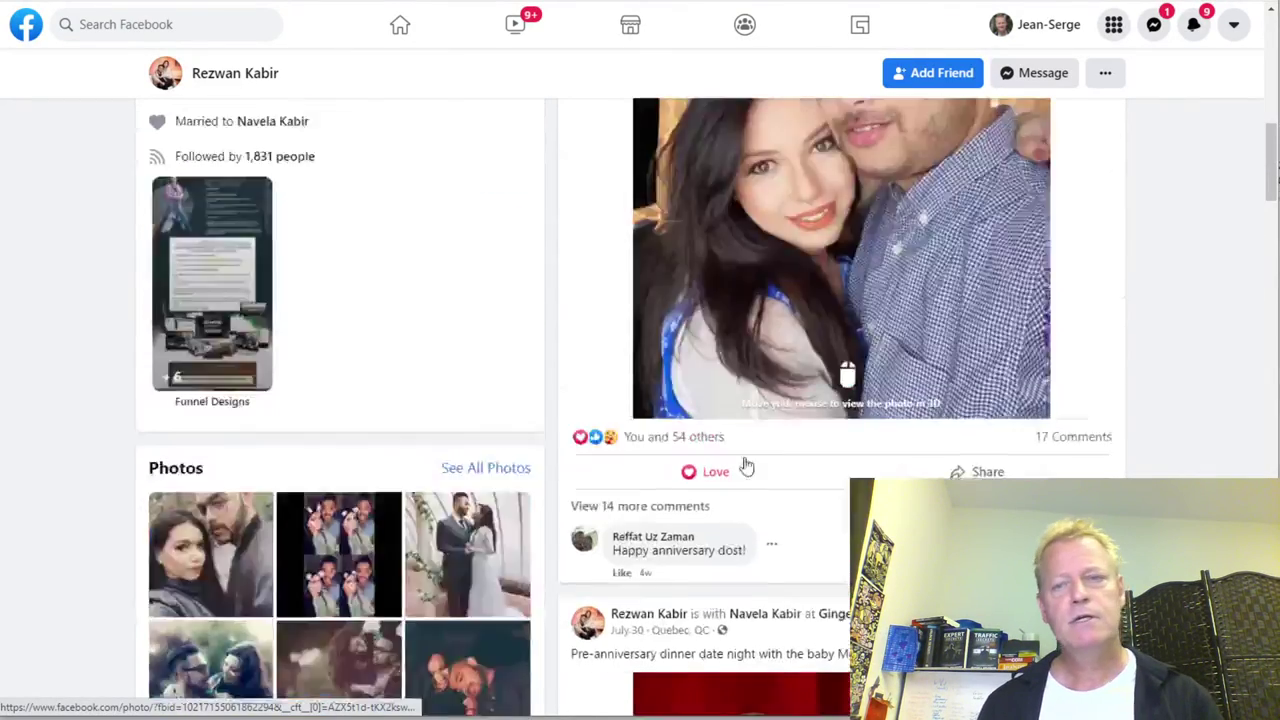
scroll(745, 466, "up", 5)
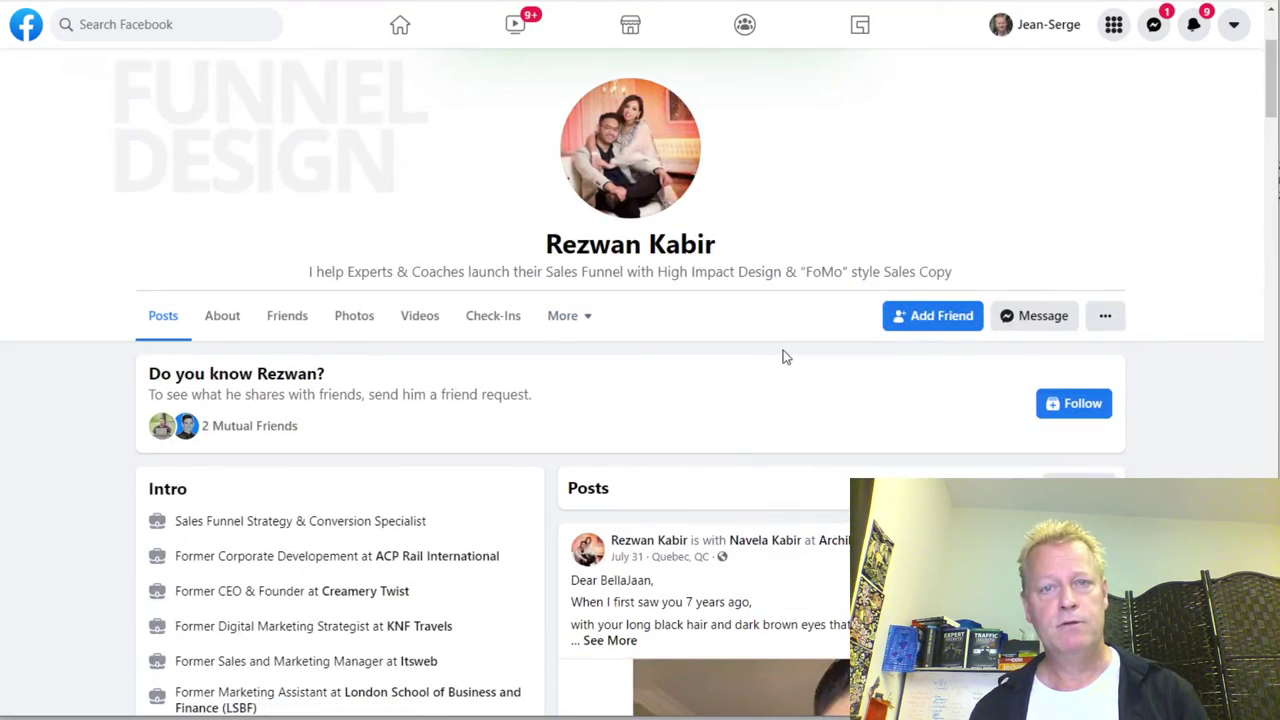
key("ctrl+w")
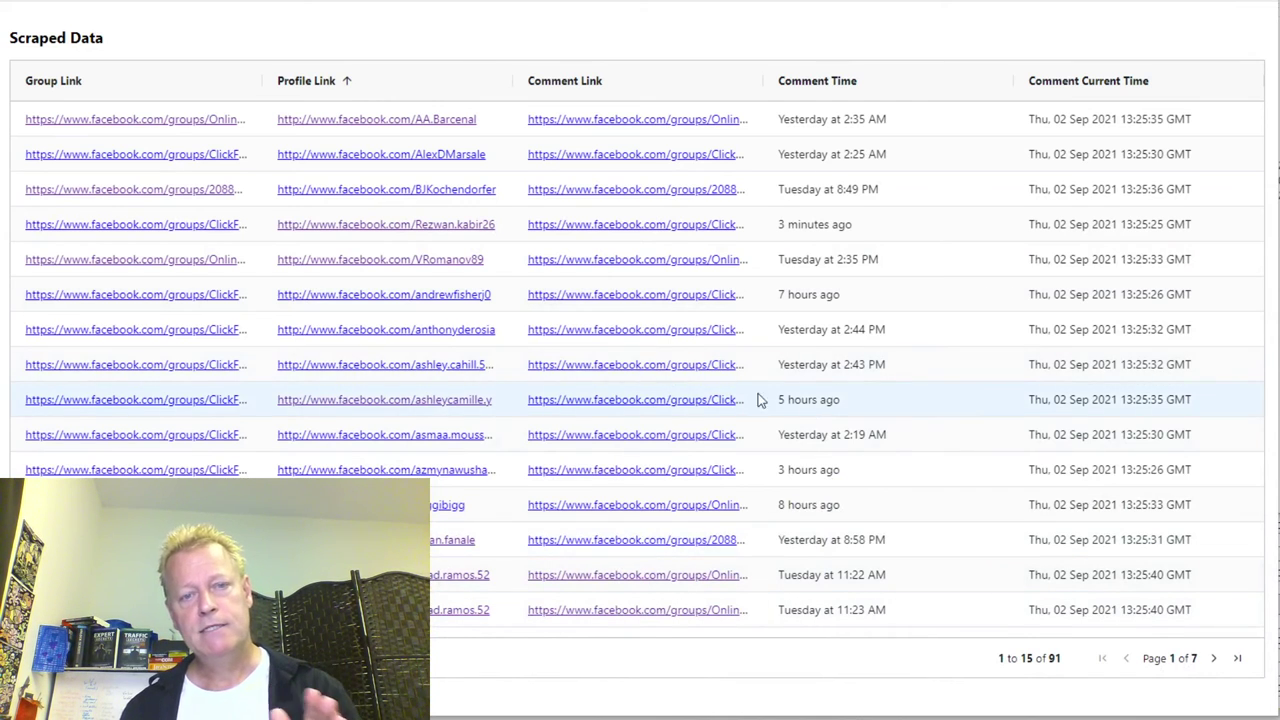
Step: Page the scraped comment table to page 4 of 7, then select the group link field
left_click(1215, 664)
left_click(1215, 664)
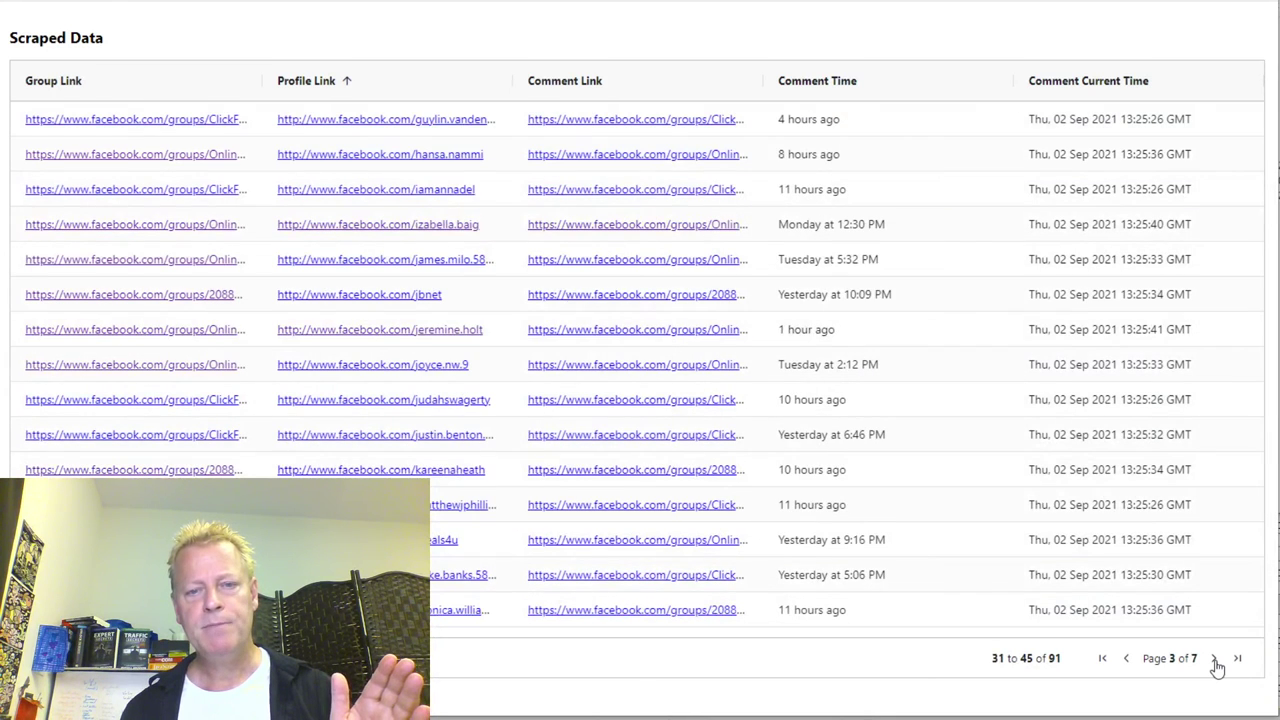
left_click(1215, 664)
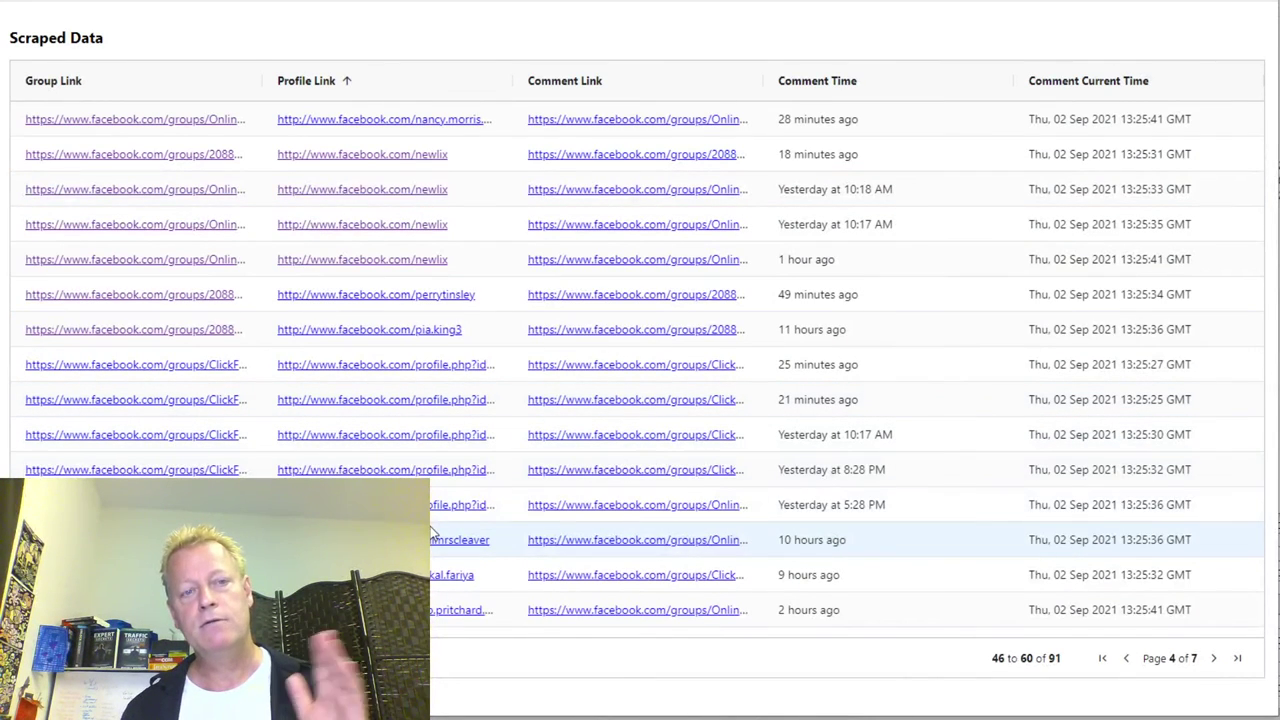
left_click(1126, 659)
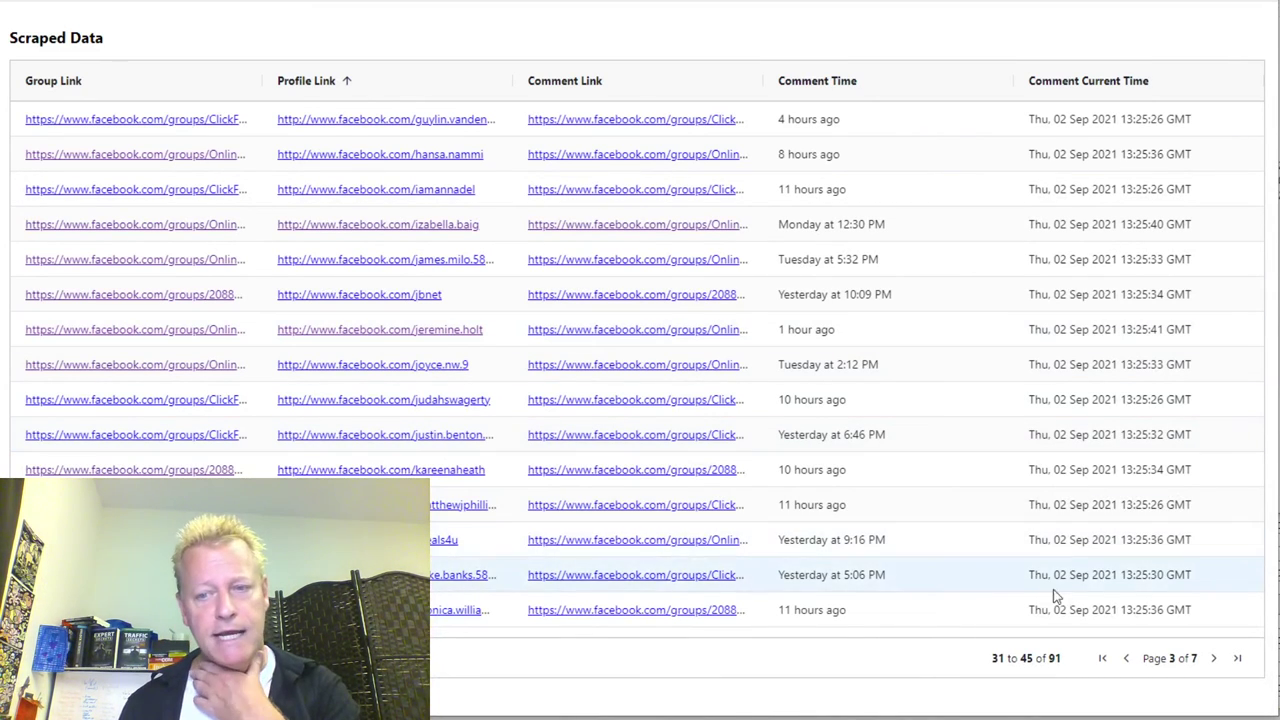
left_click(1214, 659)
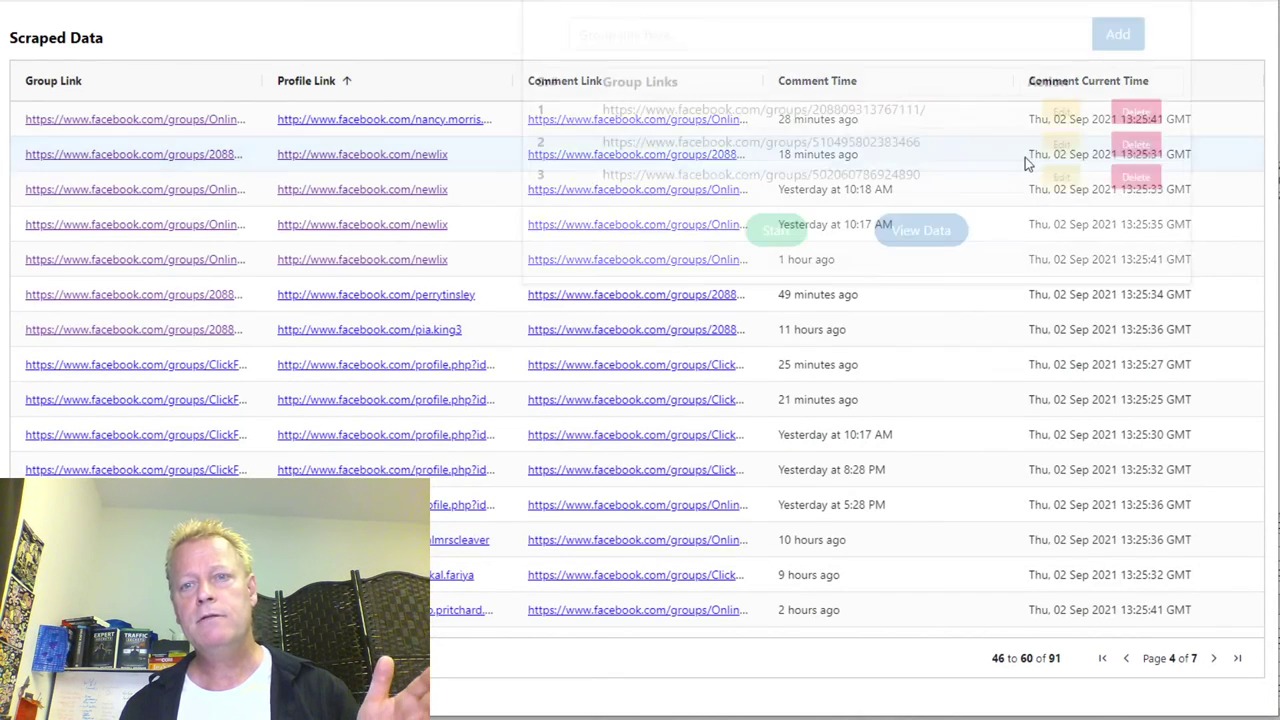
left_click(783, 23)
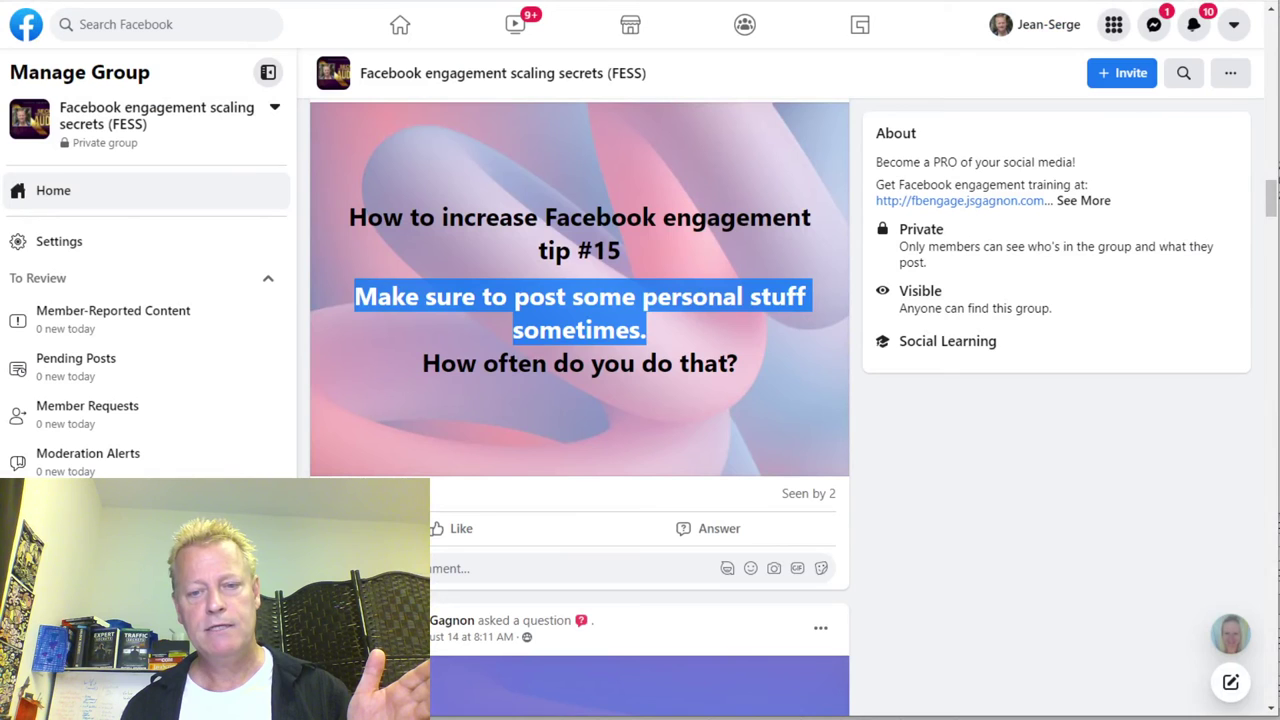
Step: In notes.txt, add the line 'Social PRO Manager - for facebook' to the tips list
left_click(888, 719)
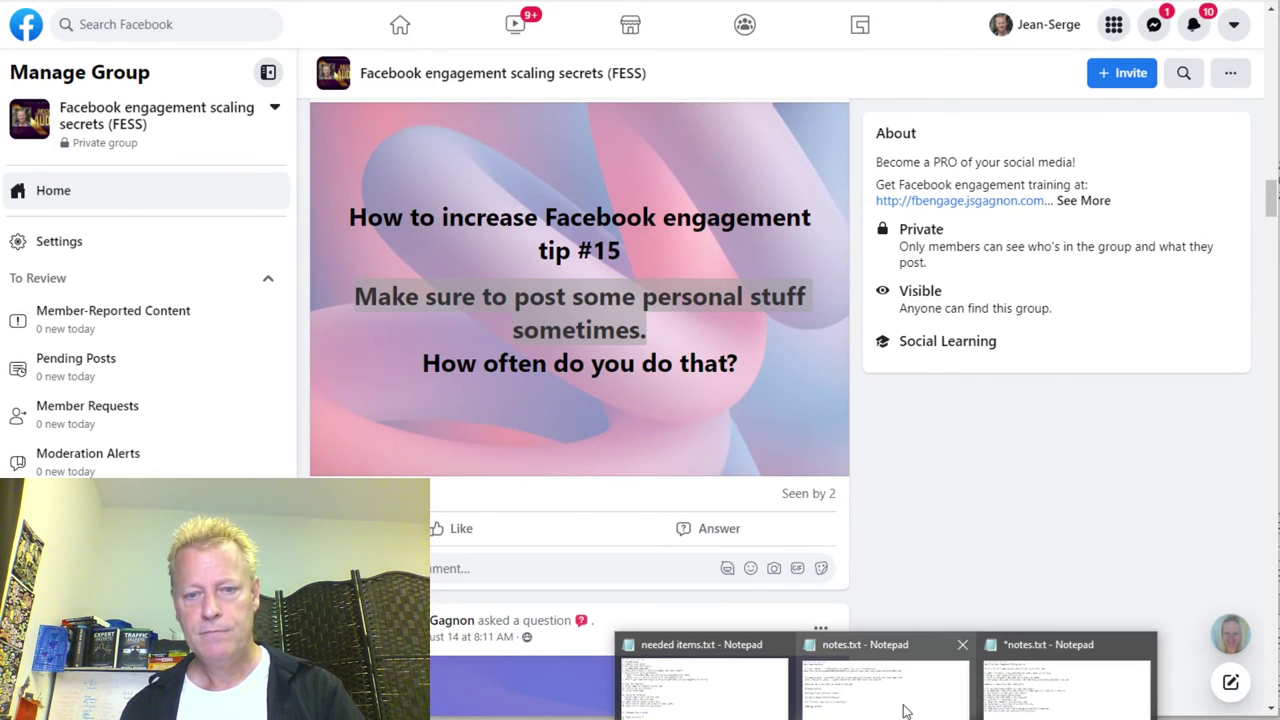
left_click(1040, 700)
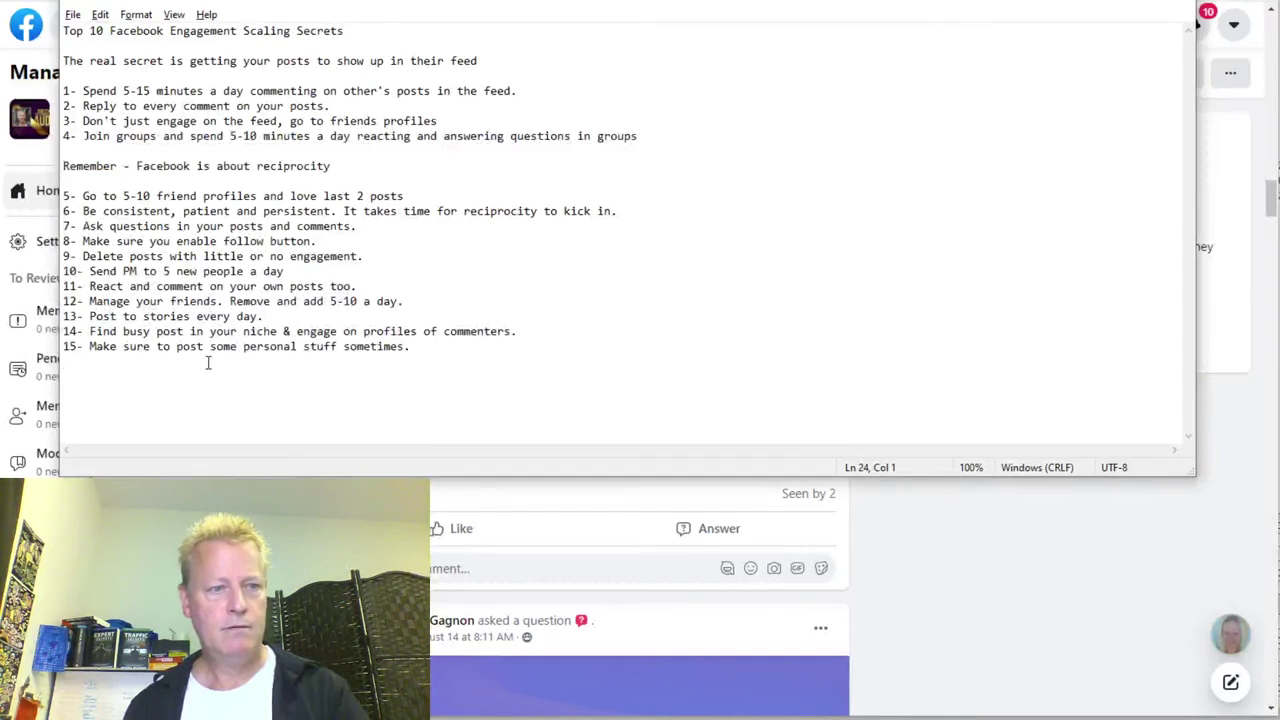
type("Facebook")
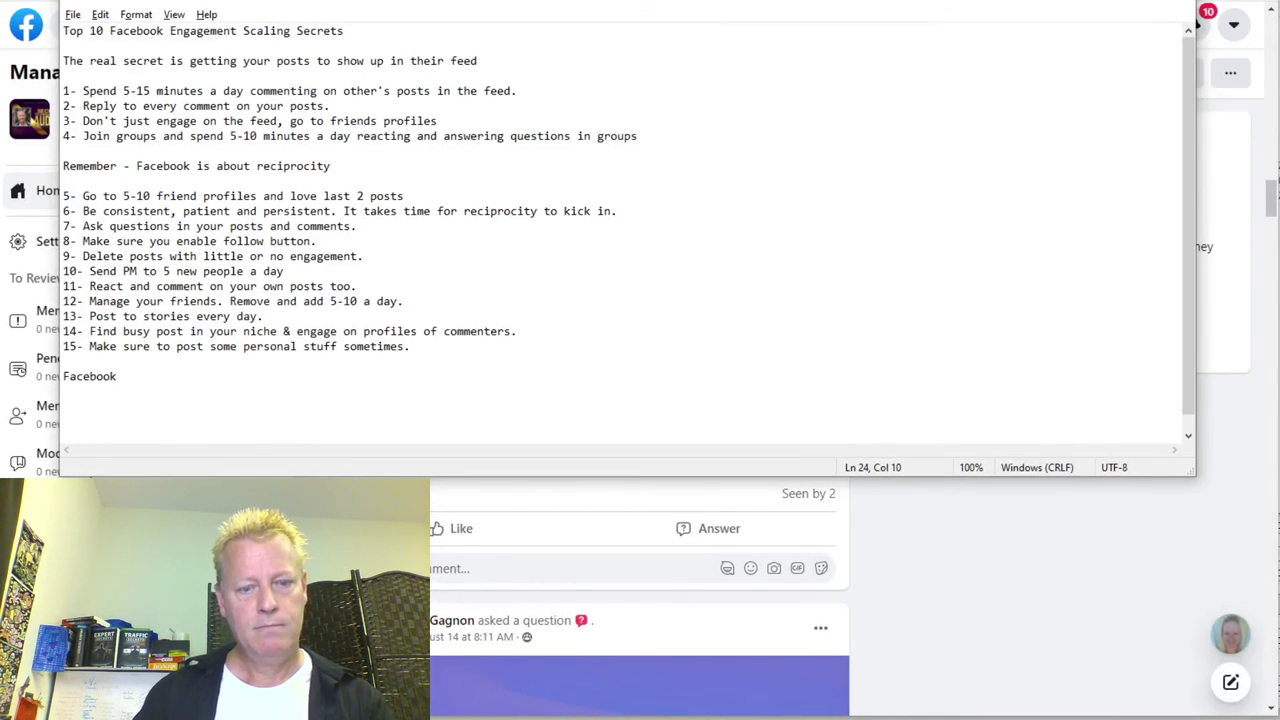
key("BackSpace")
key("BackSpace")
key("BackSpace")
key("BackSpace")
key("BackSpace")
type("Sco")
type("ocial P")
type("RO Ma")
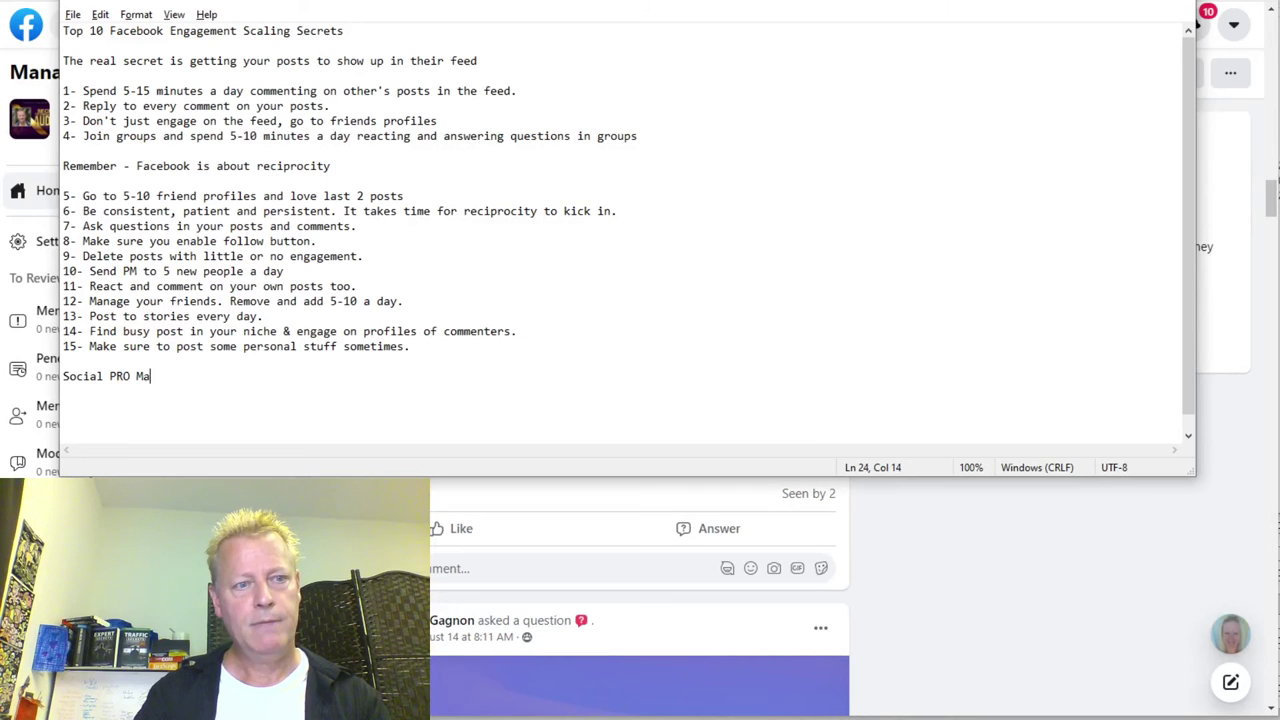
type("nager - Fa")
key("BackSpace")
type("for faceboo")
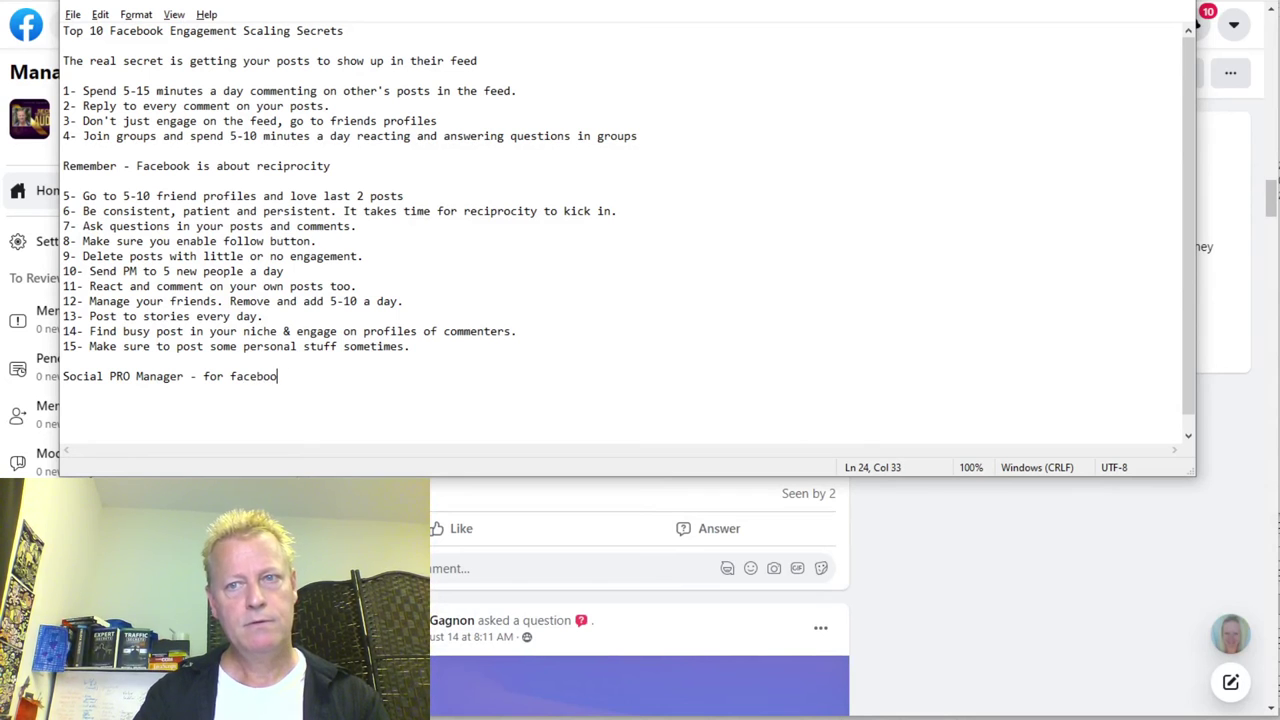
type("k")
key("Return")
type("https://fb")
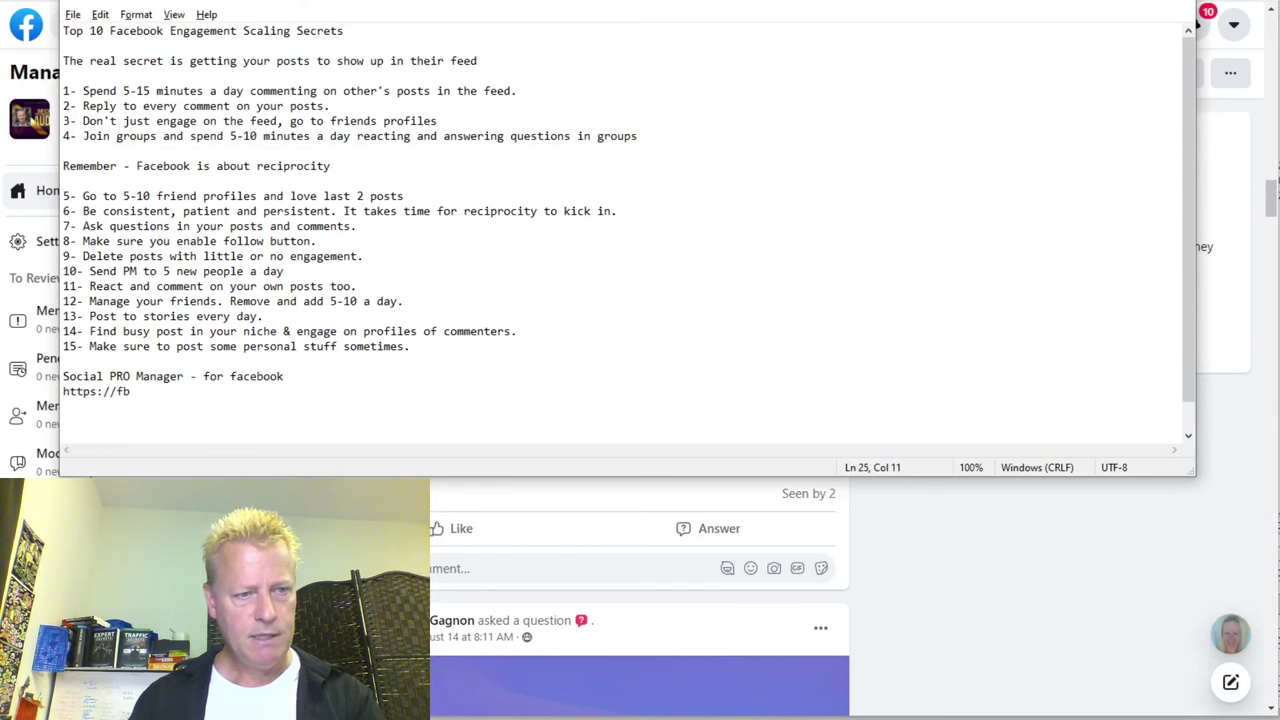
key("BackSpace")
key("BackSpace")
type("s")
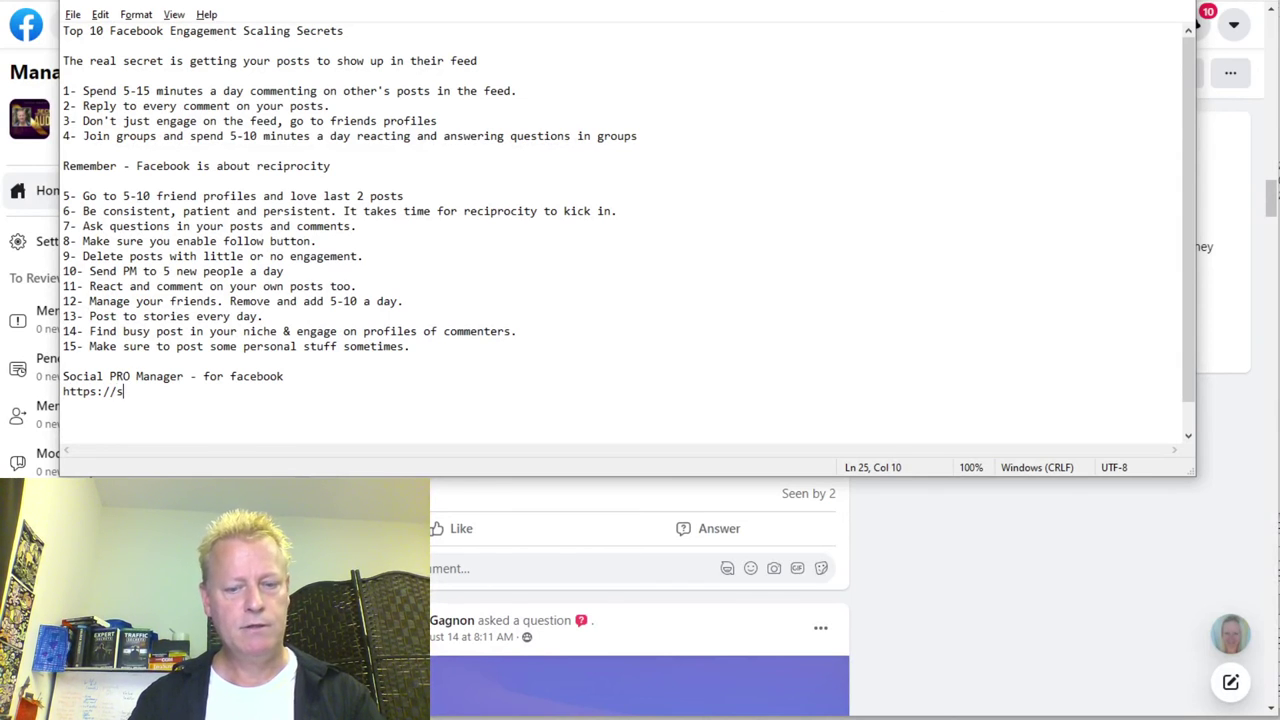
type("ocialpromanager.com")
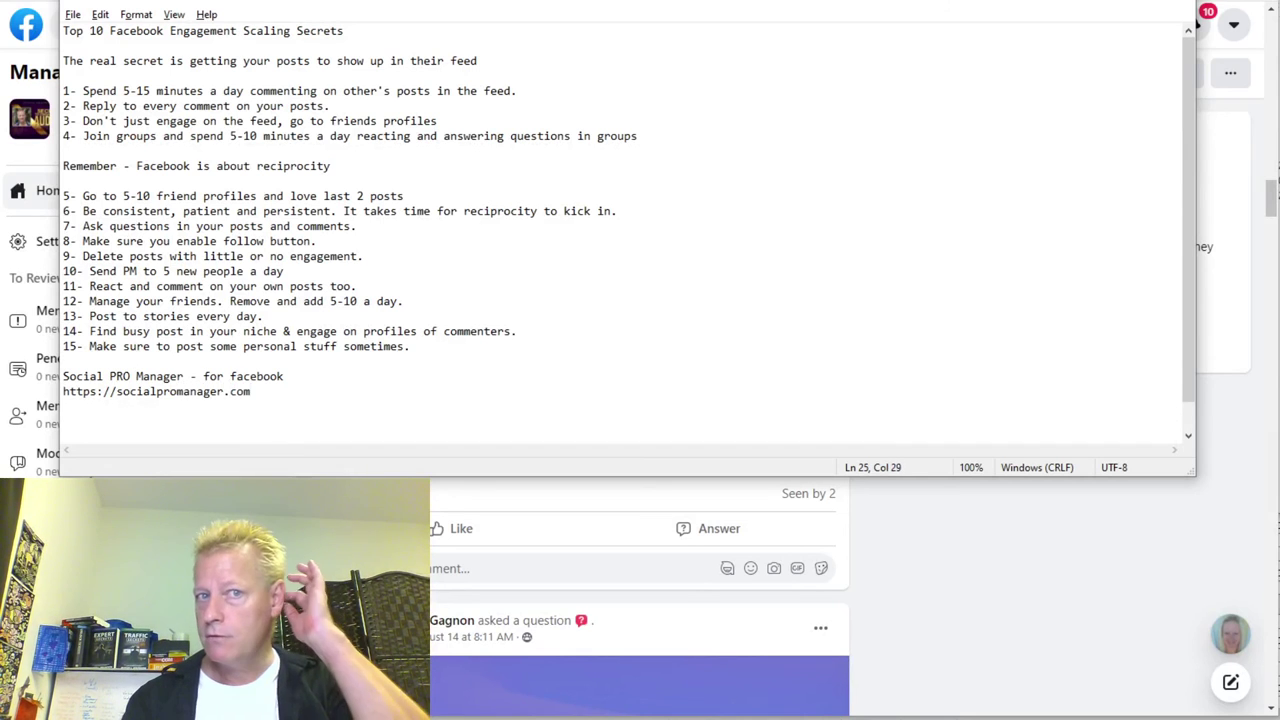
key("Return")
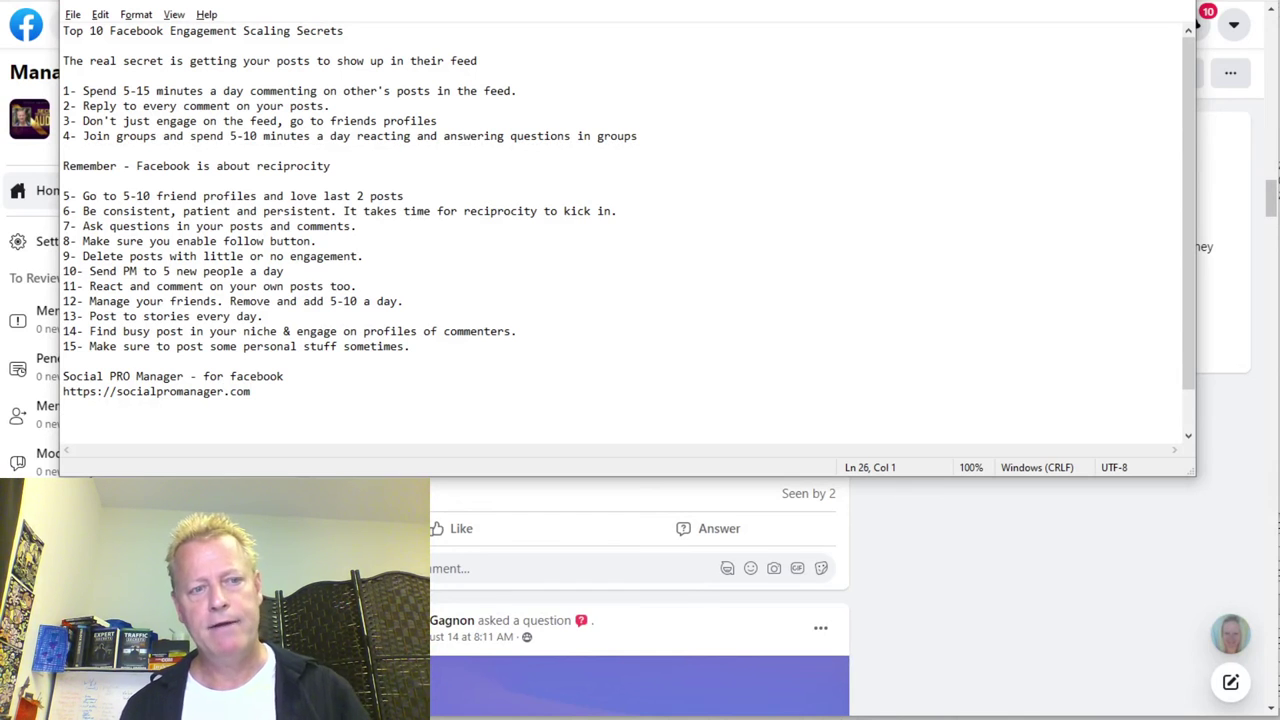